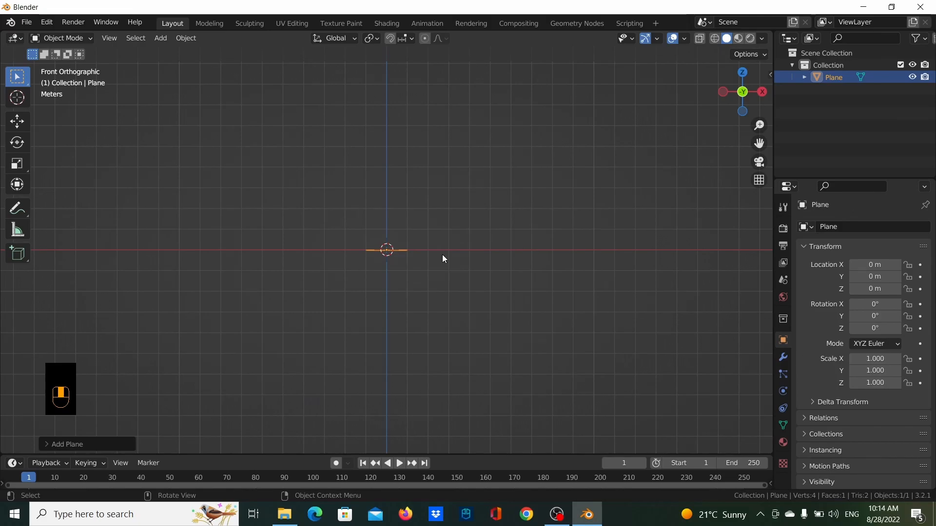
- Rotate the plane 90° about the X axis and scale it up uniformly to about 5.46
{"action": "type", "text": "rx"}
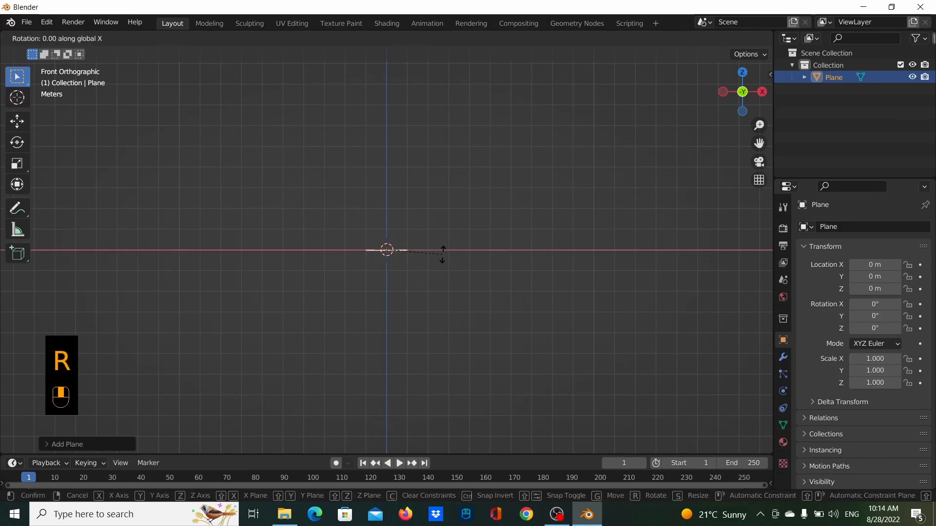
{"action": "type", "text": "90"}
{"action": "left_click", "coordinate": [443, 254]}
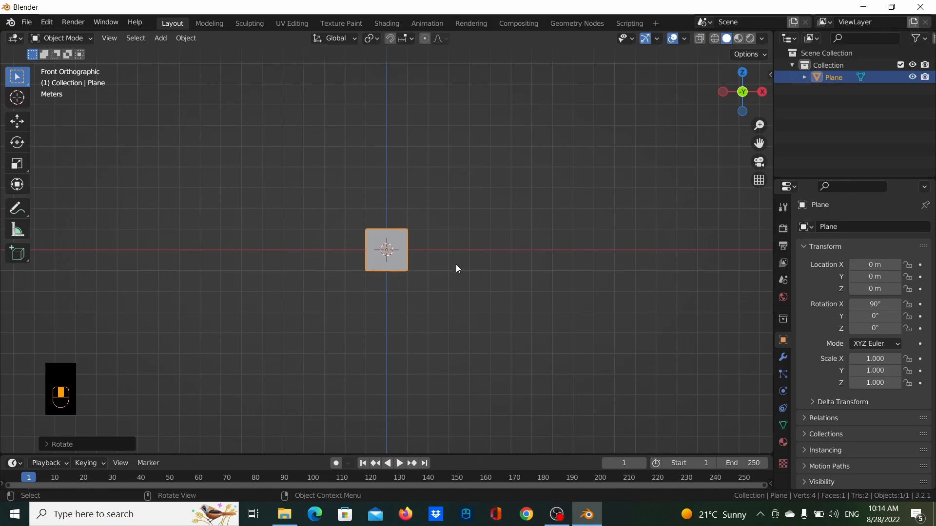
{"action": "key", "text": "s"}
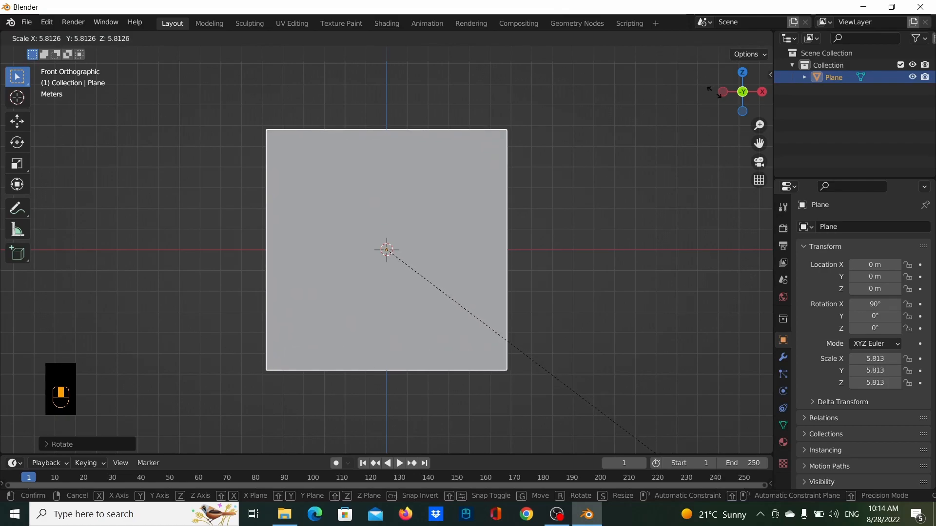
{"action": "left_click", "coordinate": [690, 82]}
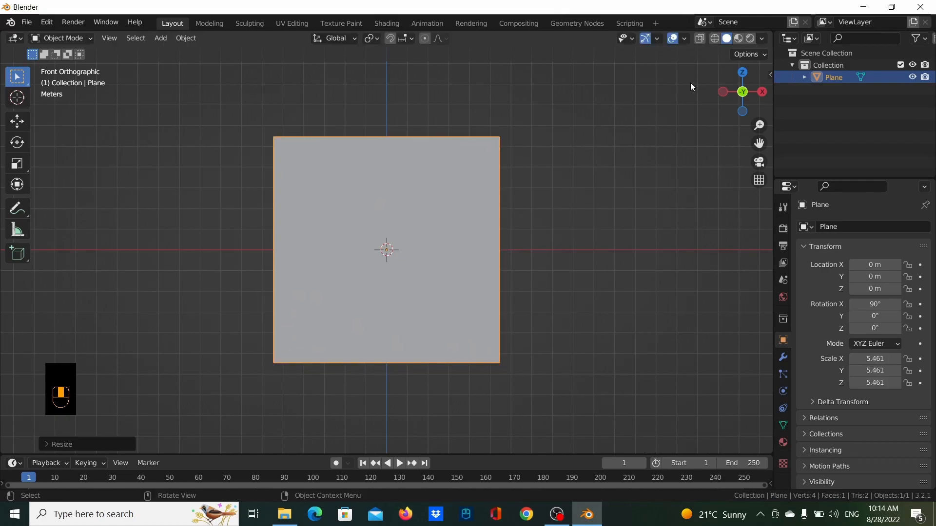
- Subdivide the plane's mesh with 20 cuts and return to Object Mode
{"action": "scroll", "coordinate": [474, 193], "scroll_direction": "down", "scroll_amount": 2}
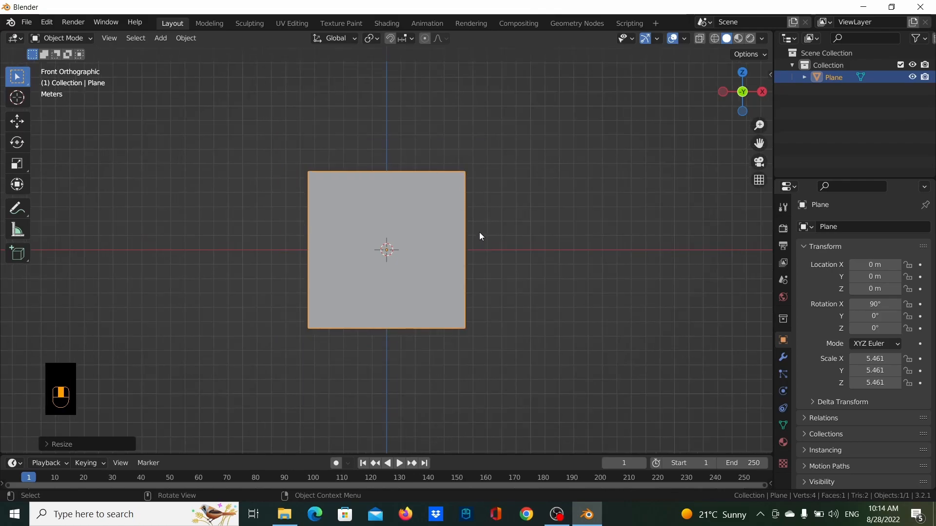
{"action": "right_click", "coordinate": [440, 230]}
{"action": "key", "text": "Tab"}
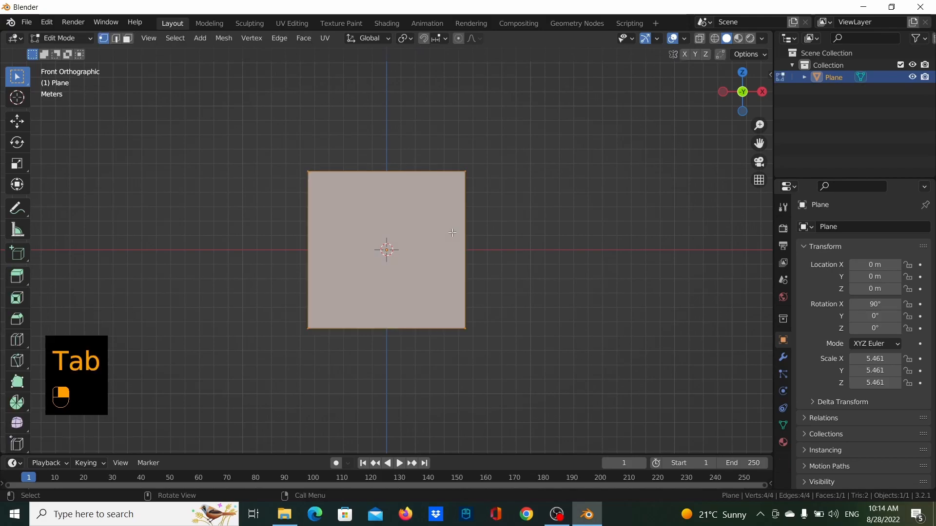
{"action": "right_click", "coordinate": [446, 231]}
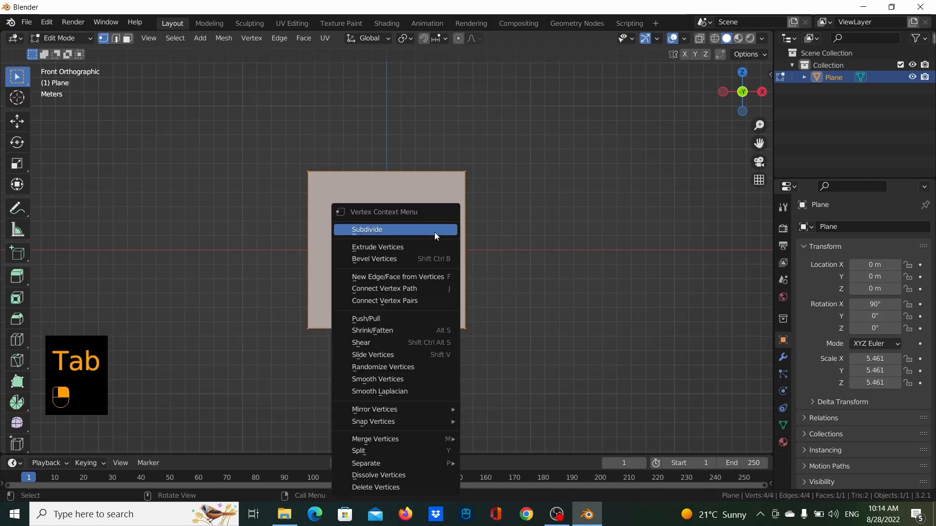
{"action": "left_click", "coordinate": [434, 232]}
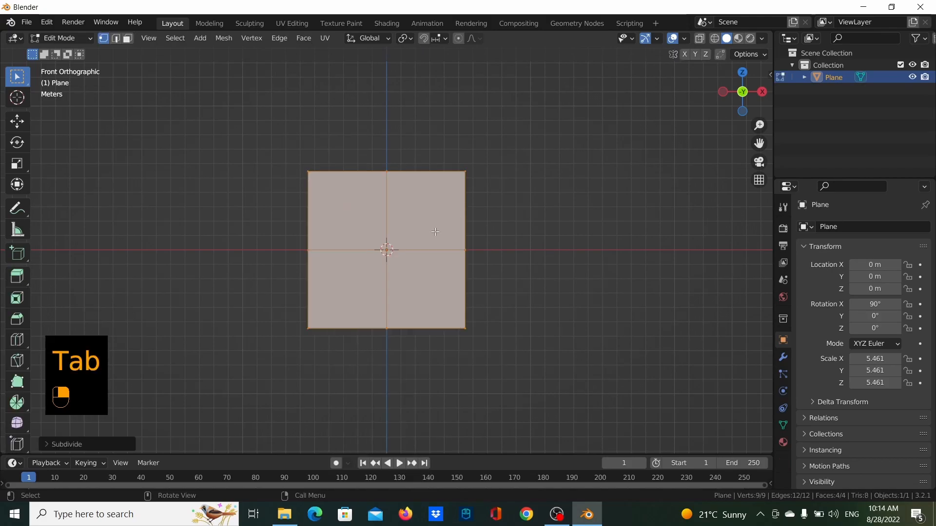
{"action": "left_click", "coordinate": [45, 445]}
{"action": "left_click", "coordinate": [165, 361]}
{"action": "type", "text": "20"}
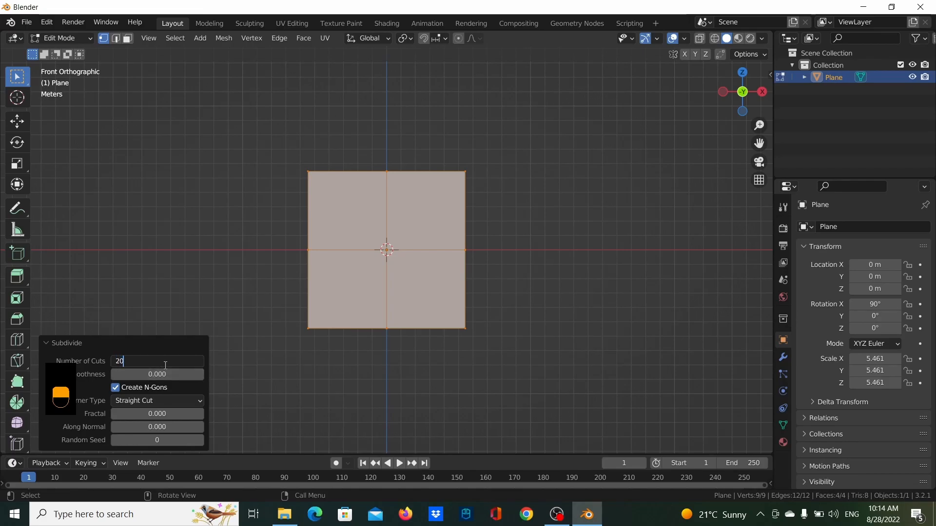
{"action": "key", "text": "Return"}
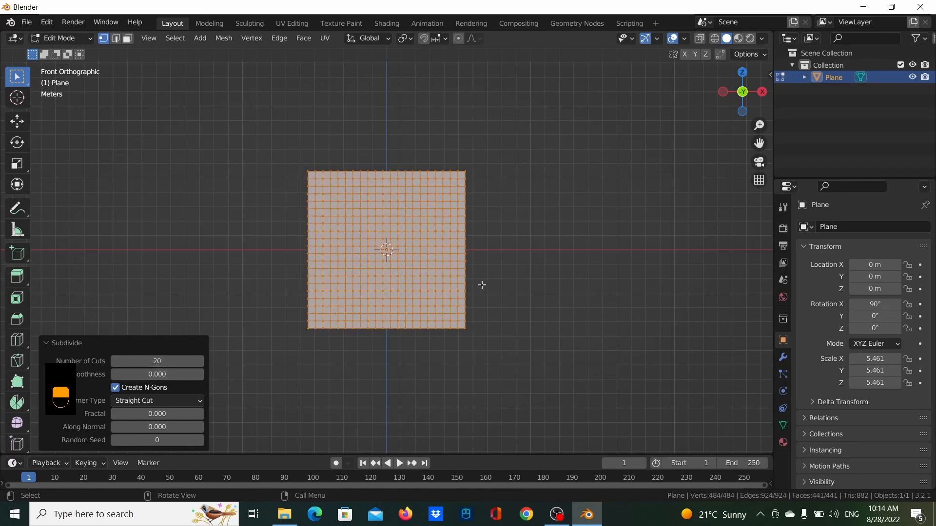
{"action": "key", "text": "Tab"}
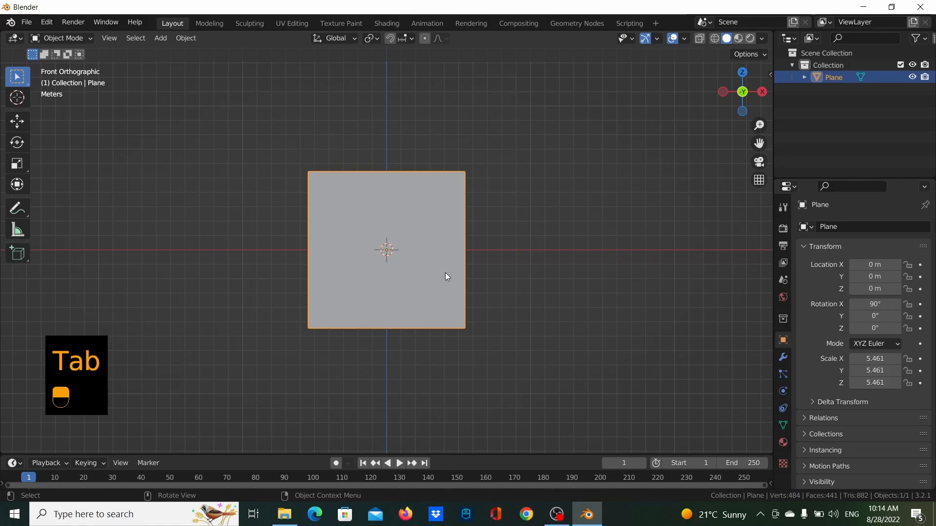
- Apply smooth shading to the subdivided plane
{"action": "right_click", "coordinate": [446, 273]}
{"action": "left_click", "coordinate": [422, 273]}
{"action": "scroll", "coordinate": [445, 278], "scroll_direction": "down", "scroll_amount": 2}
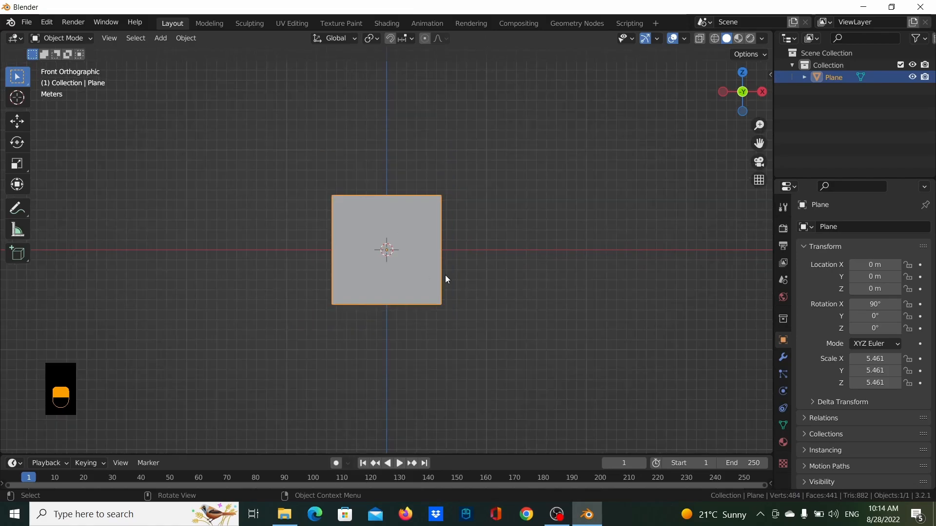
{"action": "scroll", "coordinate": [446, 275], "scroll_direction": "up", "scroll_amount": 2}
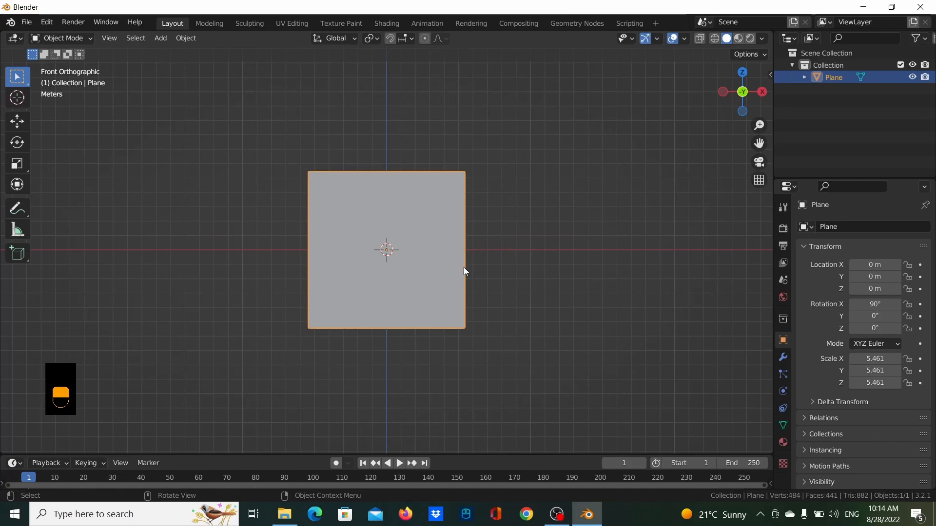
- Add a Subdivision Surface modifier to the plane with viewport and render levels both set to 3, and collapse its settings
{"action": "left_click", "coordinate": [782, 357]}
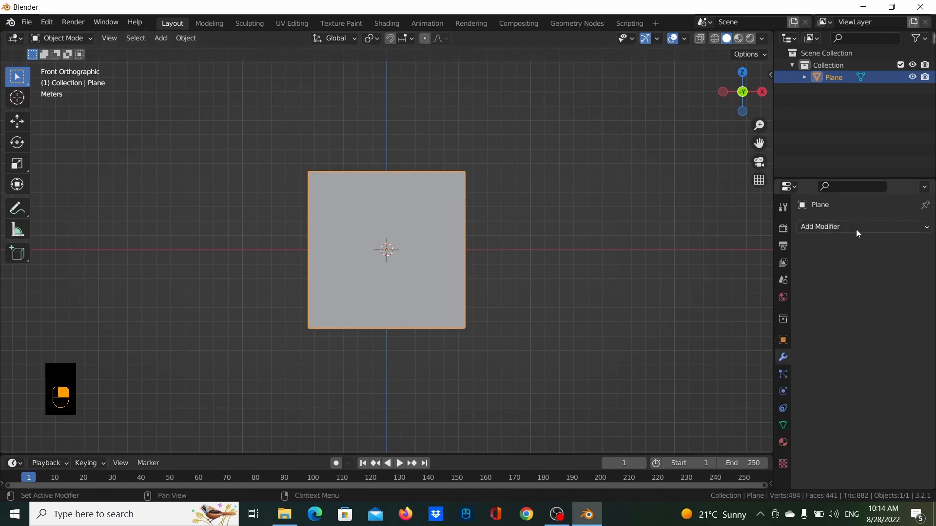
{"action": "left_click", "coordinate": [857, 233]}
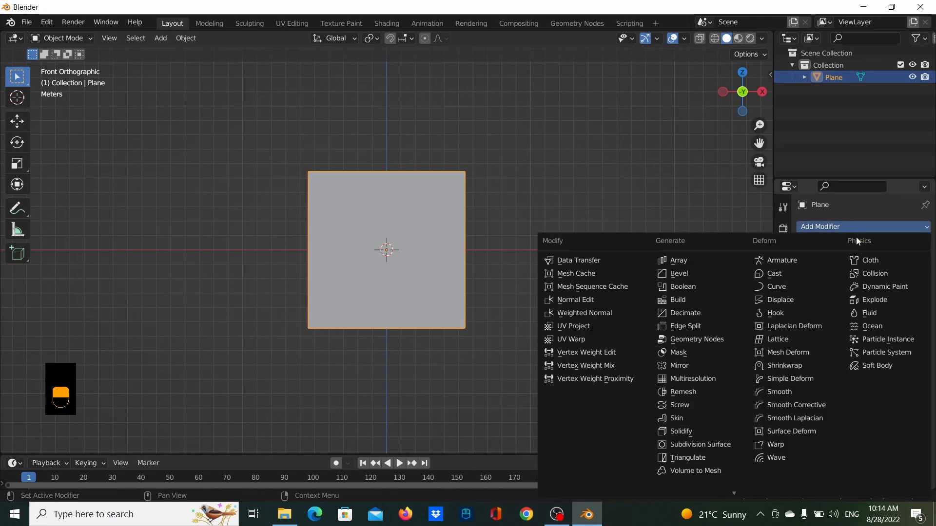
{"action": "left_click", "coordinate": [720, 445]}
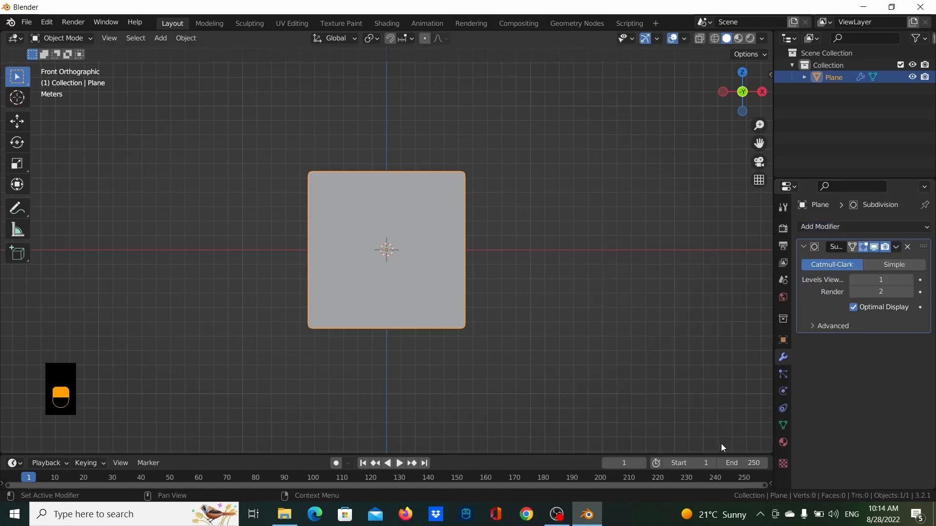
{"action": "left_click", "coordinate": [909, 281]}
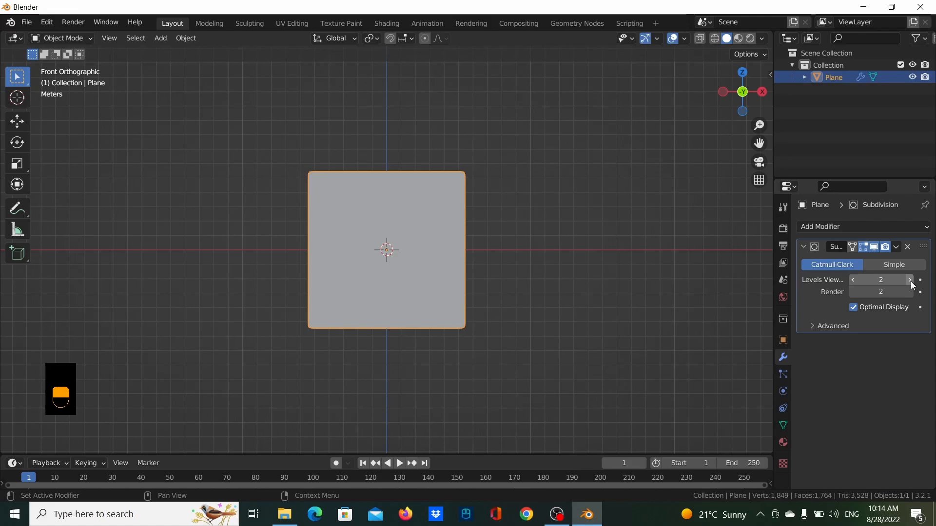
{"action": "left_click", "coordinate": [910, 282]}
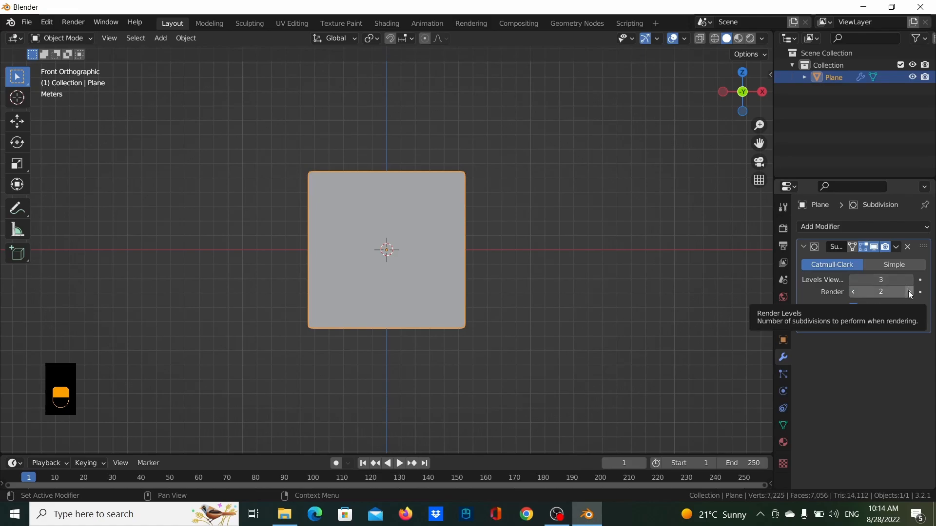
{"action": "left_click", "coordinate": [909, 292]}
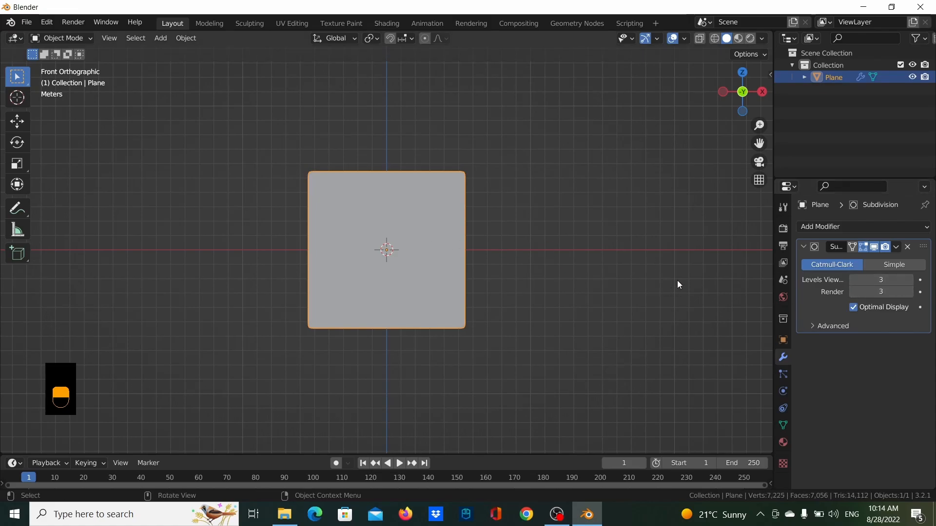
{"action": "left_click", "coordinate": [804, 246]}
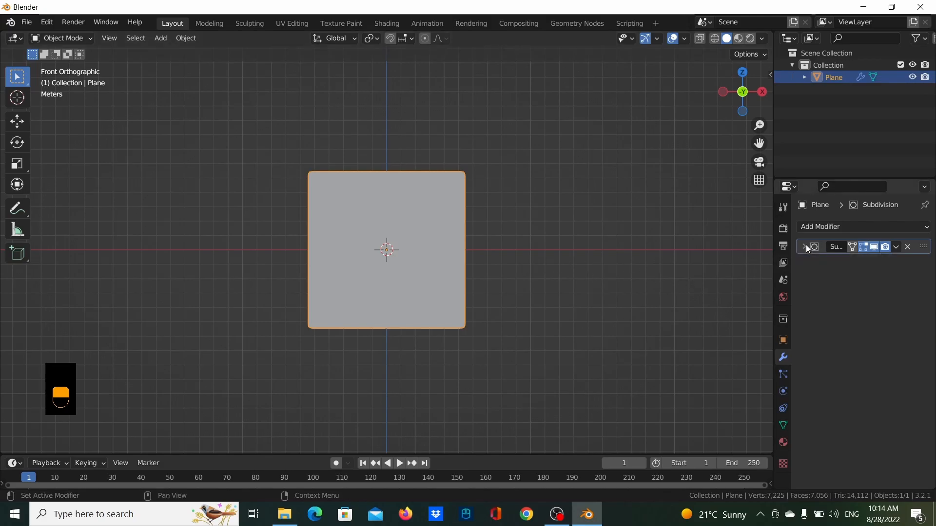
{"action": "scroll", "coordinate": [431, 249], "scroll_direction": "down", "scroll_amount": 1}
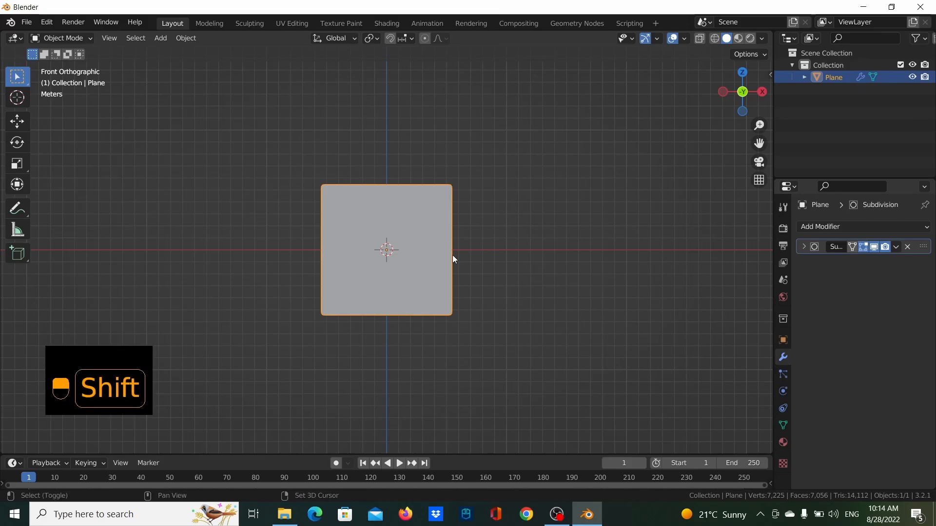
{"action": "key", "text": "shift+a"}
{"action": "mouse_move", "coordinate": [452, 255]}
{"action": "left_click", "coordinate": [532, 234]}
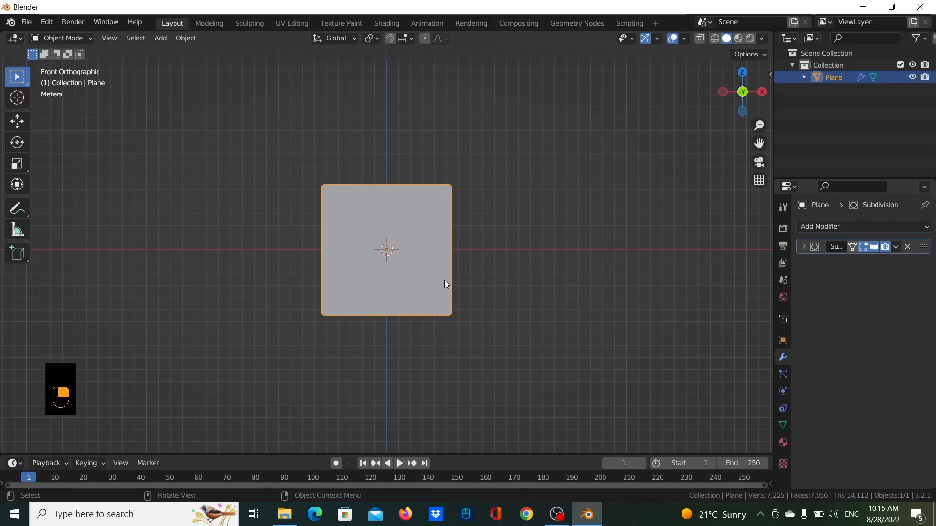
- Add a text object at the origin and rotate it 90° about the X axis
{"action": "key", "text": "shift+a"}
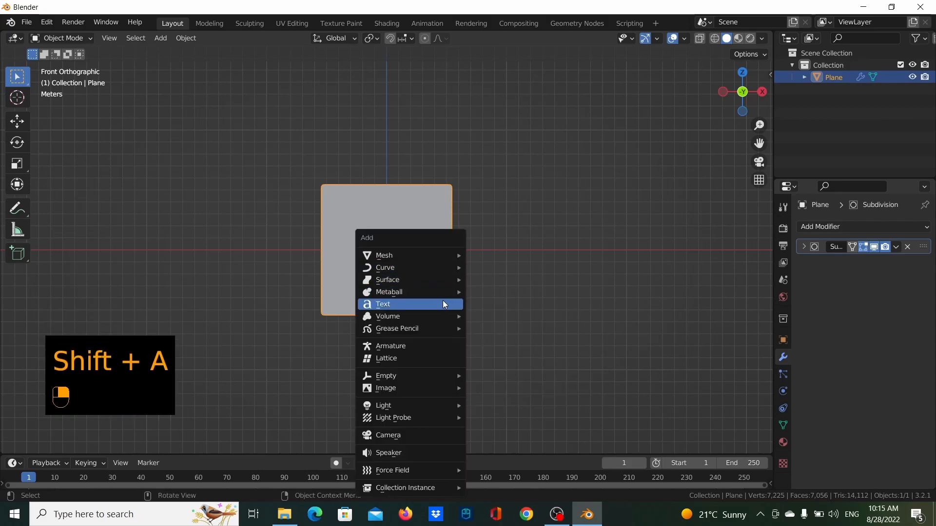
{"action": "left_click", "coordinate": [443, 305]}
{"action": "type", "text": "rx"}
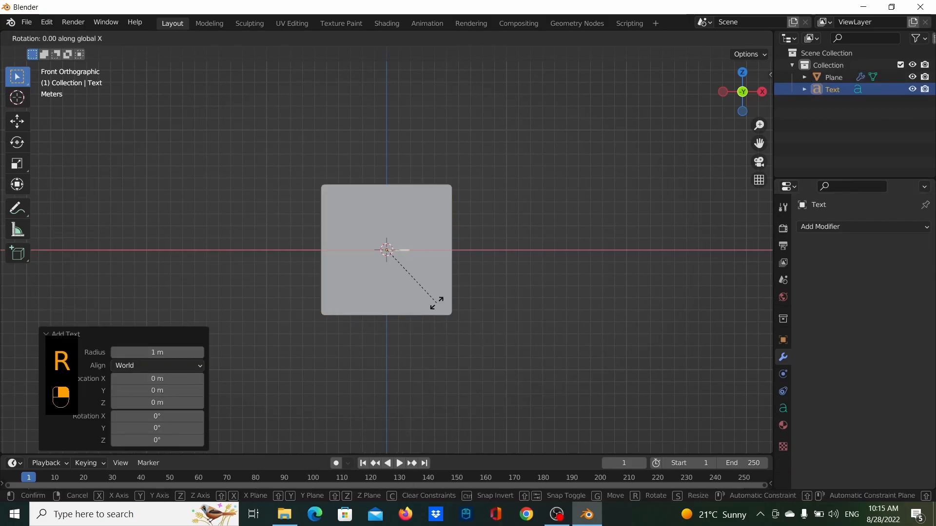
{"action": "type", "text": "90"}
{"action": "left_click", "coordinate": [437, 302]}
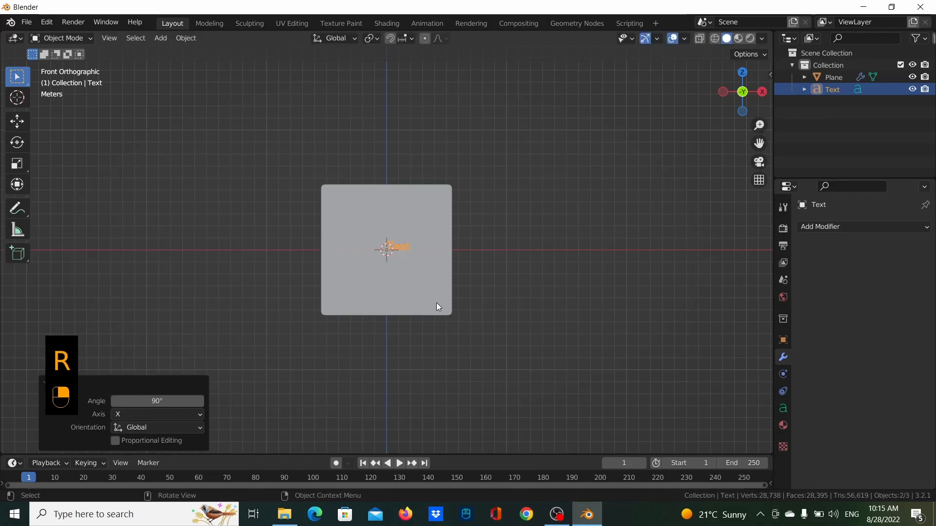
- Replace the text object's default content with a capital "R" and return to Object Mode
{"action": "scroll", "coordinate": [451, 283], "scroll_direction": "up", "scroll_amount": 1}
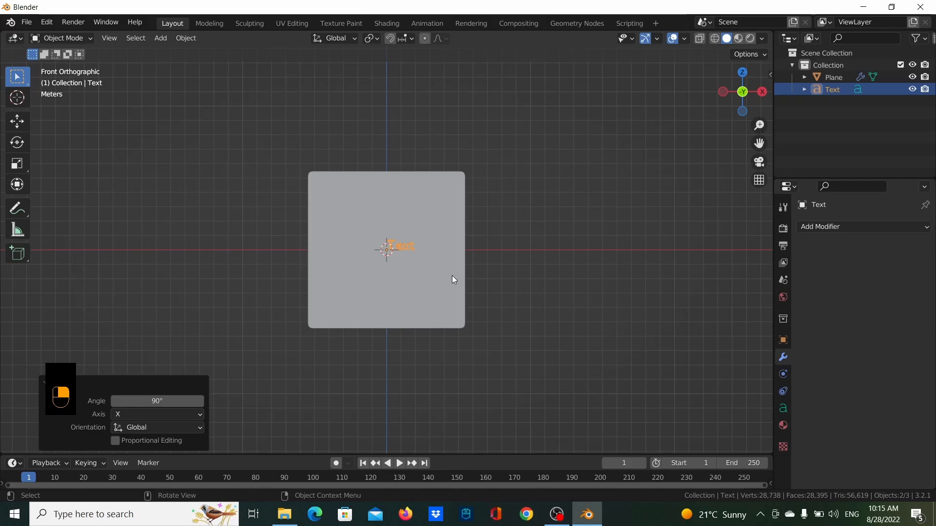
{"action": "key", "text": "Tab"}
{"action": "key", "text": "BackSpace"}
{"action": "key", "text": "BackSpace"}
{"action": "key", "text": "BackSpace"}
{"action": "key", "text": "BackSpace"}
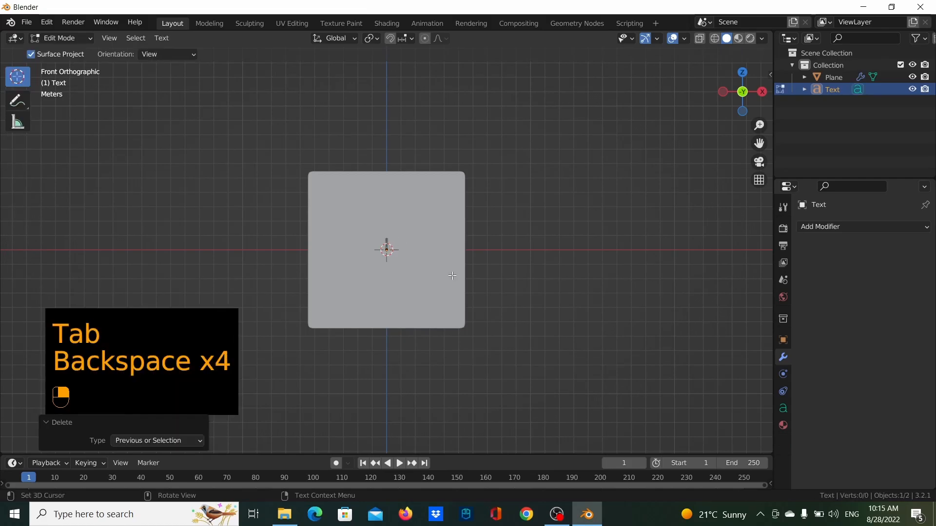
{"action": "key", "text": "Caps_Lock"}
{"action": "type", "text": "R"}
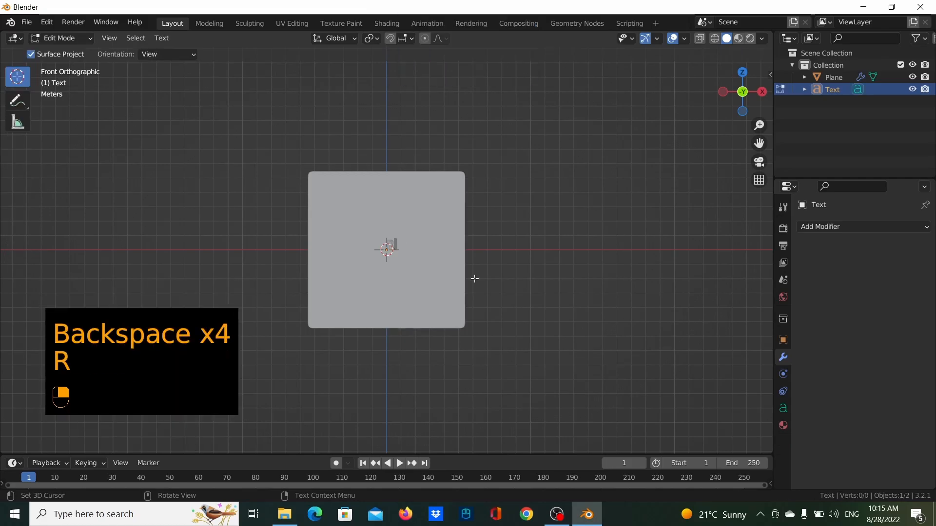
{"action": "key", "text": "Tab"}
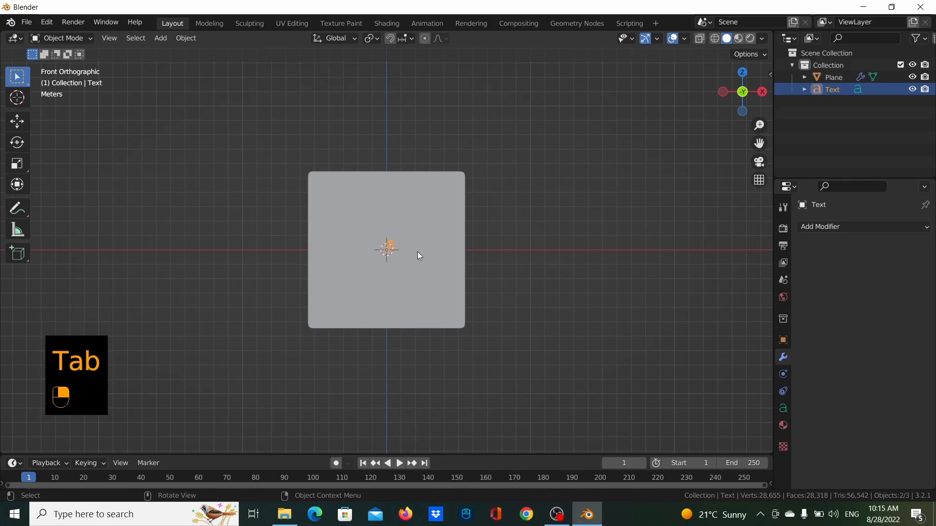
- Set the letter R's font size to 10 in the text's font settings
{"action": "left_click", "coordinate": [783, 408]}
{"action": "scroll", "coordinate": [873, 392], "scroll_direction": "down", "scroll_amount": 4}
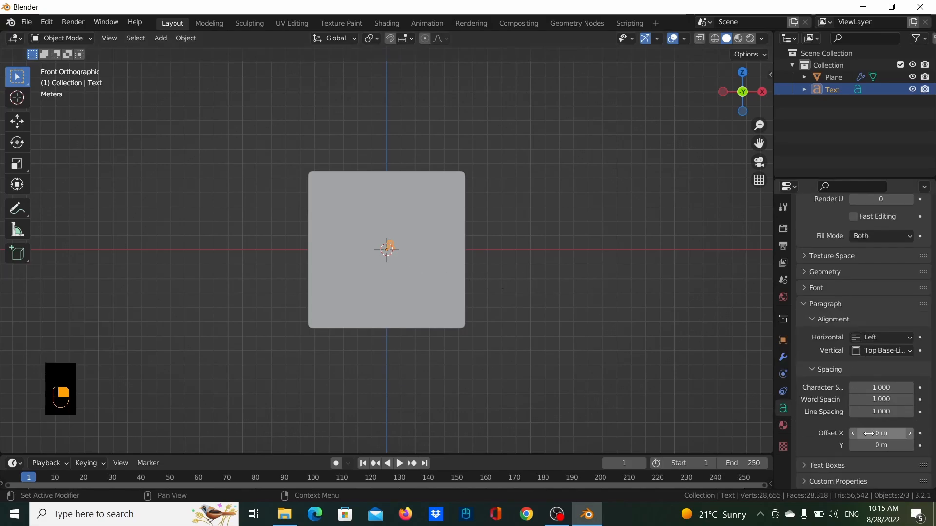
{"action": "left_click", "coordinate": [835, 288]}
{"action": "left_click", "coordinate": [836, 288]}
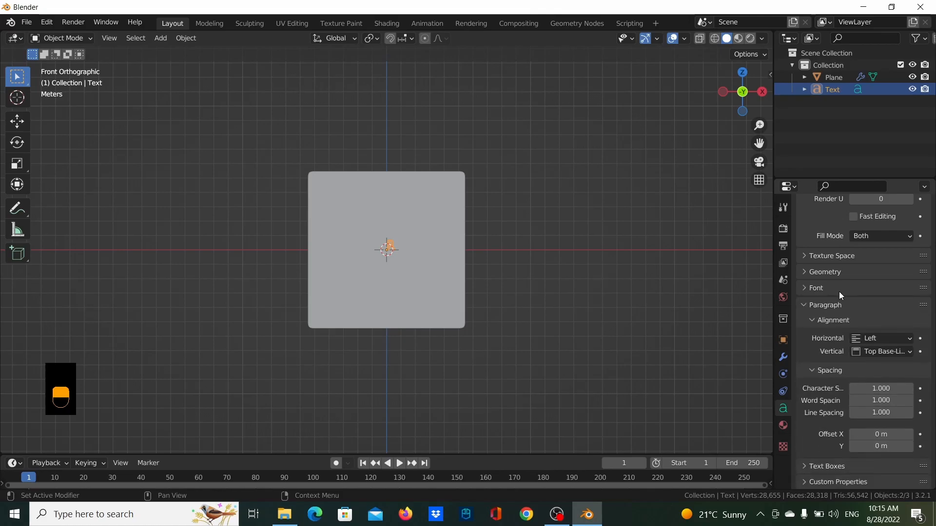
{"action": "scroll", "coordinate": [879, 428], "scroll_direction": "up", "scroll_amount": 3}
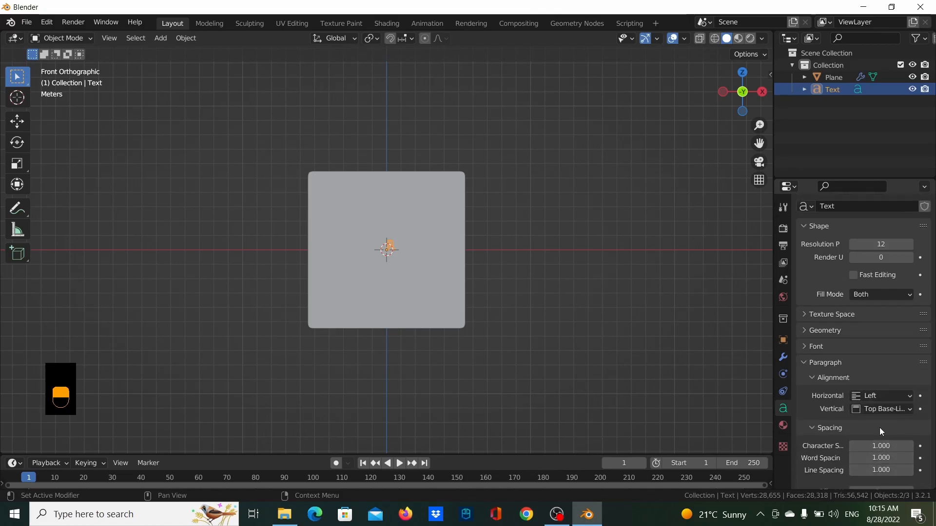
{"action": "left_click", "coordinate": [830, 345]}
{"action": "left_click_drag", "start_coordinate": [881, 451], "coordinate": [932, 451]}
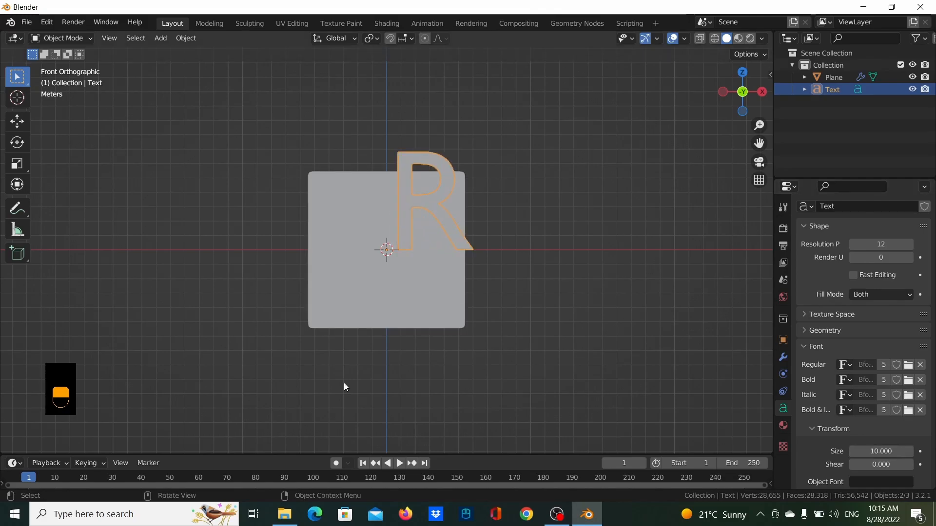
- Load Arial Black from the Windows Fonts folder as the letter's regular font
{"action": "left_click", "coordinate": [908, 378]}
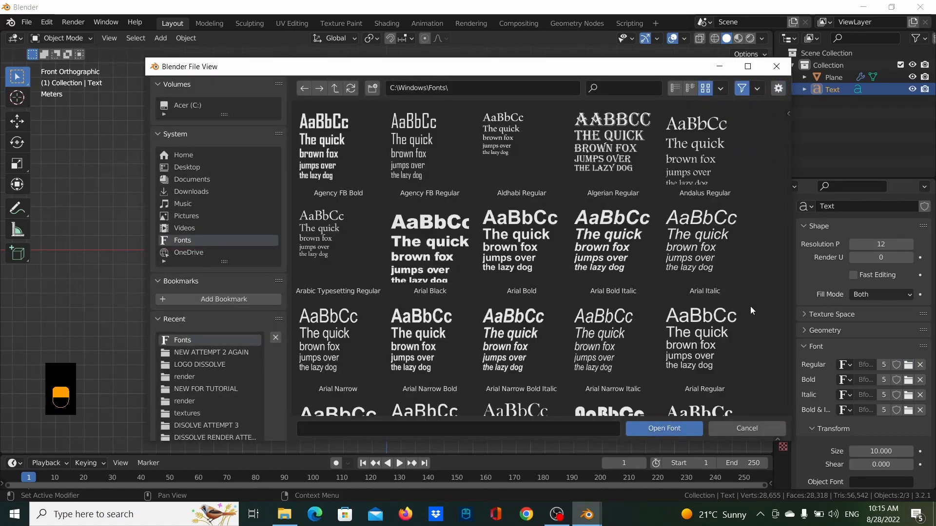
{"action": "left_click", "coordinate": [446, 247]}
{"action": "double_click", "coordinate": [446, 248]}
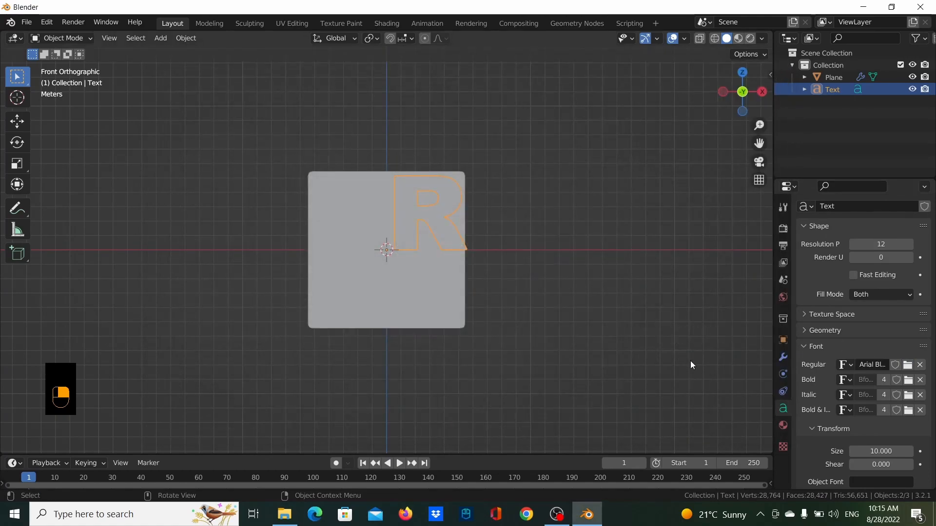
- Move the letter R about 5.52 m down along Z and about 6.5 m in the negative X direction to the plane's lower corner
{"action": "key", "text": "g"}
{"action": "key", "text": "z"}
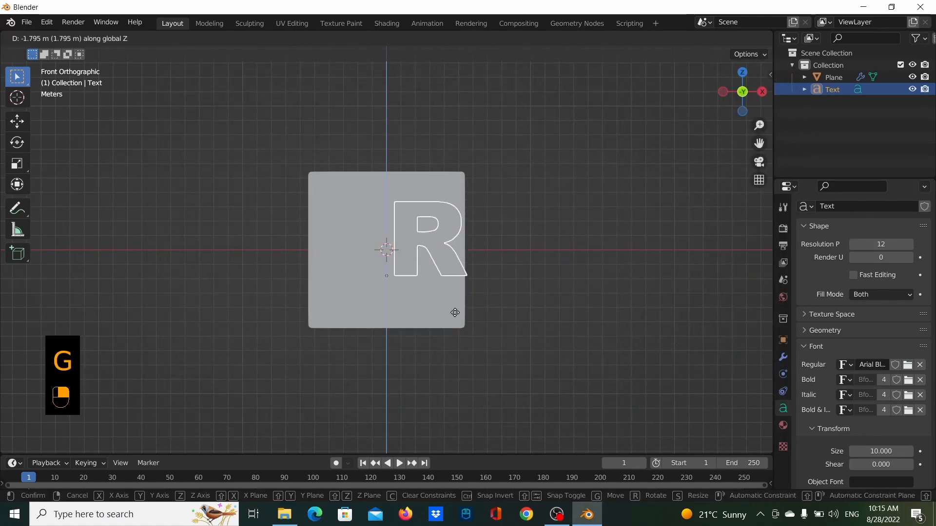
{"action": "left_click", "coordinate": [453, 364]}
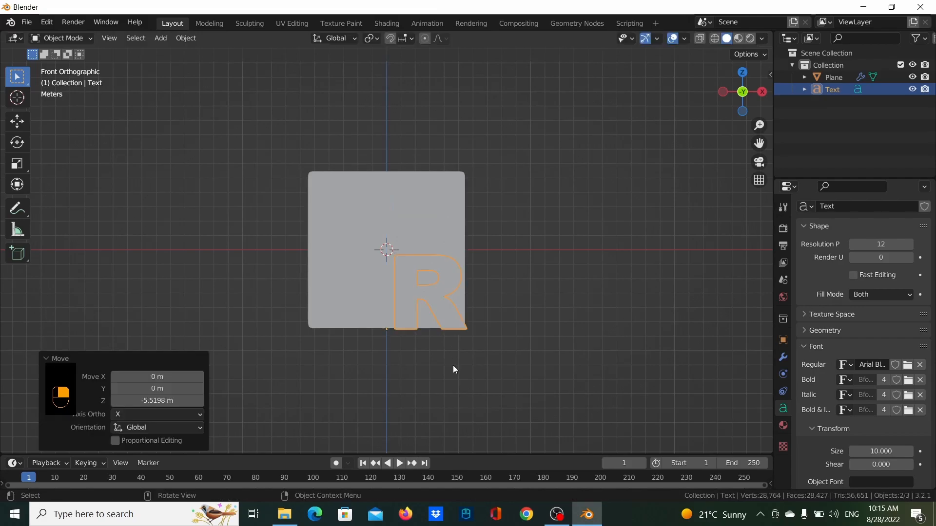
{"action": "key", "text": "g"}
{"action": "key", "text": "x"}
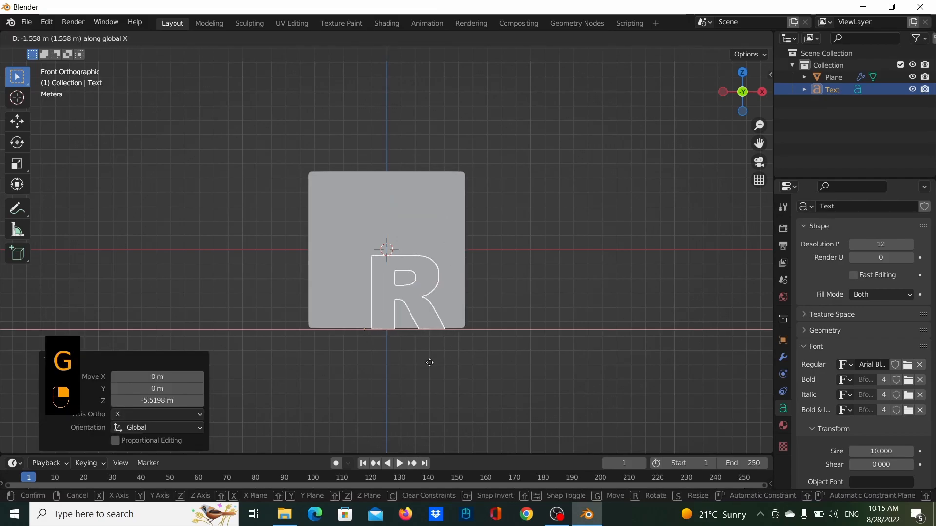
{"action": "left_click", "coordinate": [361, 372]}
- Enlarge the letter R's font size to 25, and reduce it to 21.53 to fit the plane's height
{"action": "scroll", "coordinate": [371, 349], "scroll_direction": "up", "scroll_amount": 4}
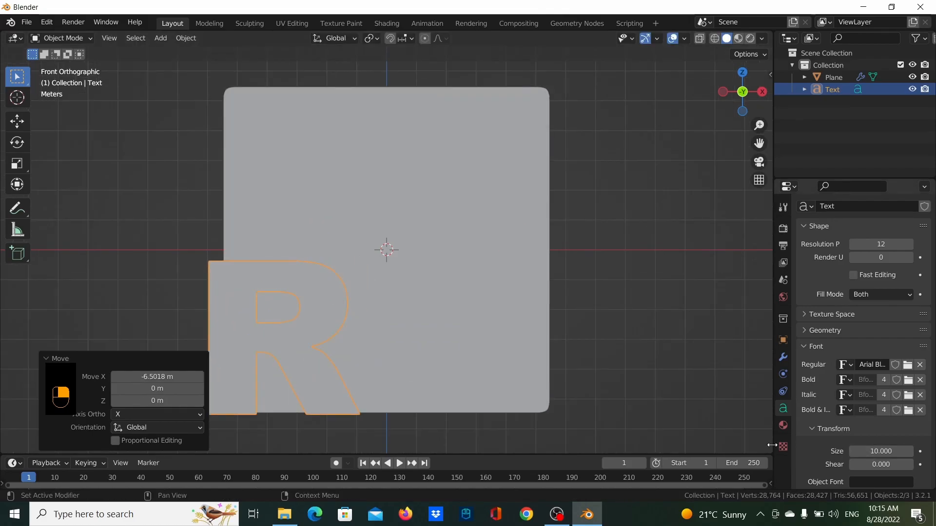
{"action": "double_click", "coordinate": [893, 449]}
{"action": "type", "text": "25"}
{"action": "key", "text": "Return"}
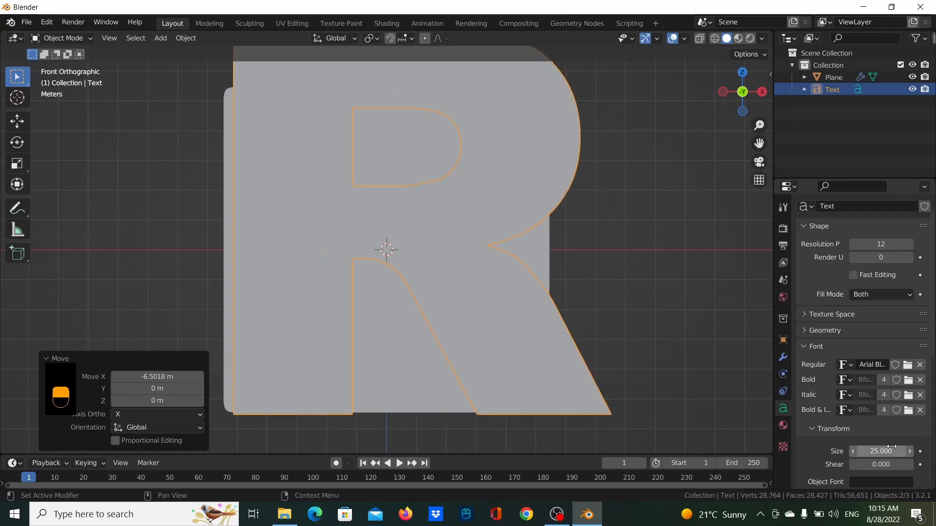
{"action": "scroll", "coordinate": [739, 429], "scroll_direction": "down", "scroll_amount": 1}
{"action": "left_click_drag", "start_coordinate": [879, 450], "coordinate": [852, 446]}
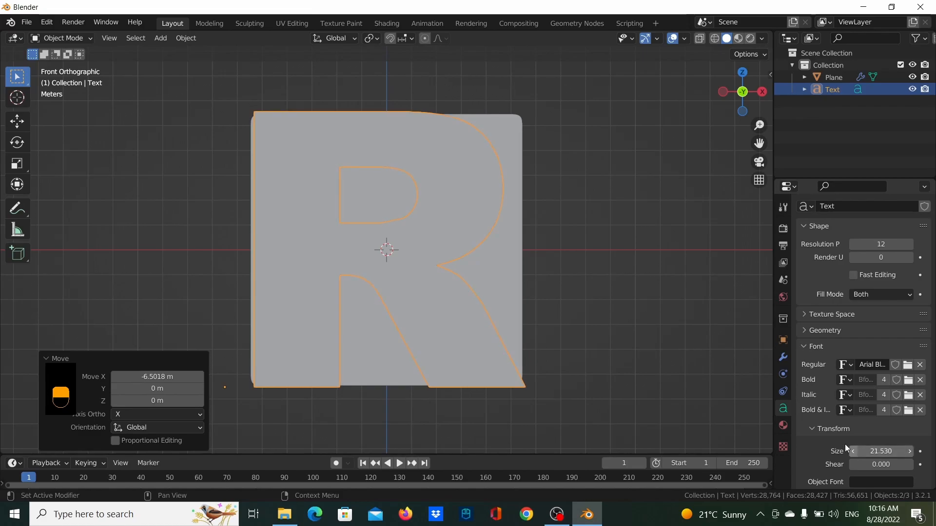
- Move the letter R about 3.88 m in the negative X direction and fine-tune its font size to 21.51
{"action": "key", "text": "g"}
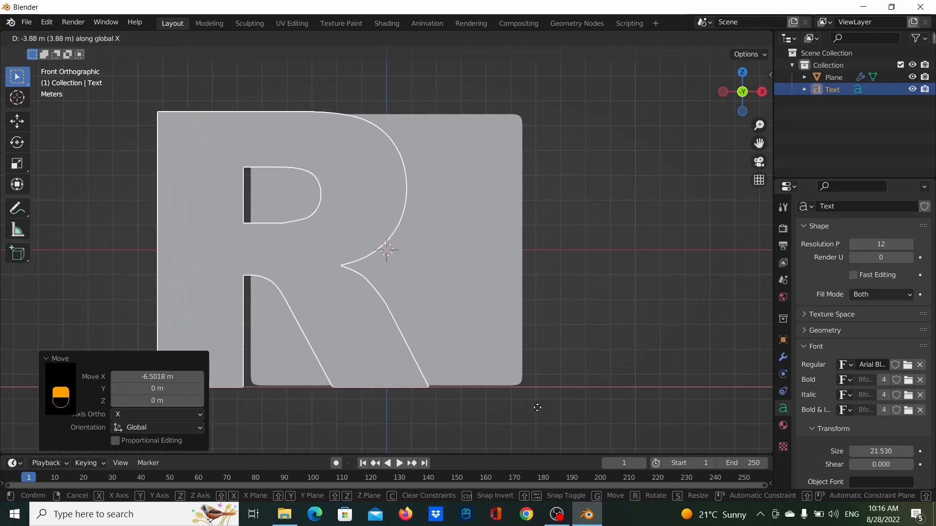
{"action": "left_click", "coordinate": [538, 408]}
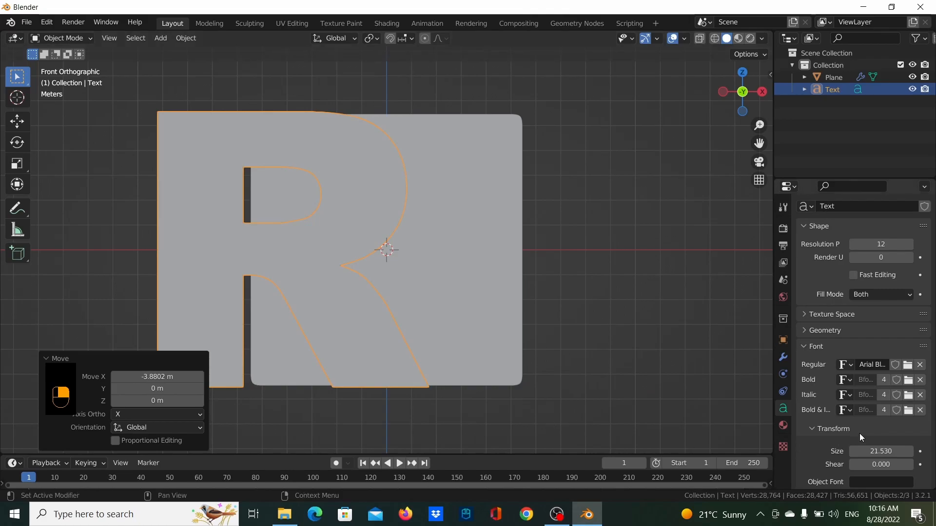
{"action": "left_click_drag", "start_coordinate": [881, 451], "coordinate": [880, 451]}
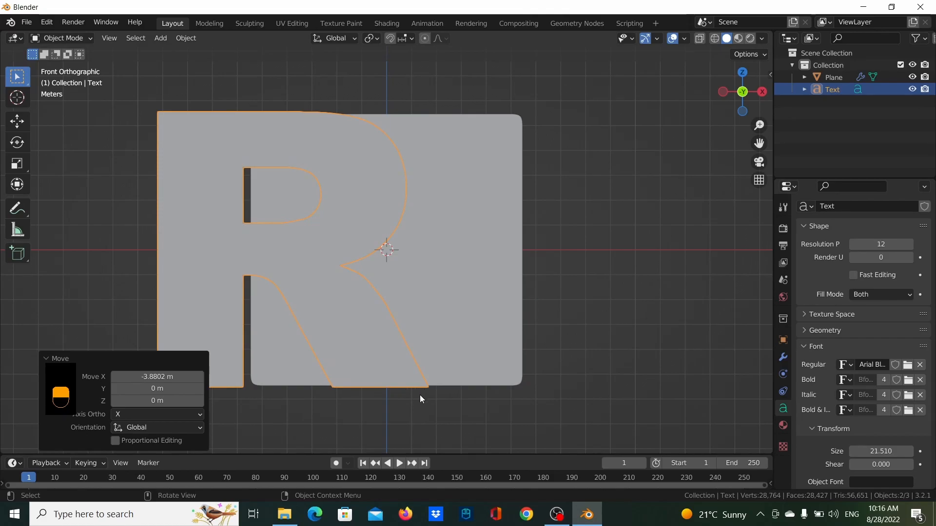
- Examine the overlap between the flat letter R and the plane from several angles, ending in front view
{"action": "middle_click_drag", "start_coordinate": [368, 325], "coordinate": [502, 251]}
{"action": "scroll", "coordinate": [447, 318], "scroll_direction": "up", "scroll_amount": 5}
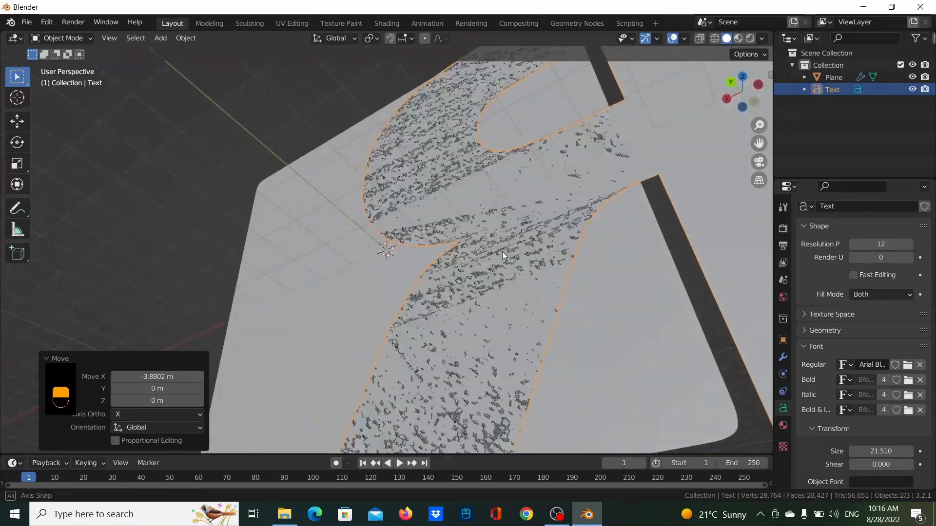
{"action": "scroll", "coordinate": [530, 332], "scroll_direction": "down", "scroll_amount": 5}
{"action": "middle_click_drag", "start_coordinate": [530, 332], "coordinate": [322, 442]}
{"action": "scroll", "coordinate": [533, 382], "scroll_direction": "up", "scroll_amount": 5}
{"action": "scroll", "coordinate": [541, 400], "scroll_direction": "down", "scroll_amount": 3}
{"action": "middle_click_drag", "start_coordinate": [446, 416], "coordinate": [414, 332]}
{"action": "key", "text": "KP_1"}
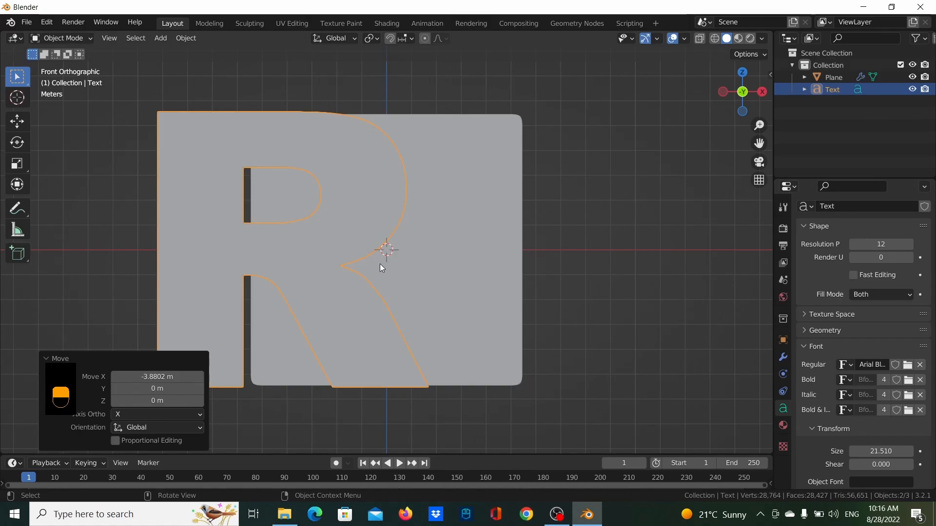
- Extrude the letter R by 0.21 m in its geometry settings and check its thickness from the side
{"action": "left_click", "coordinate": [821, 330]}
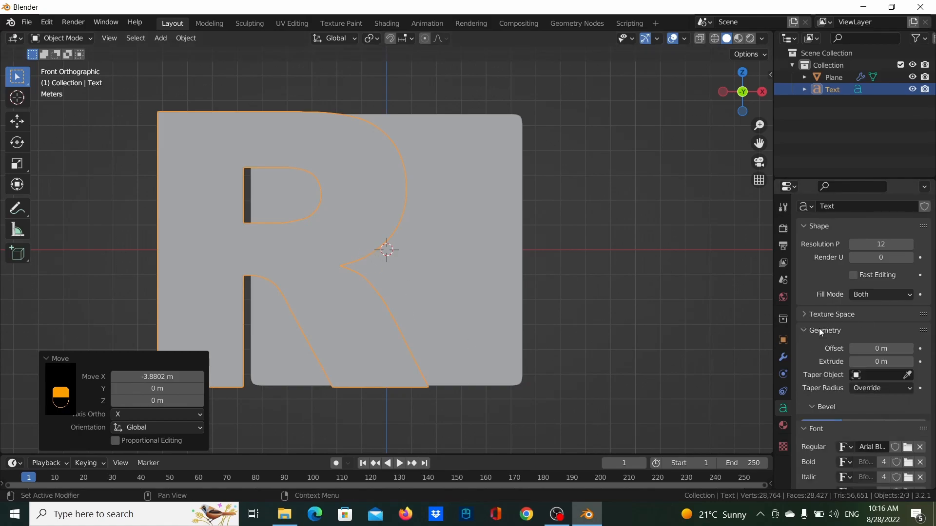
{"action": "left_click_drag", "start_coordinate": [879, 362], "coordinate": [902, 362]}
{"action": "middle_click_drag", "start_coordinate": [438, 302], "coordinate": [543, 357]}
{"action": "left_click_drag", "start_coordinate": [855, 362], "coordinate": [872, 361]}
{"action": "middle_click_drag", "start_coordinate": [648, 352], "coordinate": [458, 341]}
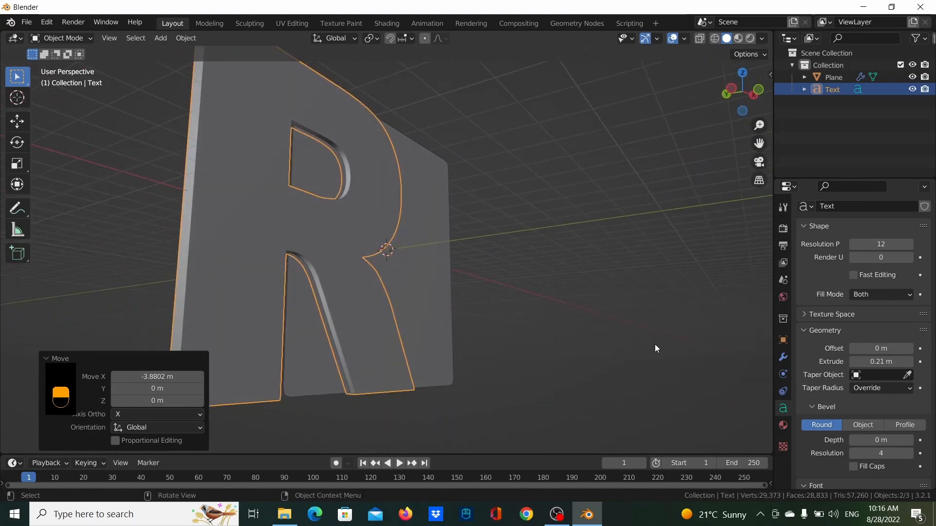
{"action": "key", "text": "KP_1"}
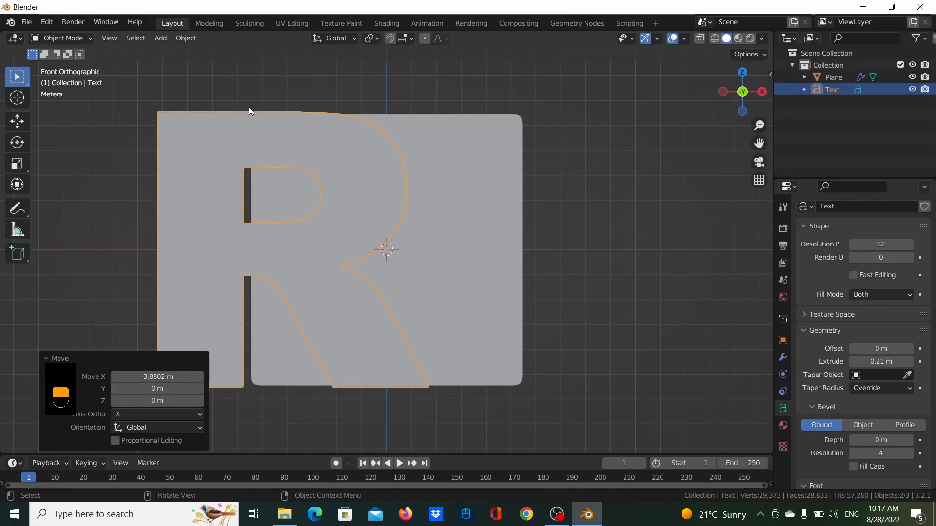
- Convert the letter R text object to a mesh and check its topology in Edit Mode
{"action": "left_click", "coordinate": [194, 39]}
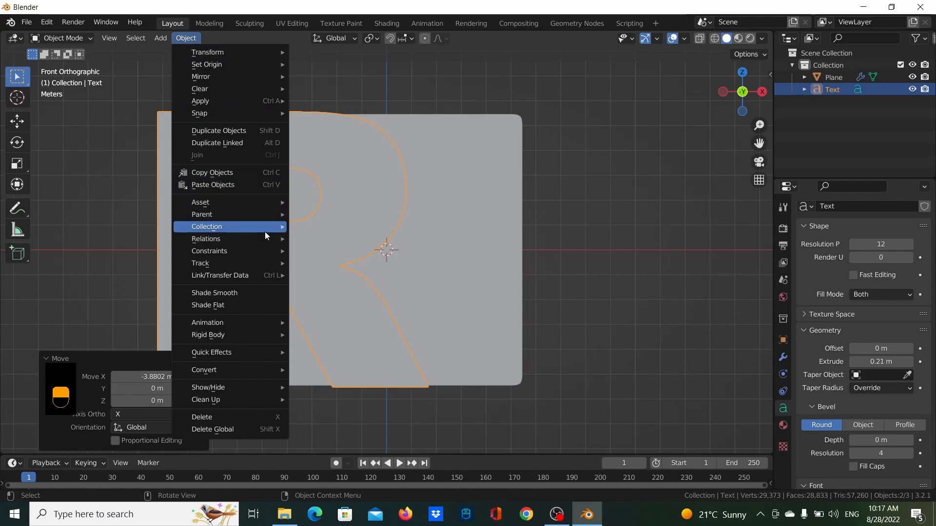
{"action": "mouse_move", "coordinate": [233, 369]}
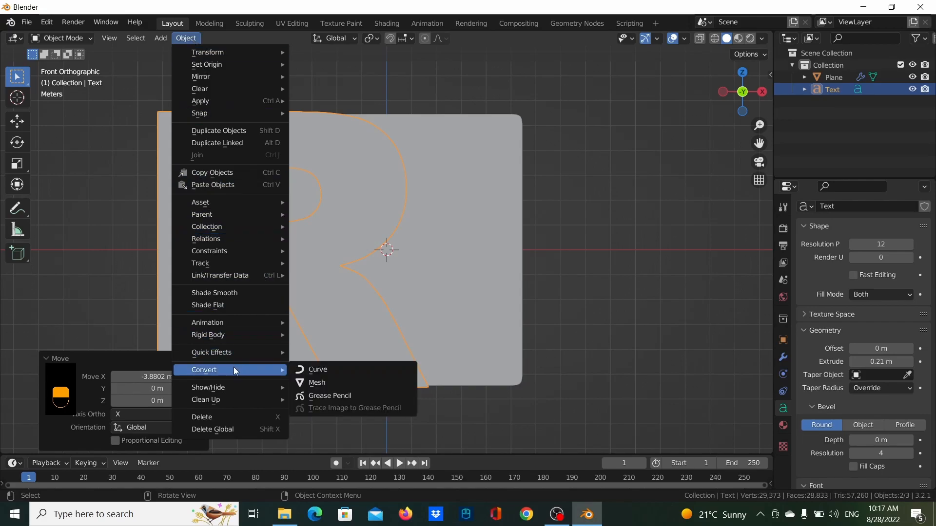
{"action": "left_click", "coordinate": [305, 385]}
{"action": "key", "text": "Tab"}
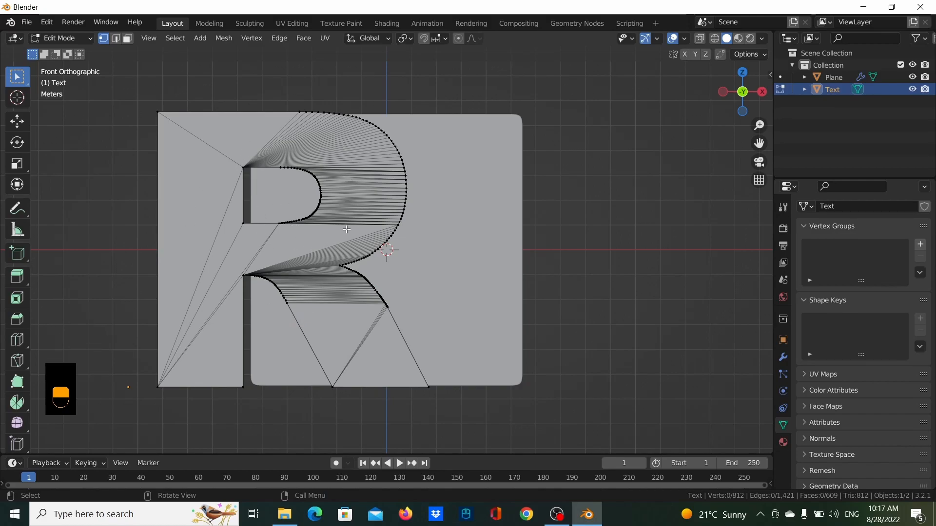
{"action": "key", "text": "Tab"}
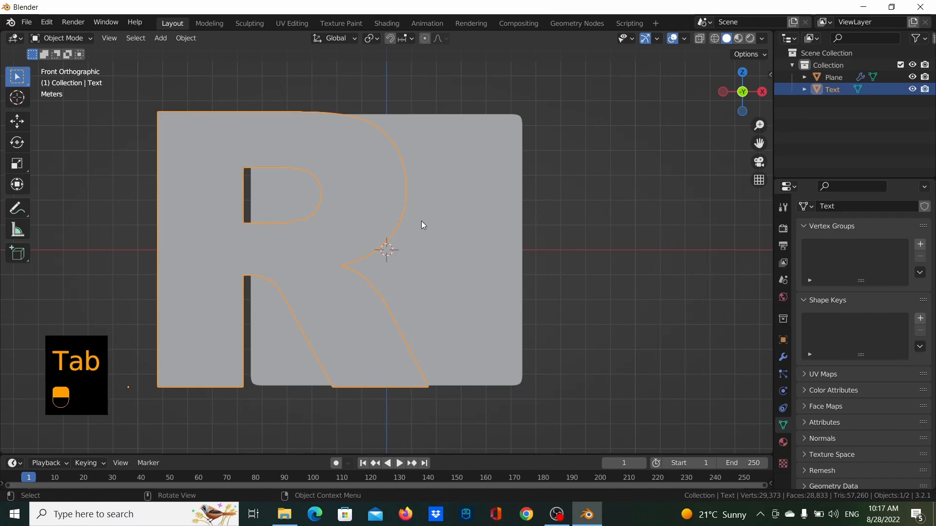
- Add a Remesh modifier to the letter R in Smooth mode, with Remove Disconnected off and an octree depth of 8
{"action": "left_click", "coordinate": [784, 357]}
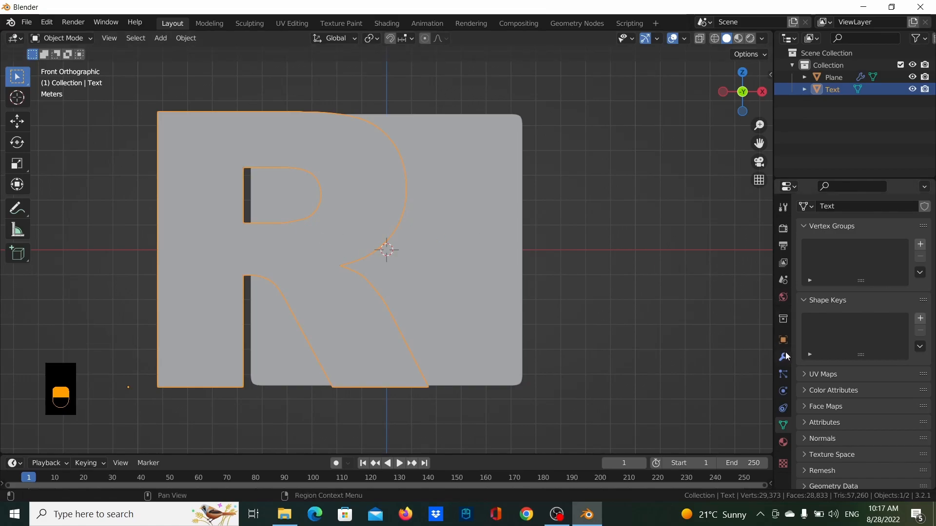
{"action": "left_click", "coordinate": [847, 227]}
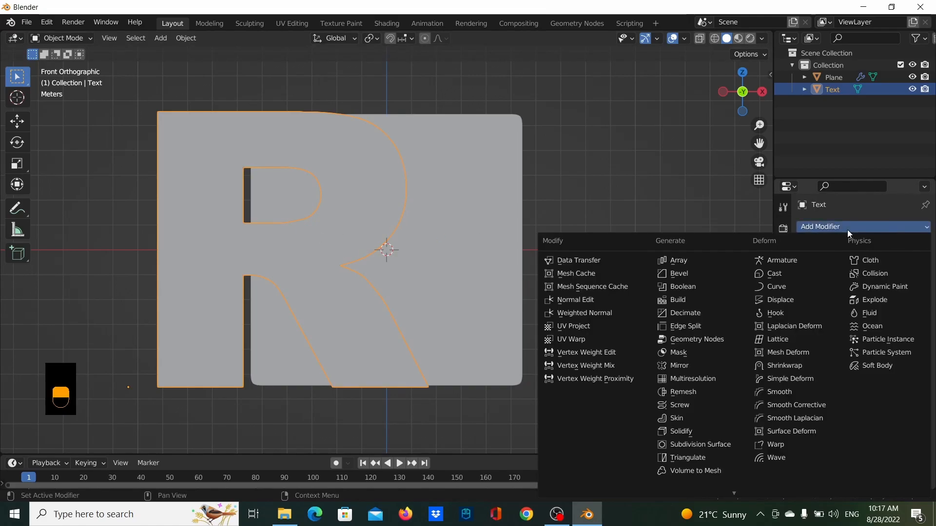
{"action": "left_click", "coordinate": [678, 394]}
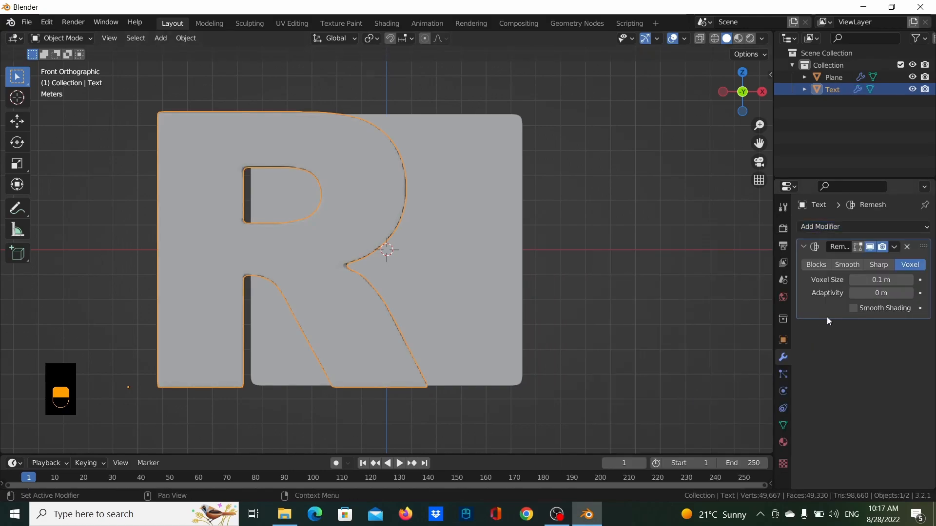
{"action": "left_click", "coordinate": [839, 265]}
{"action": "left_click", "coordinate": [866, 309]}
{"action": "left_click", "coordinate": [910, 281]}
{"action": "left_click", "coordinate": [909, 281]}
{"action": "left_click", "coordinate": [910, 281]}
{"action": "left_click", "coordinate": [910, 281]}
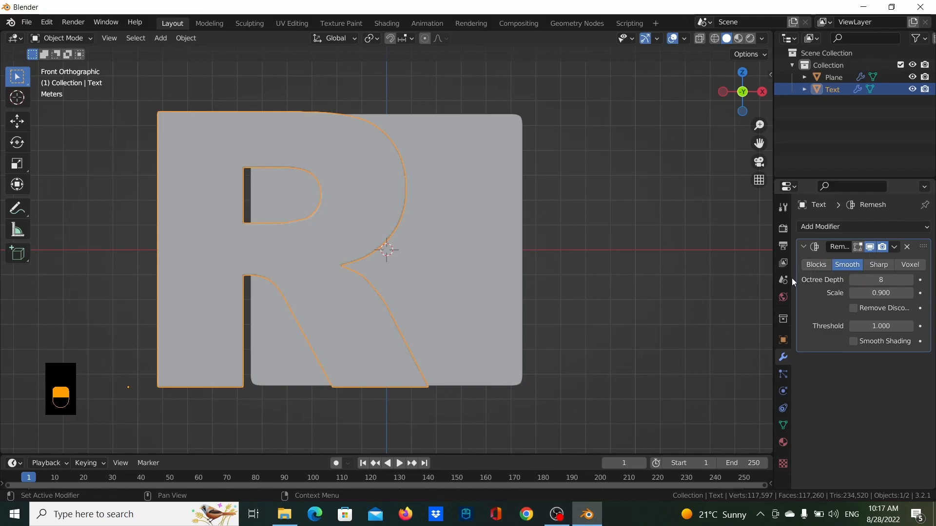
- Apply the Remesh modifier to the letter R in Object Mode
{"action": "left_click", "coordinate": [804, 247]}
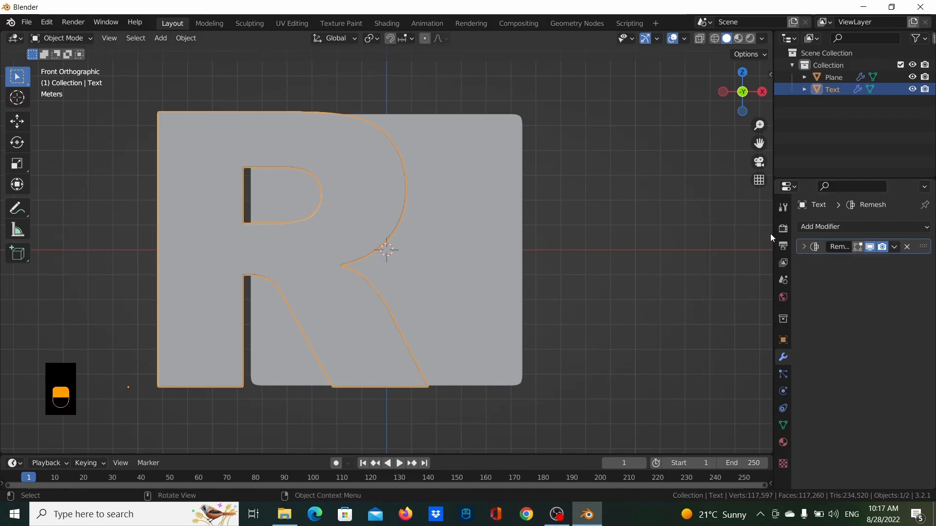
{"action": "left_click", "coordinate": [808, 247]}
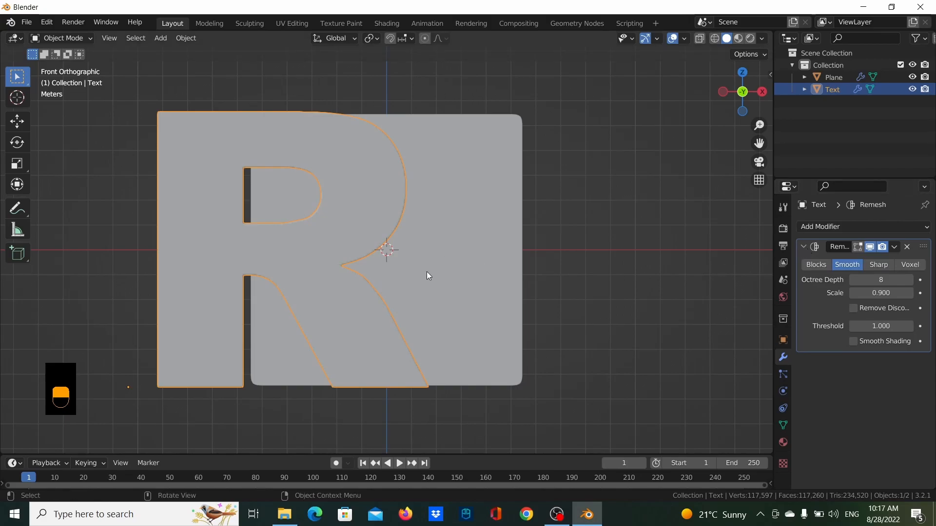
{"action": "key", "text": "Tab"}
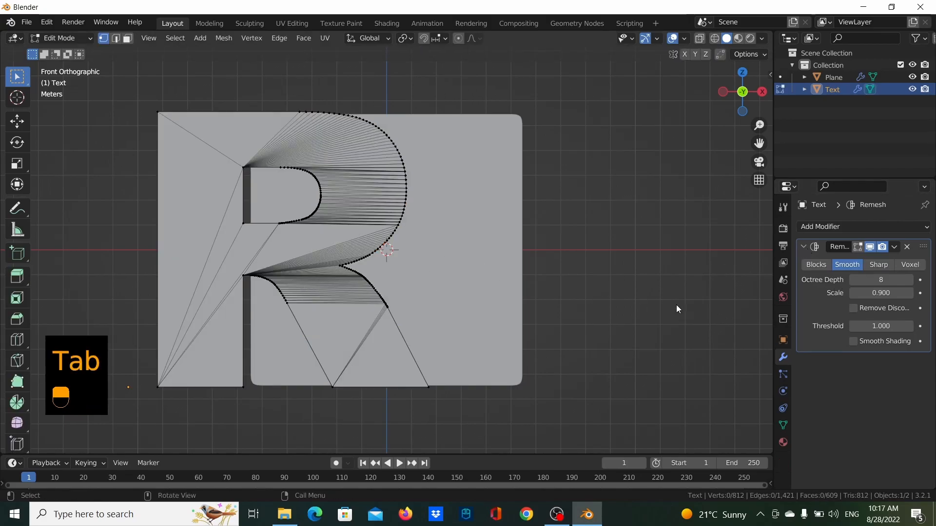
{"action": "key", "text": "Tab"}
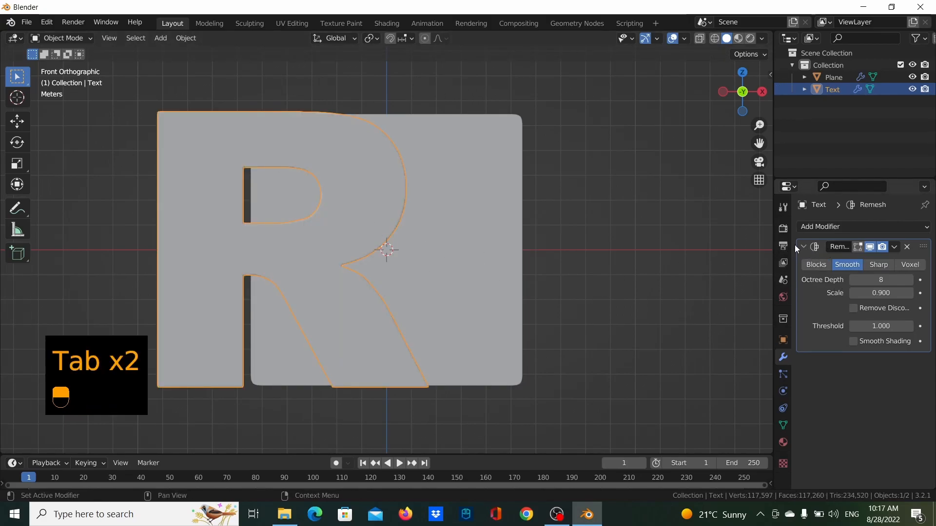
{"action": "left_click", "coordinate": [896, 247]}
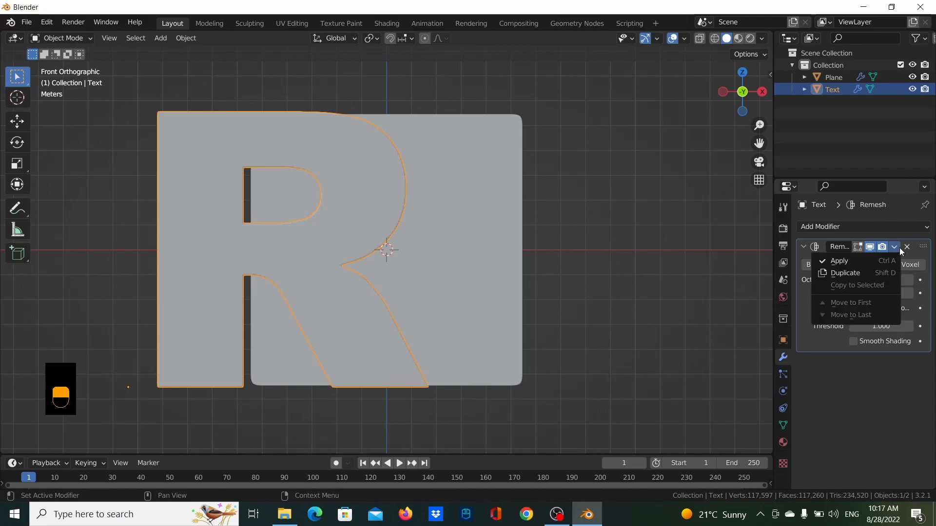
{"action": "left_click", "coordinate": [852, 261]}
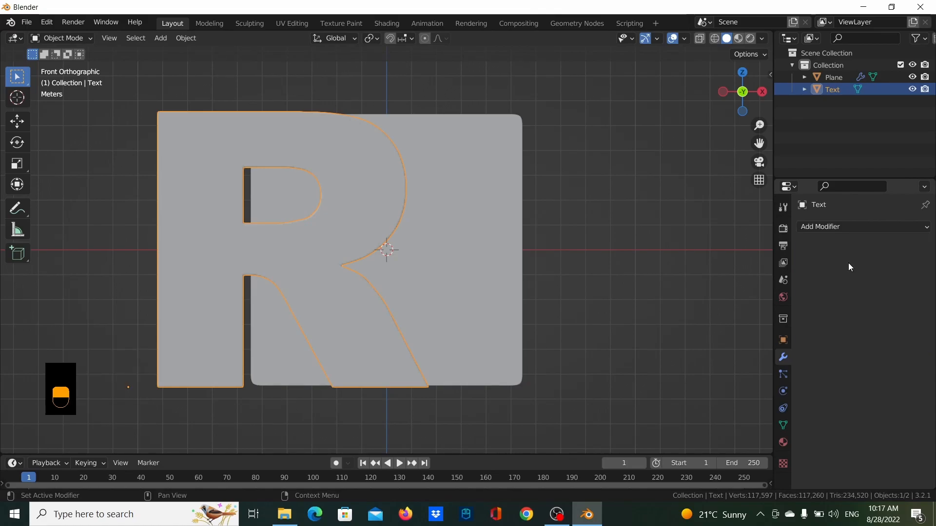
- Examine the letter R's remeshed topology in Edit Mode with all its geometry selected, and return to Object Mode
{"action": "key", "text": "Tab"}
{"action": "scroll", "coordinate": [249, 276], "scroll_direction": "up", "scroll_amount": 1}
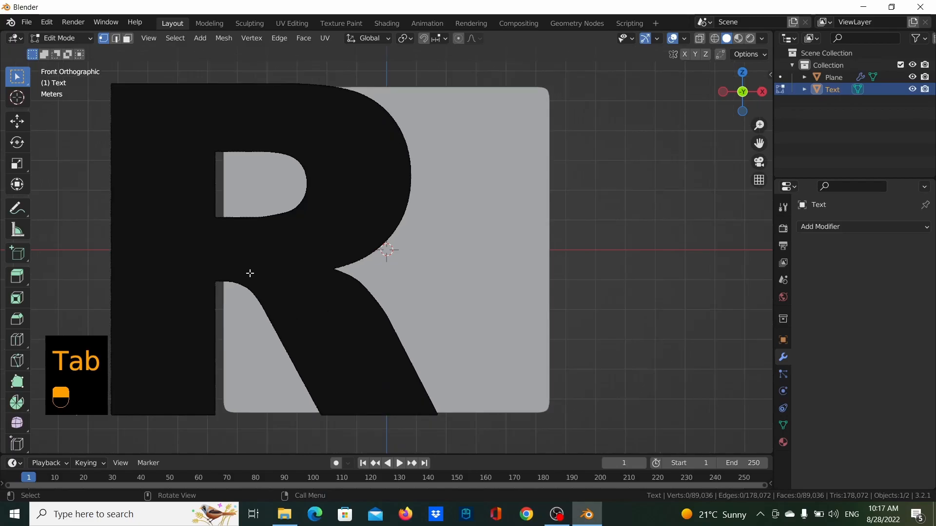
{"action": "key", "text": "a"}
{"action": "middle_click_drag", "start_coordinate": [242, 268], "coordinate": [252, 290]}
{"action": "scroll", "coordinate": [344, 289], "scroll_direction": "up", "scroll_amount": 4}
{"action": "scroll", "coordinate": [367, 272], "scroll_direction": "down", "scroll_amount": 5}
{"action": "scroll", "coordinate": [353, 333], "scroll_direction": "up", "scroll_amount": 4}
{"action": "key", "text": "KP_1"}
{"action": "scroll", "coordinate": [302, 291], "scroll_direction": "down", "scroll_amount": 6}
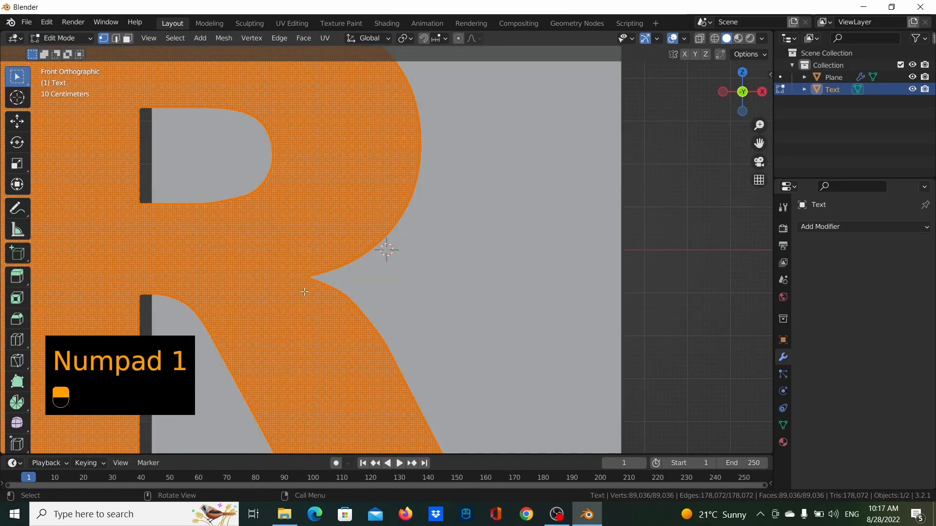
{"action": "key", "text": "Tab"}
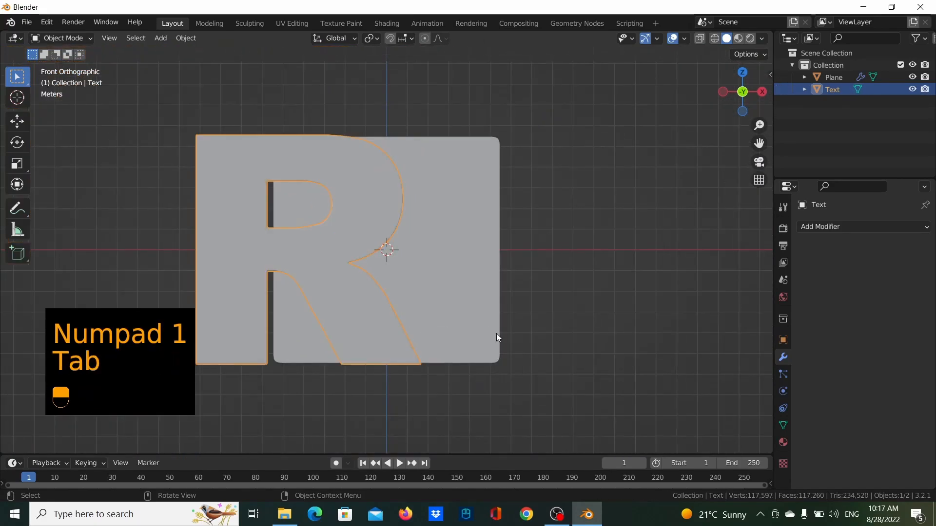
- Cut the letter R out of the plane with a Boolean modifier in Difference mode targeting the Text object, and apply the modifier
{"action": "left_click", "coordinate": [470, 286]}
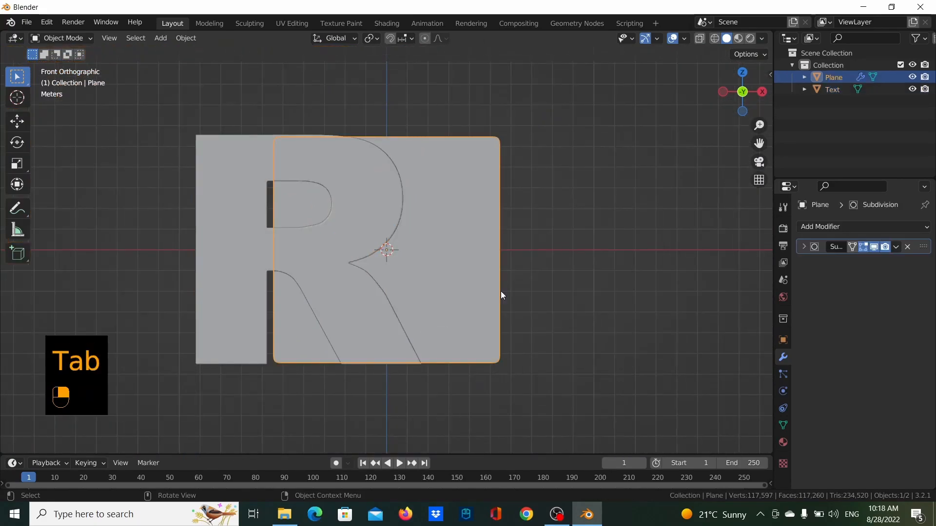
{"action": "left_click", "coordinate": [239, 214]}
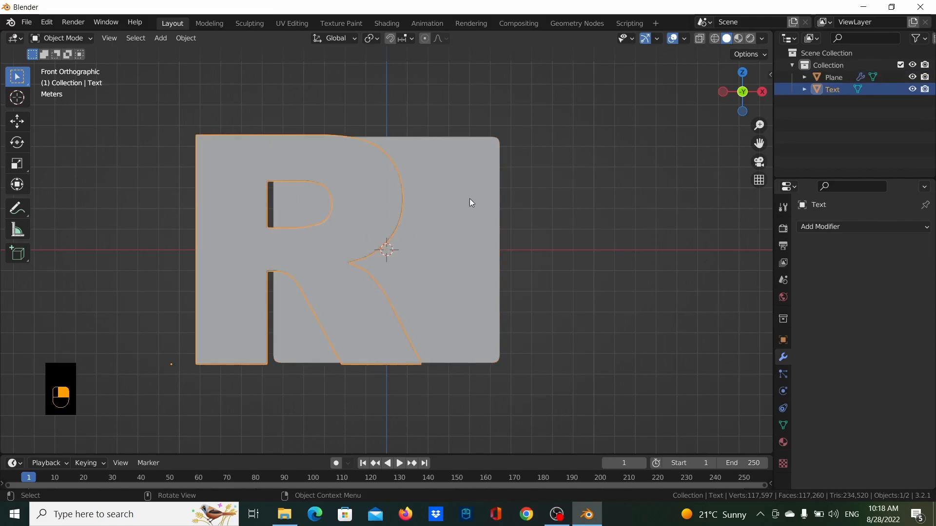
{"action": "left_click", "coordinate": [477, 229]}
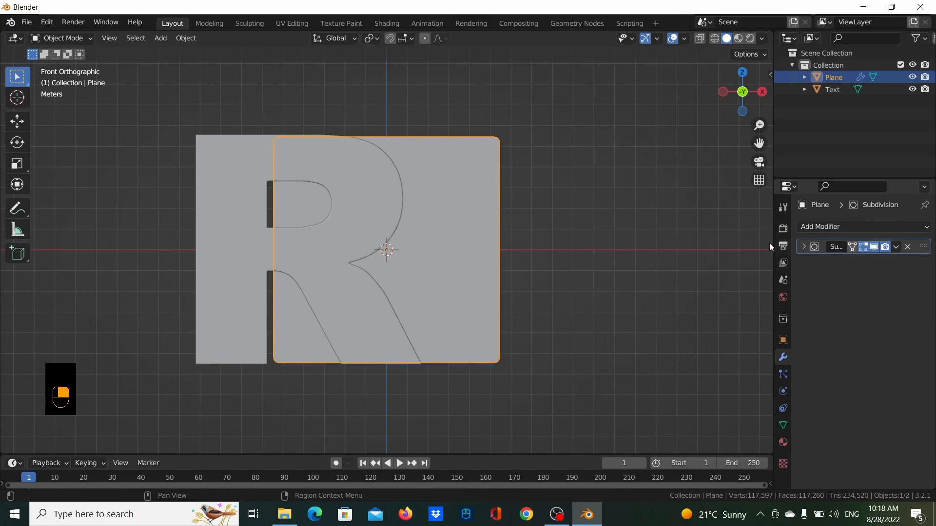
{"action": "left_click", "coordinate": [619, 222]}
{"action": "left_click", "coordinate": [482, 227]}
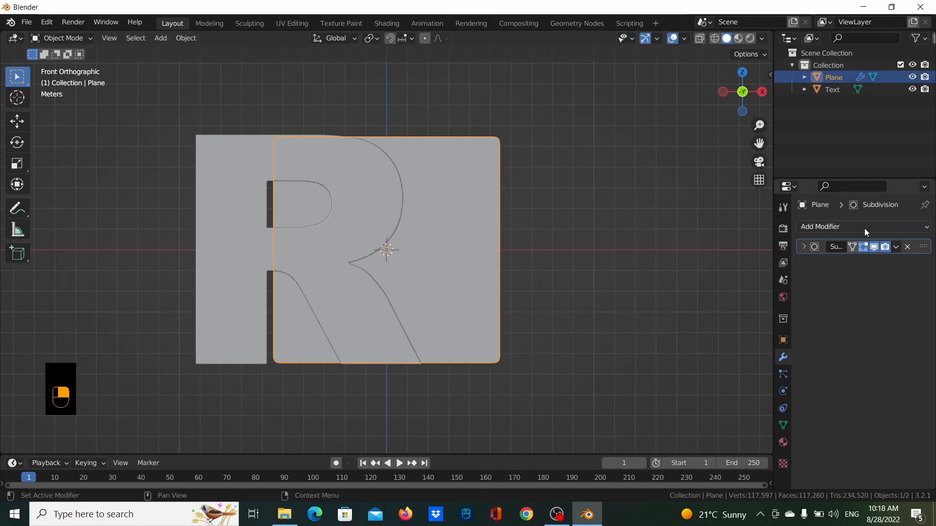
{"action": "left_click", "coordinate": [864, 228]}
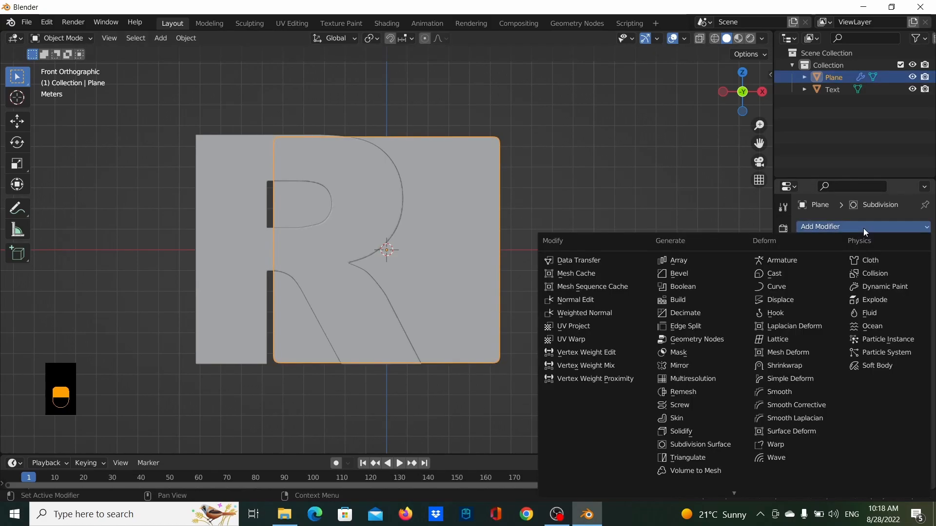
{"action": "left_click", "coordinate": [690, 291]}
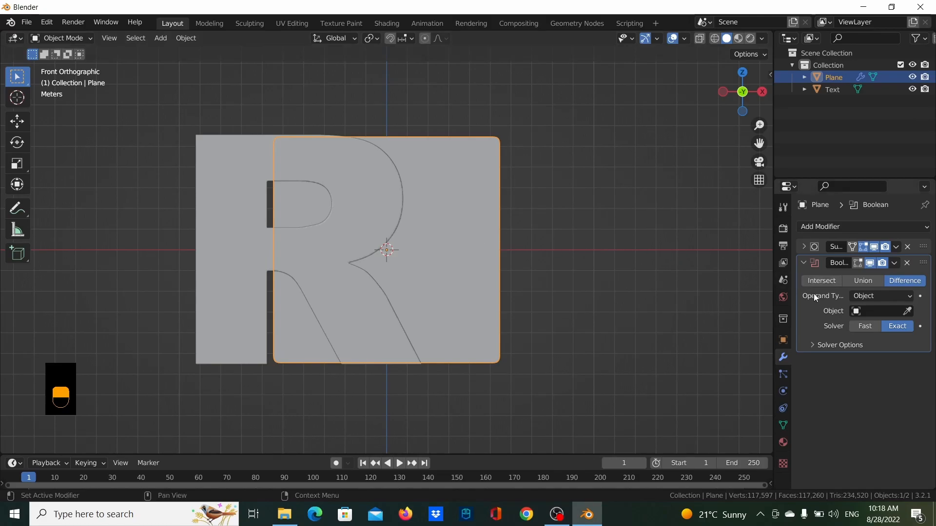
{"action": "left_click", "coordinate": [857, 312]}
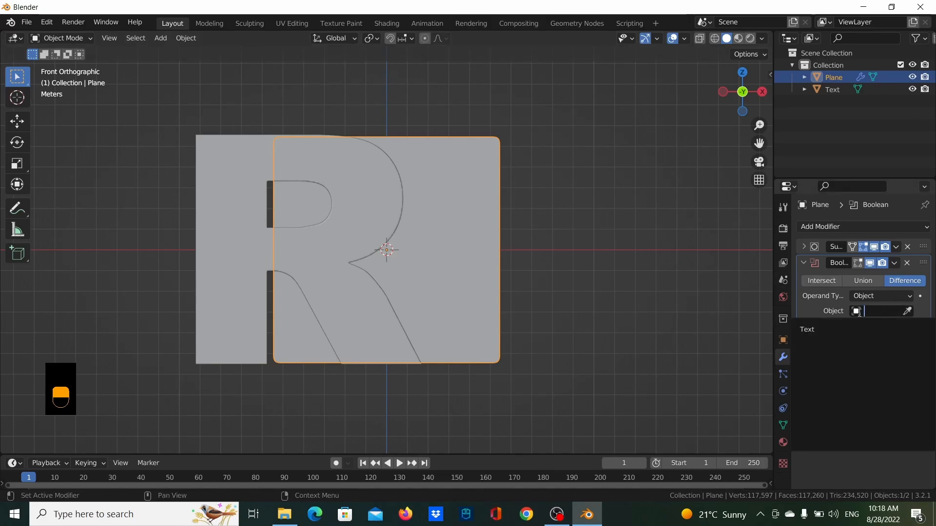
{"action": "left_click", "coordinate": [832, 331]}
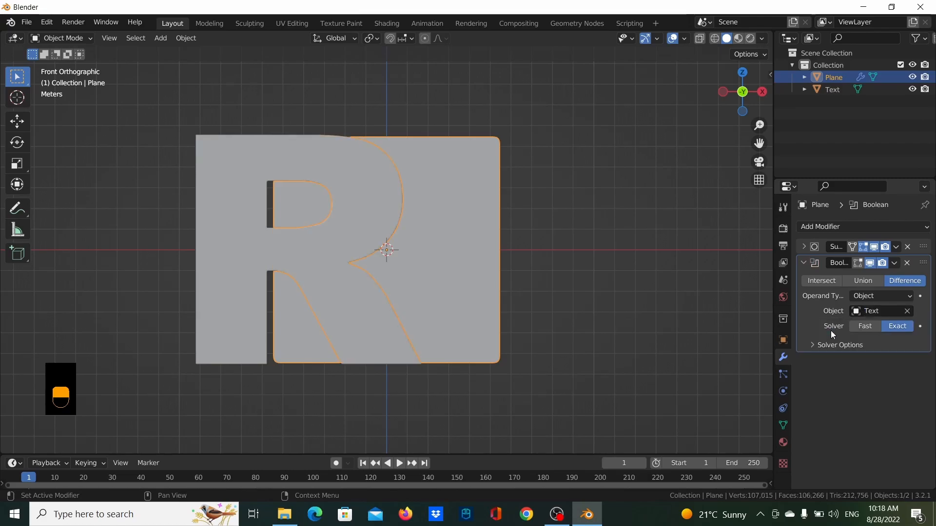
{"action": "left_click", "coordinate": [895, 263]}
{"action": "left_click", "coordinate": [876, 281]}
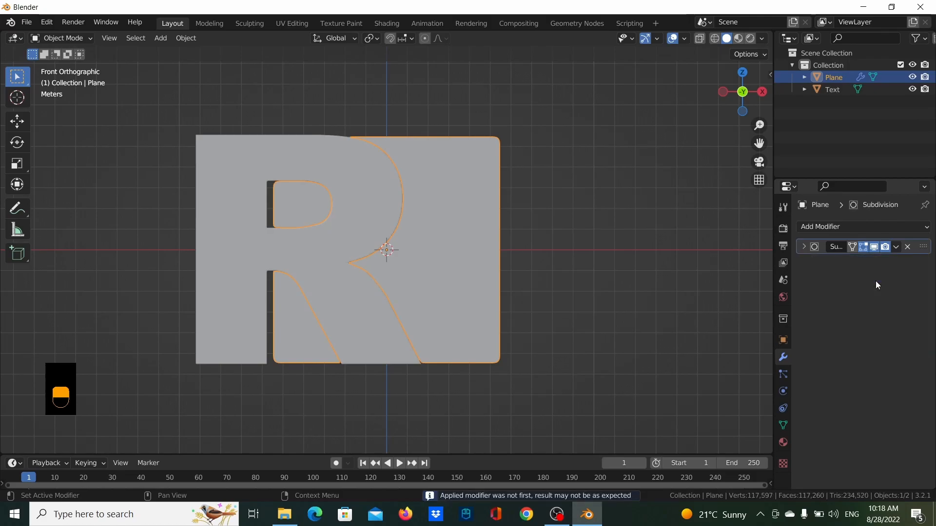
- Delete the letter R object and check the cut-out left in the plane
{"action": "left_click", "coordinate": [325, 270]}
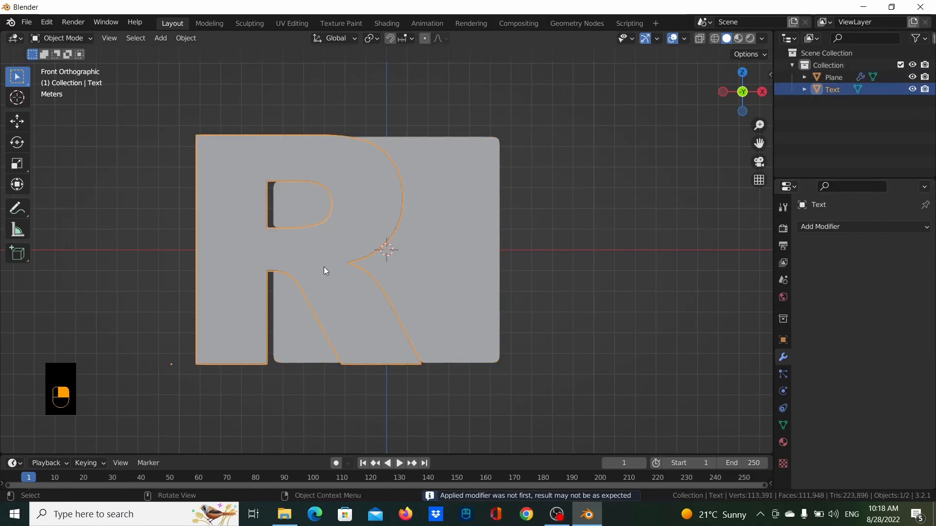
{"action": "left_click", "coordinate": [601, 297]}
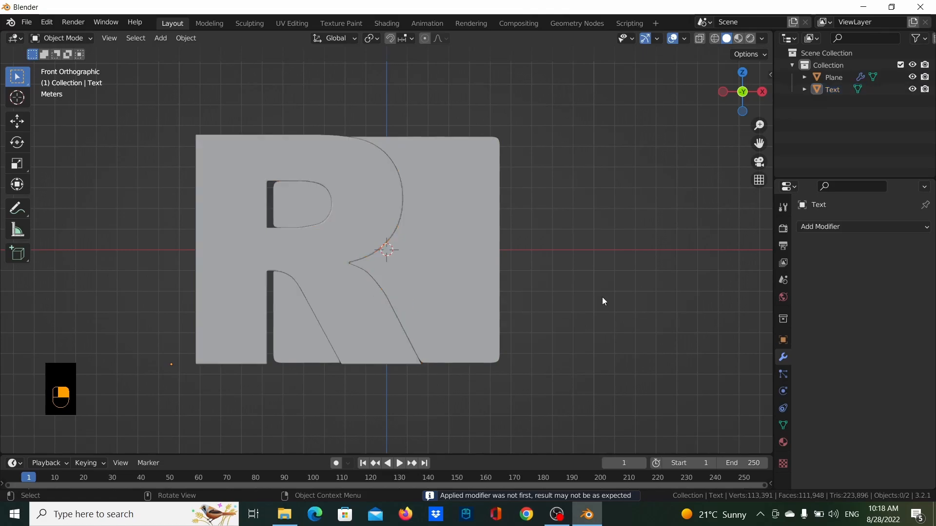
{"action": "left_click", "coordinate": [378, 308]}
{"action": "key", "text": "x"}
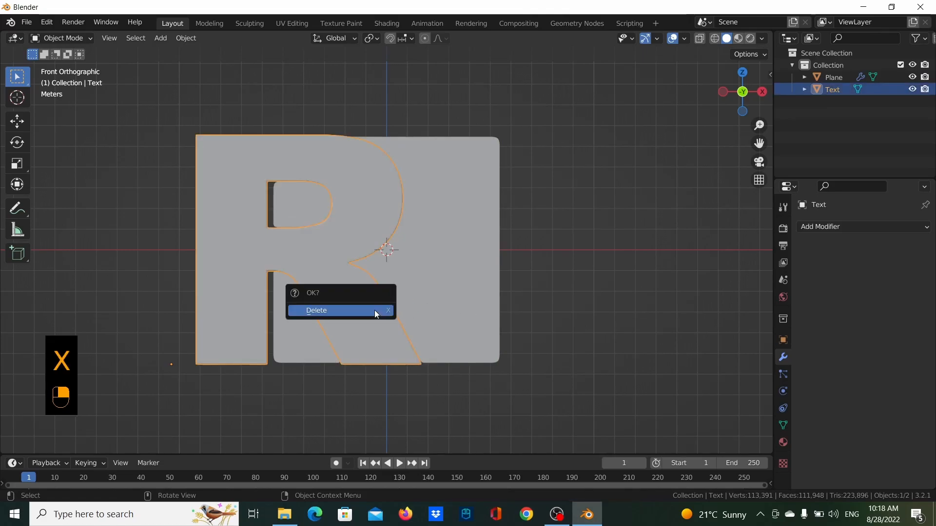
{"action": "left_click", "coordinate": [374, 310]}
{"action": "scroll", "coordinate": [432, 299], "scroll_direction": "down", "scroll_amount": 1}
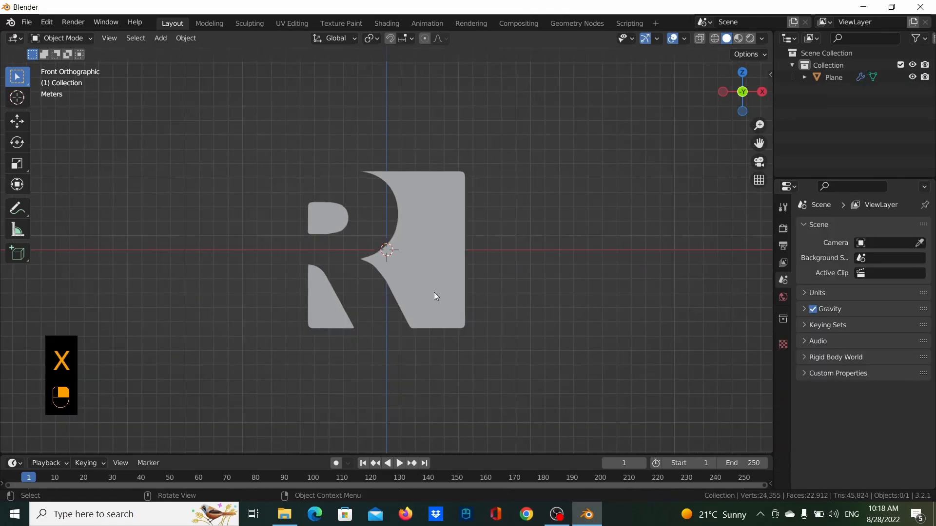
{"action": "scroll", "coordinate": [432, 276], "scroll_direction": "down", "scroll_amount": 1}
{"action": "scroll", "coordinate": [432, 276], "scroll_direction": "down", "scroll_amount": 1}
{"action": "scroll", "coordinate": [431, 276], "scroll_direction": "up", "scroll_amount": 4}
{"action": "scroll", "coordinate": [454, 274], "scroll_direction": "up", "scroll_amount": 1}
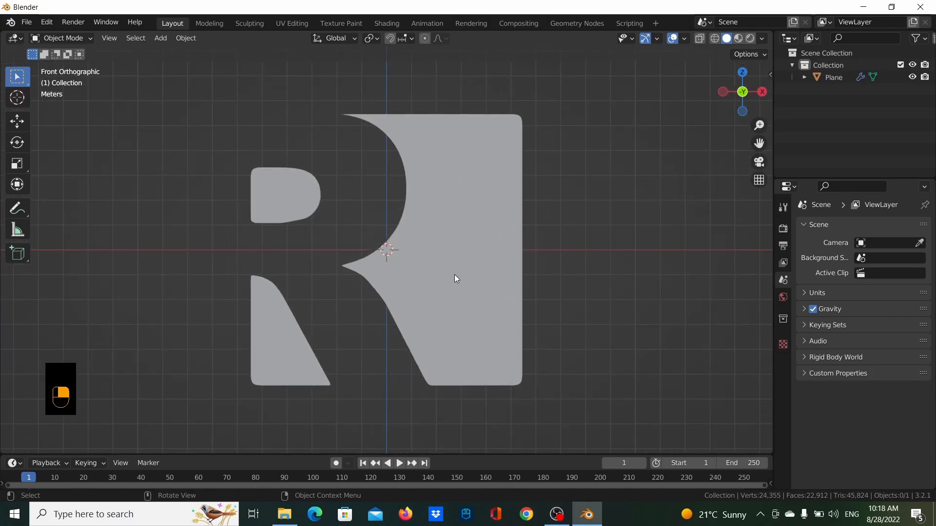
{"action": "scroll", "coordinate": [454, 273], "scroll_direction": "down", "scroll_amount": 4}
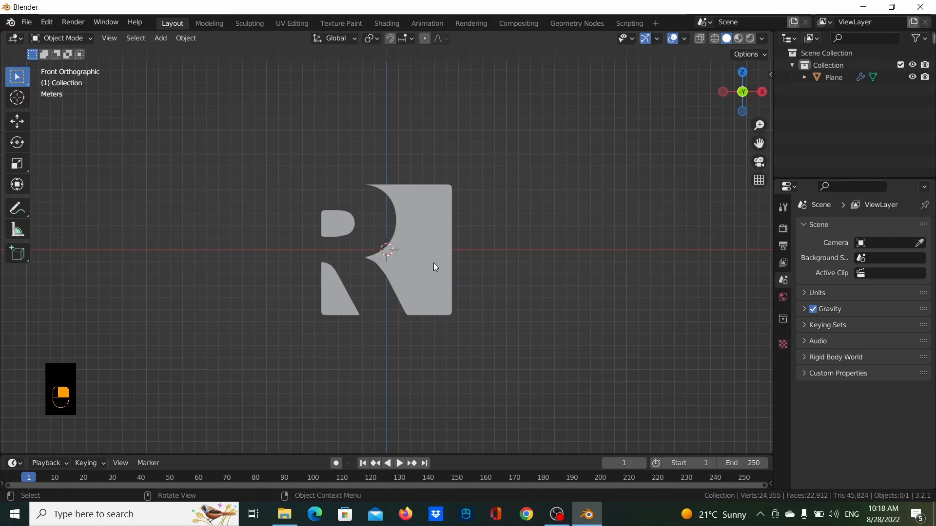
- Add an emitter particle system to the cut plane with emission Frame Start 0 and End 0
{"action": "left_click", "coordinate": [441, 254]}
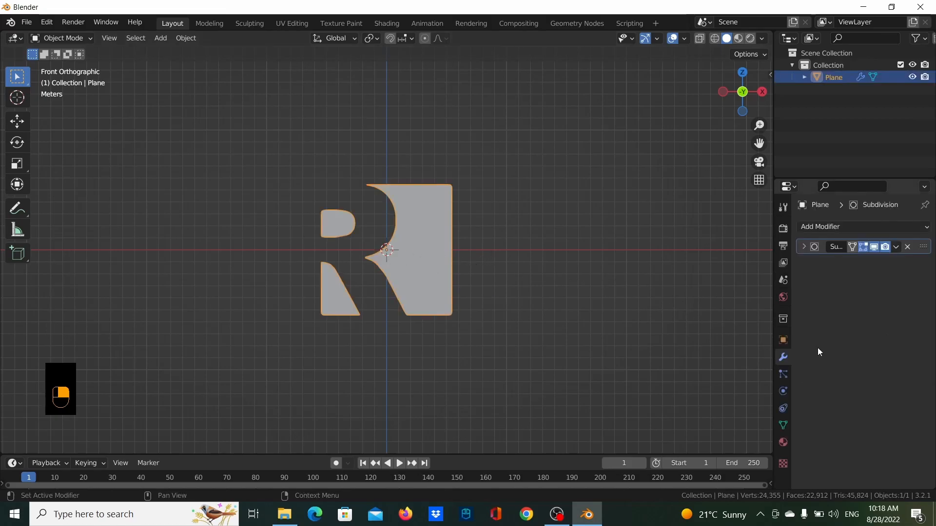
{"action": "left_click", "coordinate": [785, 374]}
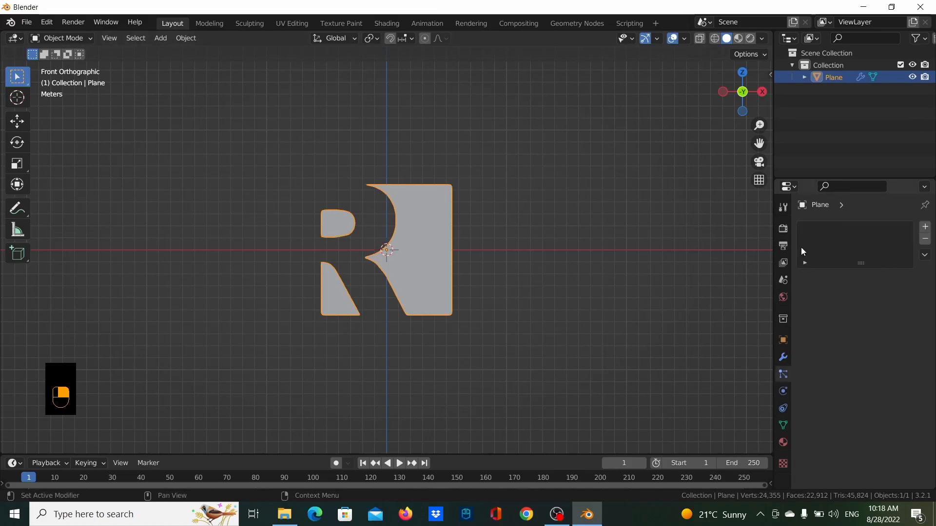
{"action": "left_click", "coordinate": [925, 229]}
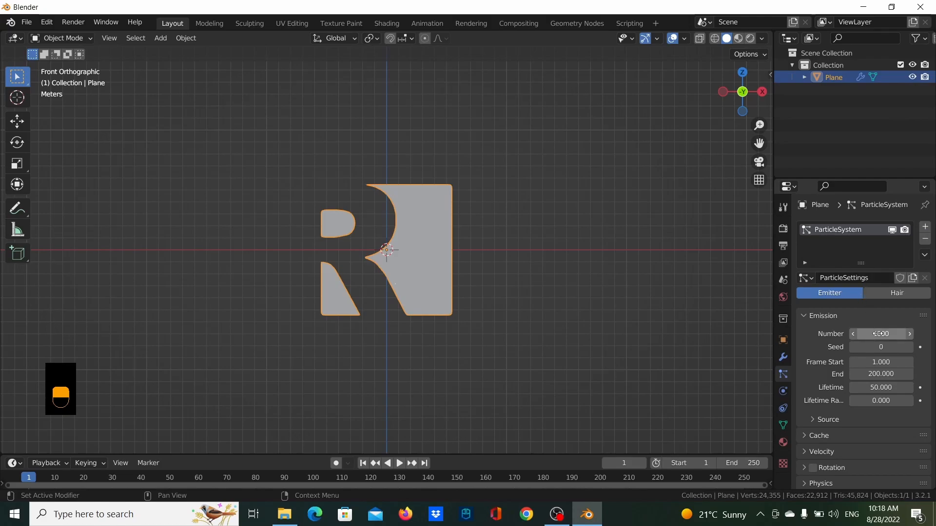
{"action": "left_click", "coordinate": [879, 363]}
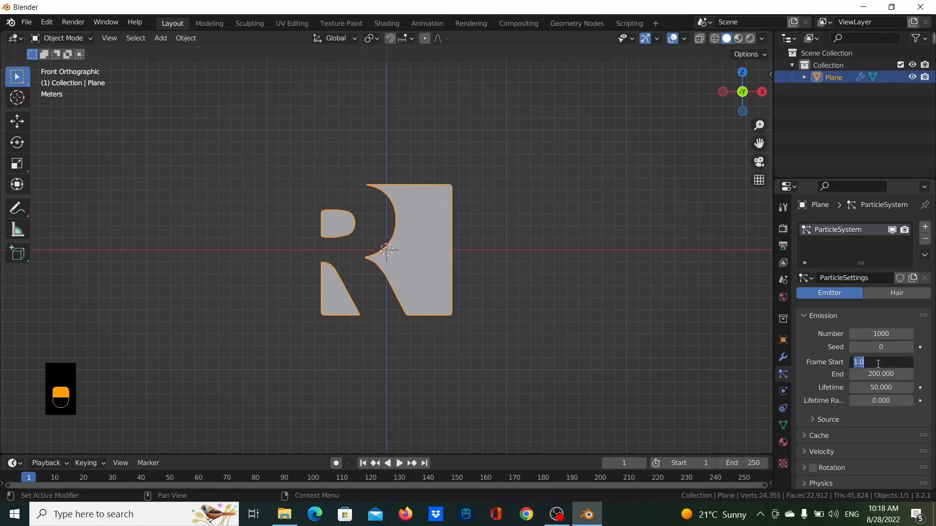
{"action": "type", "text": "0"}
{"action": "key", "text": "Return"}
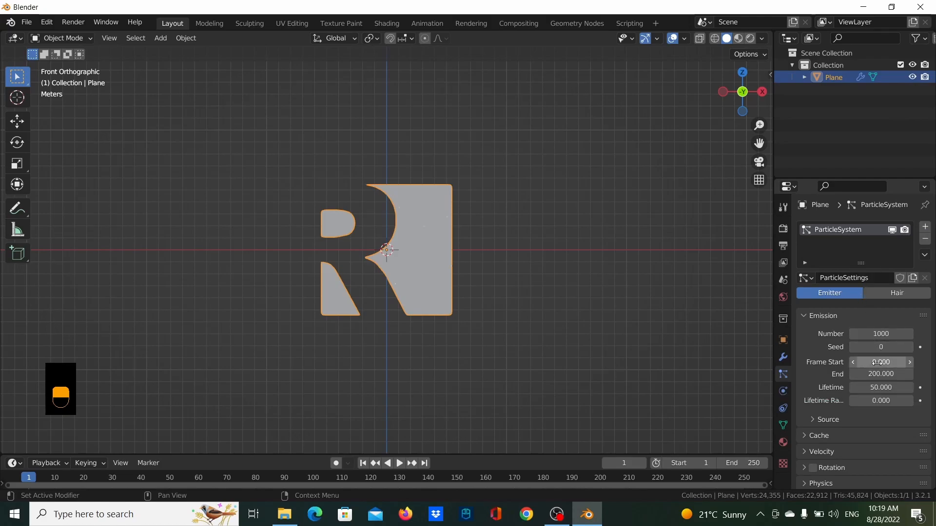
{"action": "left_click", "coordinate": [878, 374]}
{"action": "type", "text": "0"}
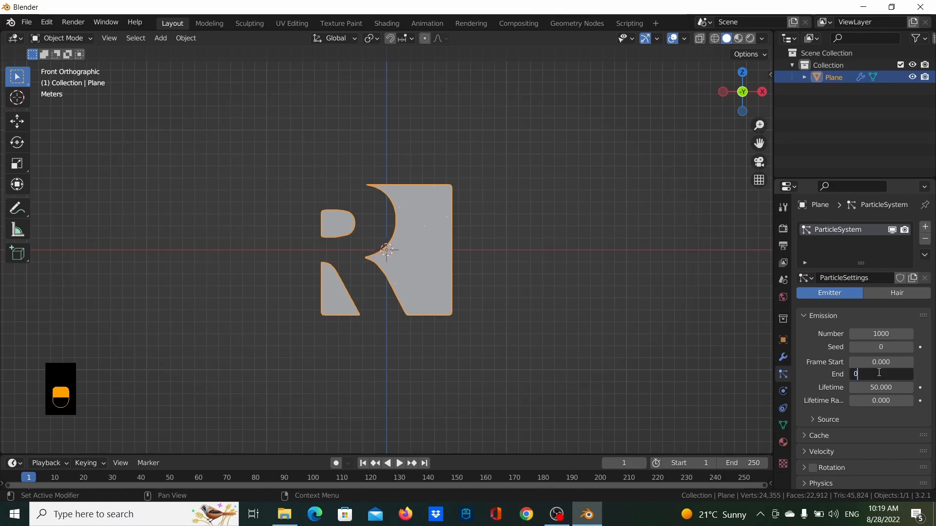
{"action": "key", "text": "Return"}
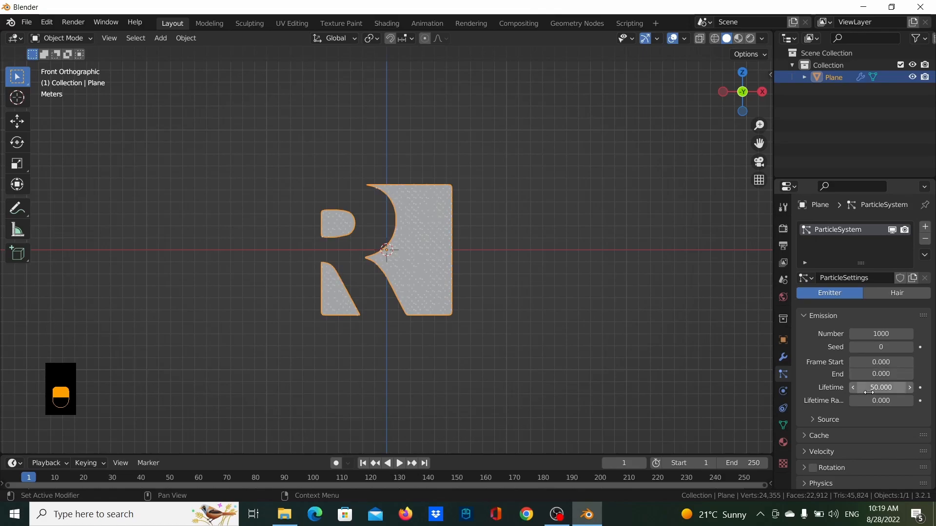
- Enlarge the timeline, set the particle lifetime to 100 and set the scene's end frame to 150
{"action": "left_click_drag", "start_coordinate": [472, 453], "coordinate": [493, 379]}
{"action": "left_click", "coordinate": [864, 386]}
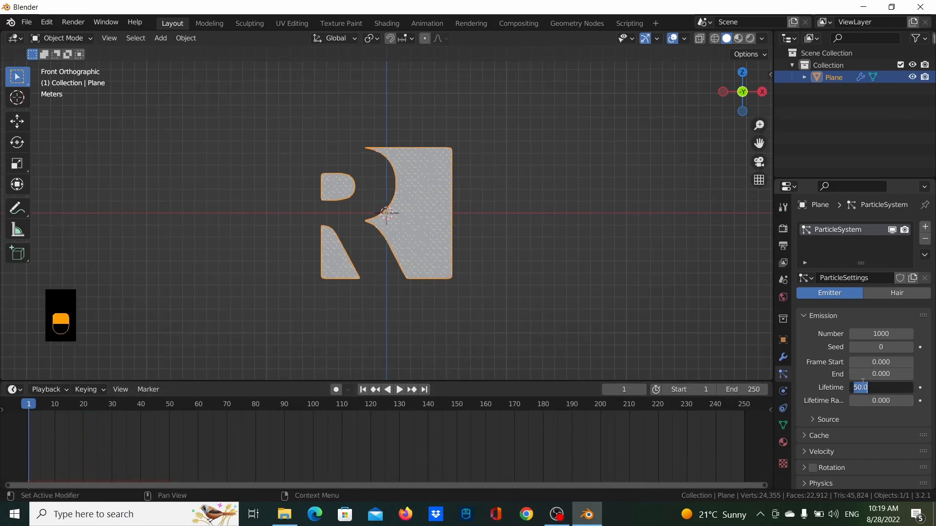
{"action": "type", "text": "100"}
{"action": "key", "text": "Return"}
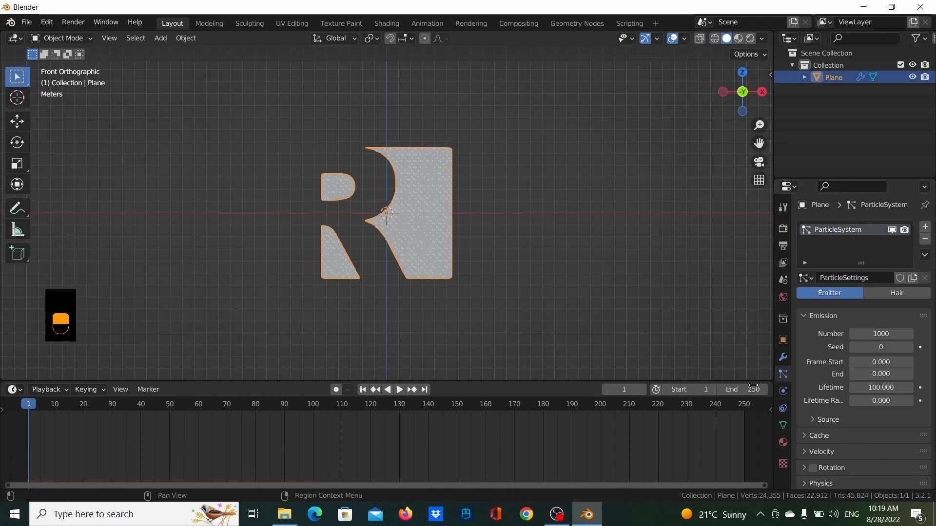
{"action": "left_click", "coordinate": [743, 389]}
{"action": "type", "text": "150"}
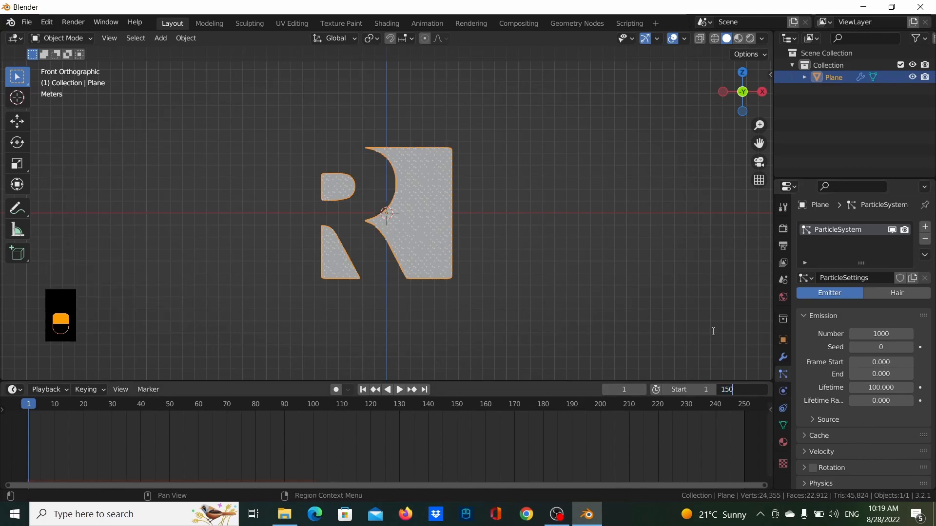
{"action": "key", "text": "Return"}
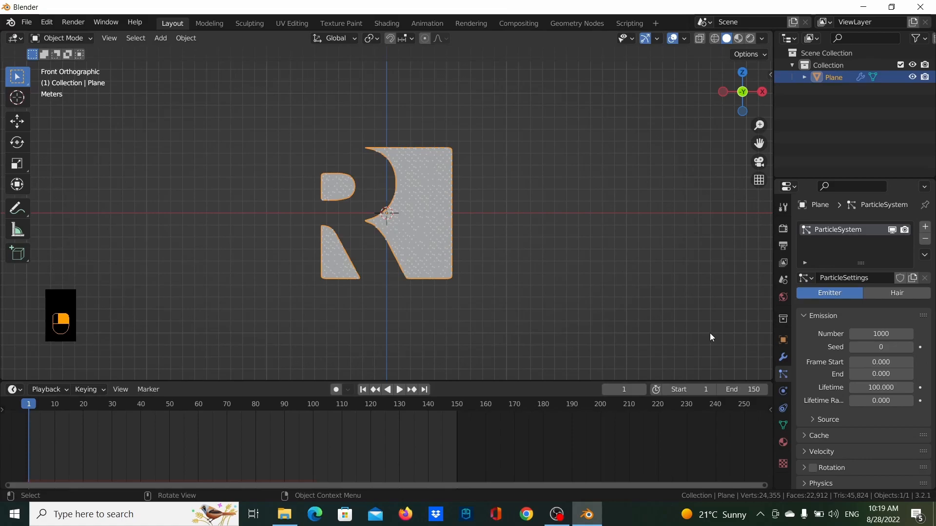
- Set the particles' Normal velocity to 0 m/s
{"action": "scroll", "coordinate": [828, 428], "scroll_direction": "down", "scroll_amount": 2}
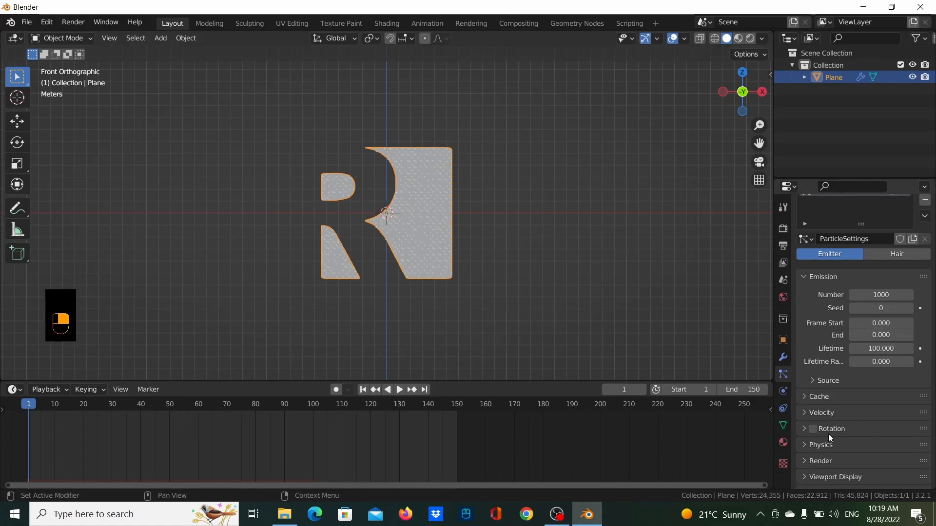
{"action": "left_click", "coordinate": [827, 414]}
{"action": "left_click", "coordinate": [862, 429]}
{"action": "type", "text": "0"}
{"action": "key", "text": "Return"}
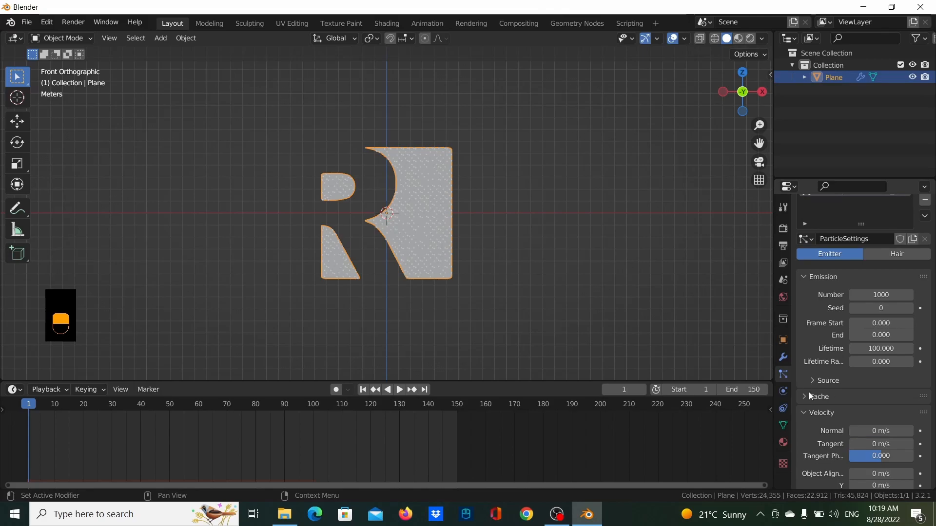
{"action": "left_click", "coordinate": [827, 413]}
- Enable particle rotation and turn on its Dynamic option
{"action": "scroll", "coordinate": [845, 432], "scroll_direction": "down", "scroll_amount": 3}
{"action": "left_click", "coordinate": [813, 371]}
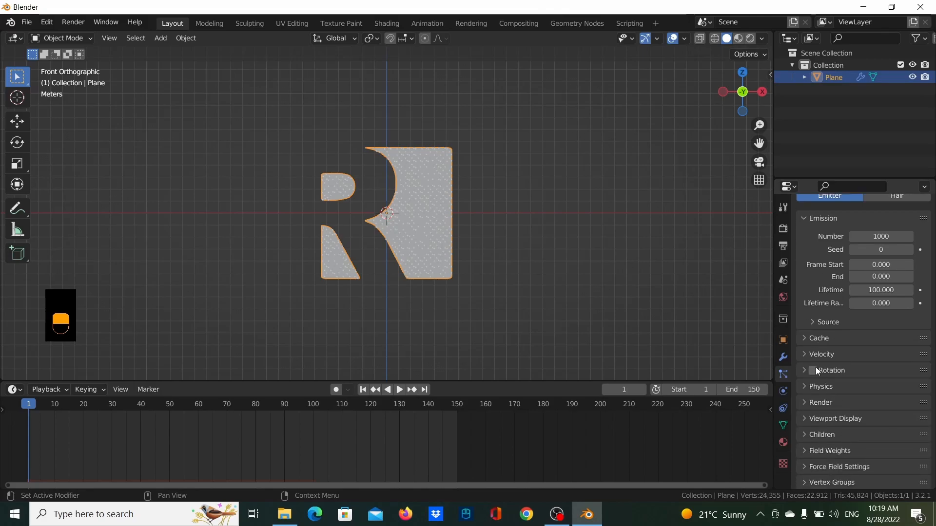
{"action": "left_click", "coordinate": [808, 375]}
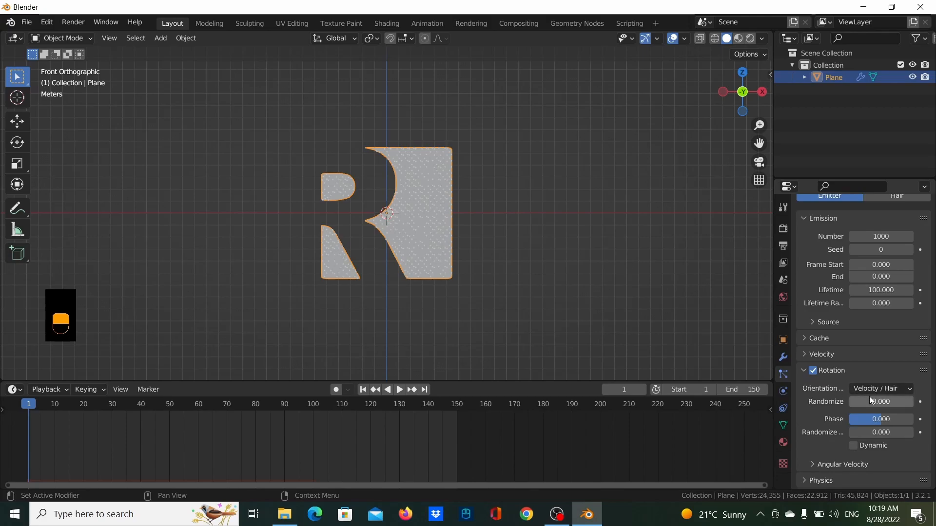
{"action": "left_click", "coordinate": [854, 446]}
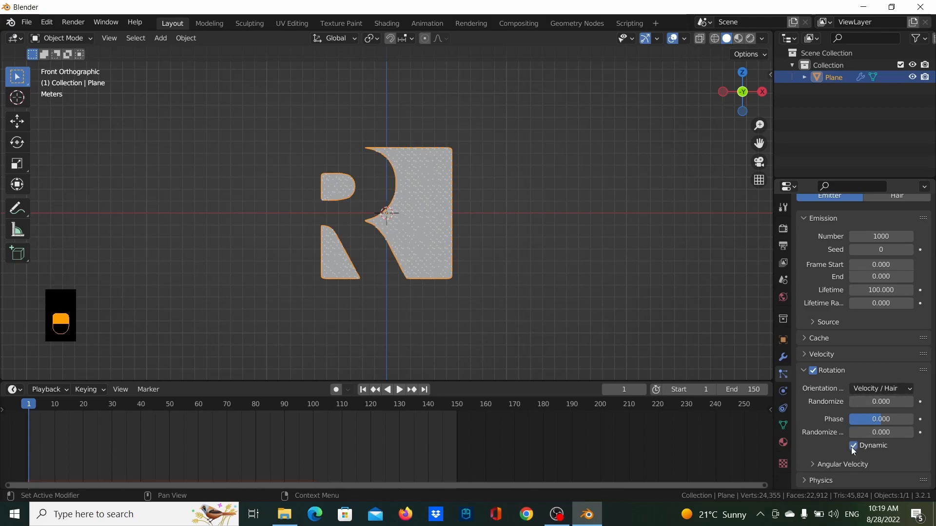
{"action": "left_click", "coordinate": [804, 371]}
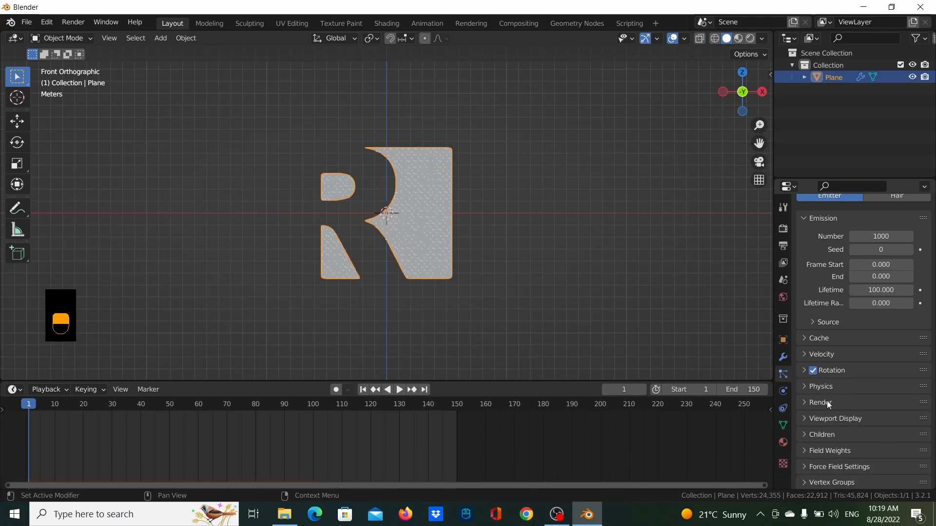
- Set the particle system to render as None, keeping Show Emitter on
{"action": "left_click", "coordinate": [826, 402]}
{"action": "left_click", "coordinate": [872, 423]}
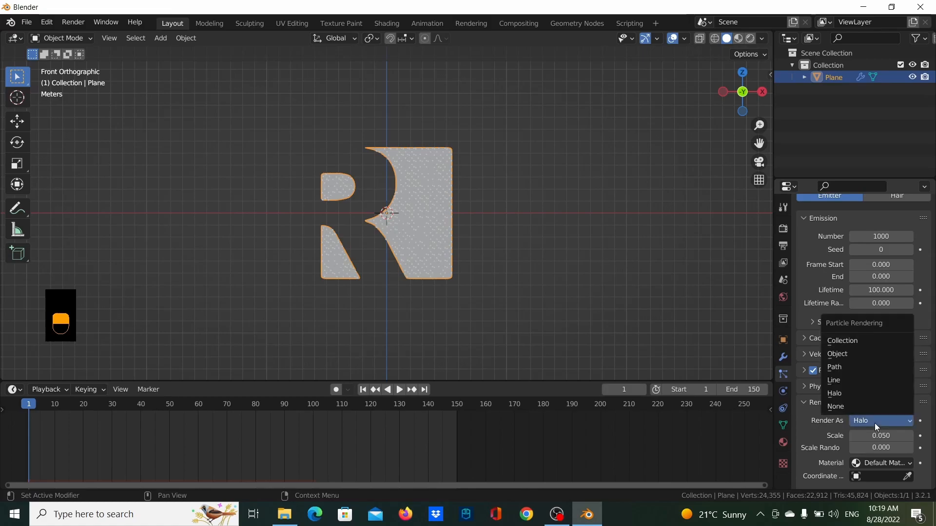
{"action": "left_click", "coordinate": [867, 407]}
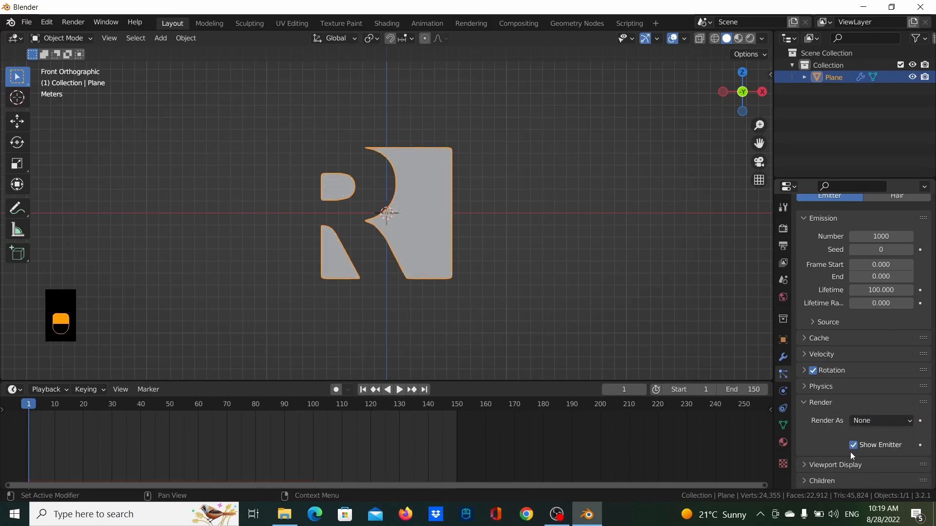
{"action": "scroll", "coordinate": [828, 471], "scroll_direction": "down", "scroll_amount": 4}
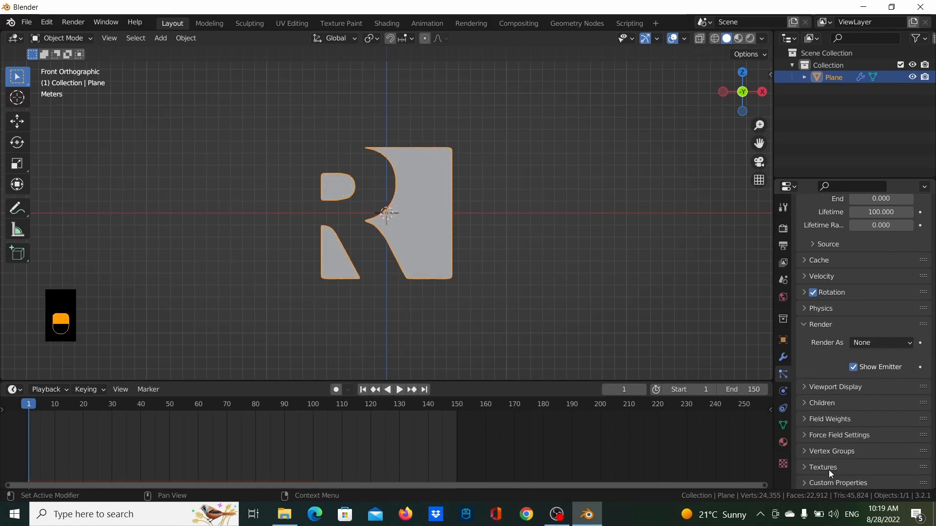
- Set the Gravity field weight of the plane's particle system to 0
{"action": "left_click", "coordinate": [832, 419]}
{"action": "double_click", "coordinate": [883, 449]}
{"action": "type", "text": "0"}
{"action": "key", "text": "Return"}
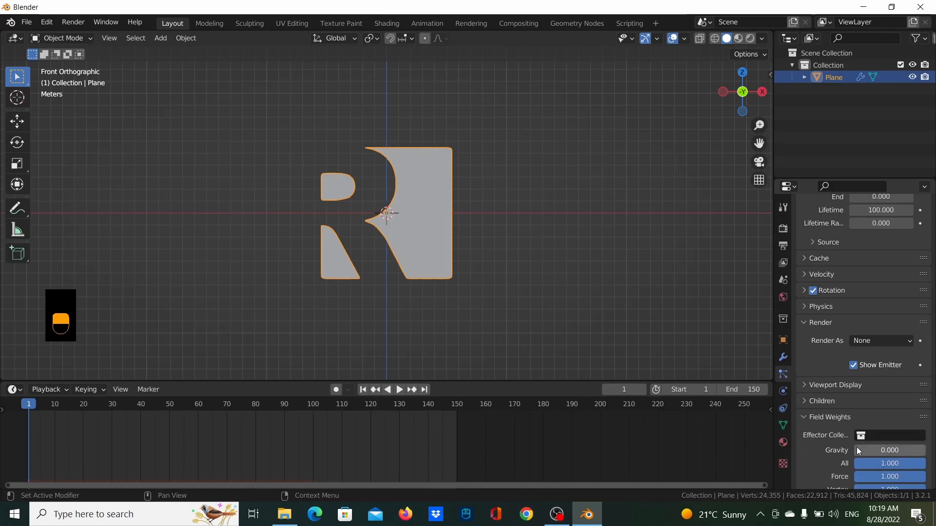
{"action": "scroll", "coordinate": [872, 436], "scroll_direction": "down", "scroll_amount": 4}
{"action": "left_click", "coordinate": [811, 341]}
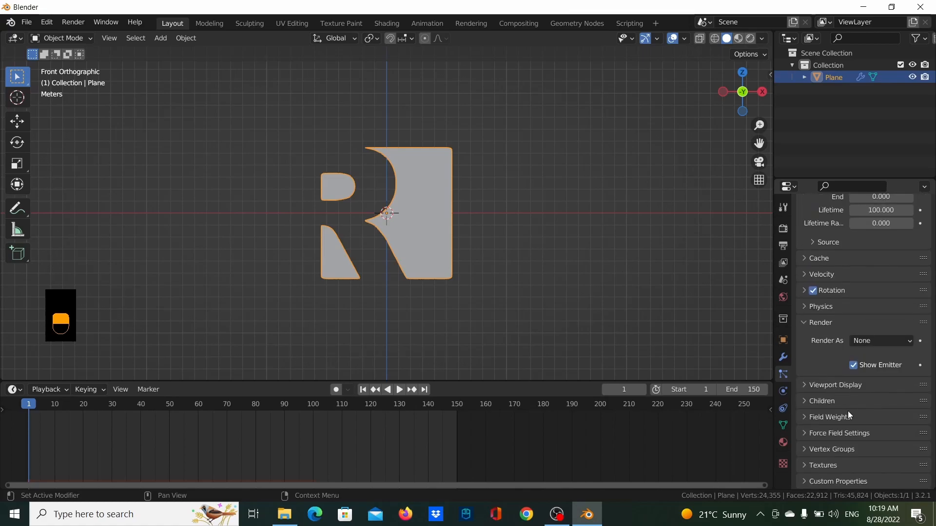
{"action": "left_click", "coordinate": [842, 466]}
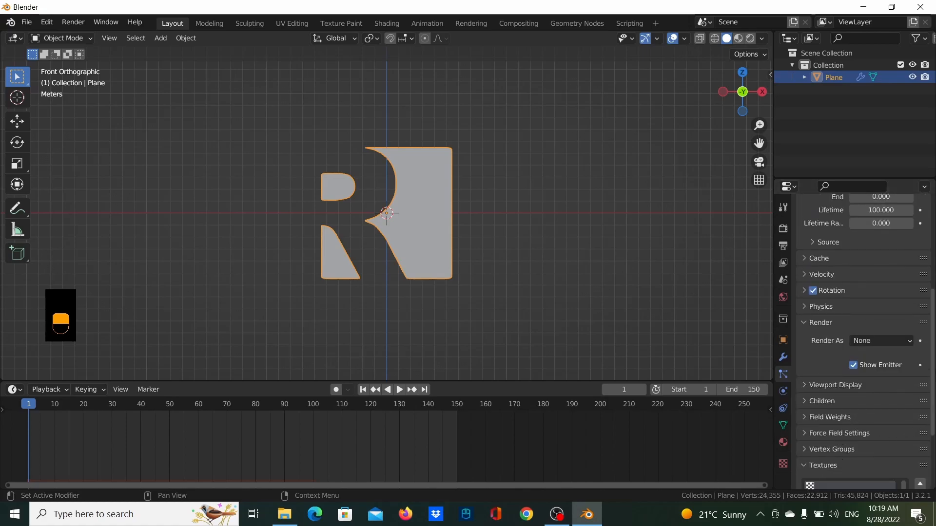
{"action": "scroll", "coordinate": [858, 466], "scroll_direction": "down", "scroll_amount": 5}
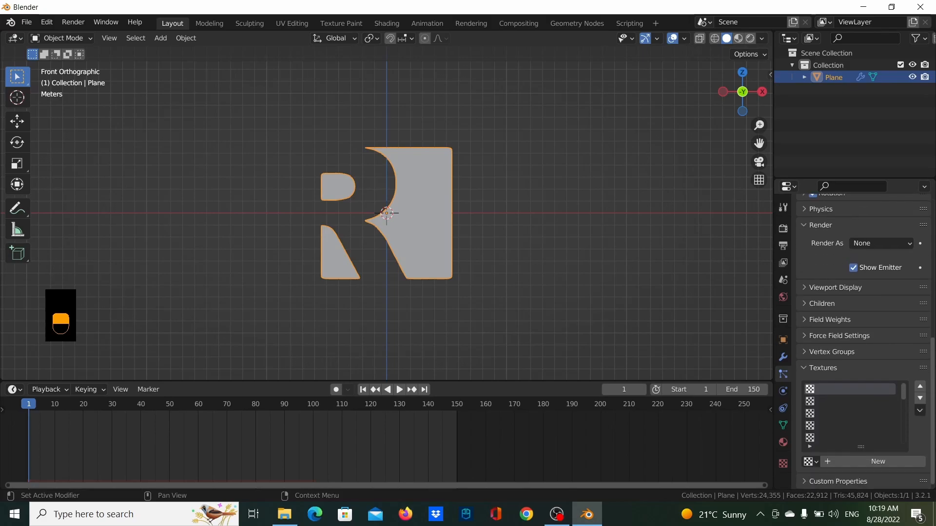
{"action": "left_click", "coordinate": [869, 462]}
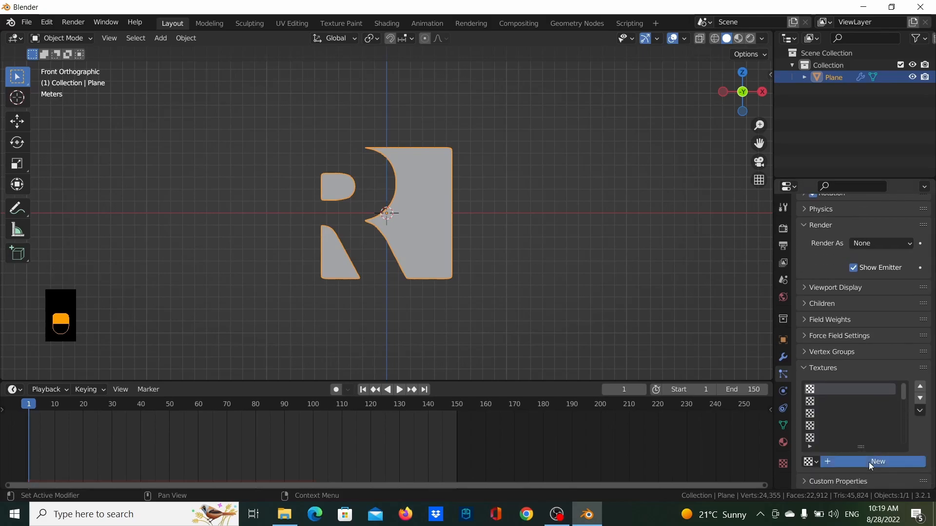
{"action": "left_click", "coordinate": [832, 371]}
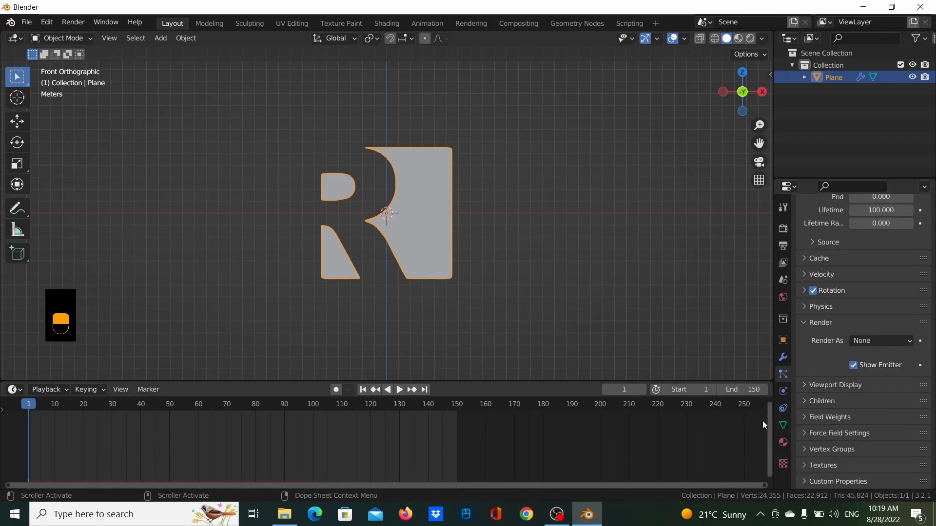
{"action": "scroll", "coordinate": [527, 304], "scroll_direction": "down", "scroll_amount": 1}
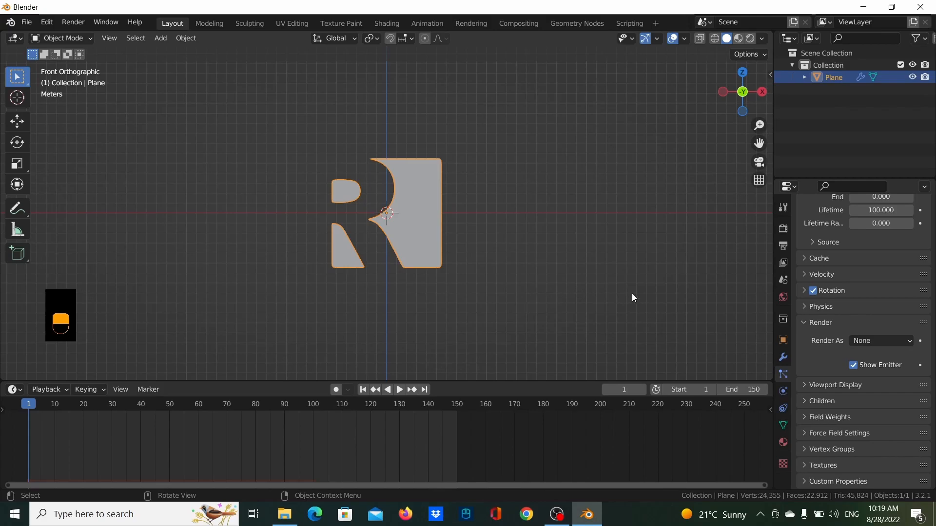
{"action": "scroll", "coordinate": [554, 284], "scroll_direction": "up", "scroll_amount": 2}
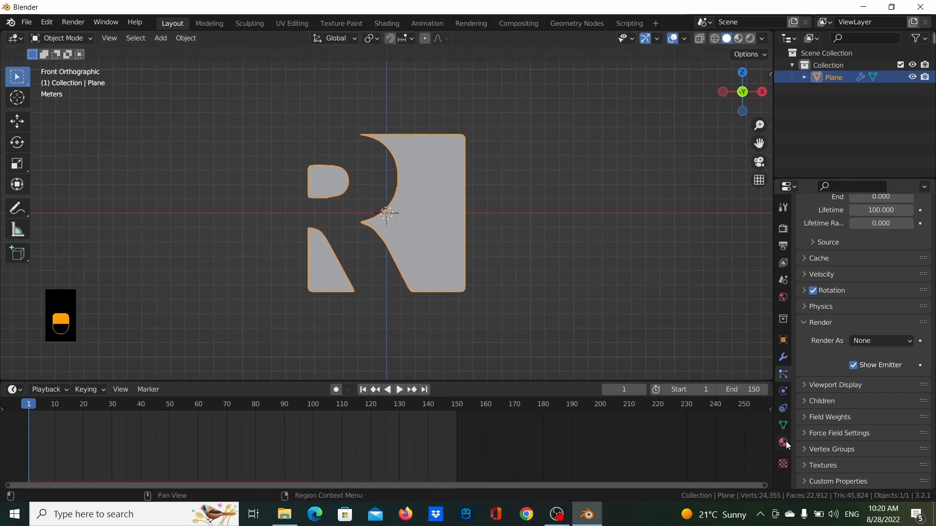
{"action": "scroll", "coordinate": [490, 319], "scroll_direction": "up", "scroll_amount": 1}
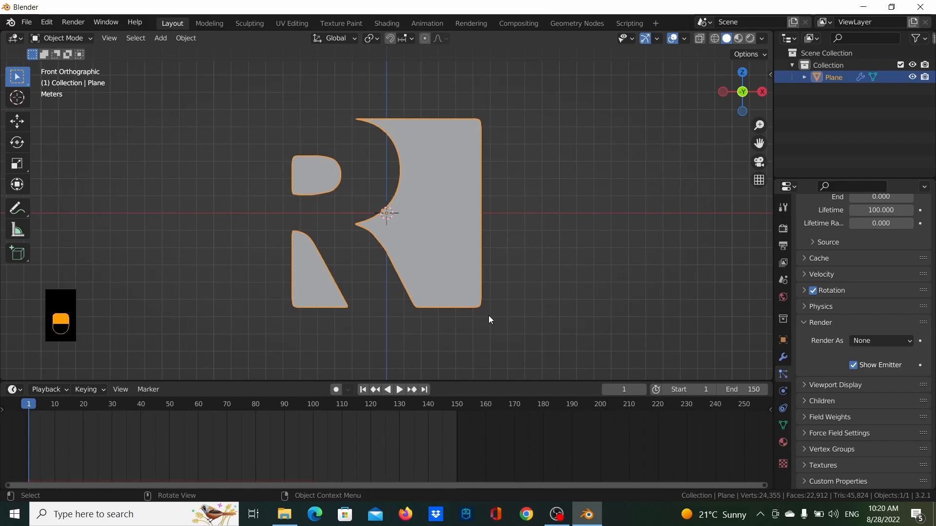
- Play the animation and orbit around the logo to check whether the particles show
{"action": "key", "text": "space"}
{"action": "key", "text": "space"}
{"action": "middle_click_drag", "start_coordinate": [209, 313], "coordinate": [259, 370]}
{"action": "left_click", "coordinate": [403, 390]}
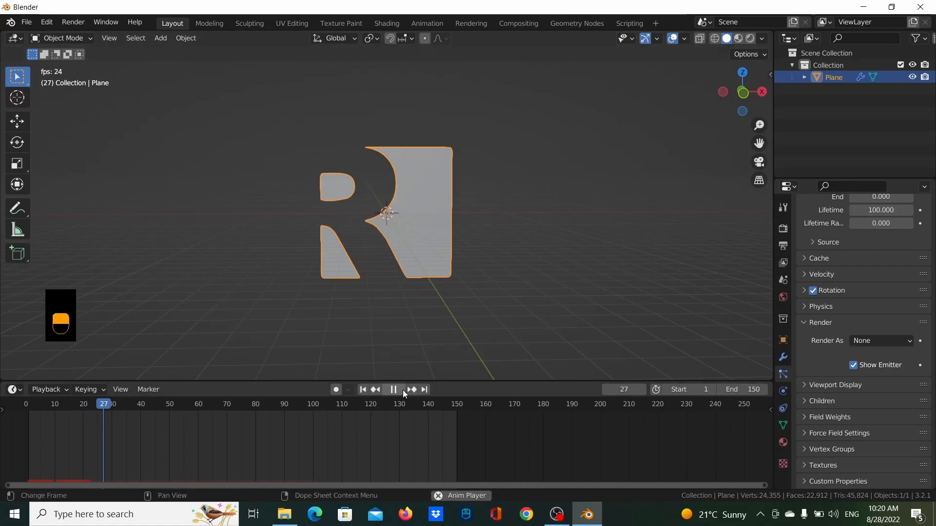
{"action": "left_click_drag", "start_coordinate": [197, 408], "coordinate": [28, 407]}
{"action": "middle_click_drag", "start_coordinate": [457, 220], "coordinate": [467, 323]}
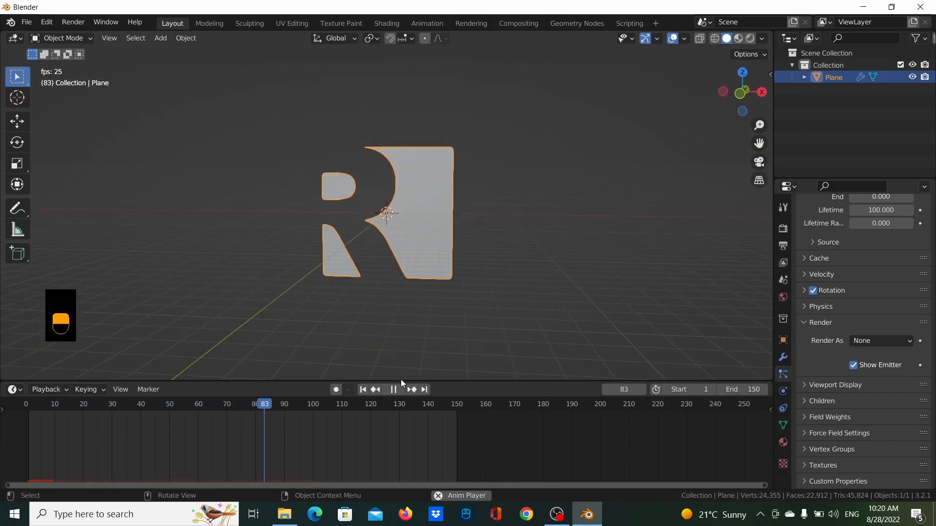
{"action": "key", "text": "space"}
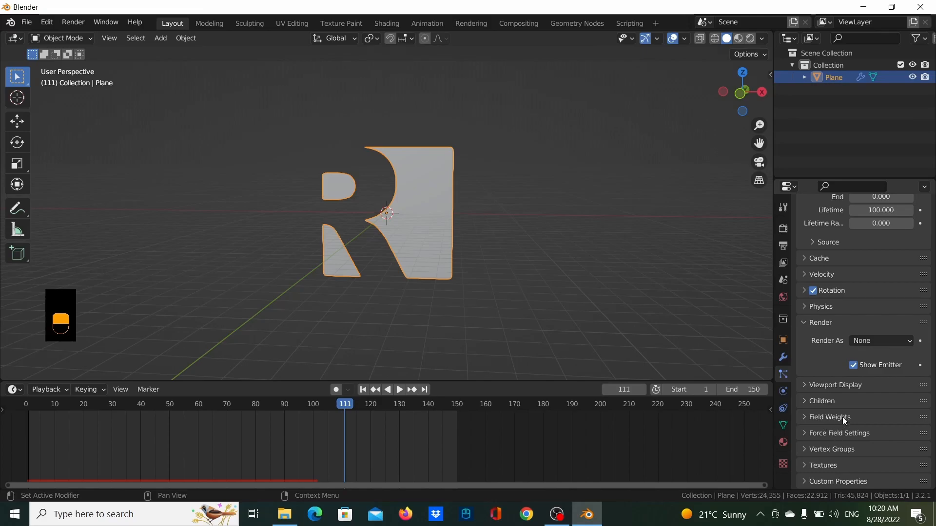
- Set the particles' viewport display to Point
{"action": "left_click", "coordinate": [844, 438]}
{"action": "left_click", "coordinate": [845, 438]}
{"action": "left_click", "coordinate": [841, 417]}
{"action": "left_click", "coordinate": [841, 417]}
{"action": "left_click", "coordinate": [835, 385]}
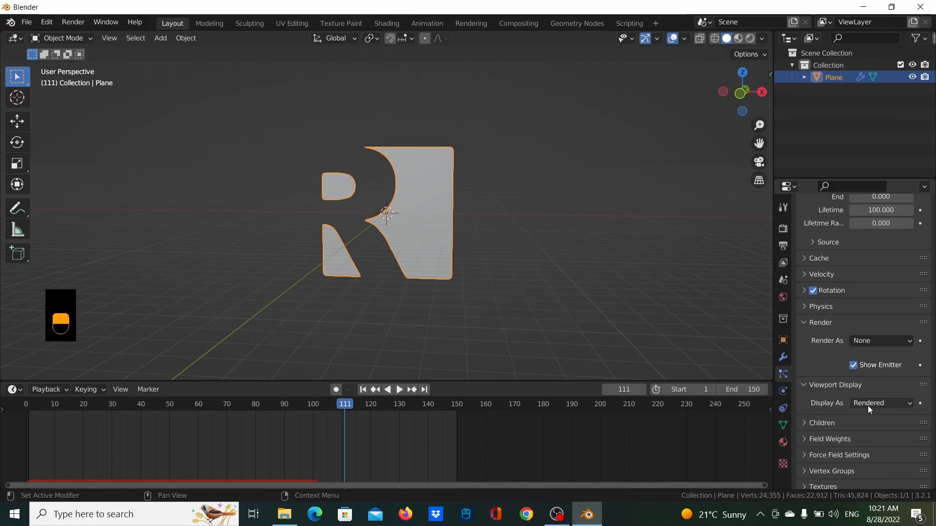
{"action": "left_click", "coordinate": [867, 403]}
{"action": "left_click", "coordinate": [859, 363]}
- Examine the point particles on the logo from several angles, going back to frame 0 and the front view
{"action": "left_click_drag", "start_coordinate": [115, 407], "coordinate": [766, 409]}
{"action": "middle_click_drag", "start_coordinate": [479, 330], "coordinate": [432, 373]}
{"action": "left_click_drag", "start_coordinate": [26, 402], "coordinate": [79, 410]}
{"action": "key", "text": "Escape"}
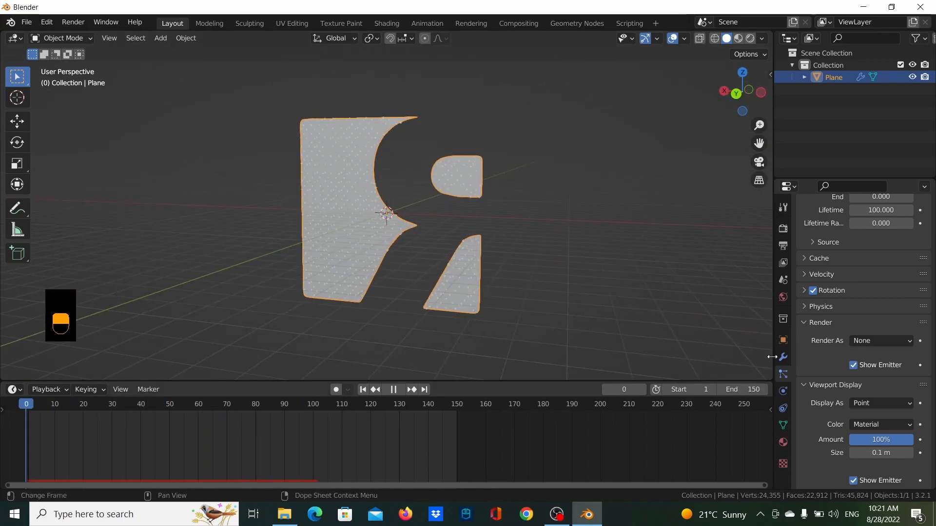
{"action": "middle_click_drag", "start_coordinate": [480, 301], "coordinate": [282, 291]}
{"action": "key", "text": "KP_1"}
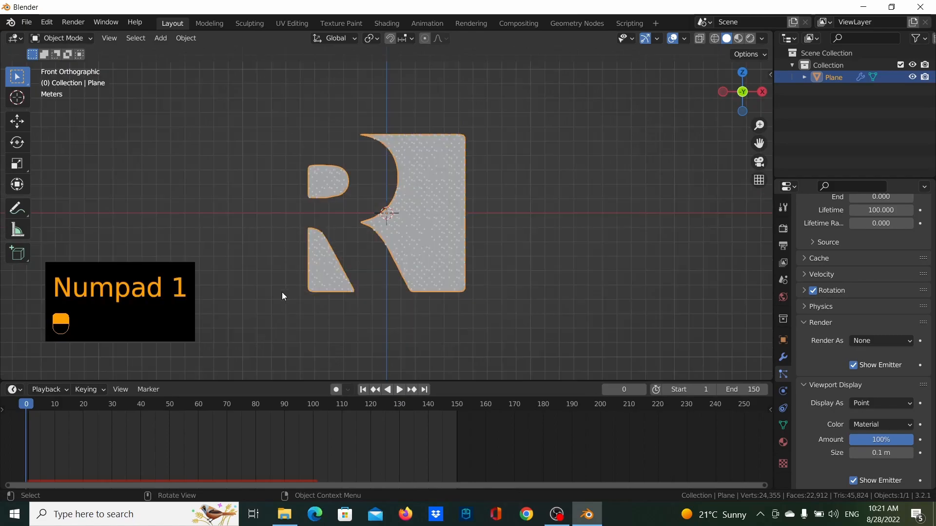
- Add a Wind force field and move it about 6.57 m down along Z, below the logo
{"action": "key", "text": "shift+a"}
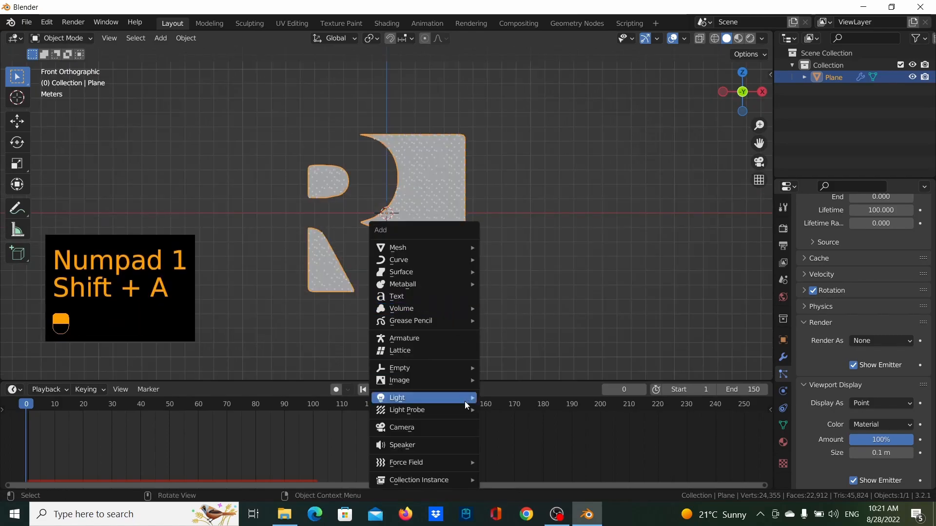
{"action": "mouse_move", "coordinate": [434, 461]}
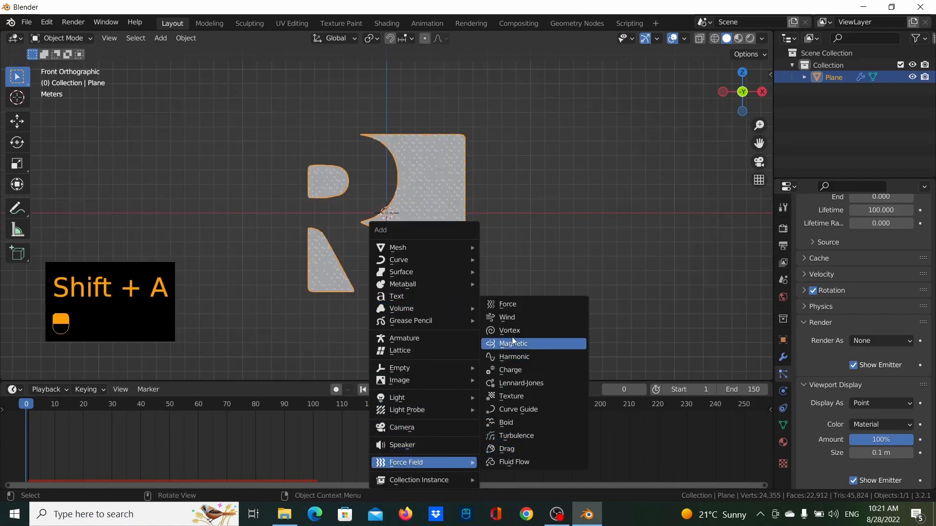
{"action": "left_click", "coordinate": [531, 320]}
{"action": "key", "text": "g"}
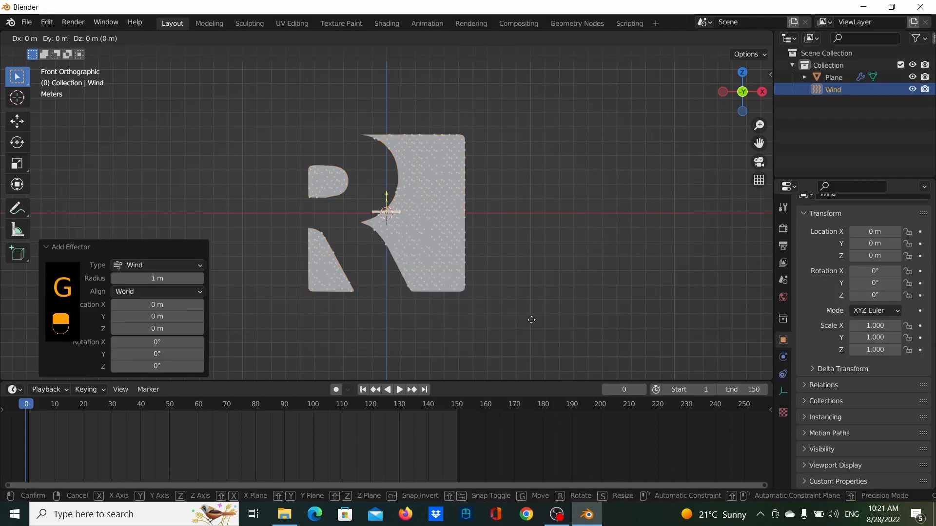
{"action": "key", "text": "z"}
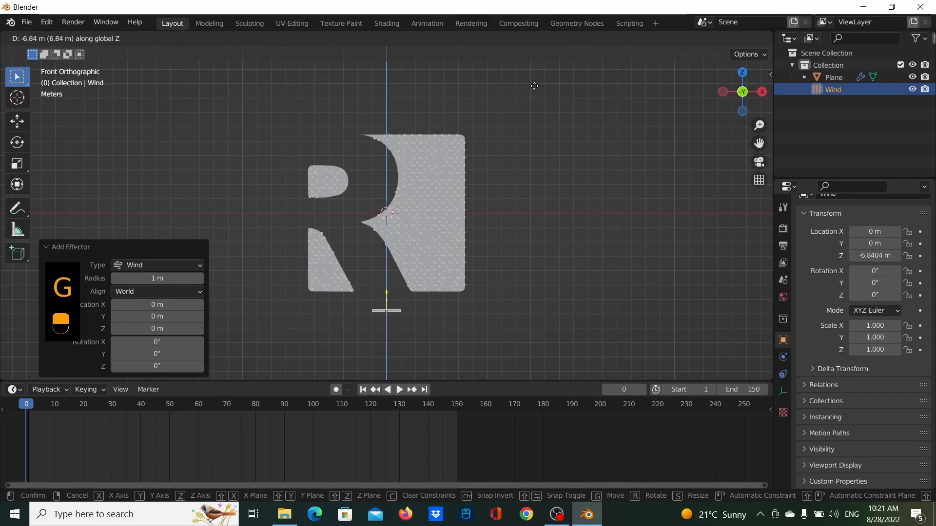
{"action": "left_click", "coordinate": [536, 84]}
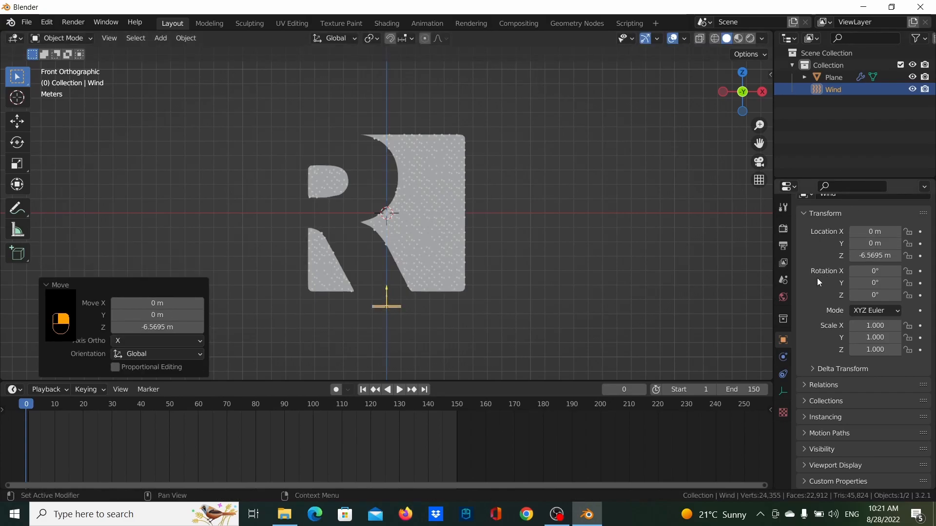
- Set the wind force field's strength to 10 and its flow to 1.2
{"action": "left_click", "coordinate": [783, 356]}
{"action": "left_click", "coordinate": [882, 299]}
{"action": "type", "text": "10"}
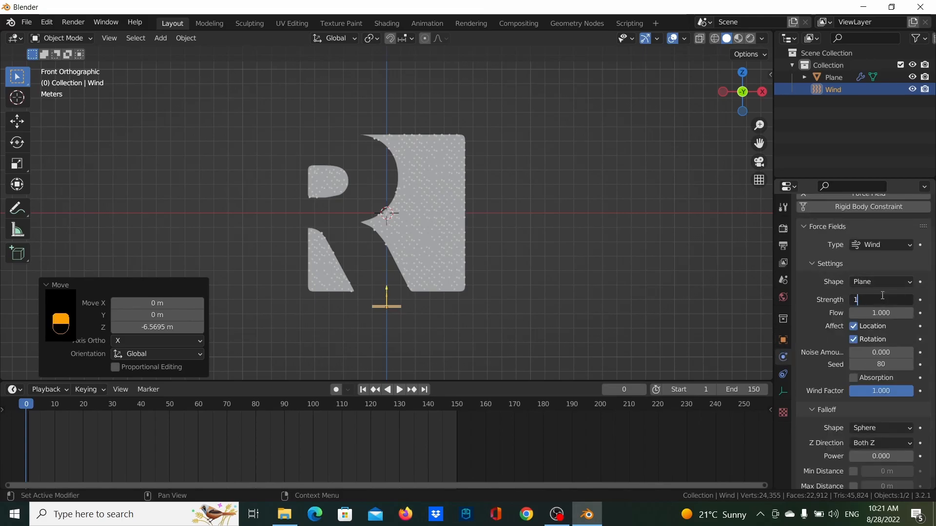
{"action": "key", "text": "Return"}
{"action": "left_click", "coordinate": [882, 313]}
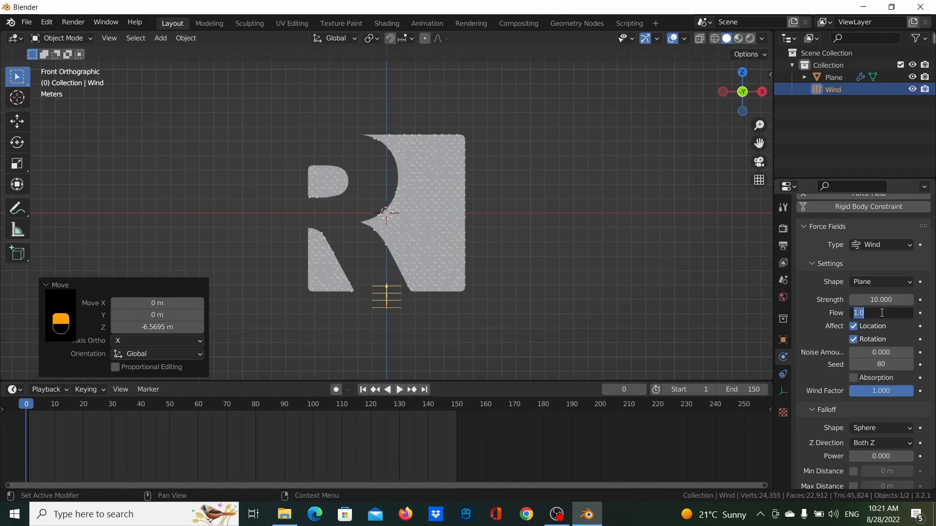
{"action": "type", "text": "1.20"}
{"action": "key", "text": "Return"}
- Play the animation to preview the wind's effect on the particles and return to frame 0
{"action": "key", "text": "space"}
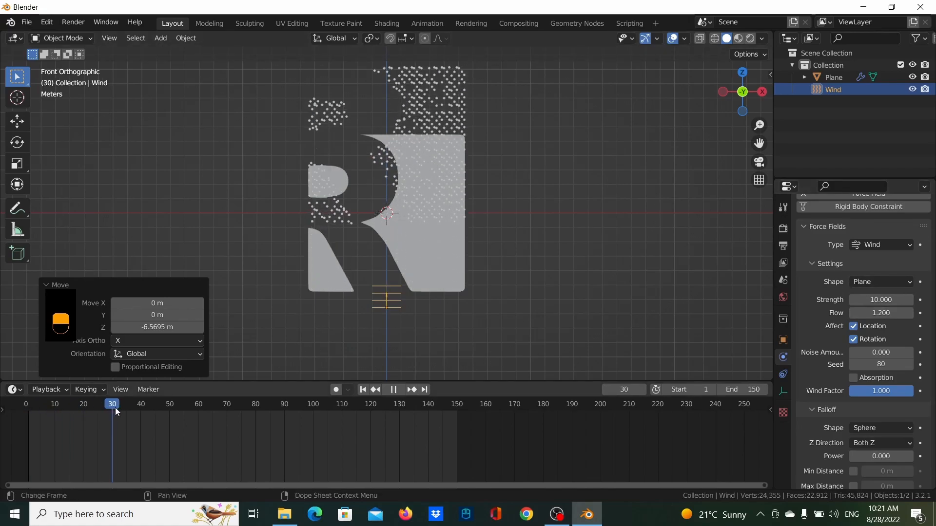
{"action": "left_click_drag", "start_coordinate": [148, 411], "coordinate": [10, 409]}
{"action": "scroll", "coordinate": [316, 337], "scroll_direction": "down", "scroll_amount": 4}
- Add a Turbulence force field and move it about 5.97 m down along Z
{"action": "key", "text": "shift+a"}
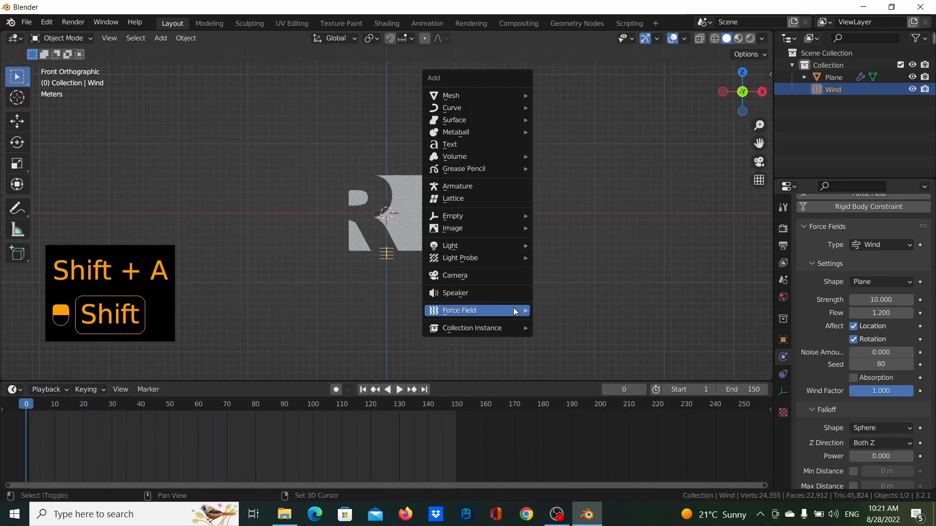
{"action": "mouse_move", "coordinate": [487, 95]}
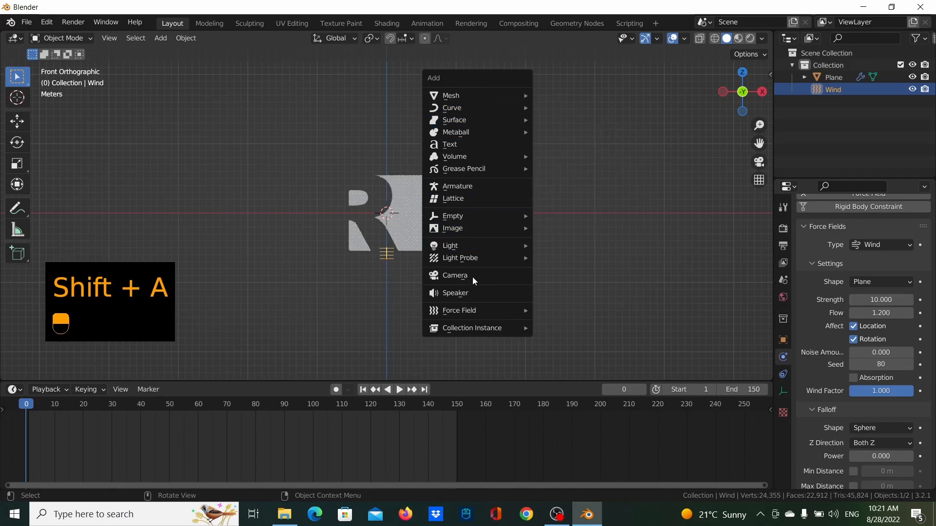
{"action": "mouse_move", "coordinate": [476, 310]}
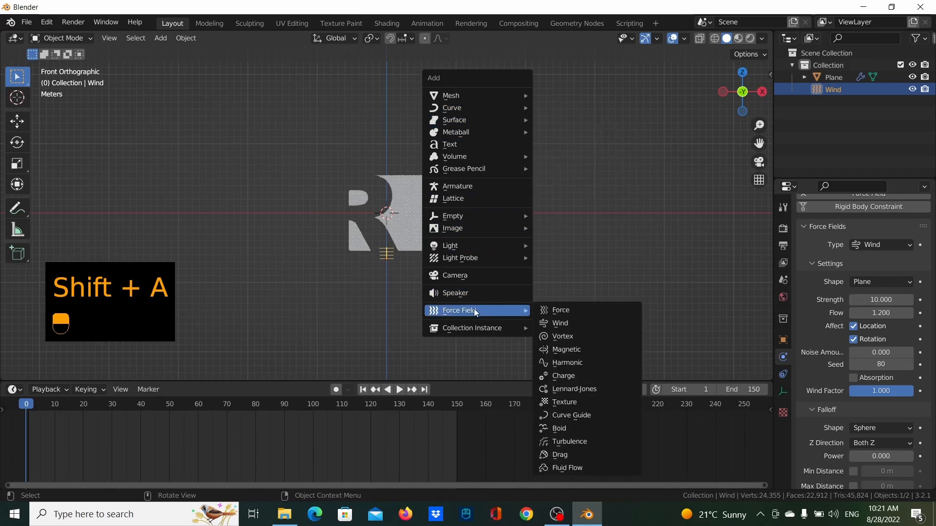
{"action": "left_click", "coordinate": [575, 442]}
{"action": "key", "text": "g"}
{"action": "key", "text": "z"}
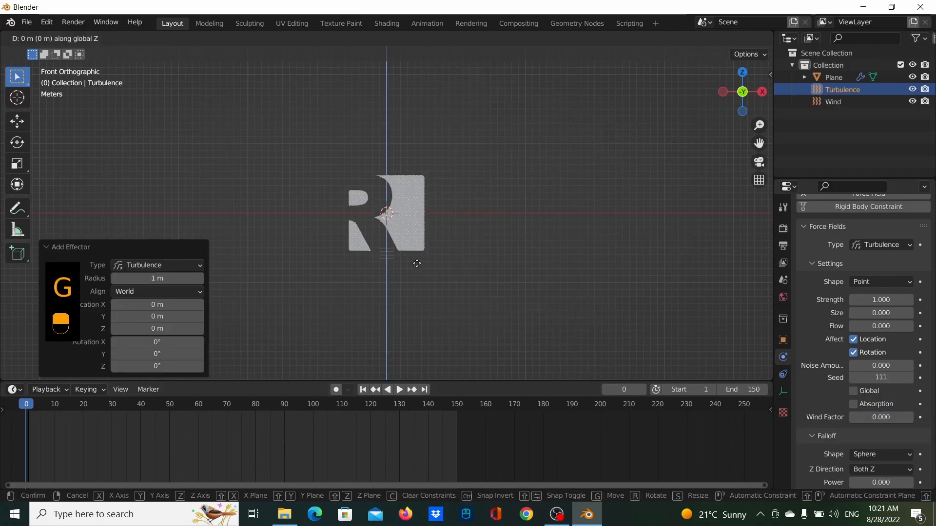
{"action": "left_click", "coordinate": [429, 305]}
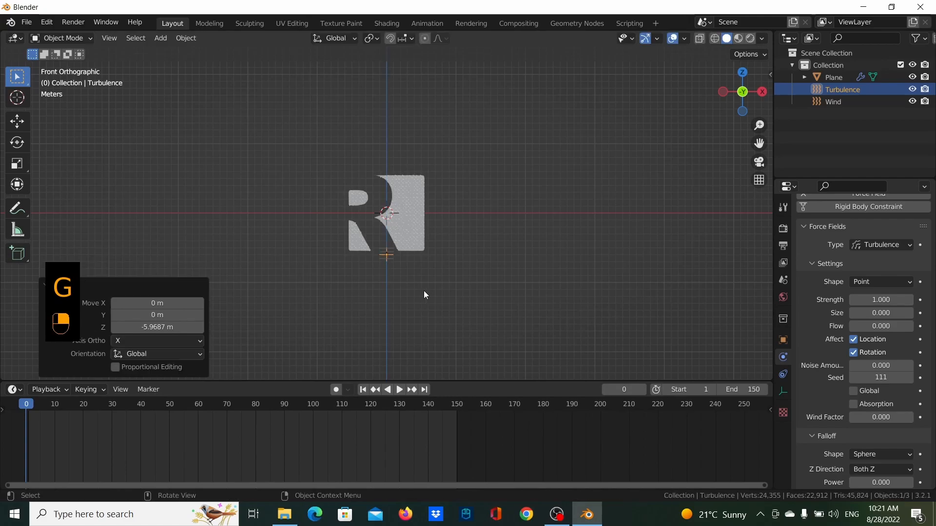
- Raise the turbulence field about 0.24 m along Z
{"action": "scroll", "coordinate": [426, 297], "scroll_direction": "up", "scroll_amount": 4}
{"action": "key", "text": "g"}
{"action": "key", "text": "z"}
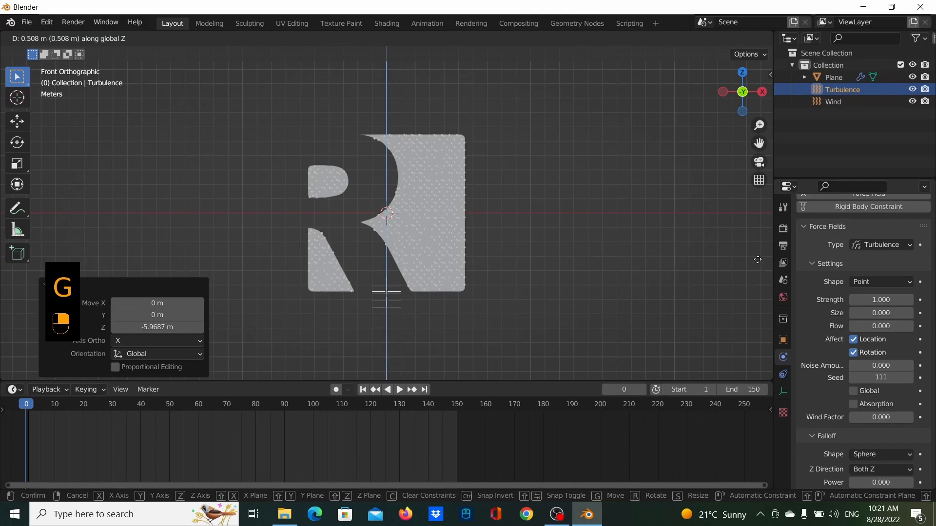
{"action": "left_click", "coordinate": [754, 263]}
- Set the turbulence field's strength to 20 and its size to 2.6
{"action": "left_click", "coordinate": [892, 300]}
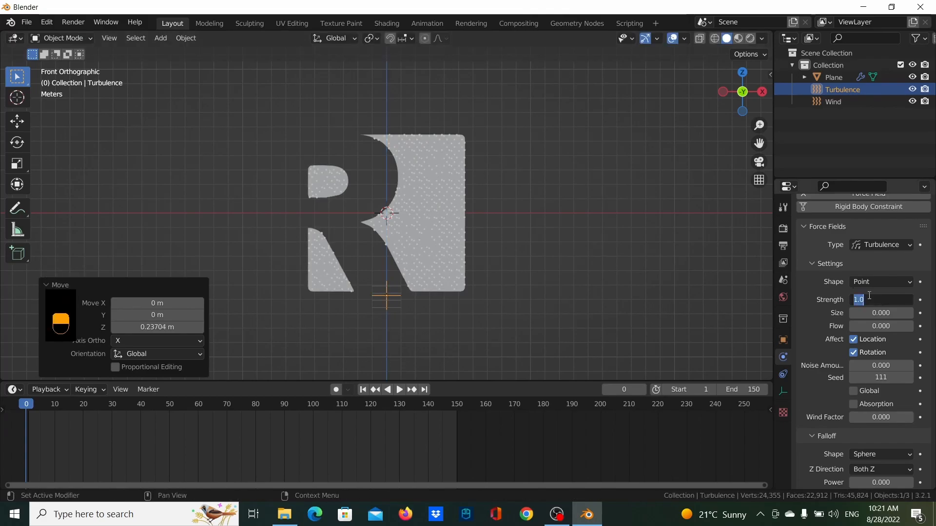
{"action": "type", "text": "20"}
{"action": "key", "text": "Return"}
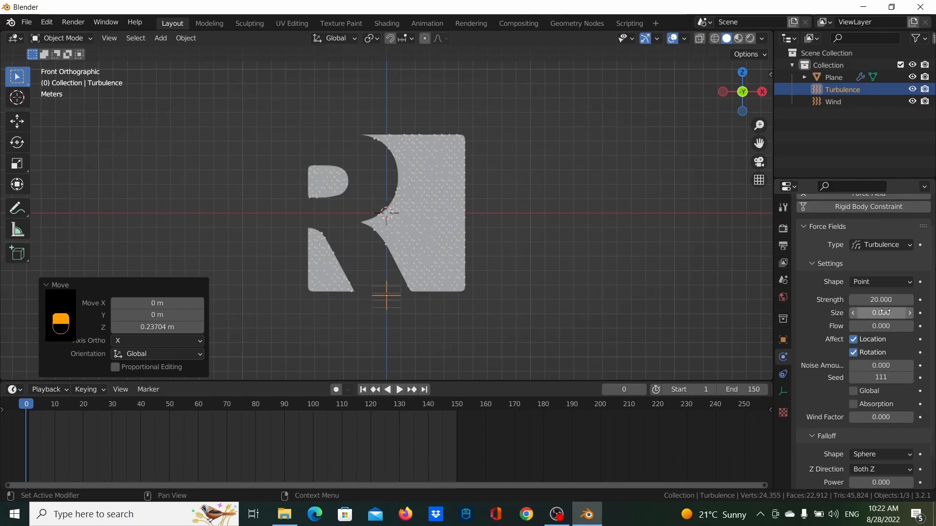
{"action": "left_click", "coordinate": [885, 312]}
{"action": "type", "text": "2.6"}
{"action": "key", "text": "Return"}
- Set the turbulence field's flow to 0.5
{"action": "left_click", "coordinate": [880, 328]}
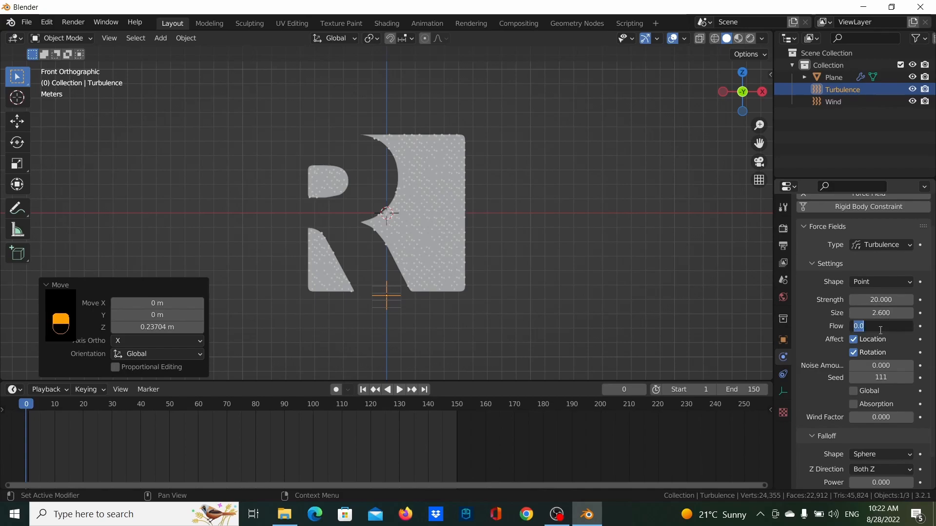
{"action": "key", "text": "BackSpace"}
{"action": "type", "text": ".1"}
{"action": "key", "text": "BackSpace"}
{"action": "type", "text": "50"}
{"action": "key", "text": "Return"}
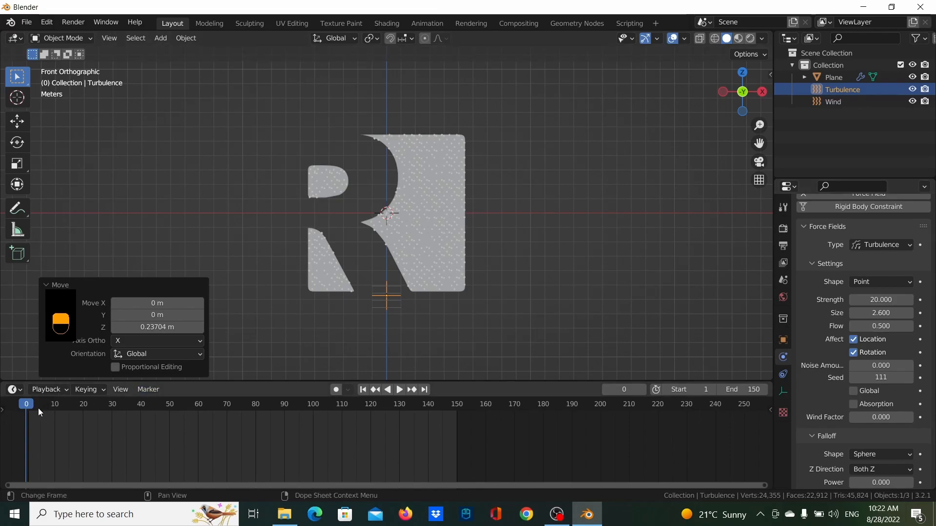
- Play the animation to preview the turbulence on the particles and scrub back to frame 20
{"action": "key", "text": "space"}
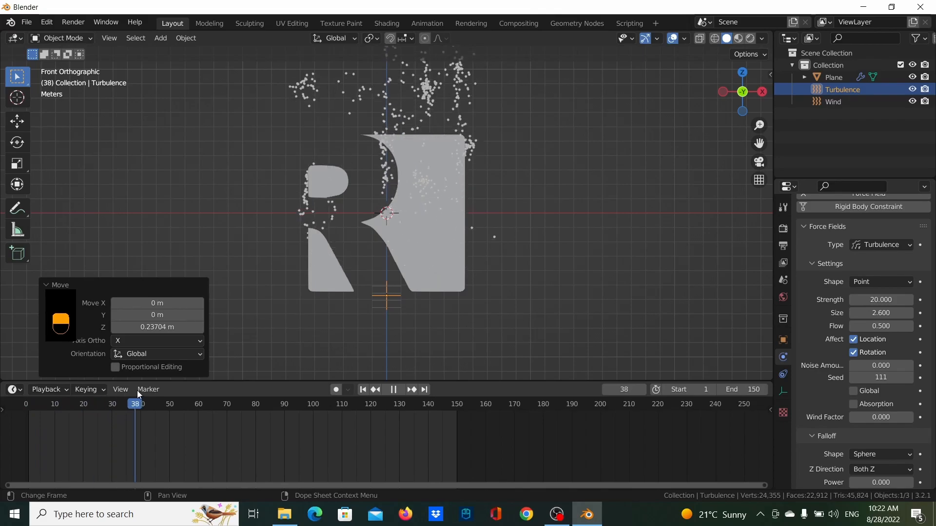
{"action": "left_click_drag", "start_coordinate": [169, 384], "coordinate": [84, 331]}
{"action": "scroll", "coordinate": [184, 343], "scroll_direction": "down", "scroll_amount": 4}
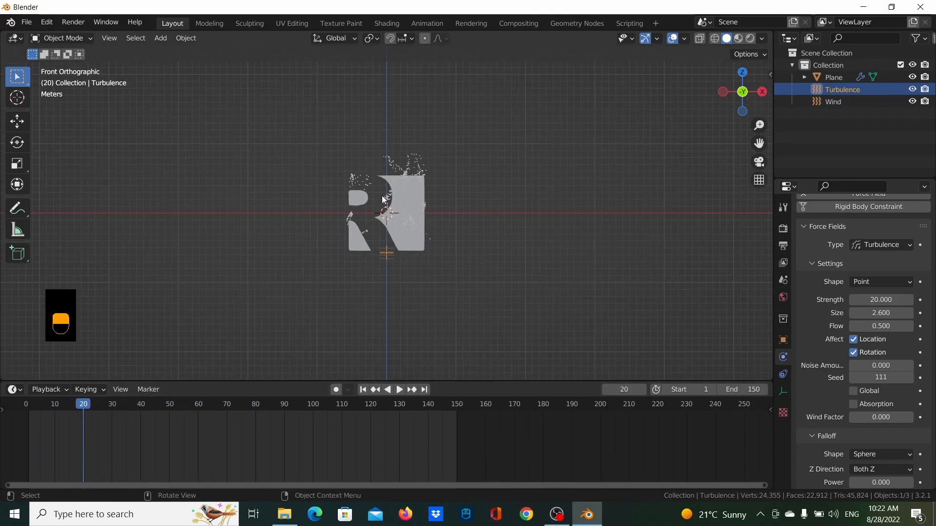
- Play the animation to preview the particles blowing off the logo, then cancel playback and return to frame 0
{"action": "left_click_drag", "start_coordinate": [74, 403], "coordinate": [75, 337]}
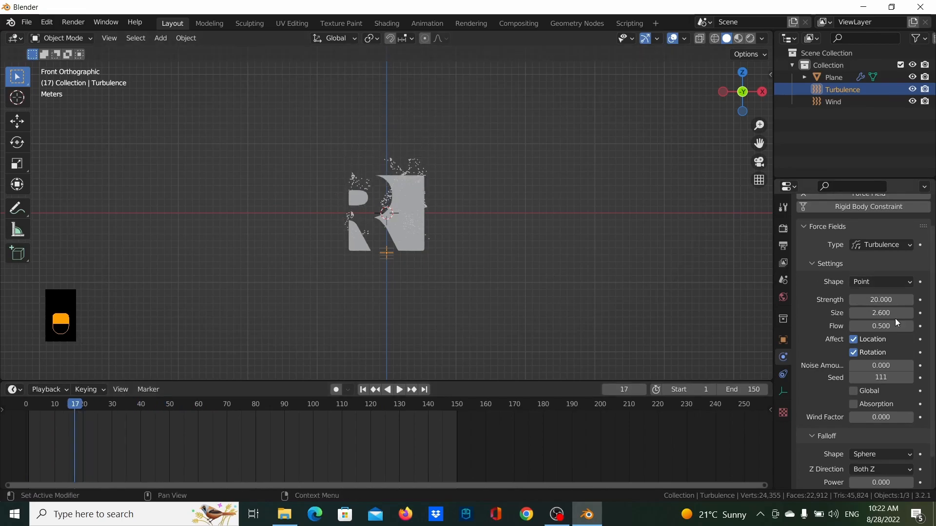
{"action": "scroll", "coordinate": [409, 238], "scroll_direction": "up", "scroll_amount": 2}
{"action": "key", "text": "space"}
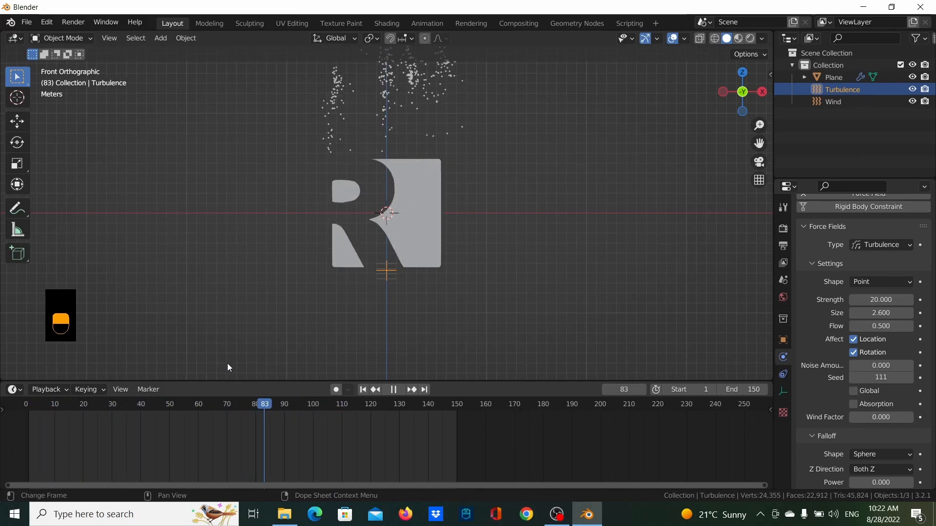
{"action": "key", "text": "Escape"}
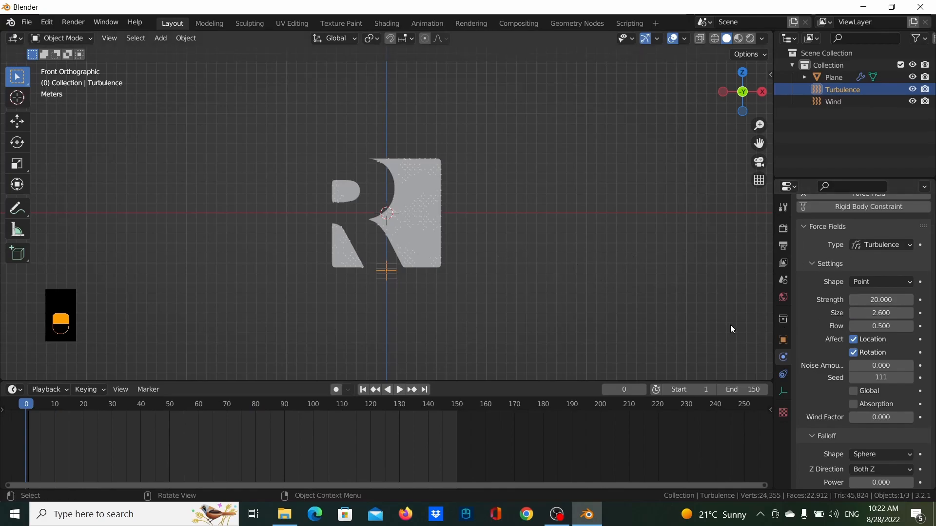
{"action": "scroll", "coordinate": [439, 230], "scroll_direction": "up", "scroll_amount": 4}
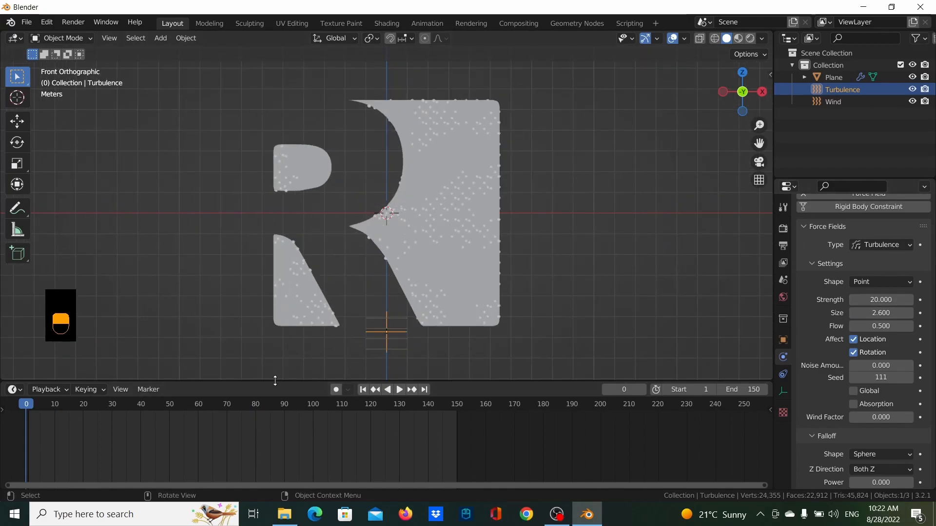
- Enlarge the 3D viewport slightly by reducing the height of the timeline area
{"action": "left_click_drag", "start_coordinate": [273, 381], "coordinate": [271, 375]}
{"action": "scroll", "coordinate": [586, 318], "scroll_direction": "down", "scroll_amount": 2}
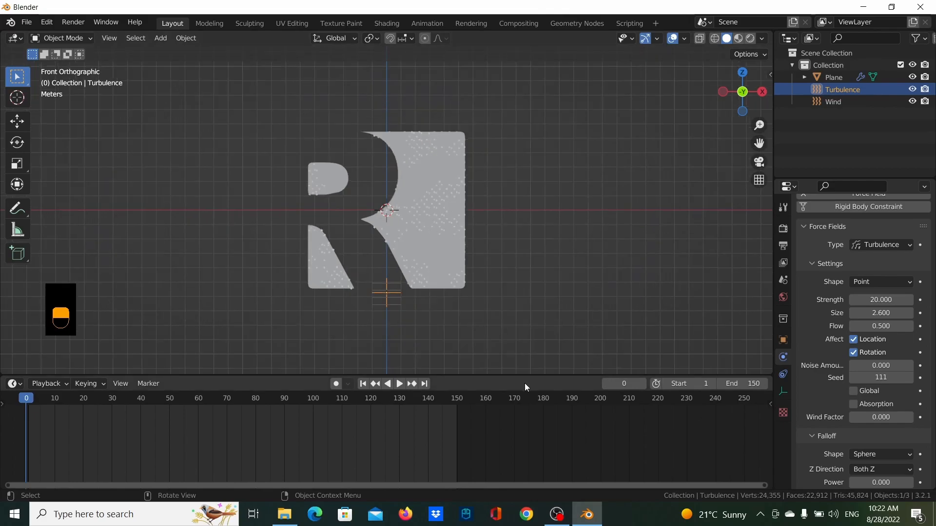
{"action": "left_click_drag", "start_coordinate": [528, 378], "coordinate": [525, 394]}
{"action": "scroll", "coordinate": [444, 288], "scroll_direction": "up", "scroll_amount": 1}
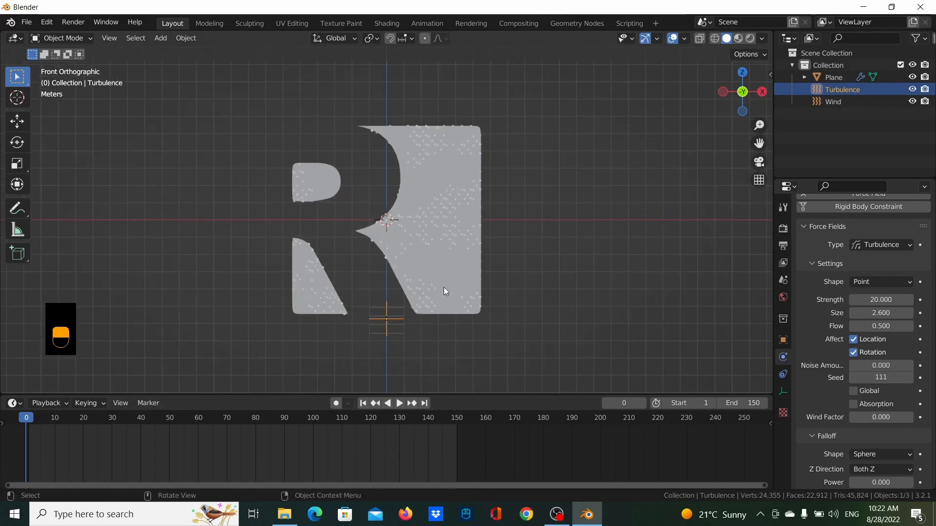
- Replay the particle animation with the whole logo in view and rewind to frame 0
{"action": "scroll", "coordinate": [364, 340], "scroll_direction": "down", "scroll_amount": 2}
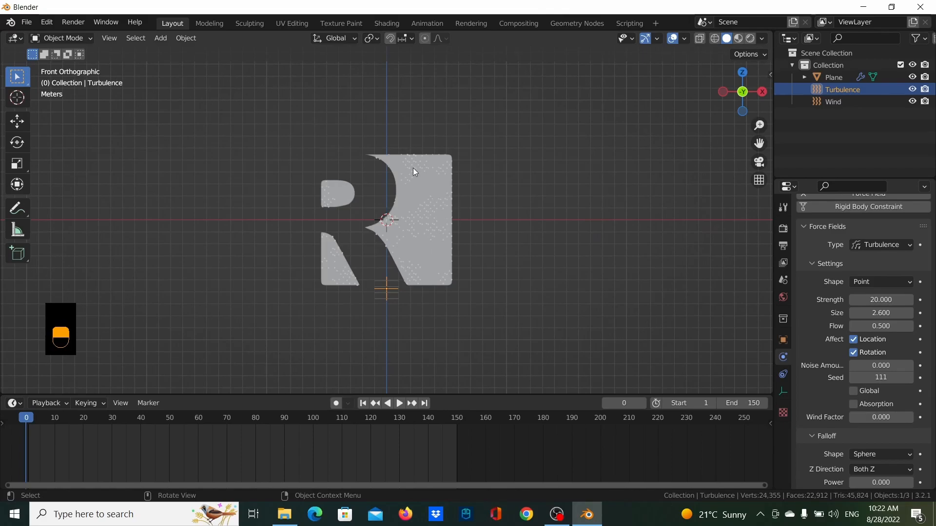
{"action": "key", "text": "space"}
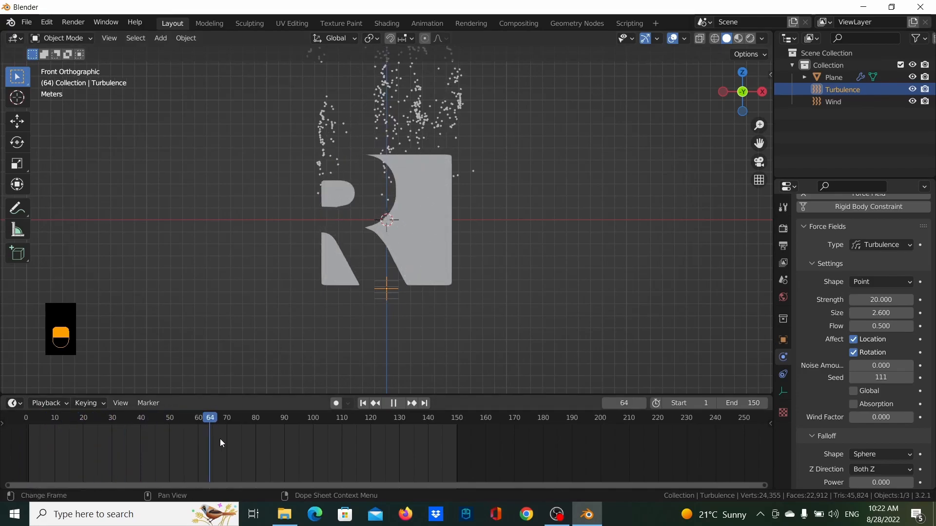
{"action": "left_click_drag", "start_coordinate": [234, 420], "coordinate": [4, 407]}
{"action": "key", "text": "space"}
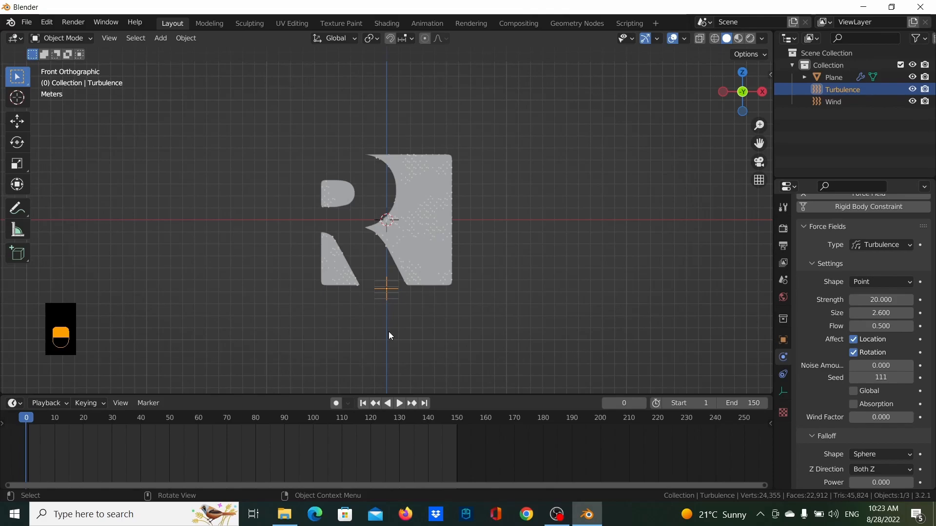
- Add a Plain Axes empty and move it about 10 m along X, beyond the logo's right side
{"action": "key", "text": "shift"}
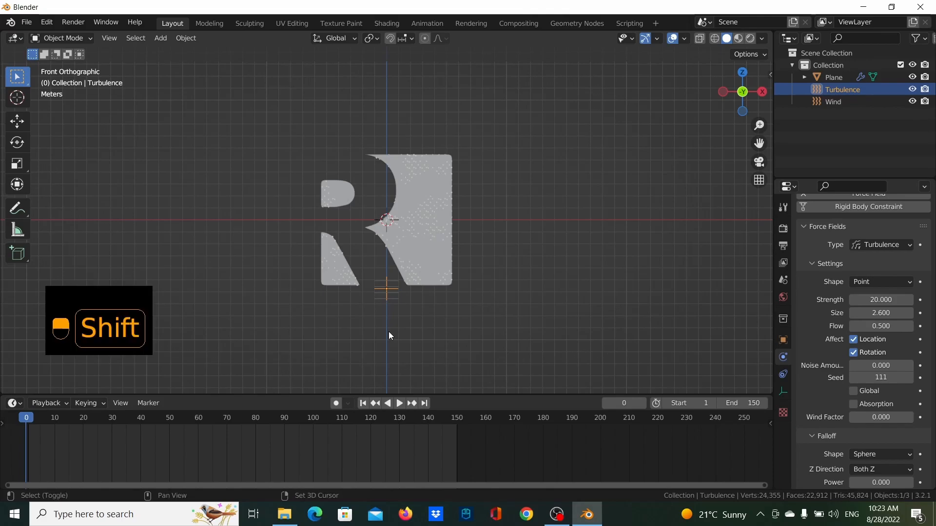
{"action": "key", "text": "shift+a"}
{"action": "mouse_move", "coordinate": [376, 241]}
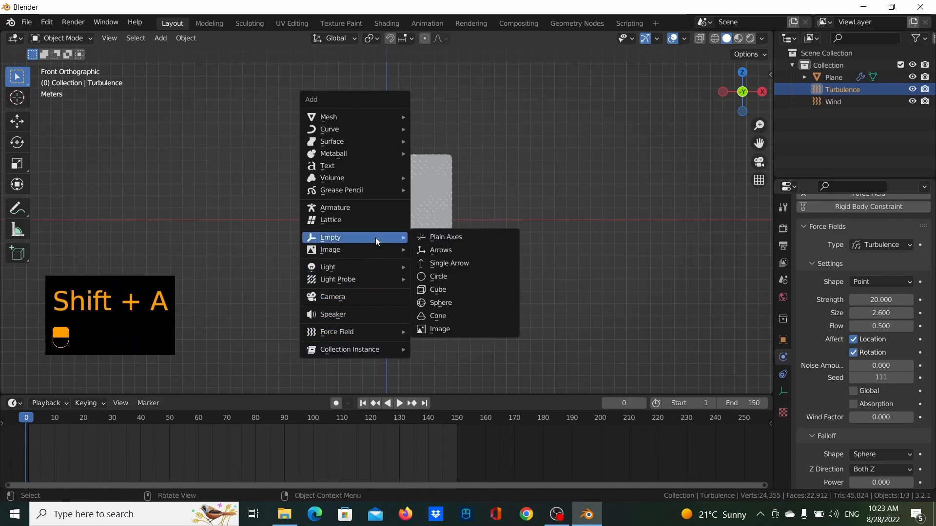
{"action": "left_click", "coordinate": [441, 238]}
{"action": "key", "text": "g"}
{"action": "key", "text": "x"}
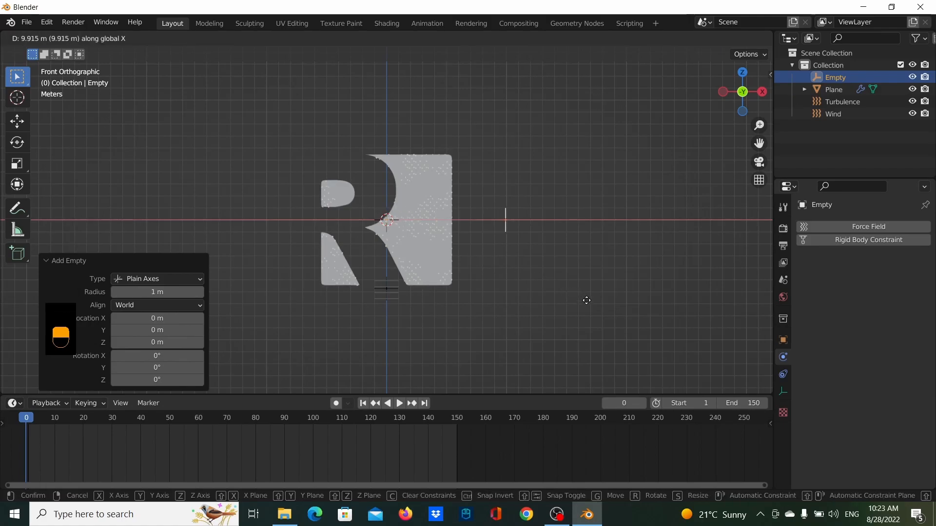
{"action": "left_click", "coordinate": [584, 299]}
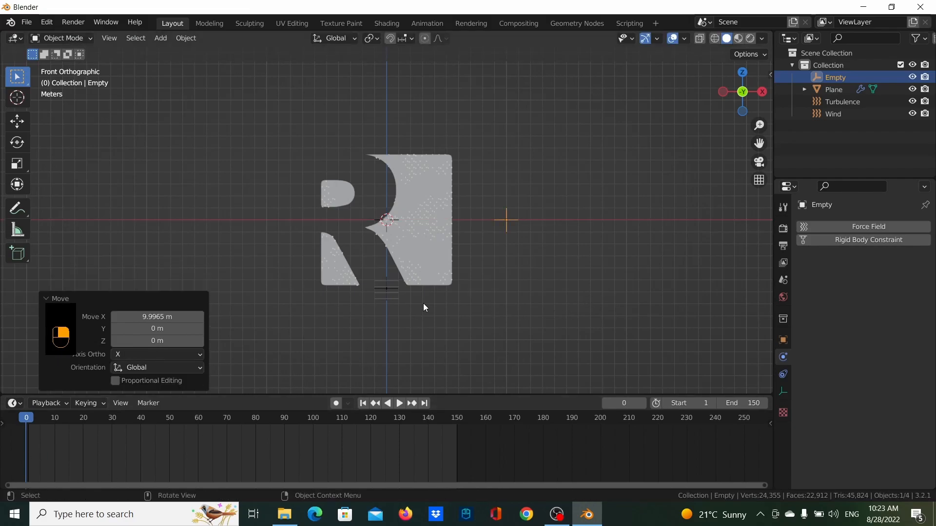
- Keyframe the empty's location at frame 0 and again at frame 50 after moving it about -23.9 m along X
{"action": "key", "text": "i"}
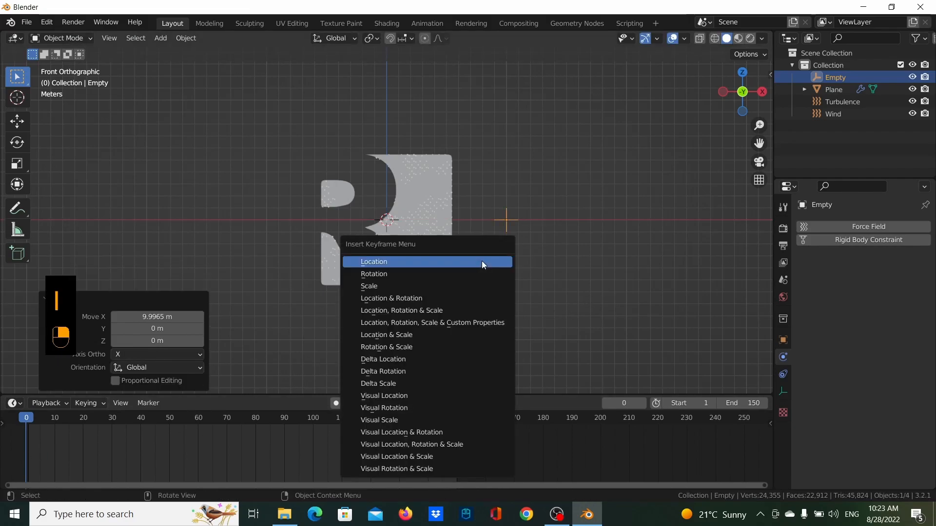
{"action": "left_click", "coordinate": [482, 261]}
{"action": "left_click", "coordinate": [621, 403]}
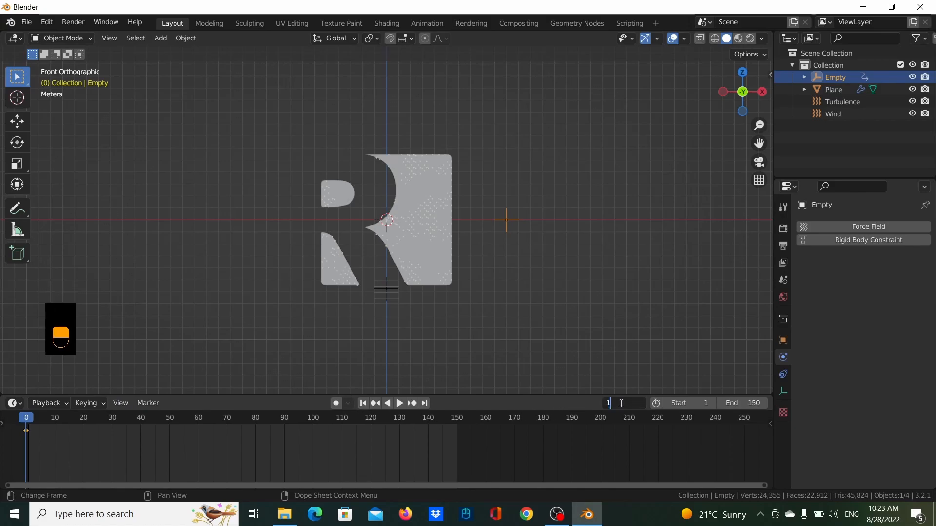
{"action": "type", "text": "50"}
{"action": "key", "text": "Return"}
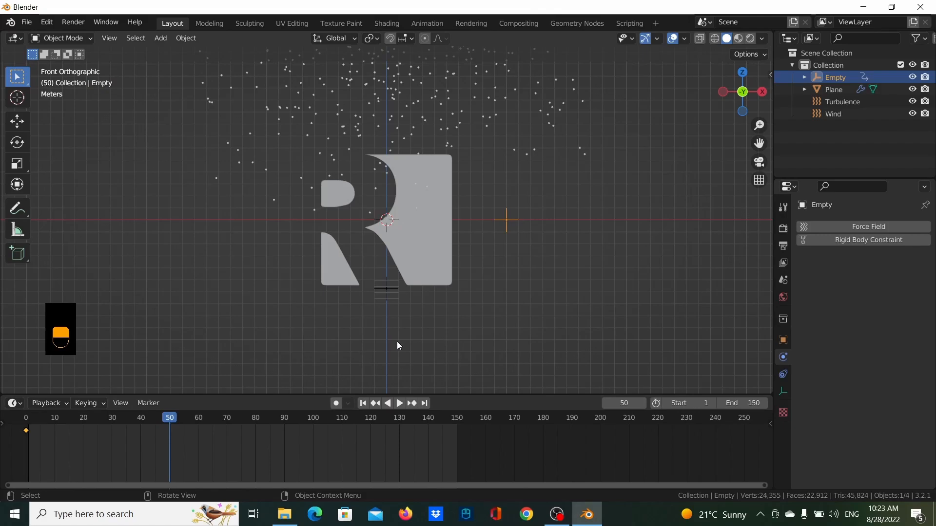
{"action": "key", "text": "g"}
{"action": "key", "text": "x"}
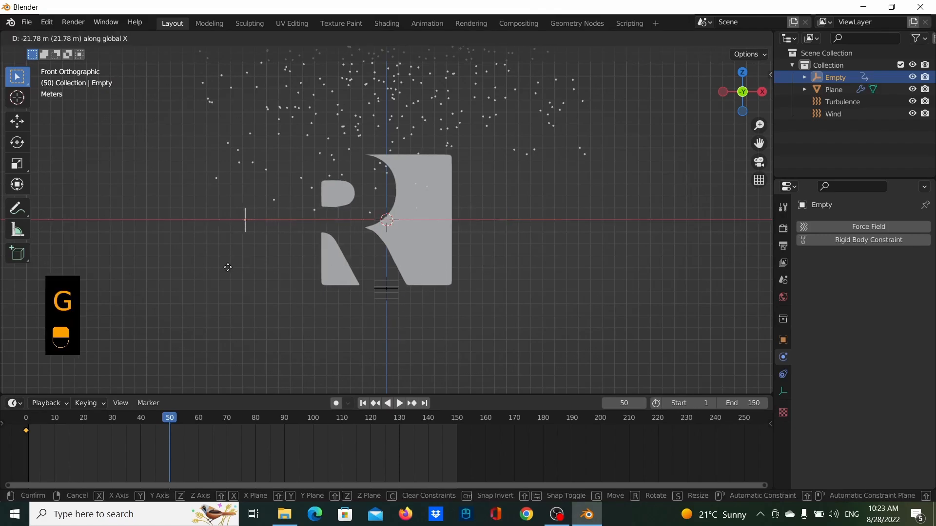
{"action": "left_click", "coordinate": [203, 269]}
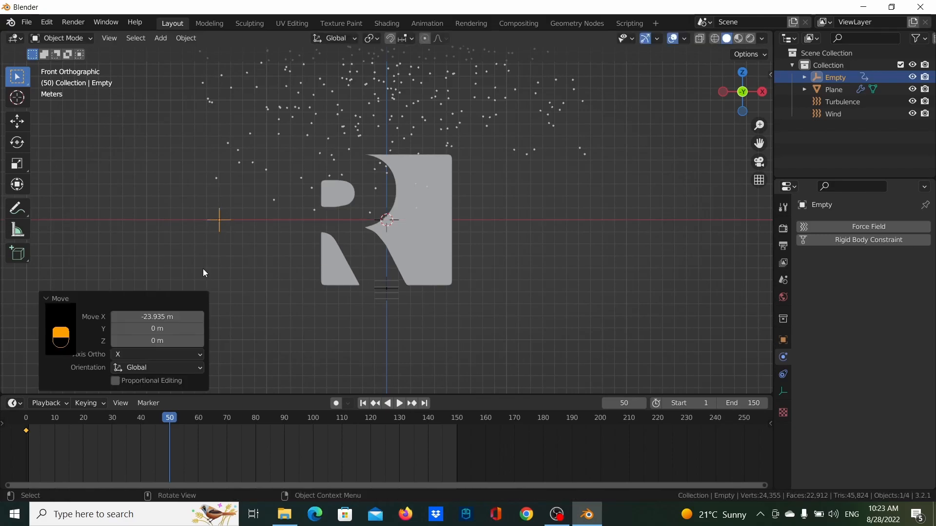
{"action": "key", "text": "i"}
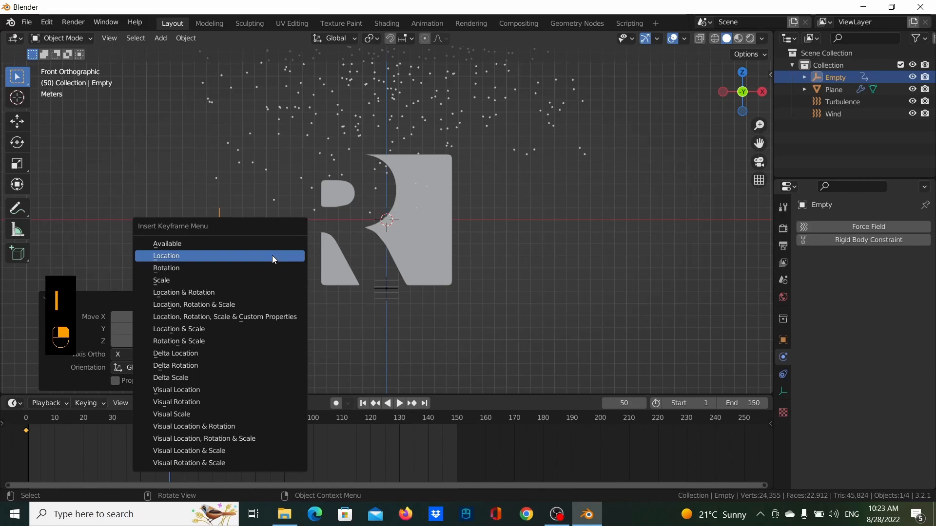
{"action": "left_click", "coordinate": [272, 255]}
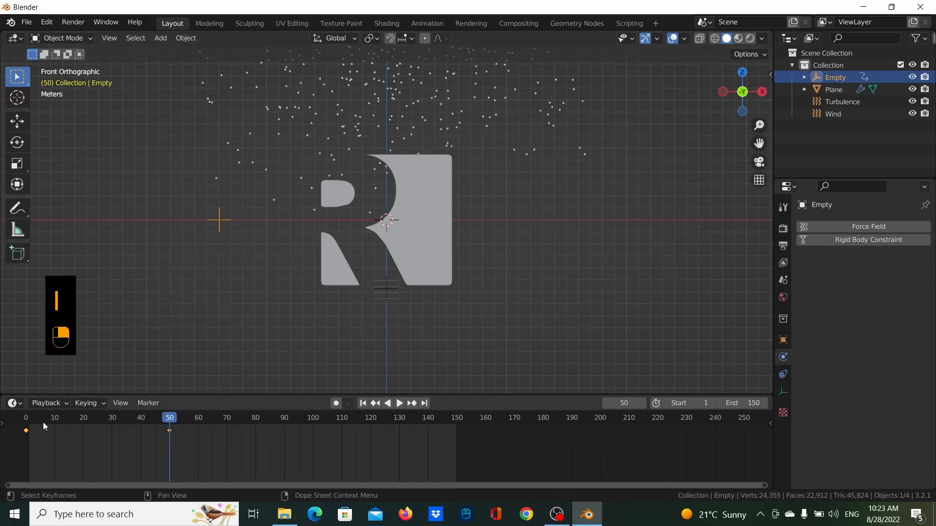
- Select the logo plane and return the timeline to frame 0
{"action": "left_click", "coordinate": [430, 259]}
{"action": "left_click_drag", "start_coordinate": [150, 436], "coordinate": [26, 424]}
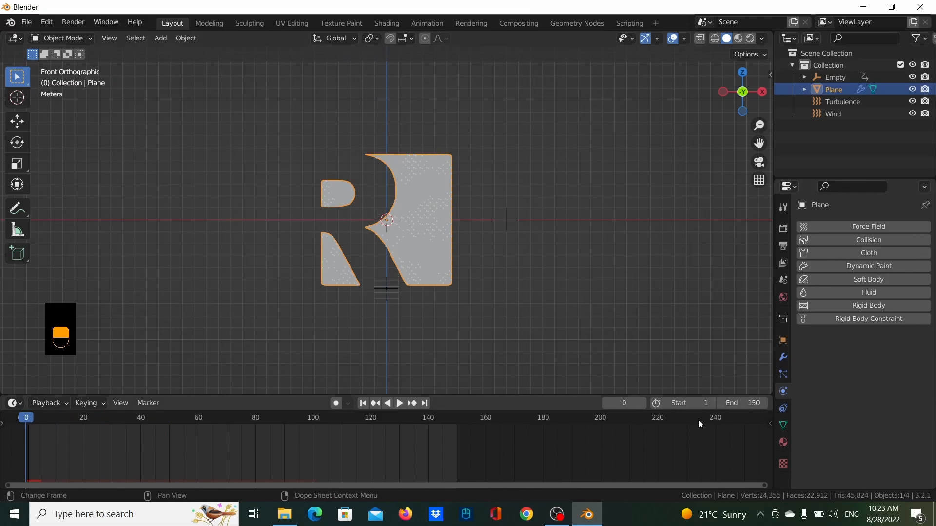
{"action": "scroll", "coordinate": [695, 321], "scroll_direction": "down", "scroll_amount": 1}
{"action": "scroll", "coordinate": [485, 291], "scroll_direction": "up", "scroll_amount": 3}
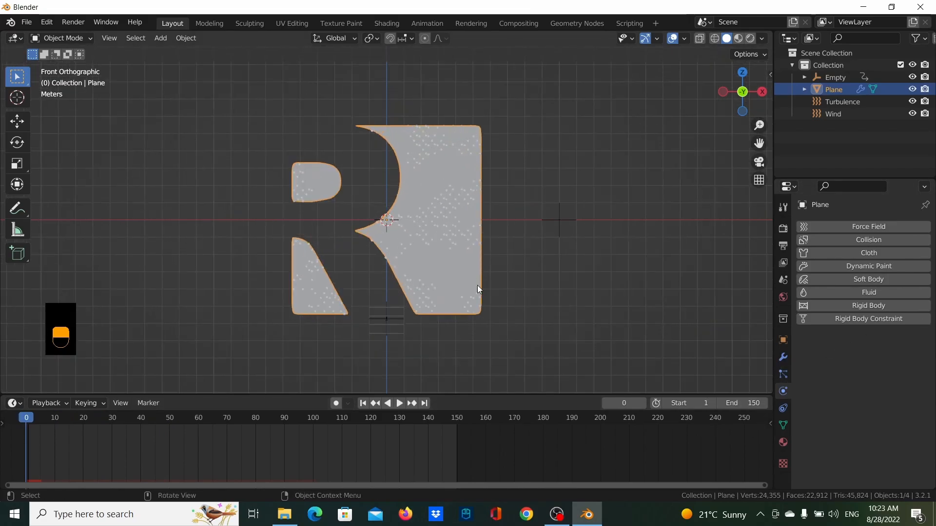
- Change the texture of the plane's particle system to the Blend type with Easing progression
{"action": "left_click", "coordinate": [785, 371]}
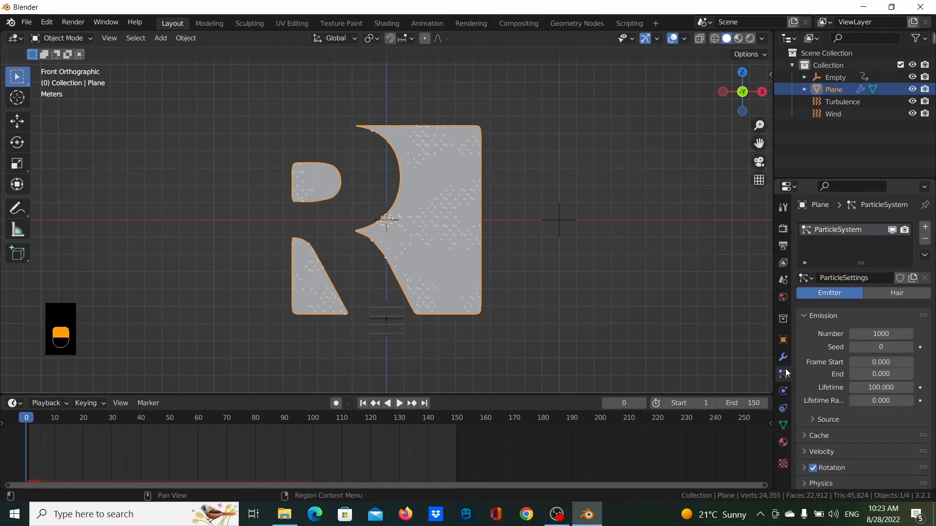
{"action": "scroll", "coordinate": [860, 341], "scroll_direction": "down", "scroll_amount": 6}
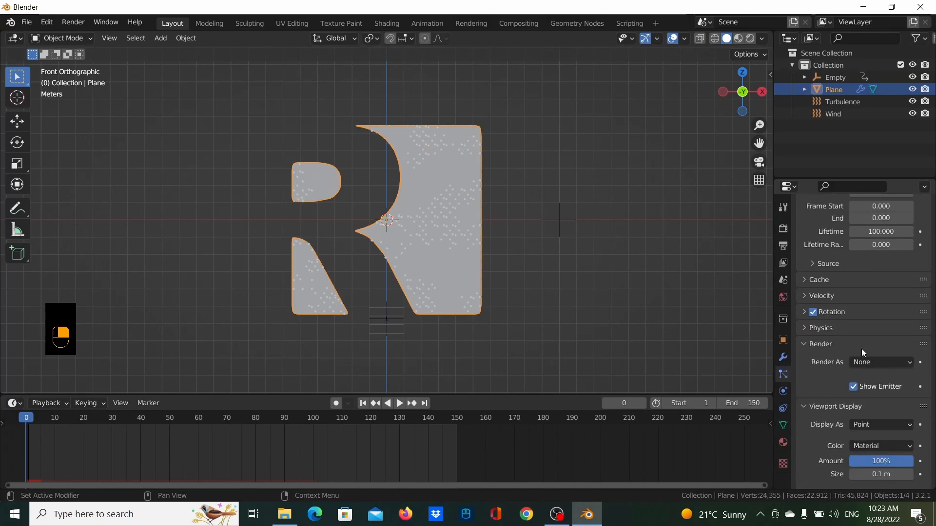
{"action": "scroll", "coordinate": [857, 376], "scroll_direction": "down", "scroll_amount": 5}
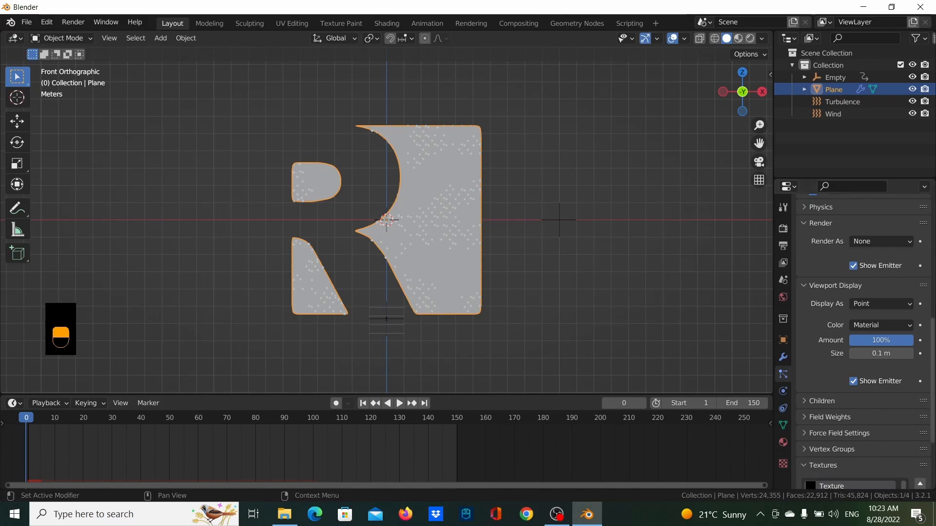
{"action": "scroll", "coordinate": [828, 480], "scroll_direction": "up", "scroll_amount": 9}
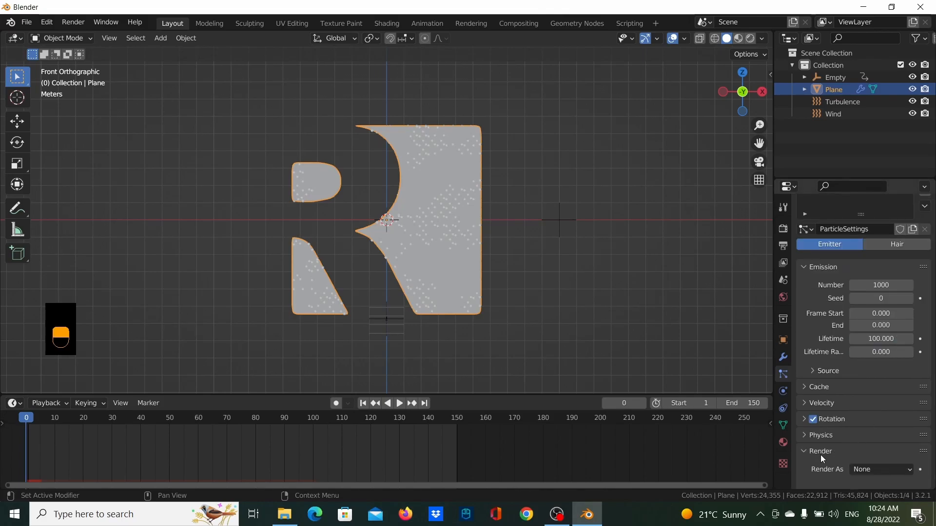
{"action": "scroll", "coordinate": [822, 454], "scroll_direction": "down", "scroll_amount": 8}
{"action": "scroll", "coordinate": [832, 442], "scroll_direction": "down", "scroll_amount": 5}
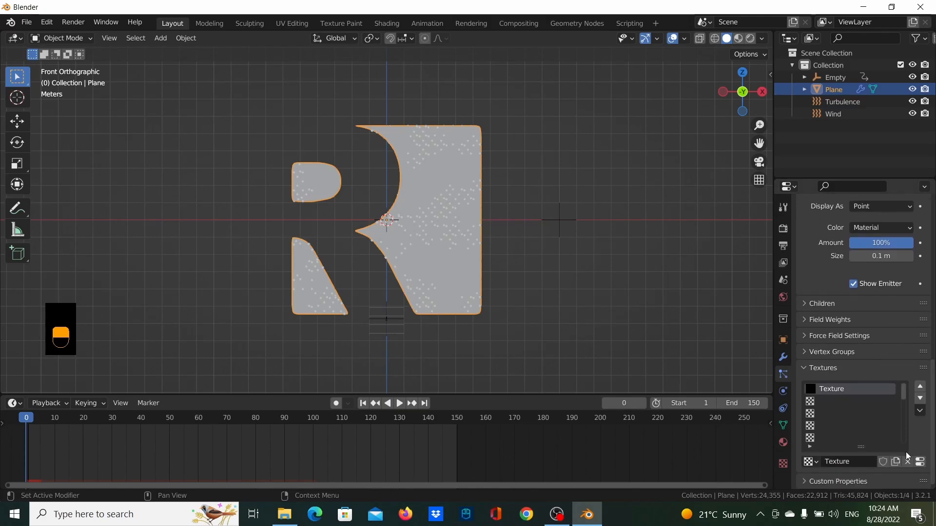
{"action": "left_click", "coordinate": [921, 462]}
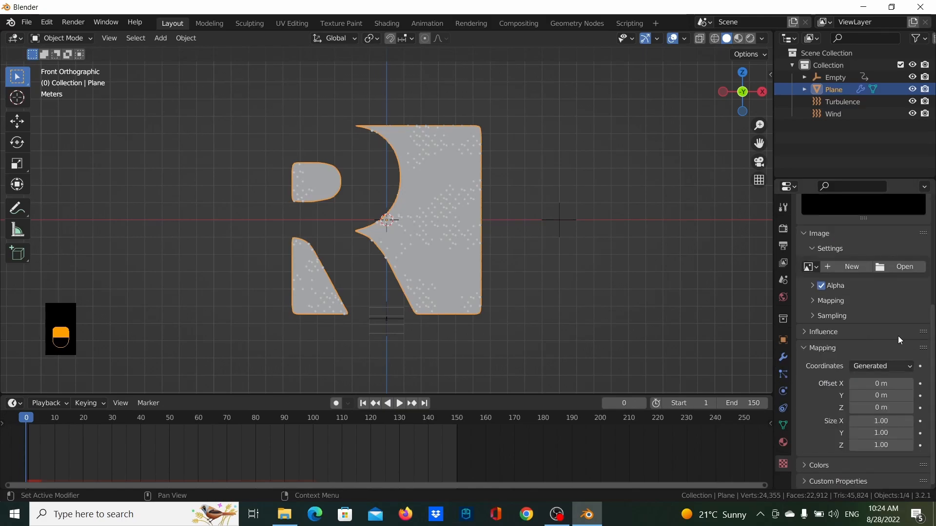
{"action": "scroll", "coordinate": [862, 300], "scroll_direction": "up", "scroll_amount": 6}
{"action": "left_click", "coordinate": [896, 227]}
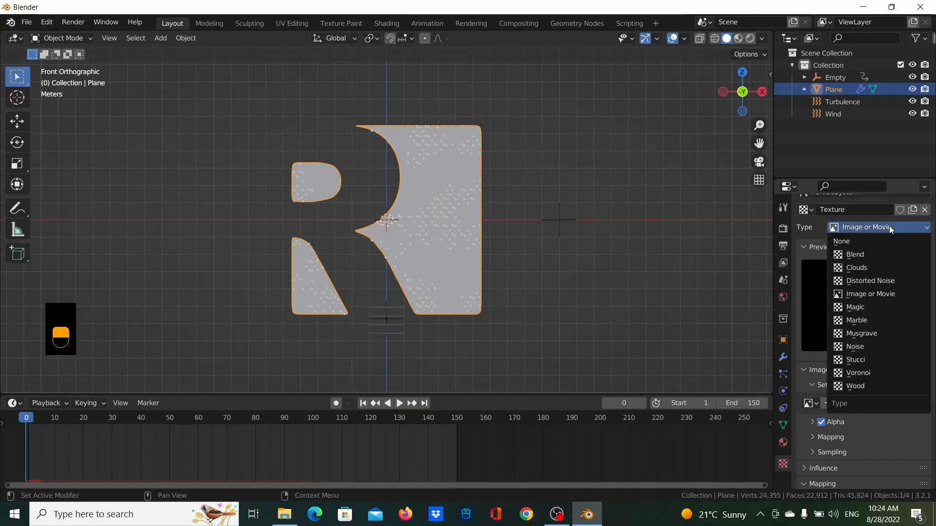
{"action": "left_click", "coordinate": [880, 254]}
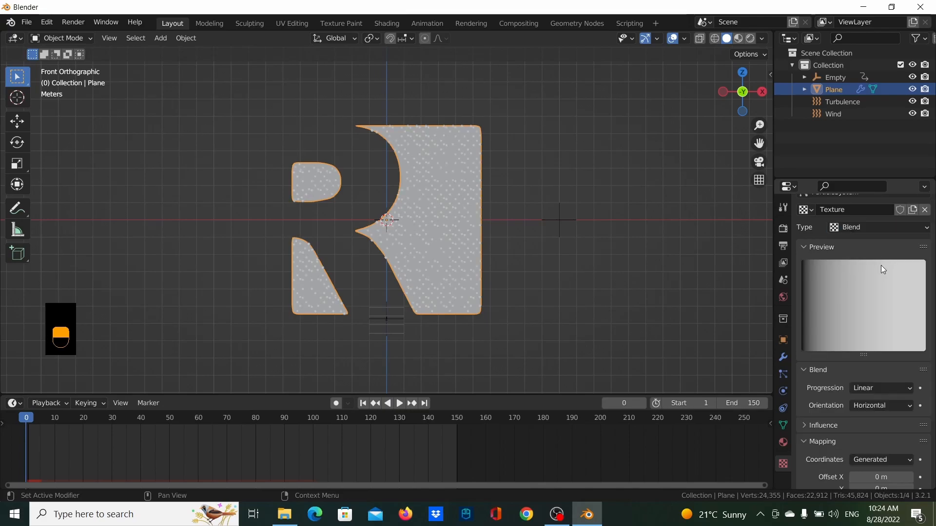
{"action": "left_click", "coordinate": [875, 389]}
{"action": "left_click", "coordinate": [873, 349]}
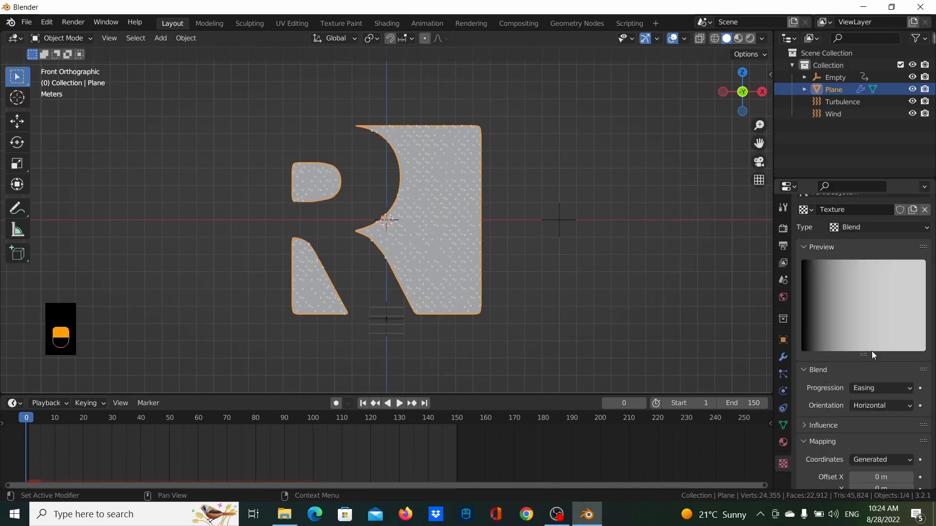
- Disable General Time and enable Force Fields in the blend texture's influence settings
{"action": "left_click", "coordinate": [850, 426]}
{"action": "scroll", "coordinate": [859, 437], "scroll_direction": "down", "scroll_amount": 1}
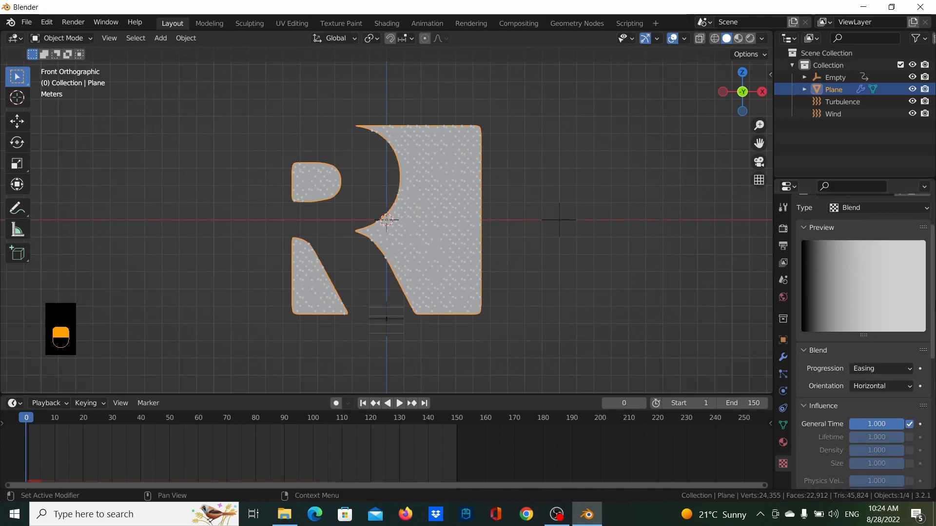
{"action": "scroll", "coordinate": [911, 336], "scroll_direction": "down", "scroll_amount": 6}
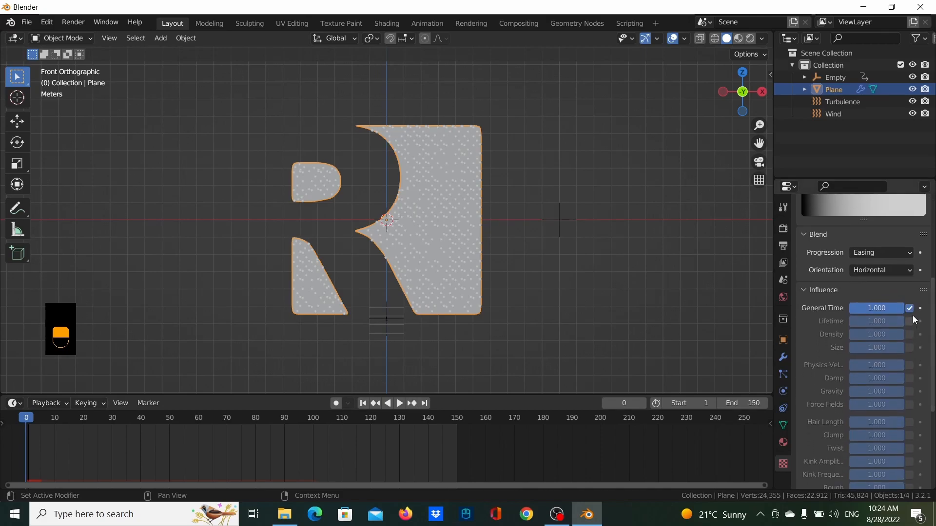
{"action": "left_click", "coordinate": [910, 308]}
{"action": "left_click", "coordinate": [909, 405]}
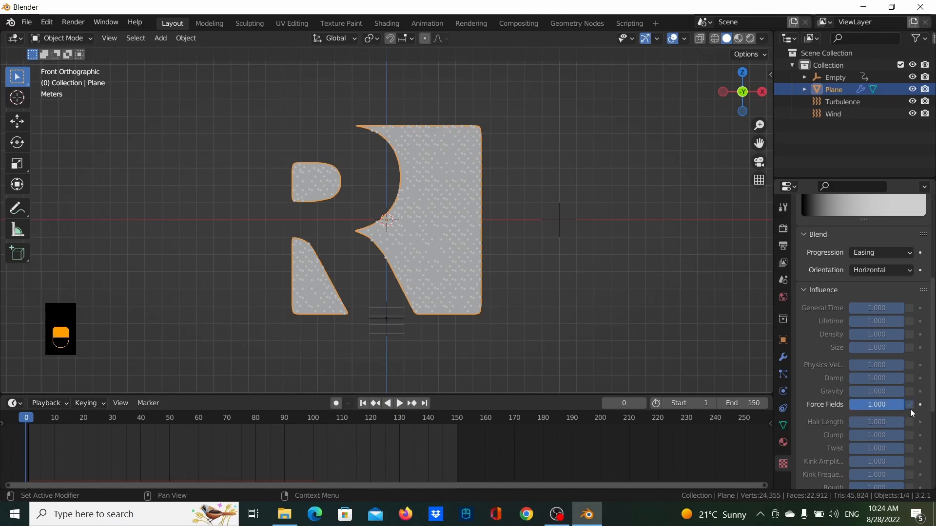
{"action": "left_click", "coordinate": [852, 287]}
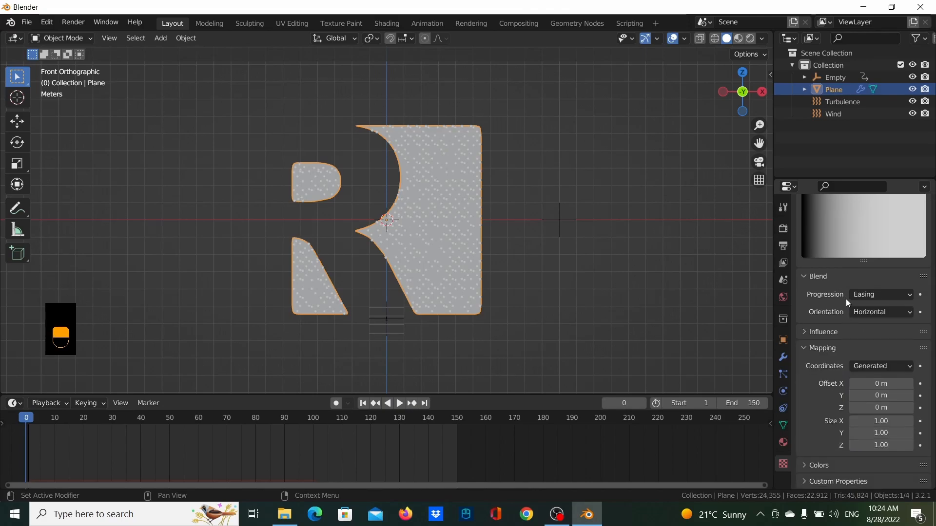
- Set the blend texture's mapping coordinates to Object and choose the Empty as the reference object
{"action": "left_click", "coordinate": [887, 370]}
{"action": "left_click", "coordinate": [853, 392]}
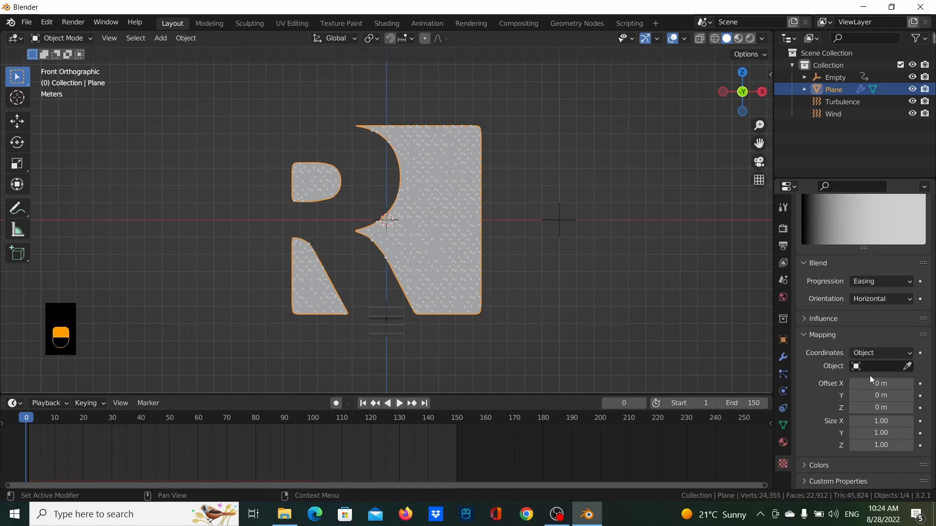
{"action": "left_click", "coordinate": [872, 371]}
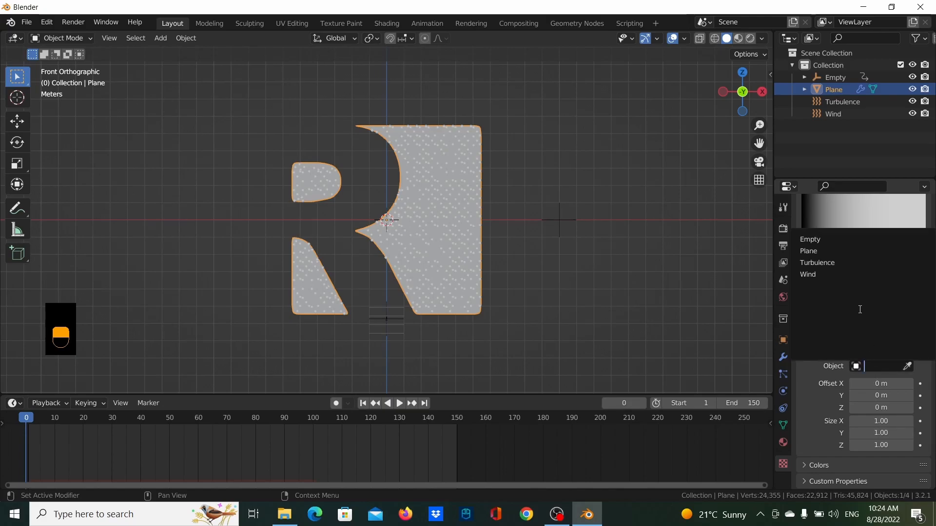
{"action": "left_click", "coordinate": [844, 240]}
{"action": "left_click", "coordinate": [834, 336], "text": "ctrl"}
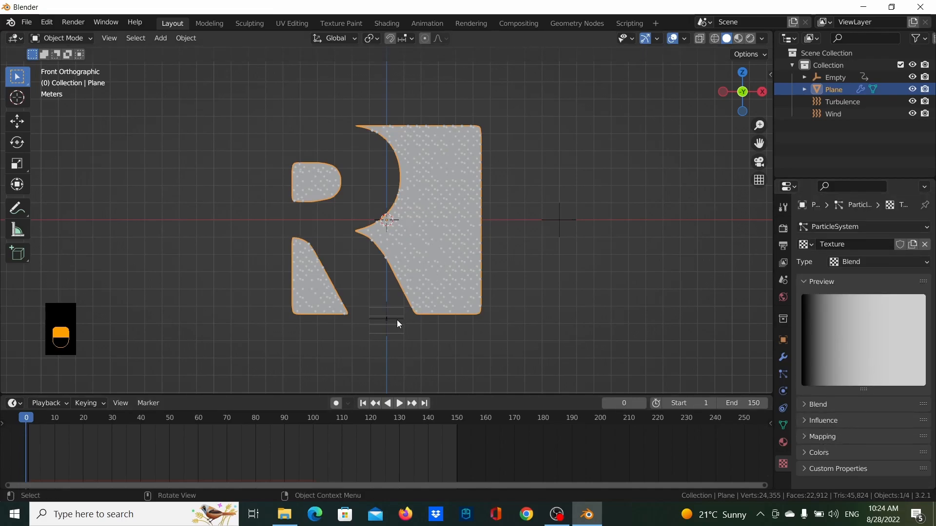
- Play and scrub the animation to check how the particles leave the logo, then return to frame 0
{"action": "left_click", "coordinate": [400, 405]}
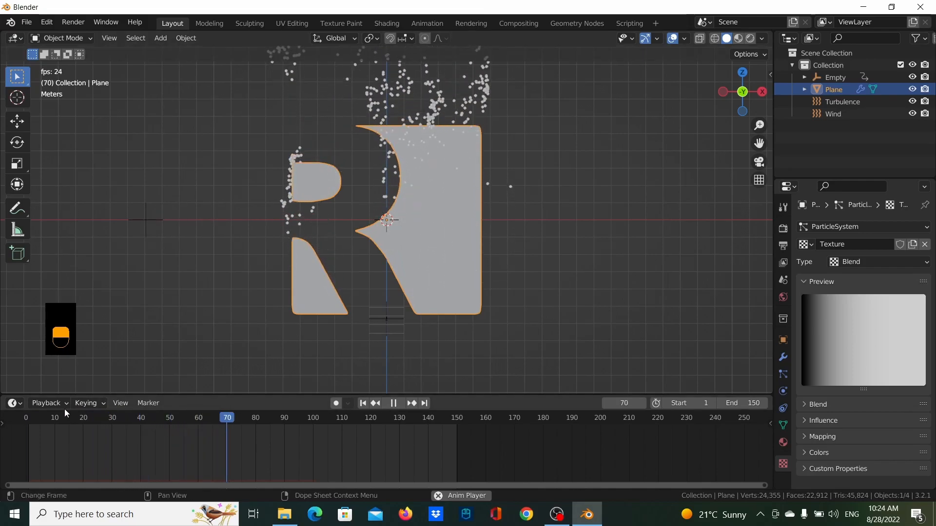
{"action": "left_click_drag", "start_coordinate": [49, 418], "coordinate": [28, 418]}
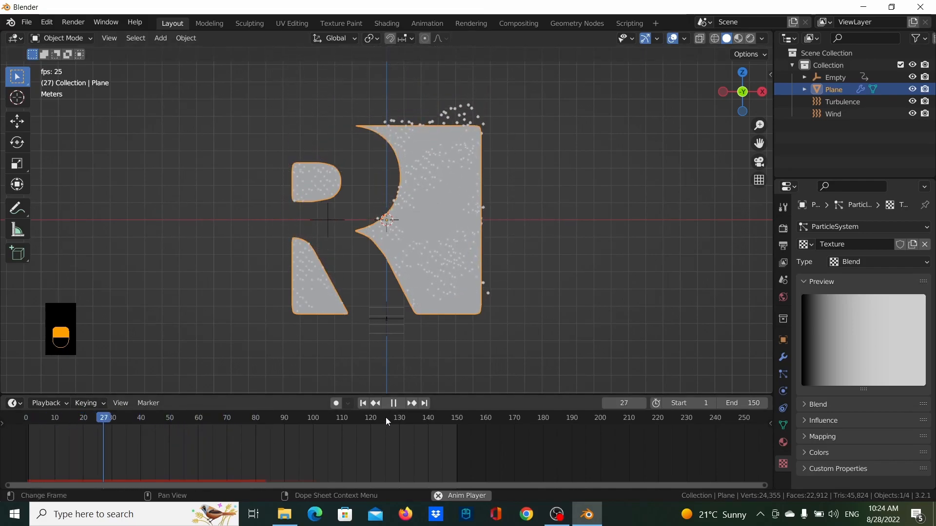
{"action": "left_click", "coordinate": [393, 405]}
{"action": "left_click_drag", "start_coordinate": [128, 418], "coordinate": [70, 415]}
{"action": "left_click_drag", "start_coordinate": [81, 417], "coordinate": [26, 421]}
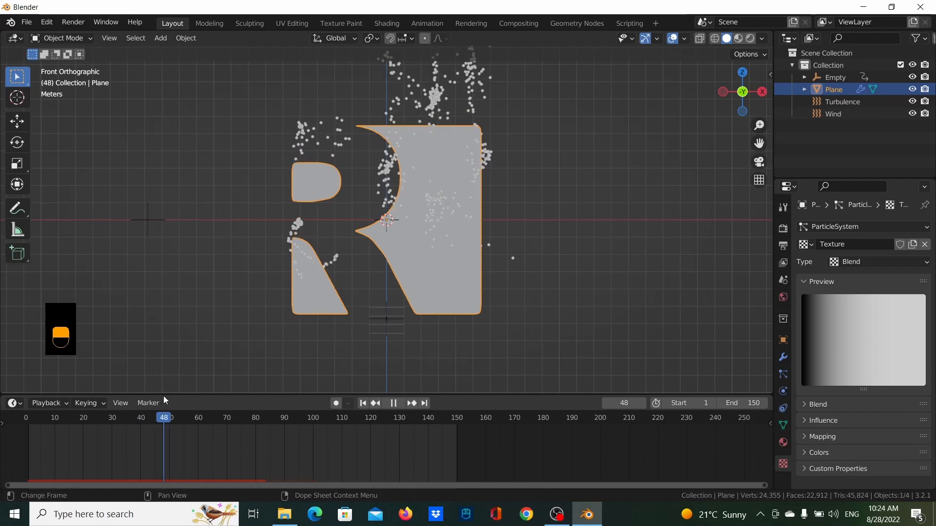
{"action": "mouse_move", "coordinate": [164, 418]}
{"action": "left_mouse_down"}
{"action": "mouse_move", "coordinate": [234, 418]}
{"action": "mouse_move", "coordinate": [158, 418]}
{"action": "left_mouse_up"}
{"action": "left_click_drag", "start_coordinate": [130, 387], "coordinate": [19, 401]}
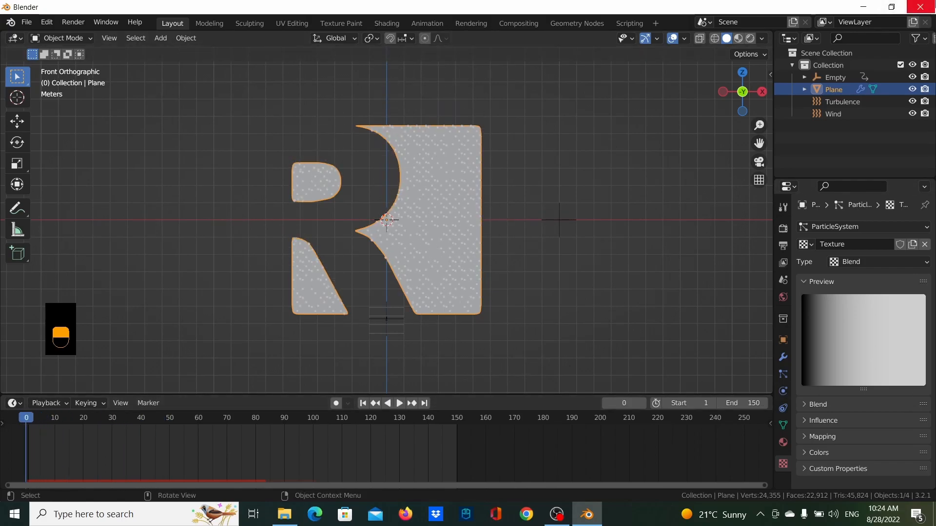
- Try a particle number of 20000 for the plane, preview it along the timeline and return to frame 0
{"action": "scroll", "coordinate": [533, 219], "scroll_direction": "down", "scroll_amount": 2}
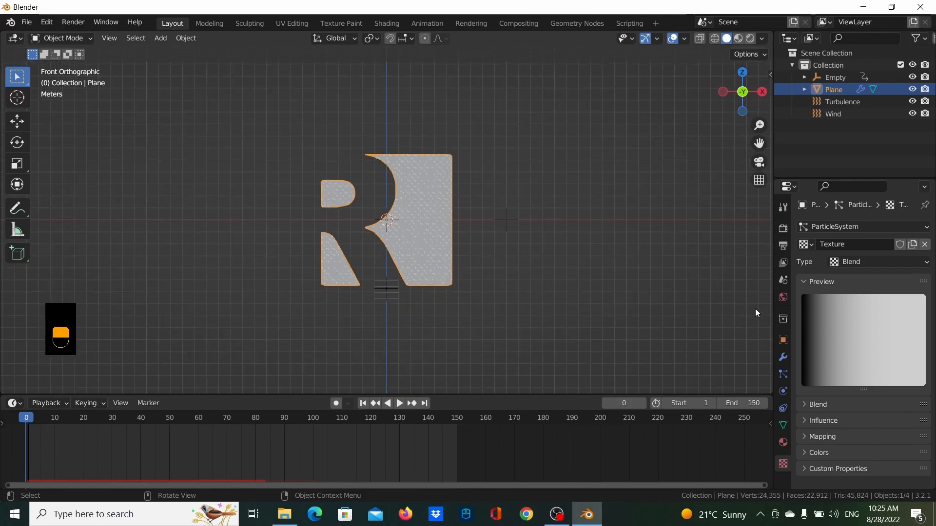
{"action": "left_click", "coordinate": [783, 371]}
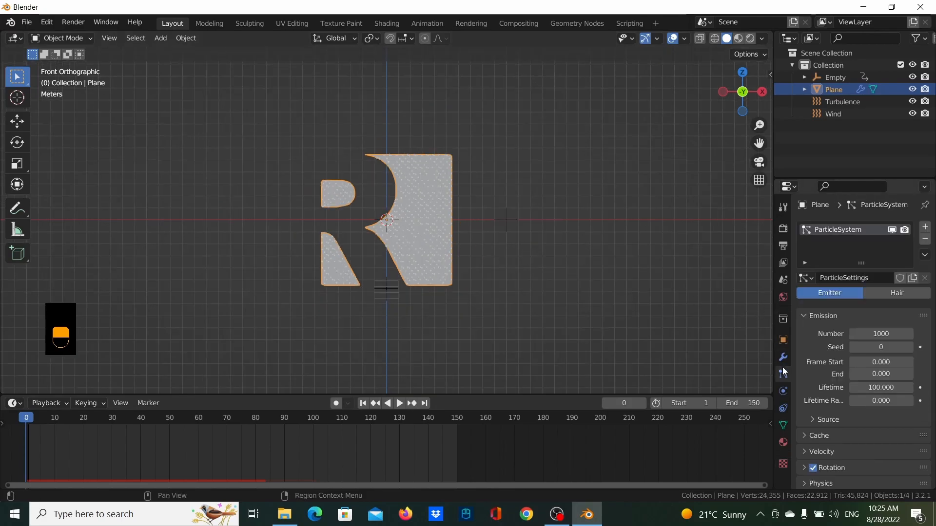
{"action": "left_click", "coordinate": [873, 333]}
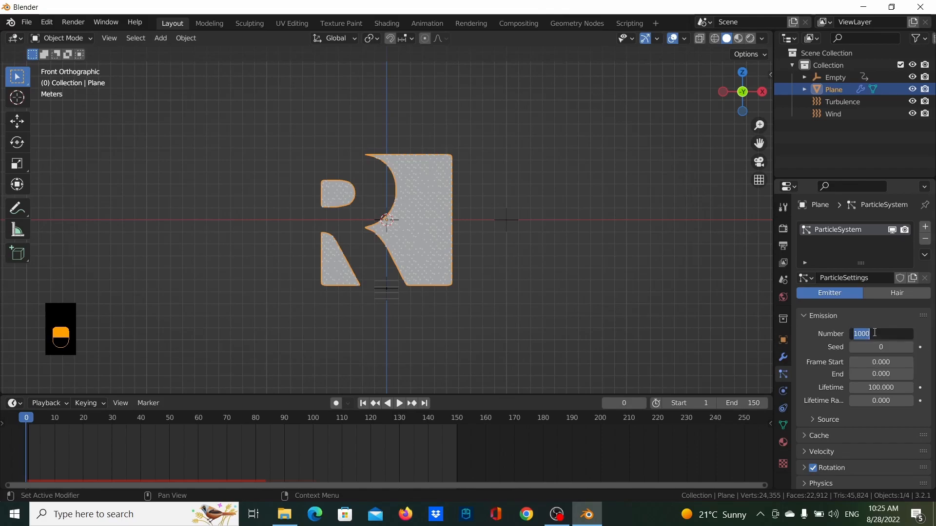
{"action": "type", "text": "20000"}
{"action": "key", "text": "Return"}
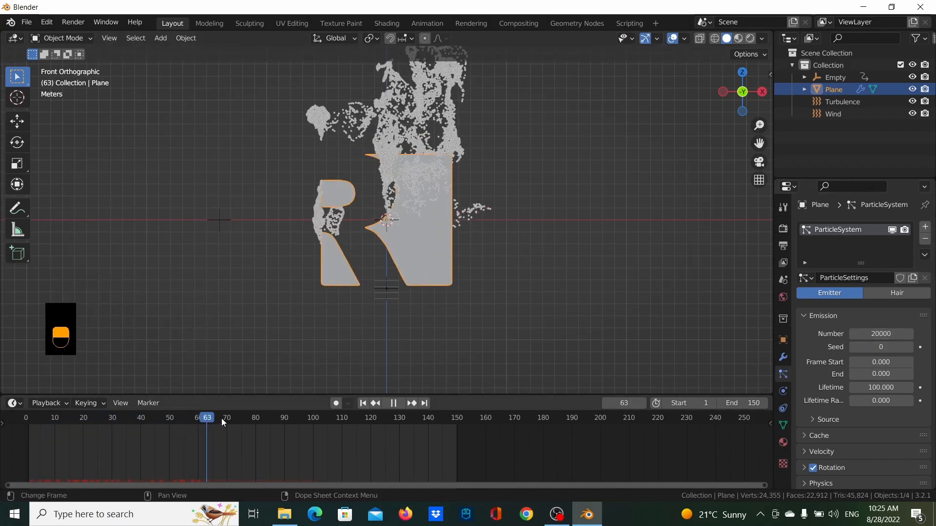
{"action": "left_click_drag", "start_coordinate": [346, 420], "coordinate": [25, 419]}
- Set the number of particles emitted by the plane to 15000
{"action": "left_click", "coordinate": [874, 333]}
{"action": "type", "text": "15000"}
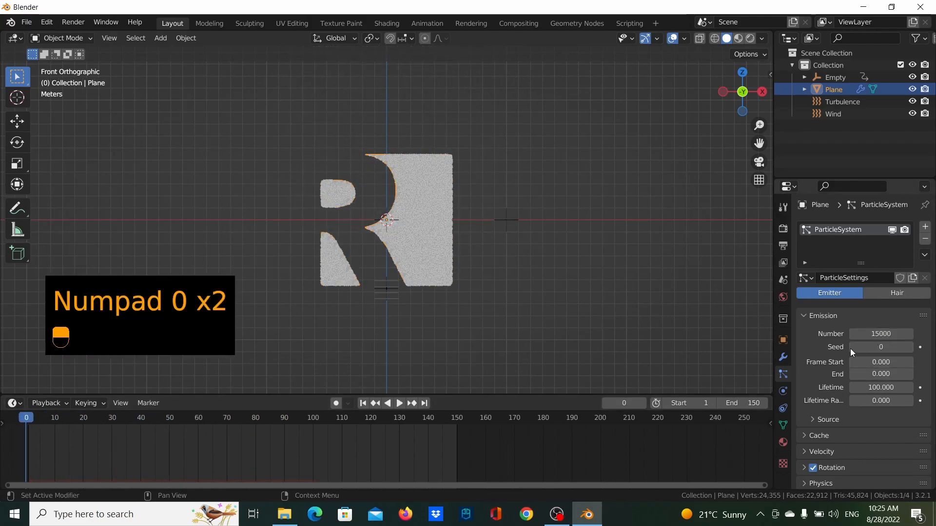
{"action": "scroll", "coordinate": [839, 420], "scroll_direction": "down", "scroll_amount": 5}
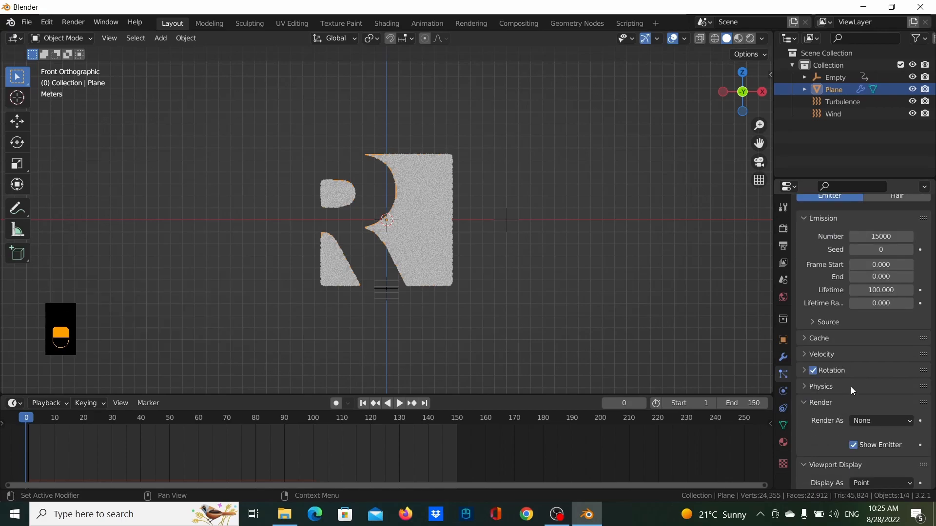
{"action": "scroll", "coordinate": [861, 373], "scroll_direction": "down", "scroll_amount": 8}
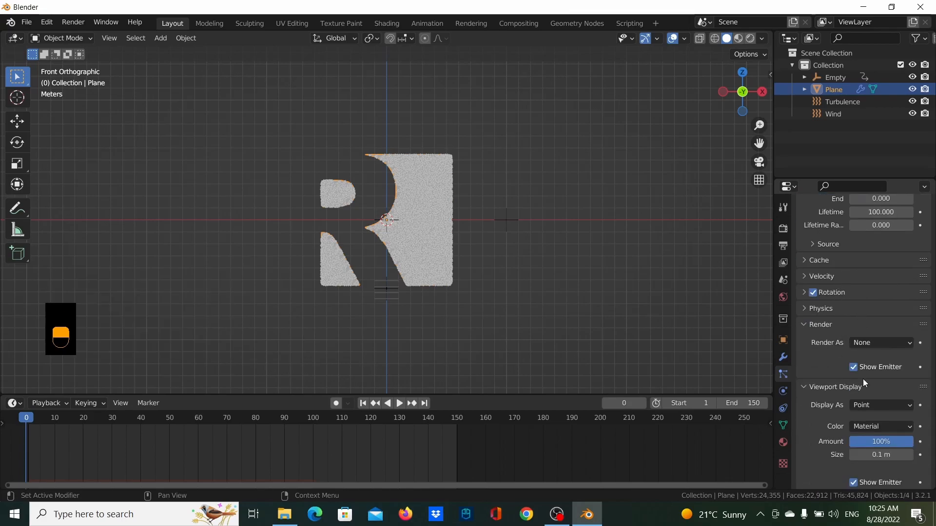
{"action": "scroll", "coordinate": [862, 376], "scroll_direction": "up", "scroll_amount": 8}
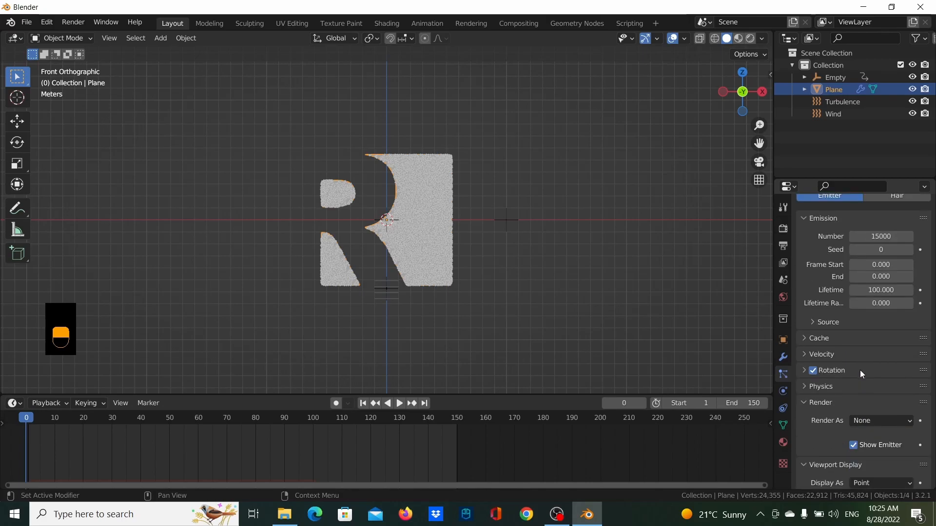
- Bake all dynamics from the cache settings of the plane's particle system
{"action": "left_click", "coordinate": [839, 340]}
{"action": "scroll", "coordinate": [846, 346], "scroll_direction": "down", "scroll_amount": 8}
{"action": "scroll", "coordinate": [863, 342], "scroll_direction": "down", "scroll_amount": 10}
{"action": "scroll", "coordinate": [863, 342], "scroll_direction": "up", "scroll_amount": 9}
{"action": "scroll", "coordinate": [863, 341], "scroll_direction": "up", "scroll_amount": 6}
{"action": "left_click", "coordinate": [877, 443]}
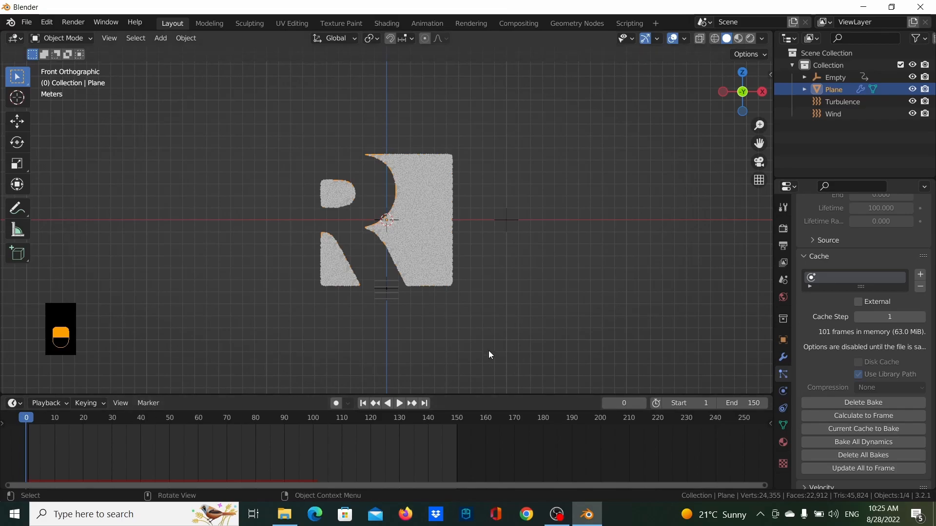
{"action": "scroll", "coordinate": [494, 265], "scroll_direction": "down", "scroll_amount": 2}
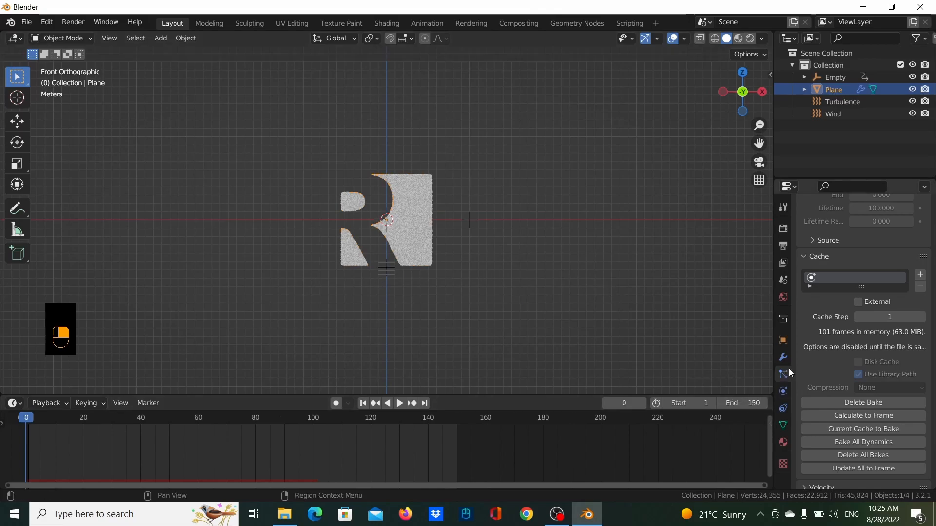
{"action": "key", "text": "space"}
{"action": "key", "text": "Escape"}
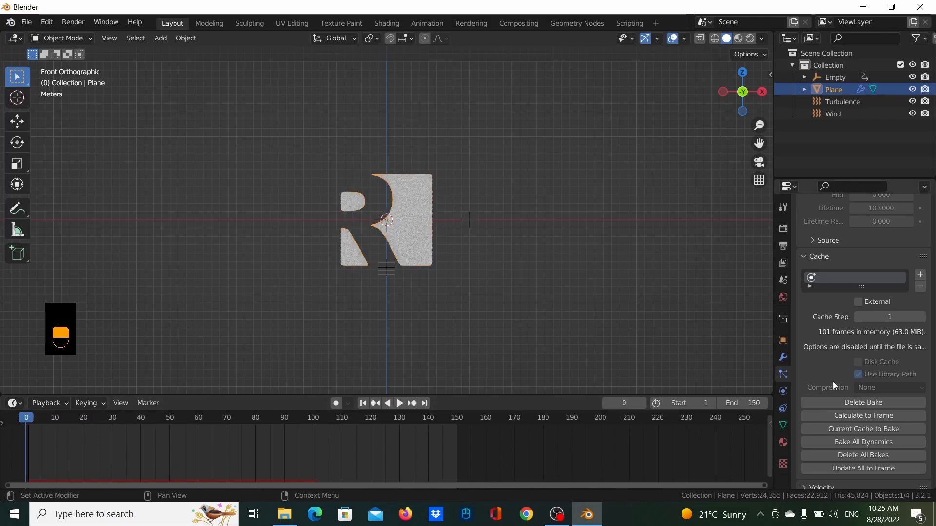
- Add an Explode modifier to the logo plane below its particle system and collapse the modifiers' settings
{"action": "left_click", "coordinate": [783, 358]}
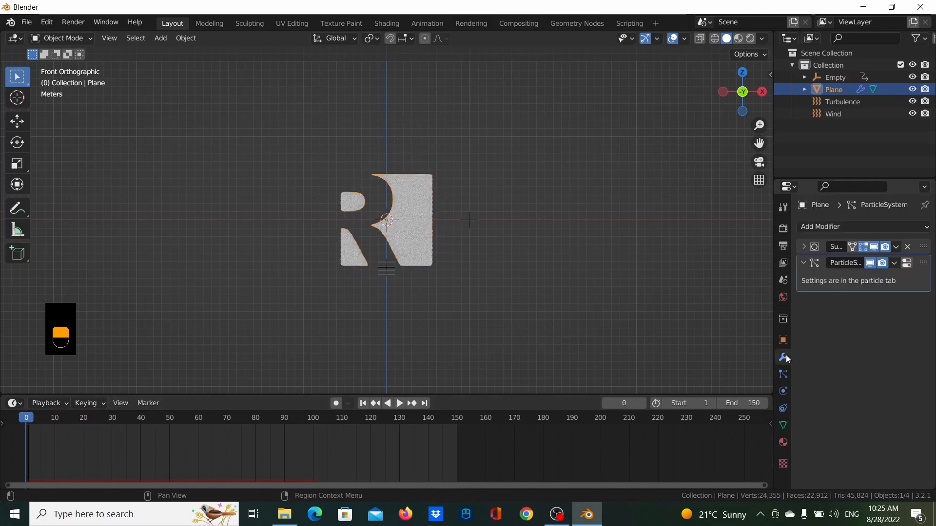
{"action": "left_click", "coordinate": [802, 263]}
{"action": "left_click", "coordinate": [856, 226]}
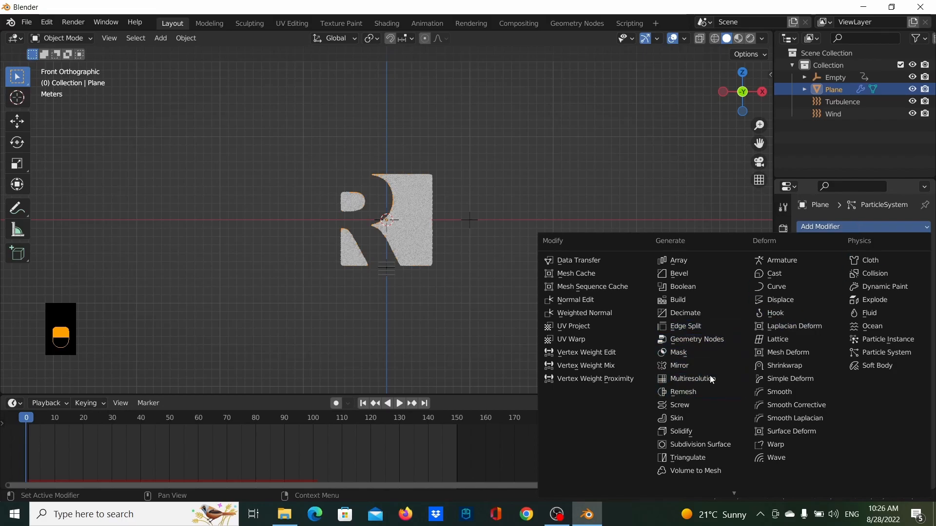
{"action": "left_click", "coordinate": [867, 299]}
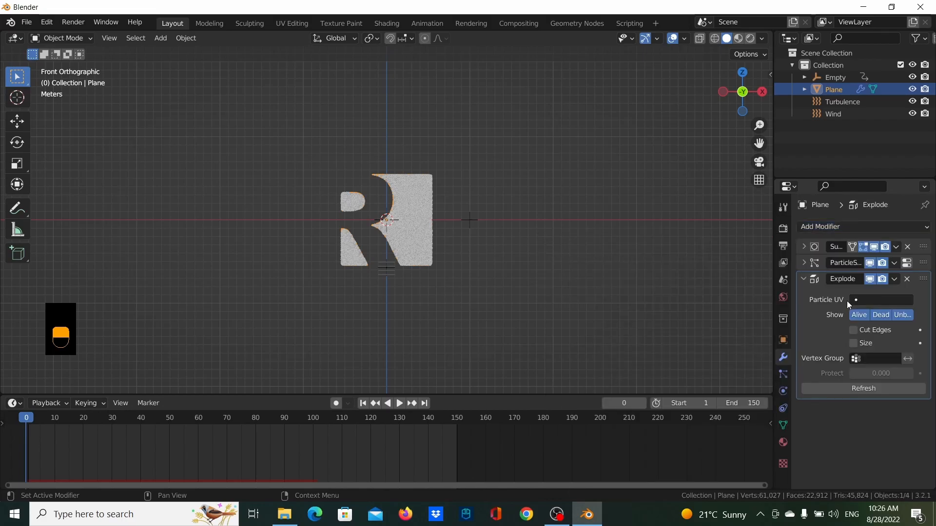
{"action": "left_click", "coordinate": [803, 280]}
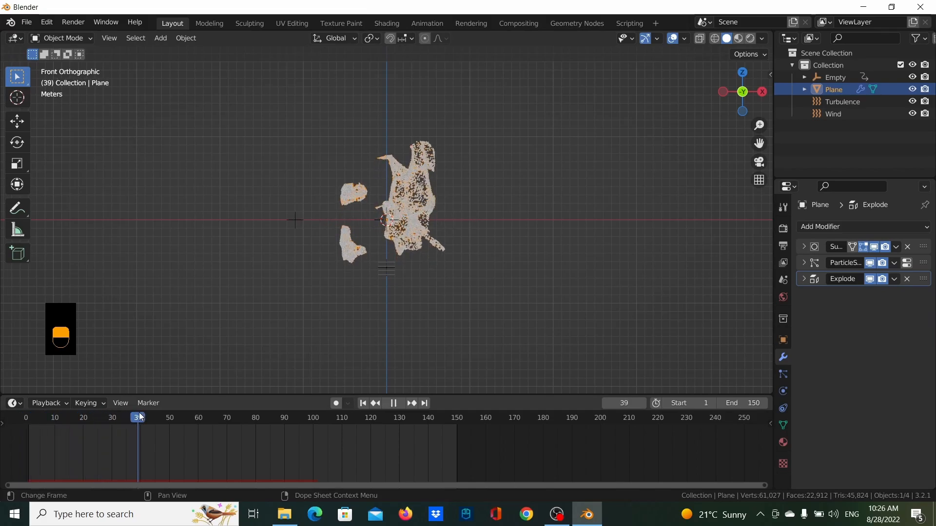
- Scrub through the exploding logo animation and return the timeline to frame 0
{"action": "left_click_drag", "start_coordinate": [172, 415], "coordinate": [335, 440]}
{"action": "left_click_drag", "start_coordinate": [218, 443], "coordinate": [25, 420]}
{"action": "left_click", "coordinate": [744, 400]}
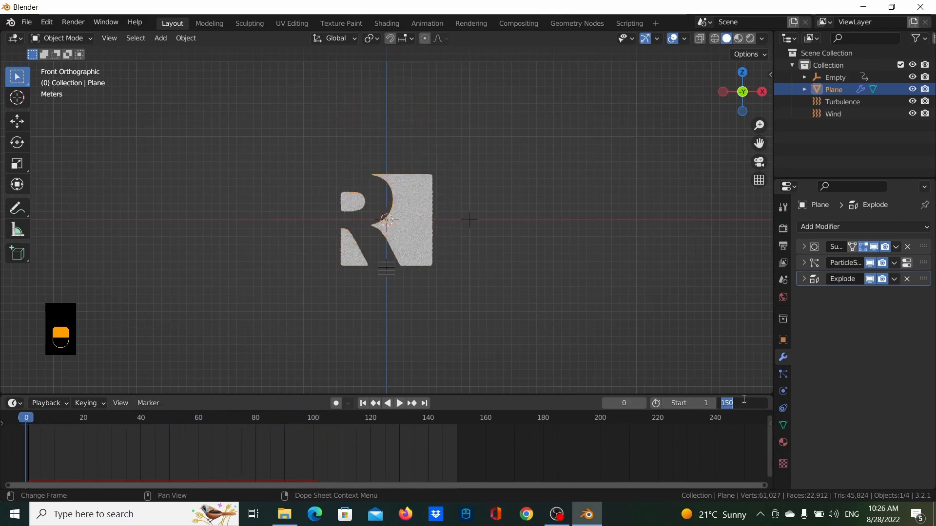
{"action": "key", "text": "Return"}
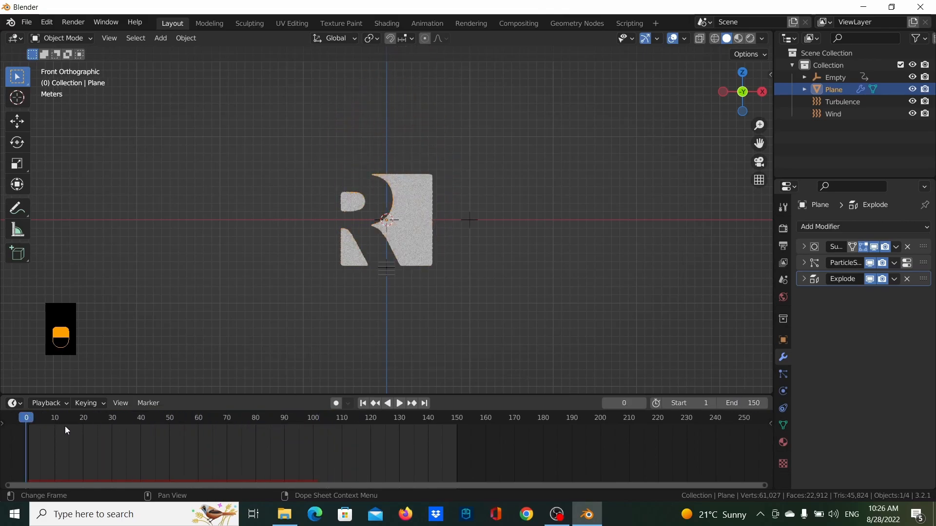
- Add a second Explode modifier to the logo plane and collapse its settings
{"action": "left_click", "coordinate": [888, 228]}
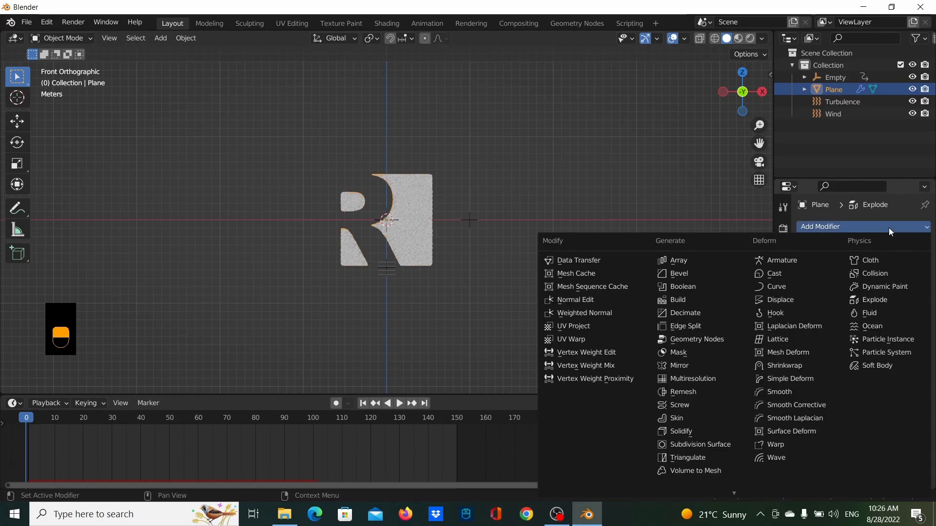
{"action": "left_click", "coordinate": [866, 301]}
{"action": "left_click", "coordinate": [803, 295]}
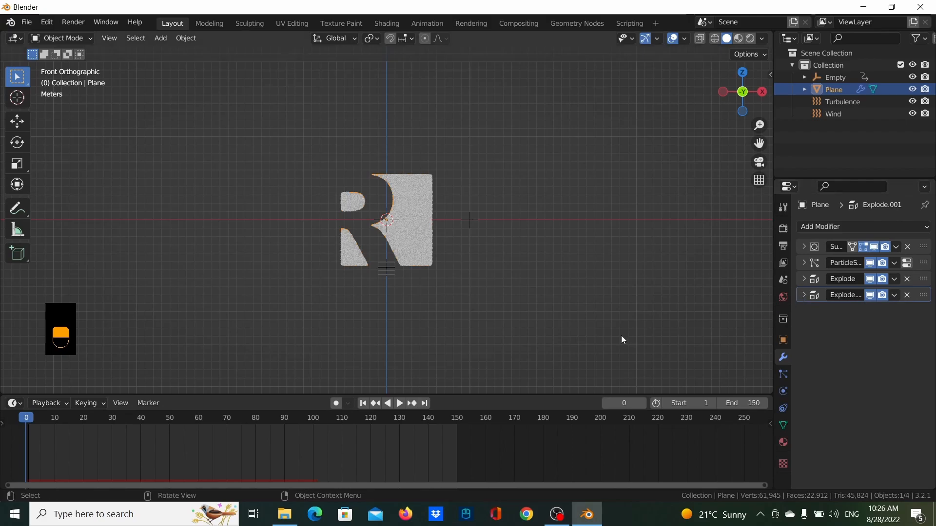
- Preview the logo's explosion with both modifiers, reselect the logo plane and return the timeline to frame 0
{"action": "scroll", "coordinate": [146, 341], "scroll_direction": "up", "scroll_amount": 3}
{"action": "left_click_drag", "start_coordinate": [31, 422], "coordinate": [341, 420]}
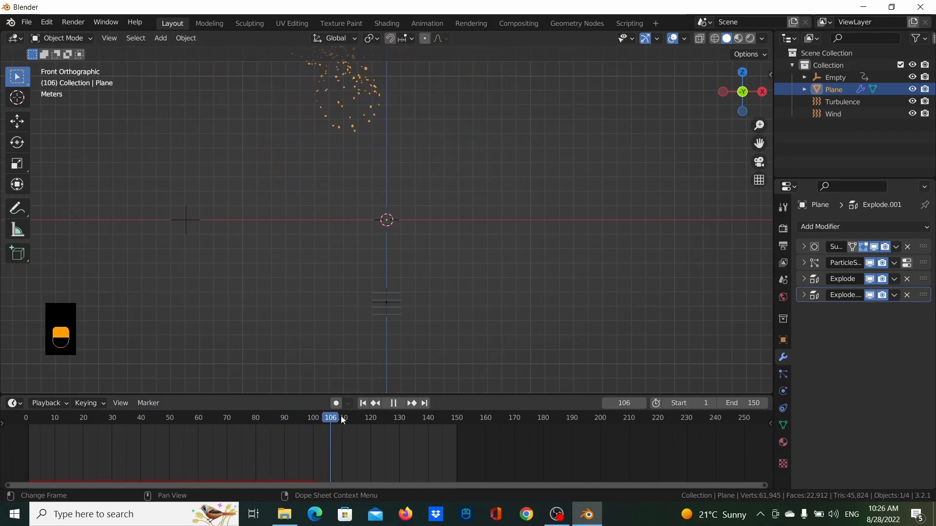
{"action": "left_click_drag", "start_coordinate": [418, 430], "coordinate": [38, 411]}
{"action": "scroll", "coordinate": [361, 282], "scroll_direction": "down", "scroll_amount": 9}
{"action": "left_click", "coordinate": [493, 288]}
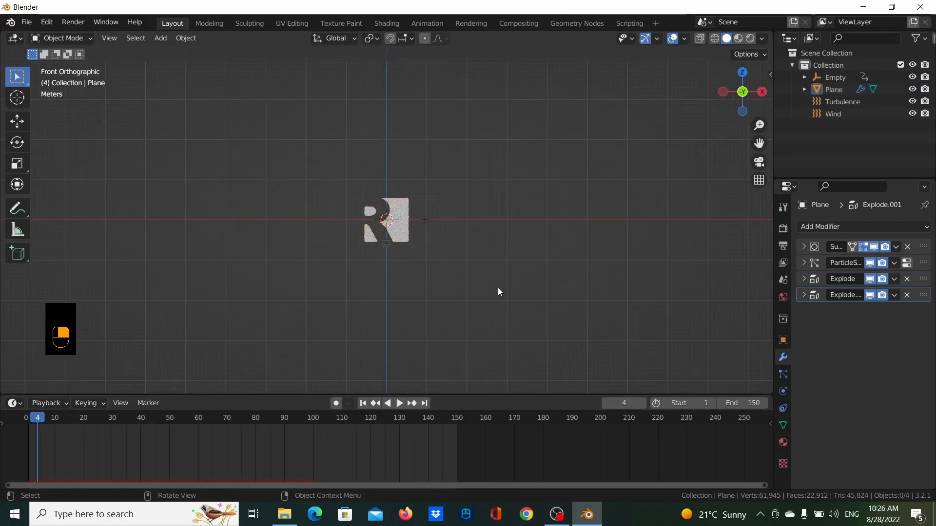
{"action": "scroll", "coordinate": [491, 309], "scroll_direction": "up", "scroll_amount": 6}
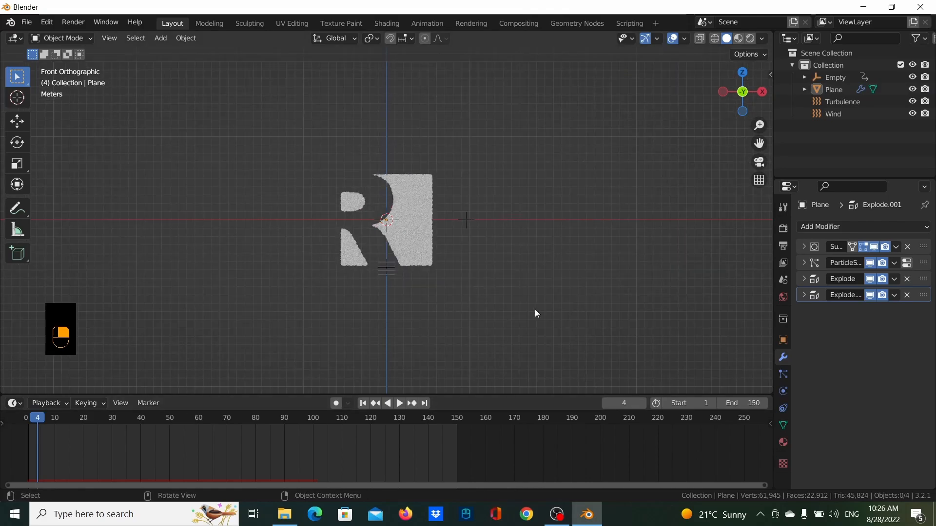
{"action": "left_click", "coordinate": [429, 231]}
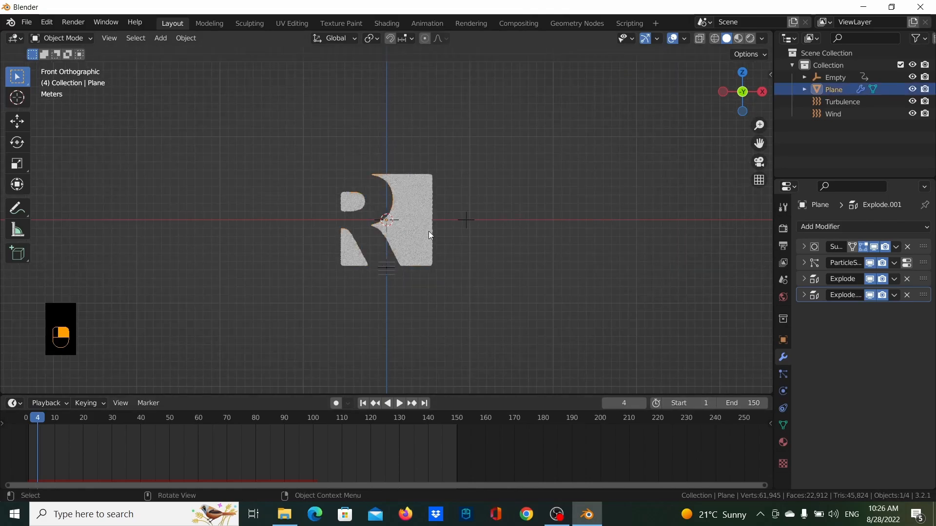
{"action": "scroll", "coordinate": [345, 288], "scroll_direction": "up", "scroll_amount": 2}
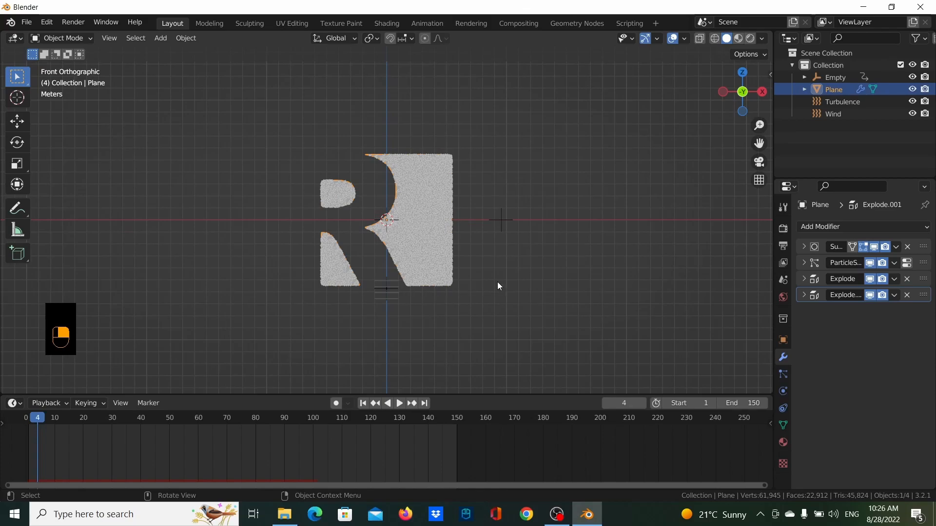
{"action": "key", "text": "space"}
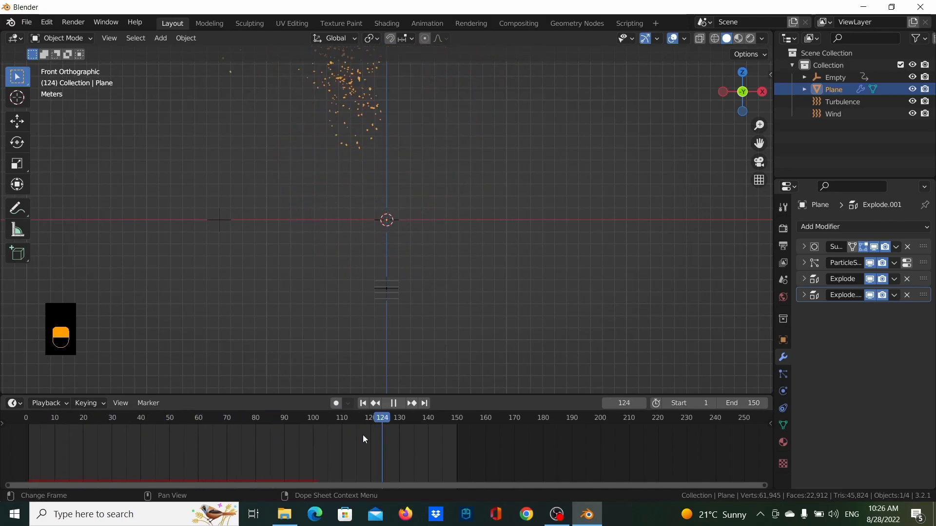
{"action": "left_click_drag", "start_coordinate": [309, 434], "coordinate": [19, 434]}
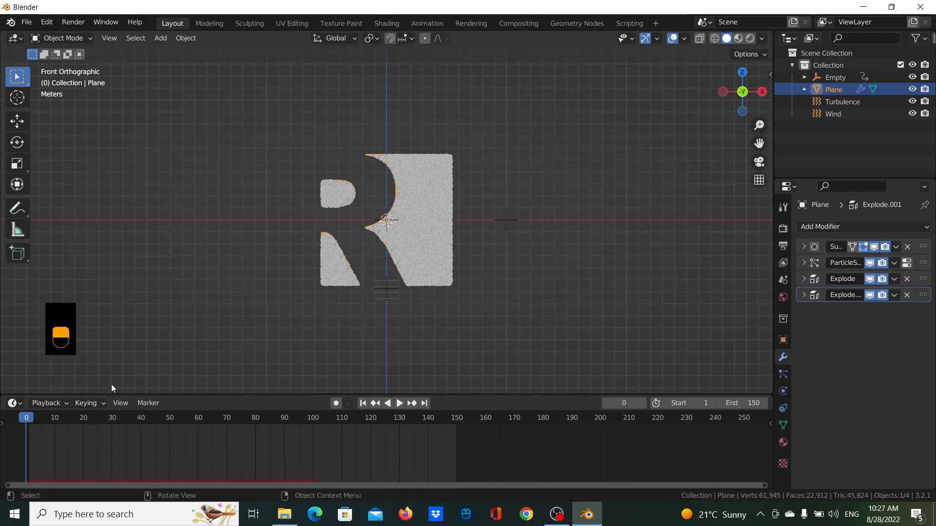
- Add another Plain Axes empty at the world origin
{"action": "key", "text": "shift+a"}
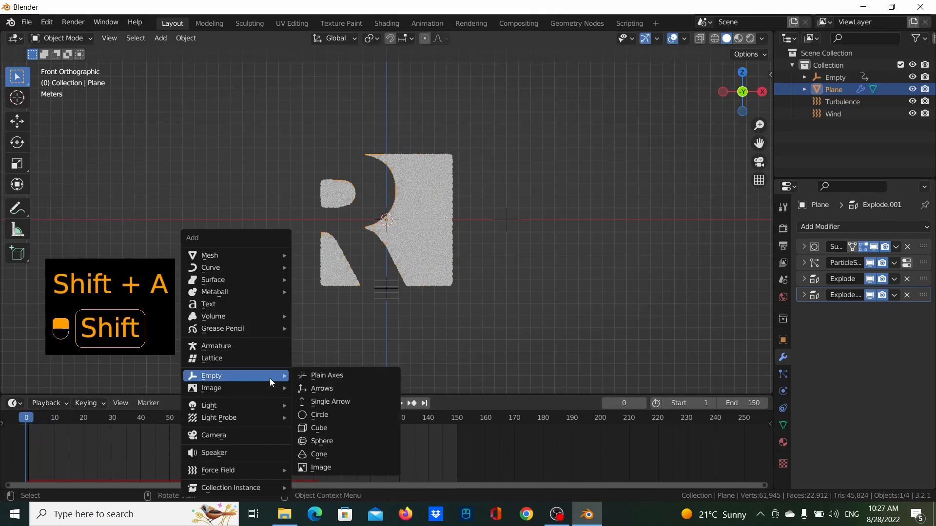
{"action": "left_click", "coordinate": [334, 379]}
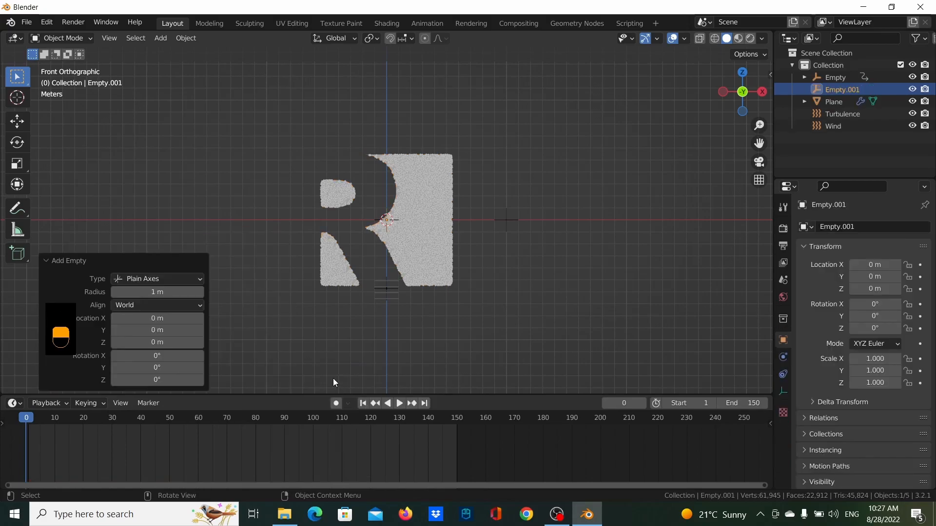
- Move the new empty about 10.24 m along X, beyond the logo, and rename it MATERIAL EMPTY
{"action": "key", "text": "g"}
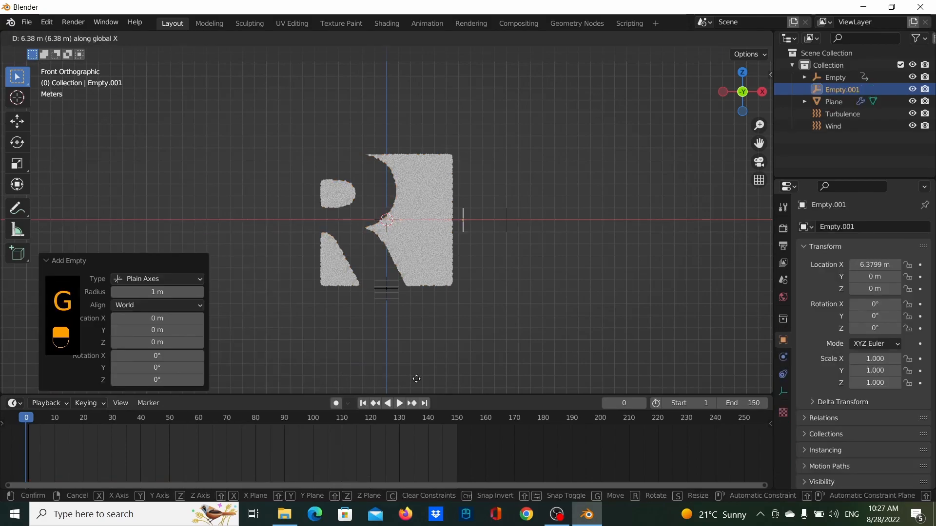
{"action": "left_click", "coordinate": [456, 389]}
{"action": "double_click", "coordinate": [873, 87]}
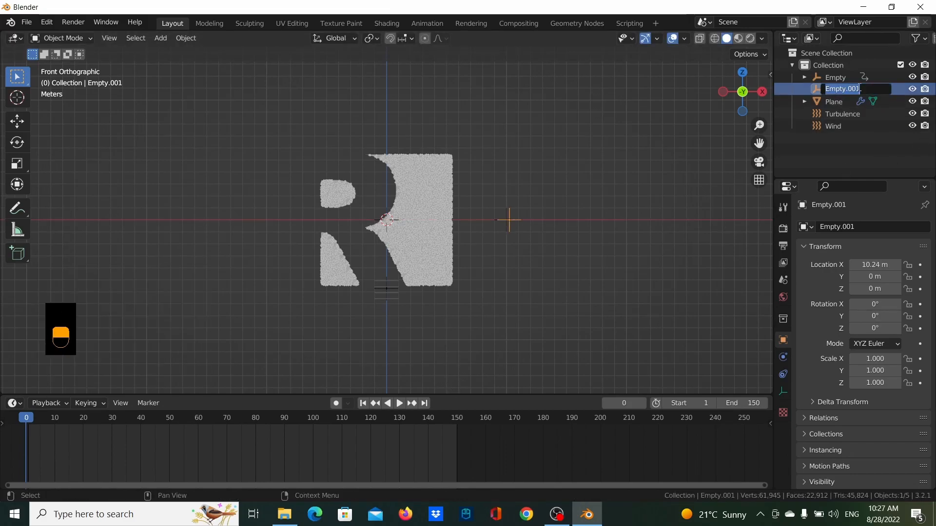
{"action": "type", "text": "MATERILA"}
{"action": "key", "text": "BackSpace"}
{"action": "key", "text": "BackSpace"}
{"action": "key", "text": "BackSpace"}
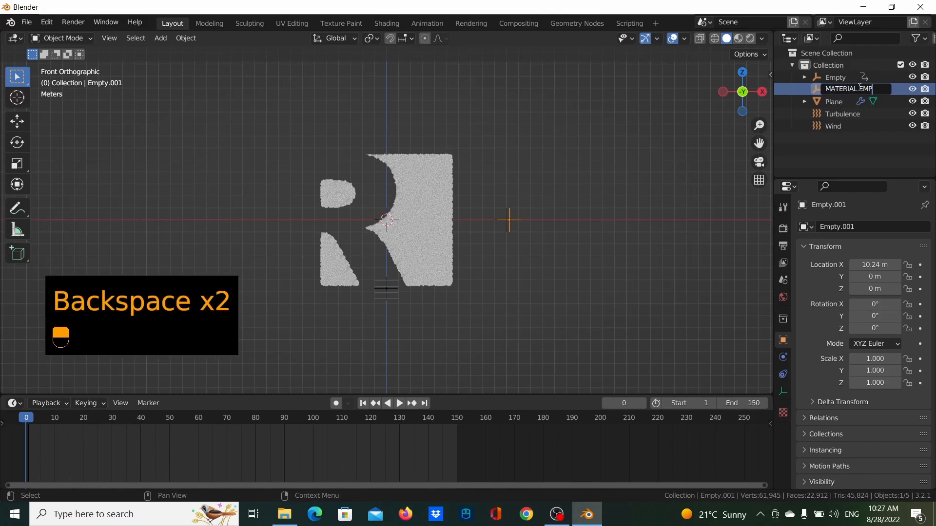
{"action": "type", "text": "IAL_EMPTY"}
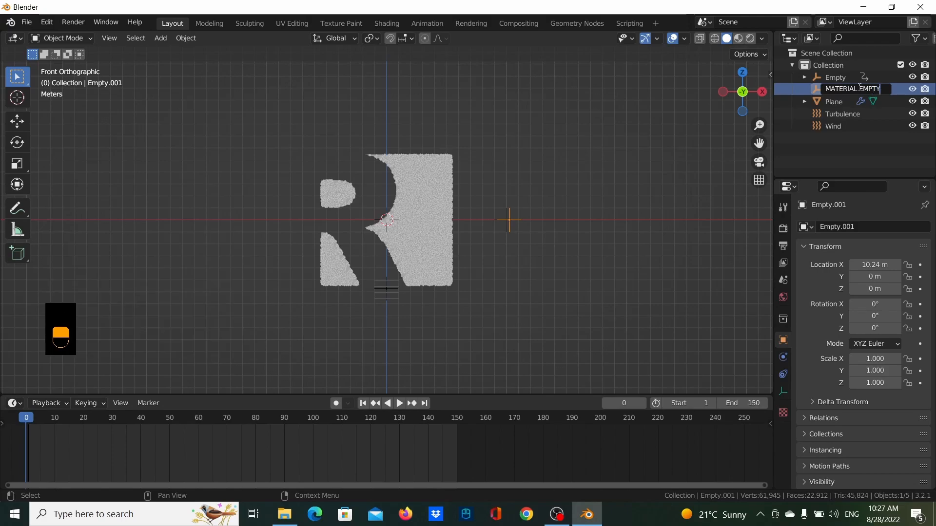
{"action": "key", "text": "Return"}
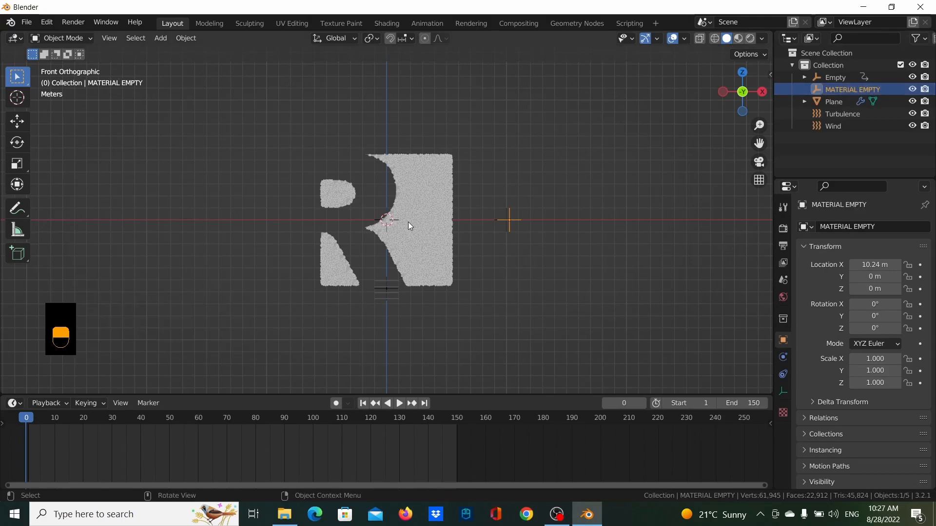
- Create a new material on the logo plane
{"action": "left_click", "coordinate": [451, 245]}
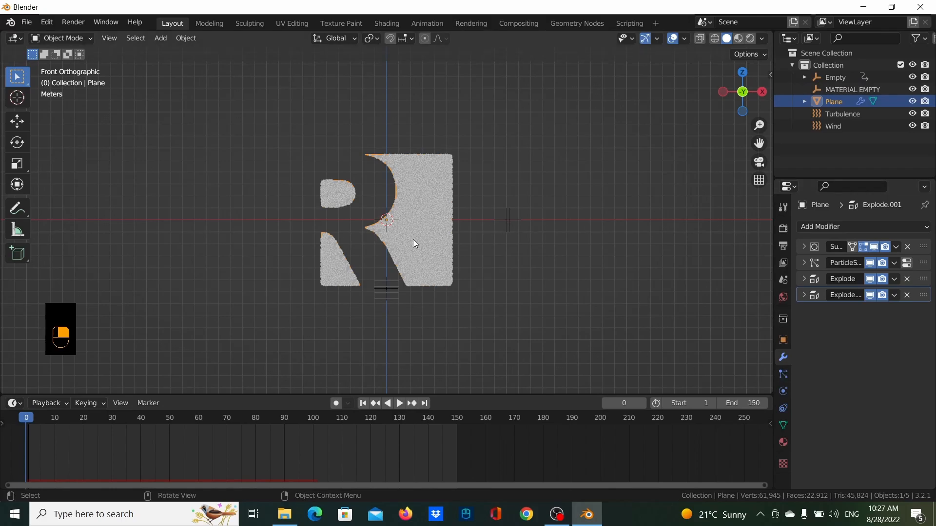
{"action": "left_click", "coordinate": [783, 442]}
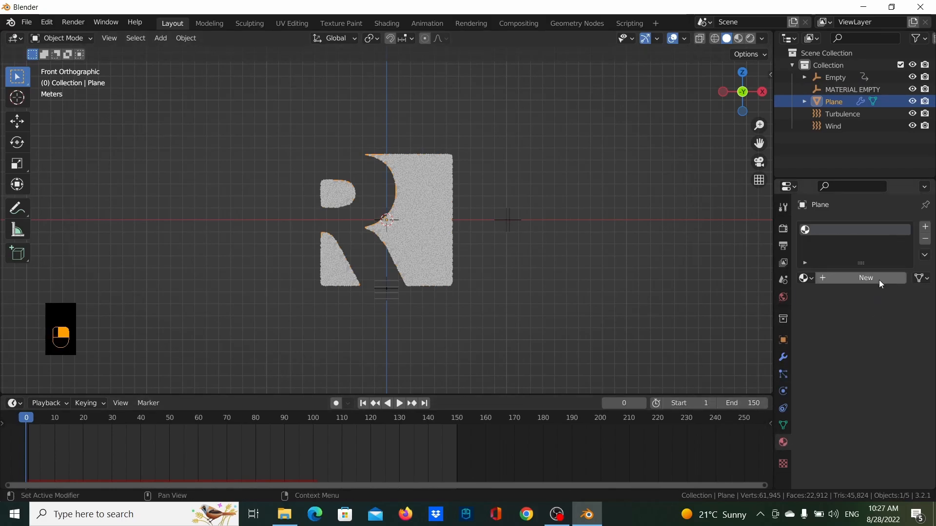
{"action": "left_click", "coordinate": [879, 280]}
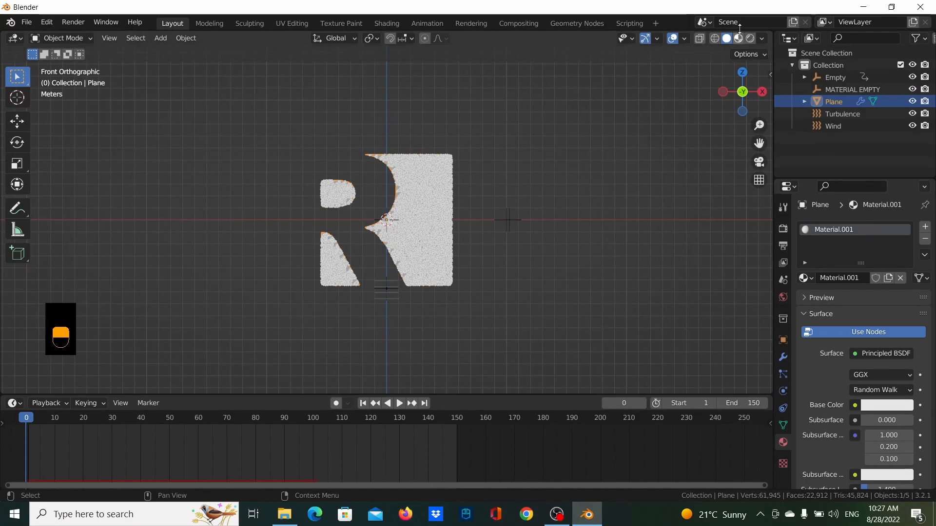
- Split the 3D viewport in two and turn the new area into a Shader Editor without its sidebar
{"action": "left_click_drag", "start_coordinate": [776, 34], "coordinate": [841, 59]}
{"action": "key", "text": "Escape"}
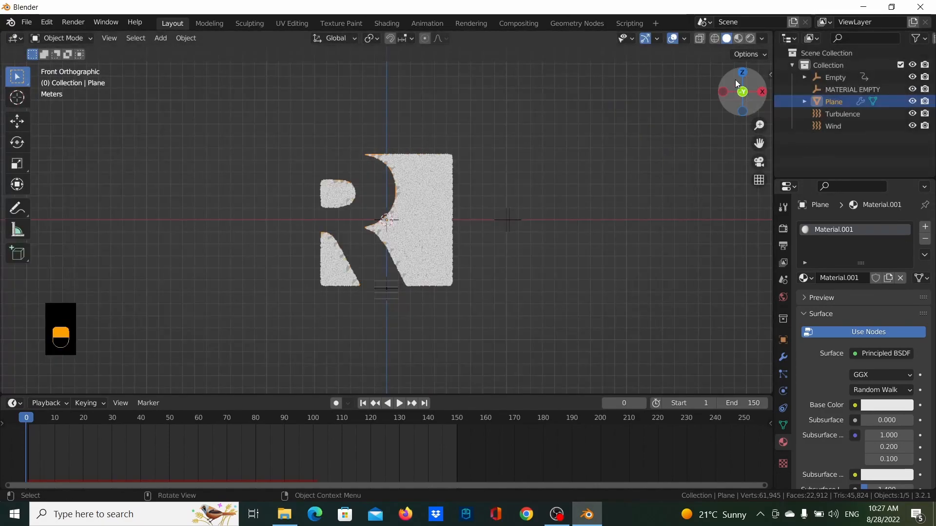
{"action": "left_click_drag", "start_coordinate": [772, 34], "coordinate": [430, 97]}
{"action": "left_click", "coordinate": [446, 39]}
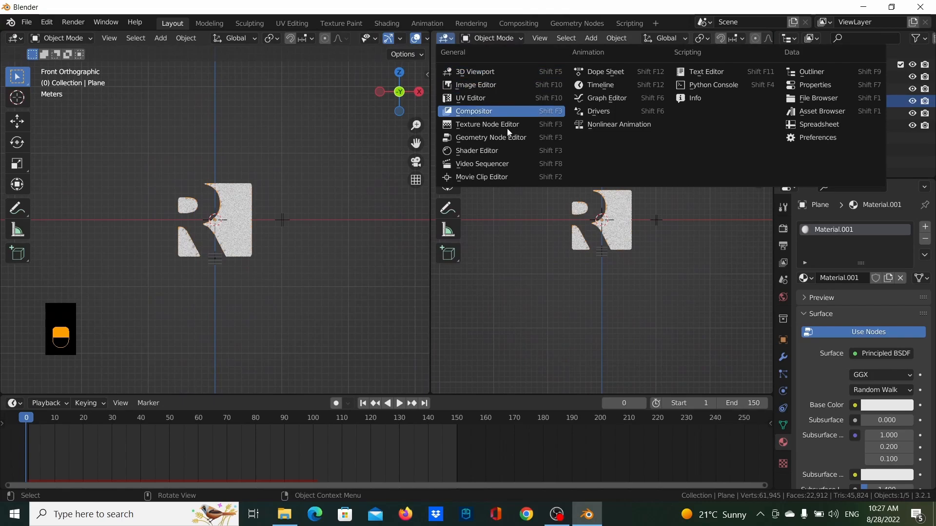
{"action": "left_click", "coordinate": [492, 155]}
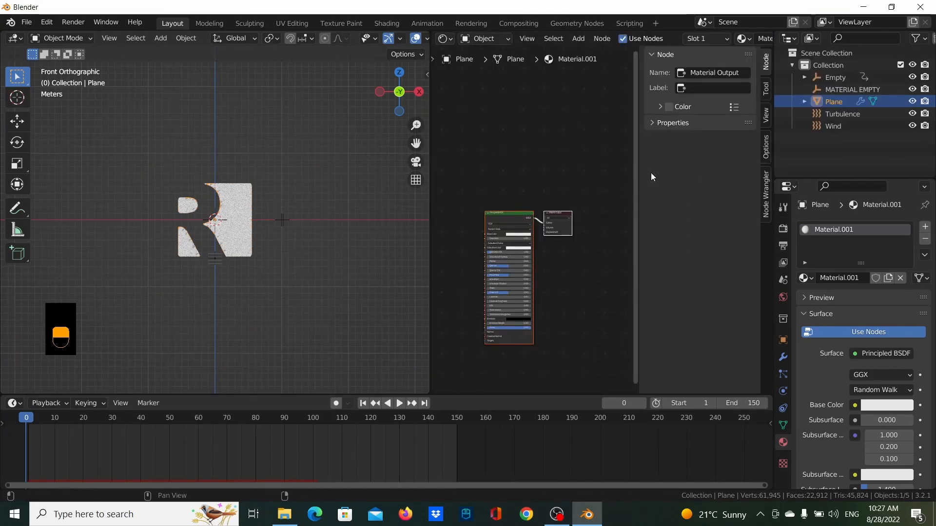
{"action": "key", "text": "n"}
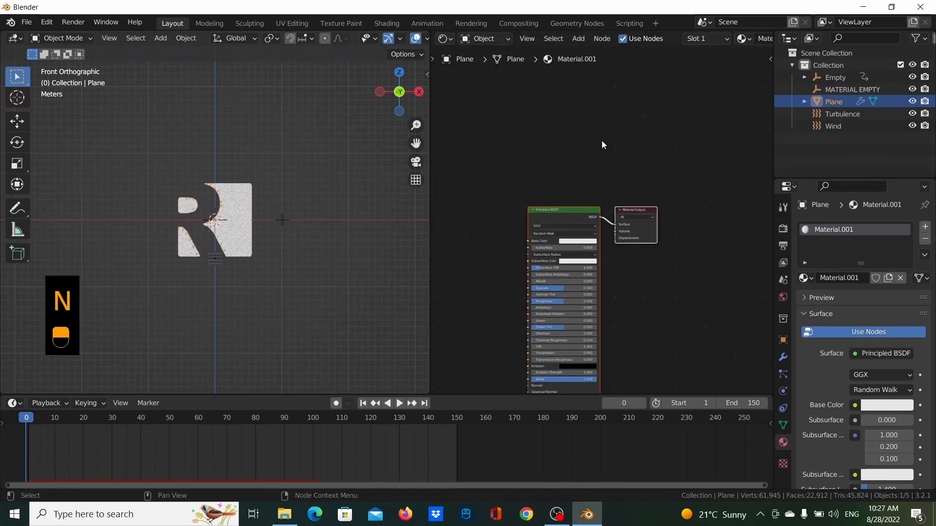
- Delete the Principled BSDF node and add an Emission shader ahead of the Material Output
{"action": "scroll", "coordinate": [603, 151], "scroll_direction": "up", "scroll_amount": 1}
{"action": "middle_click_drag", "start_coordinate": [611, 176], "coordinate": [644, 145]}
{"action": "key", "text": "x"}
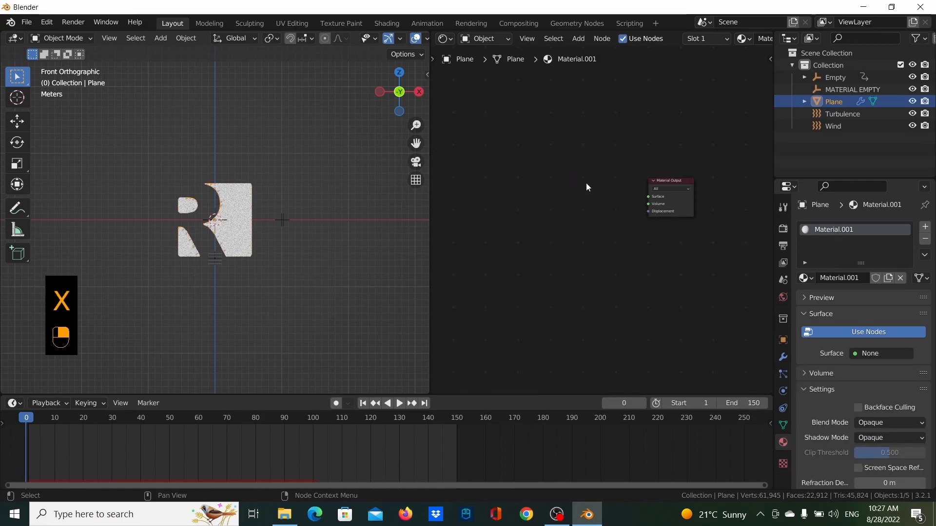
{"action": "key", "text": "shift+a"}
{"action": "type", "text": "EMIS"}
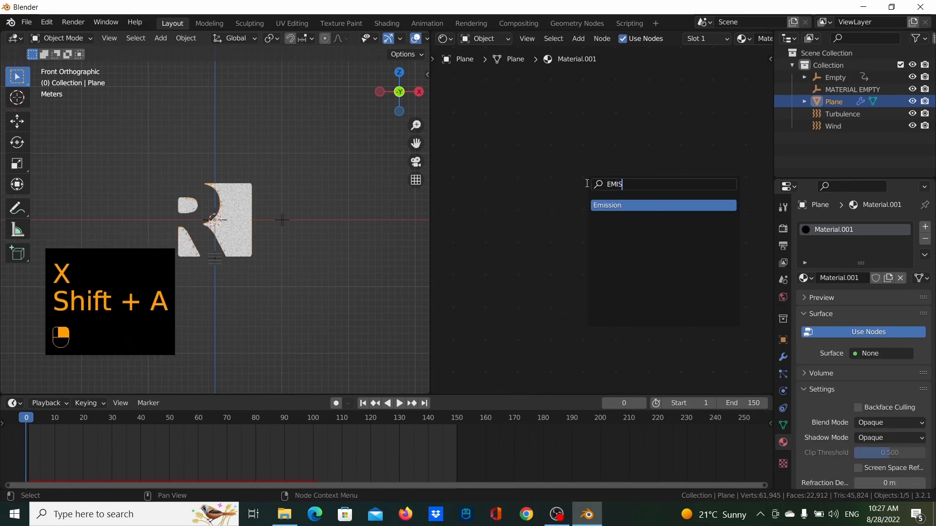
{"action": "key", "text": "Return"}
{"action": "left_click_drag", "start_coordinate": [587, 184], "coordinate": [524, 245]}
- Add a Mix Shader node and arrange it between the Emission and Material Output nodes
{"action": "key", "text": "shift+a"}
{"action": "left_click", "coordinate": [537, 246]}
{"action": "type", "text": "MIX"}
{"action": "key", "text": "Down"}
{"action": "key", "text": "Return"}
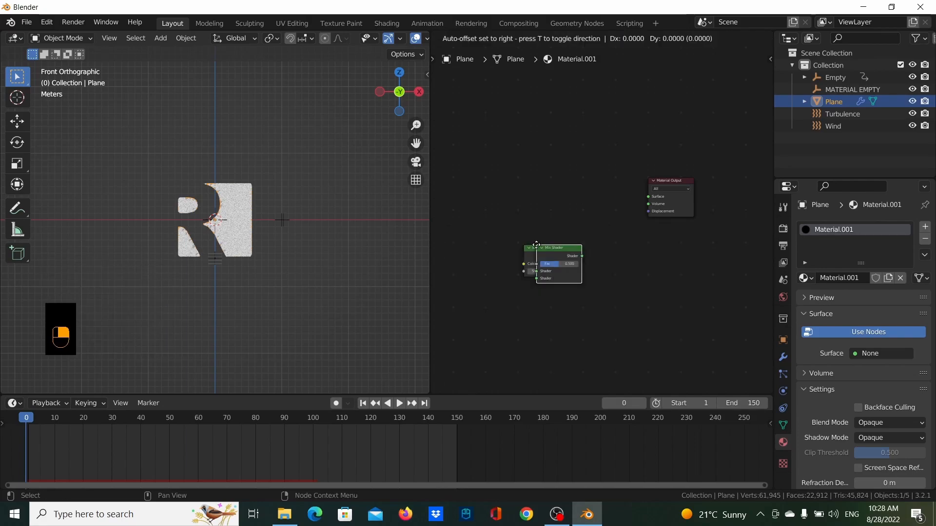
{"action": "left_click", "coordinate": [586, 271]}
{"action": "left_click_drag", "start_coordinate": [546, 249], "coordinate": [553, 219]}
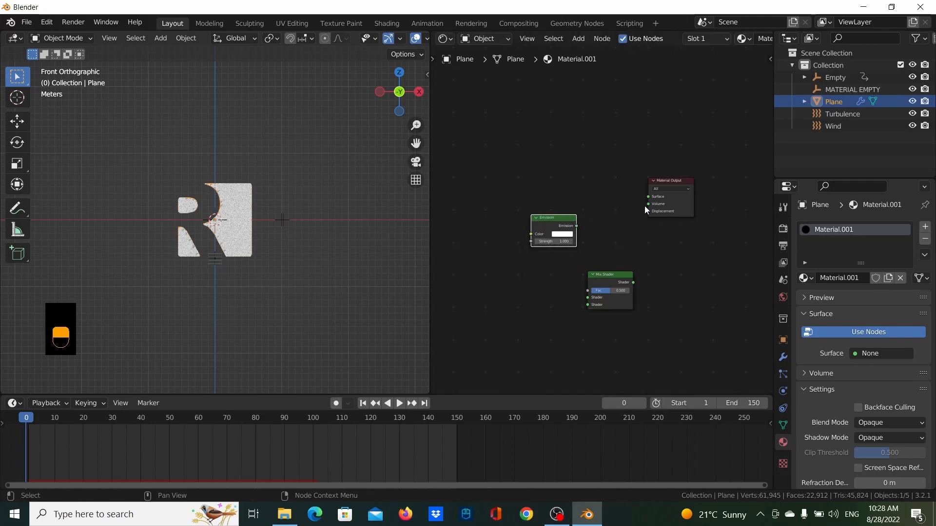
{"action": "left_click_drag", "start_coordinate": [676, 180], "coordinate": [716, 178]}
{"action": "left_click_drag", "start_coordinate": [623, 274], "coordinate": [639, 223]}
- Add a Transparent BSDF node beneath the Emission node and adjust the Mix Shader's placement
{"action": "key", "text": "shift+a"}
{"action": "left_click", "coordinate": [596, 274]}
{"action": "type", "text": "TRA"}
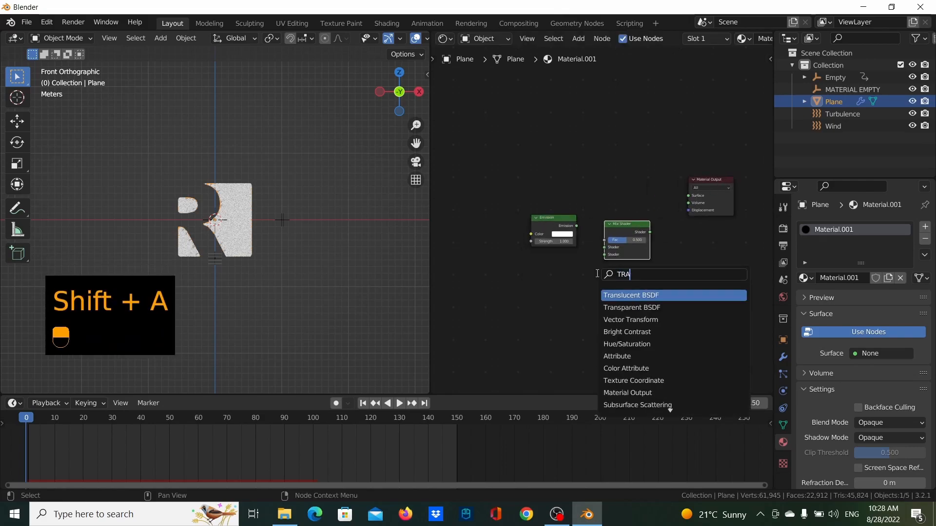
{"action": "key", "text": "Down"}
{"action": "left_click", "coordinate": [629, 307]}
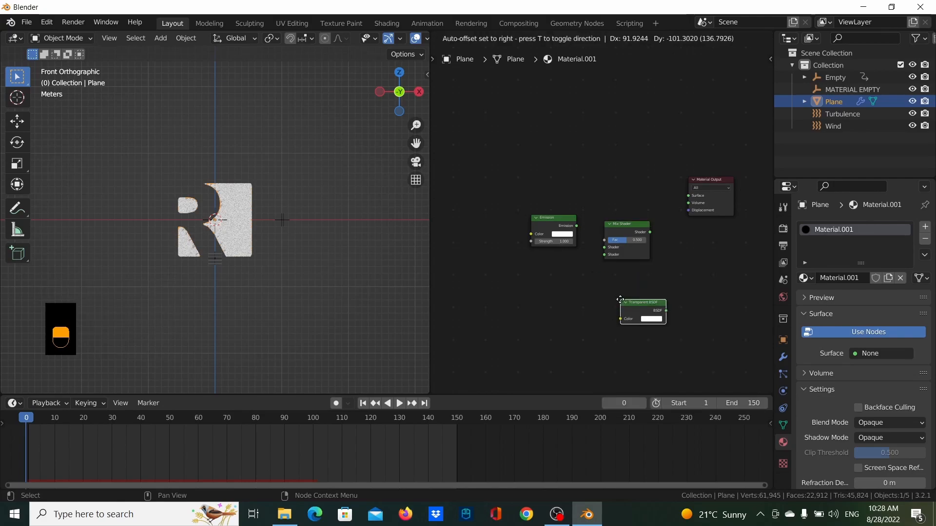
{"action": "left_click", "coordinate": [542, 281]}
{"action": "left_click_drag", "start_coordinate": [632, 232], "coordinate": [645, 229]}
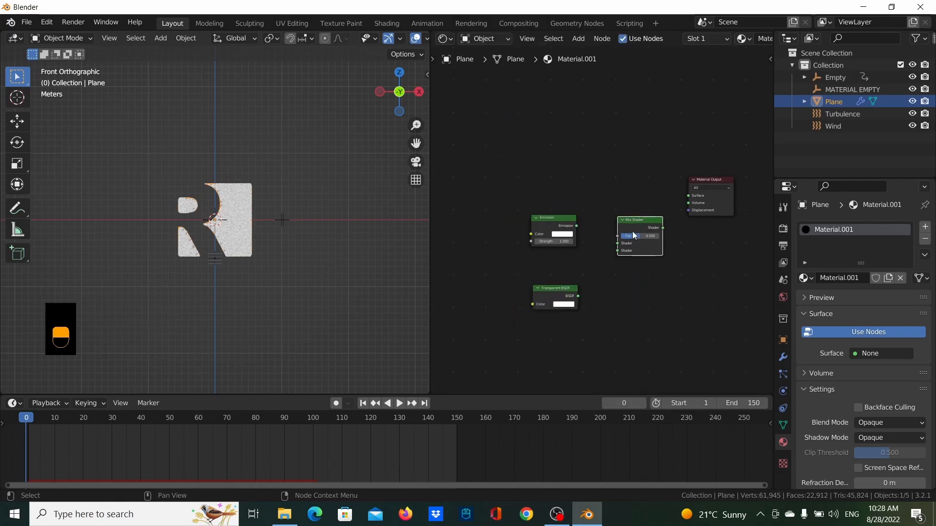
- Connect Emission and Transparent BSDF to the Mix Shader's two shader inputs and its output to the Material Output's Surface
{"action": "left_click_drag", "start_coordinate": [576, 226], "coordinate": [618, 244]}
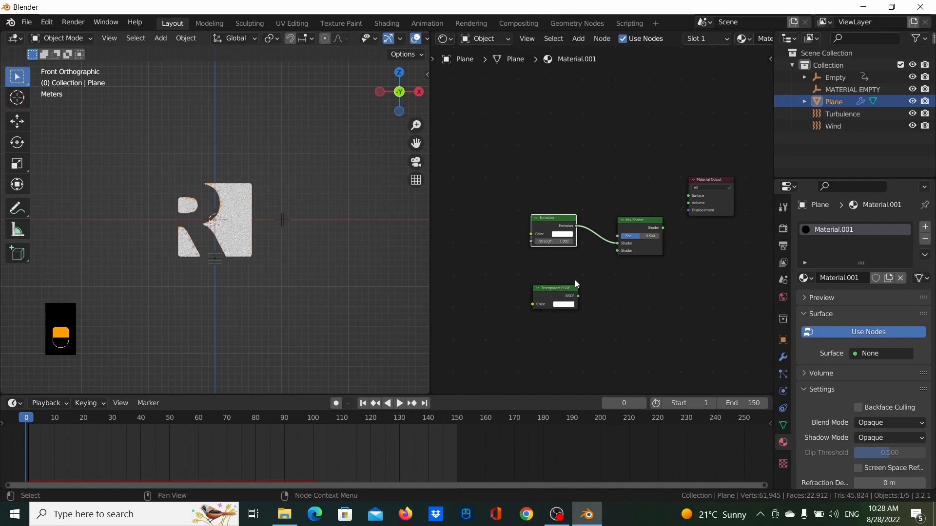
{"action": "scroll", "coordinate": [575, 280], "scroll_direction": "up", "scroll_amount": 2}
{"action": "left_click_drag", "start_coordinate": [566, 338], "coordinate": [627, 270]}
{"action": "left_click_drag", "start_coordinate": [664, 223], "coordinate": [751, 185]}
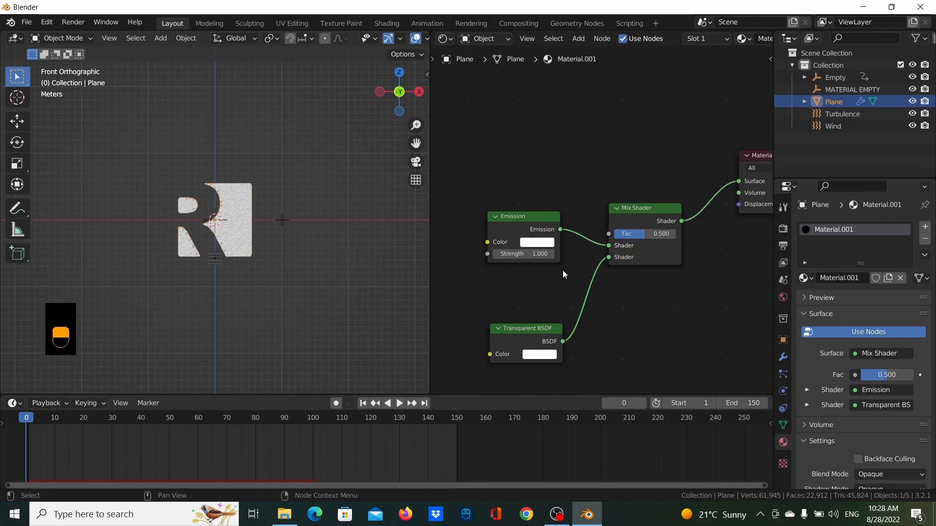
- Set the Emission color to cyan (hue about 0.555, saturation about 0.998) and its strength to 2.5
{"action": "left_click", "coordinate": [537, 242]}
{"action": "mouse_move", "coordinate": [565, 130]}
{"action": "left_mouse_down"}
{"action": "mouse_move", "coordinate": [579, 96]}
{"action": "mouse_move", "coordinate": [570, 93]}
{"action": "left_mouse_up"}
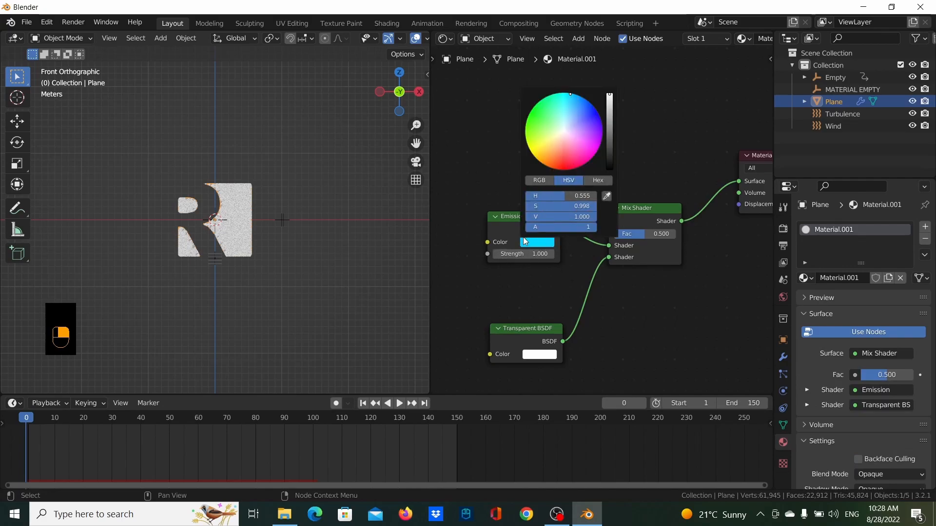
{"action": "left_click", "coordinate": [523, 254]}
{"action": "type", "text": "2"}
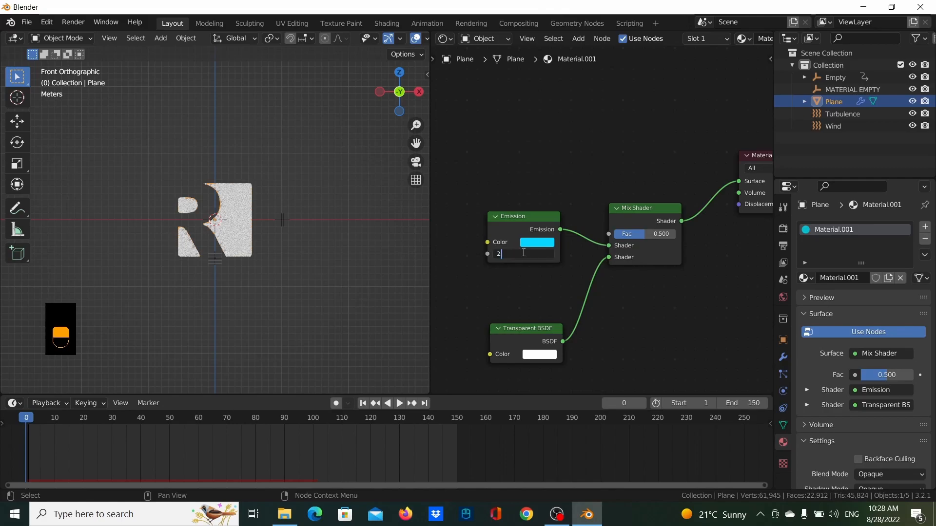
{"action": "type", "text": ".5"}
{"action": "key", "text": "Return"}
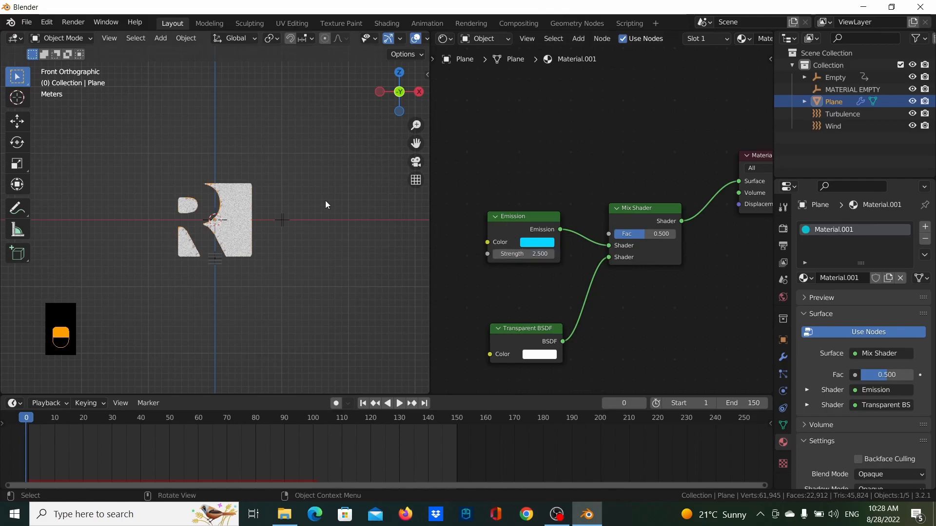
- Switch the 3D viewport to Rendered shading and frame the logo
{"action": "key", "text": "z"}
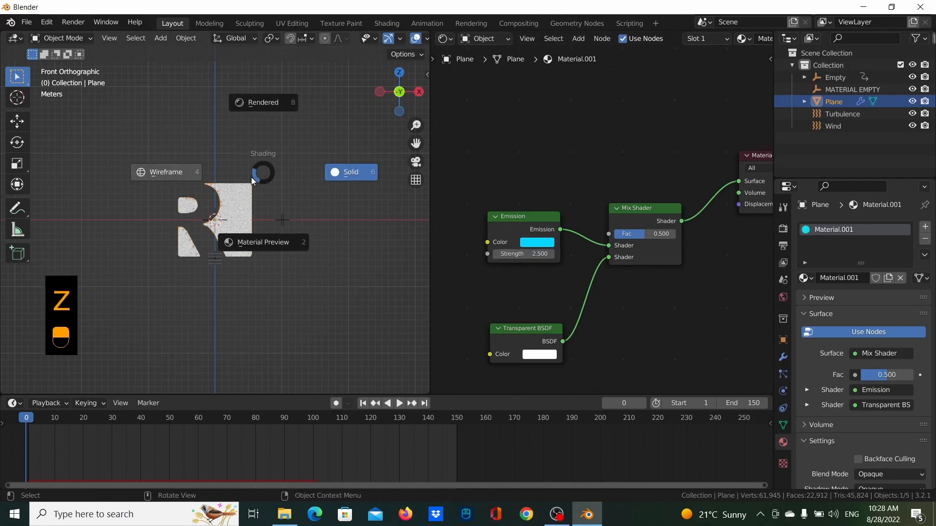
{"action": "left_click", "coordinate": [265, 110]}
{"action": "scroll", "coordinate": [261, 205], "scroll_direction": "up", "scroll_amount": 4}
{"action": "scroll", "coordinate": [249, 224], "scroll_direction": "up", "scroll_amount": 4}
{"action": "scroll", "coordinate": [244, 232], "scroll_direction": "down", "scroll_amount": 4}
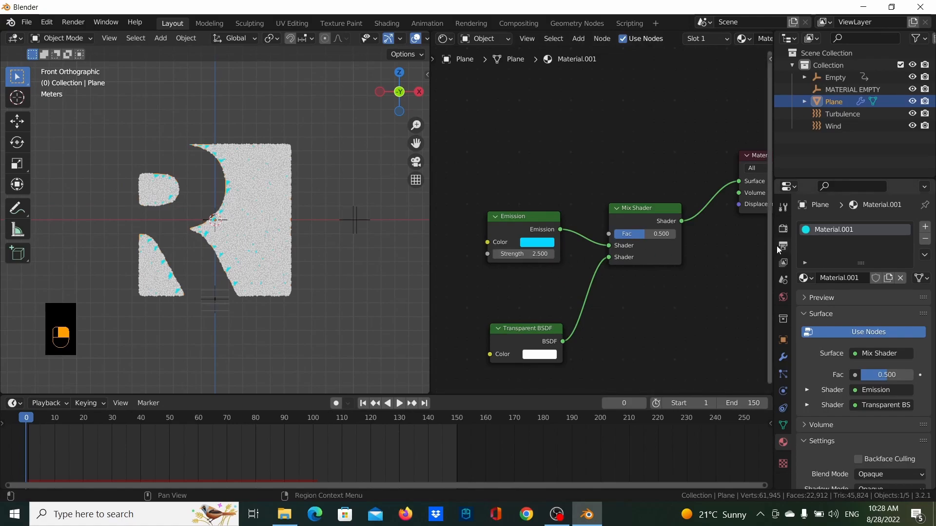
- Enable Bloom, Ambient Occlusion, Screen Space Reflections and Motion Blur in the Eevee render settings and collapse Sampling
{"action": "left_click", "coordinate": [783, 230]}
{"action": "left_click", "coordinate": [813, 328]}
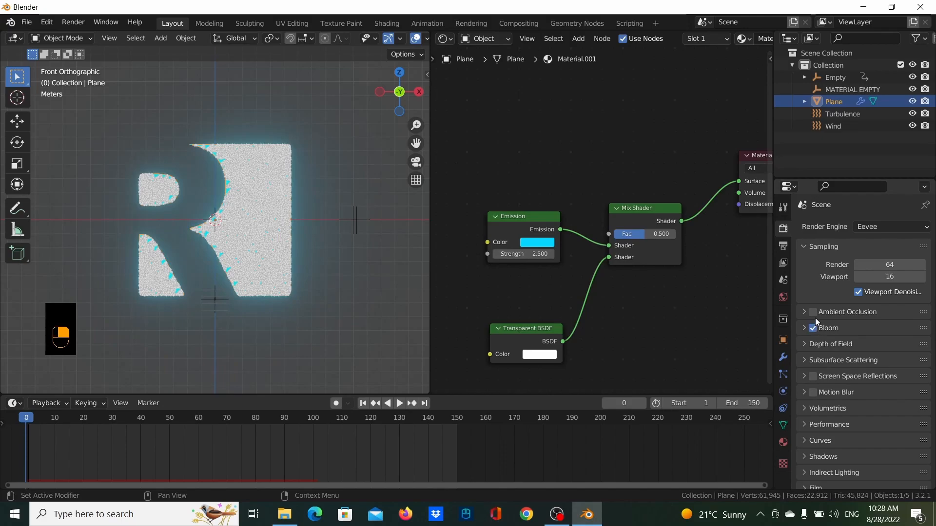
{"action": "left_click", "coordinate": [813, 312]}
{"action": "left_click", "coordinate": [813, 376]}
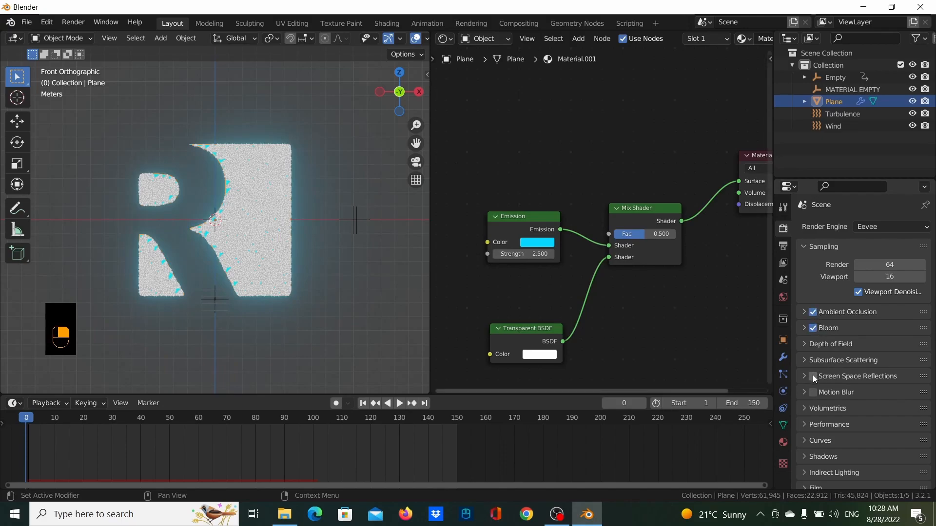
{"action": "left_click", "coordinate": [812, 392]}
{"action": "left_click", "coordinate": [815, 248]}
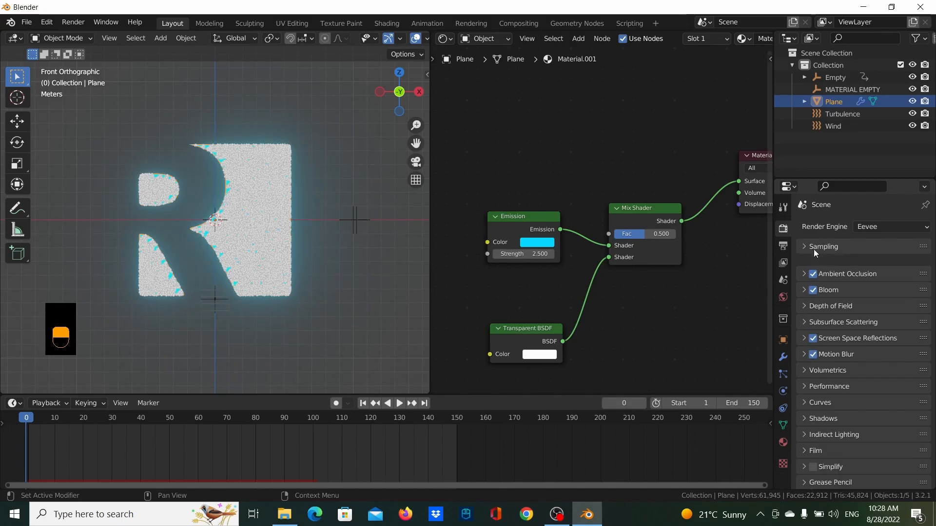
- Add linked Texture Coordinate, Mapping and Image Texture nodes to the Emission color, space them out and widen the Shader Editor
{"action": "scroll", "coordinate": [578, 246], "scroll_direction": "down", "scroll_amount": 1}
{"action": "middle_click_drag", "start_coordinate": [578, 247], "coordinate": [657, 239]}
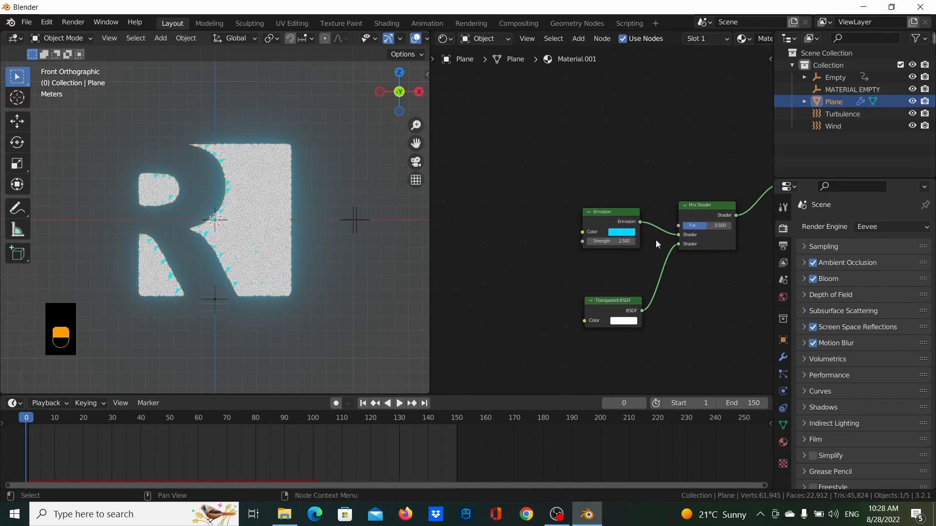
{"action": "left_click", "coordinate": [622, 215]}
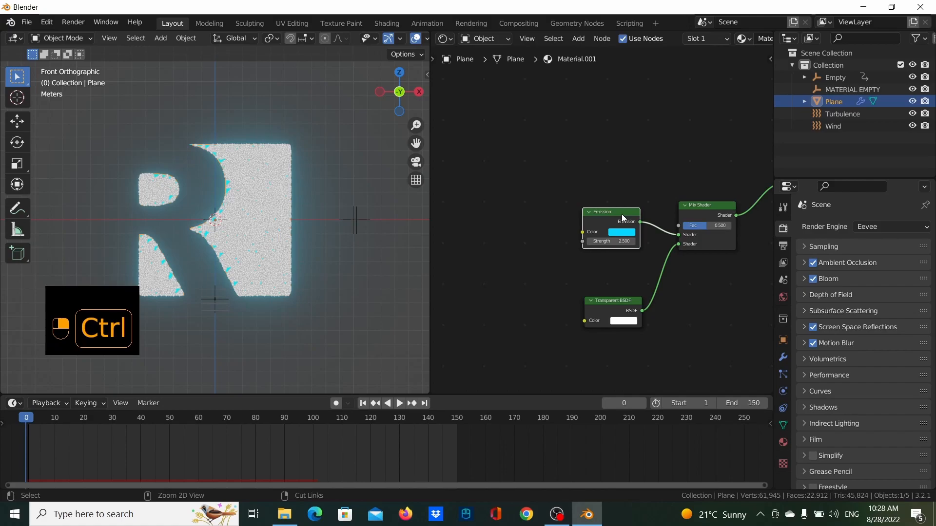
{"action": "key", "text": "ctrl+t"}
{"action": "middle_click_drag", "start_coordinate": [616, 218], "coordinate": [759, 230]}
{"action": "left_click_drag", "start_coordinate": [507, 216], "coordinate": [450, 214]}
{"action": "scroll", "coordinate": [663, 195], "scroll_direction": "up", "scroll_amount": 2}
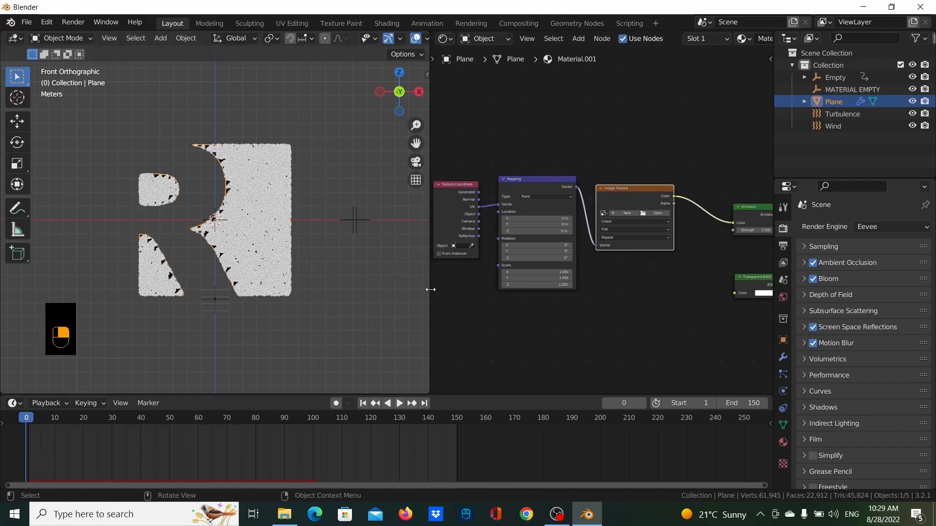
{"action": "left_click_drag", "start_coordinate": [431, 290], "coordinate": [361, 282]}
{"action": "scroll", "coordinate": [558, 269], "scroll_direction": "up", "scroll_amount": 2}
{"action": "scroll", "coordinate": [559, 269], "scroll_direction": "down", "scroll_amount": 1}
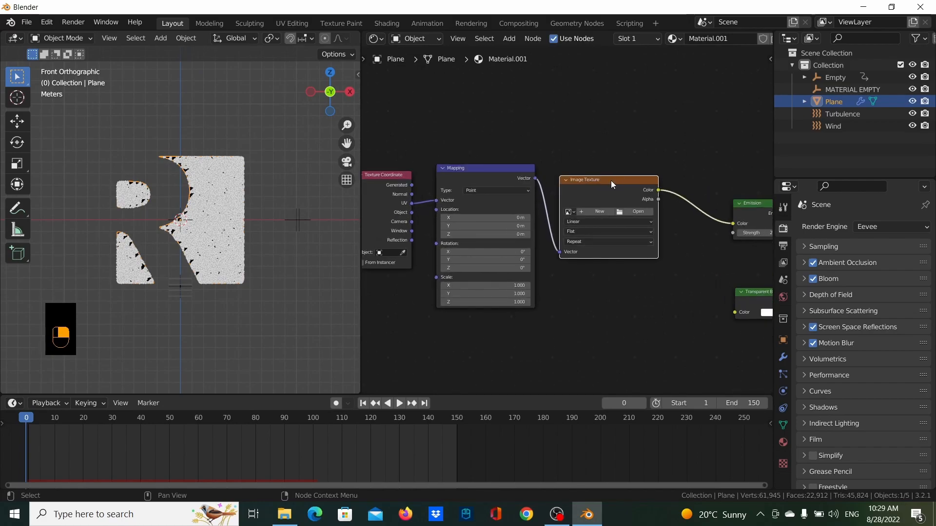
- Replace the Image Texture node with a Gradient Texture node and link the Mapping Vector output to its Vector input
{"action": "key", "text": "x"}
{"action": "key", "text": "shift+a"}
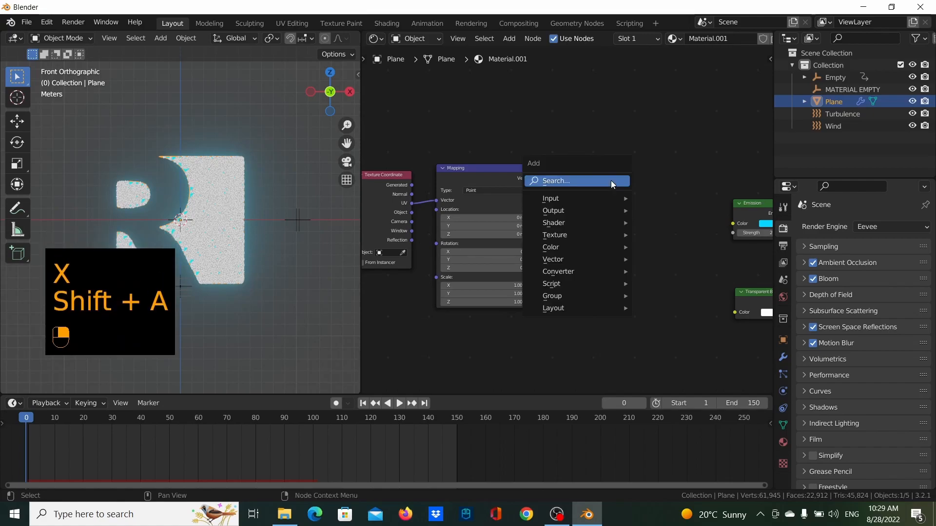
{"action": "left_click", "coordinate": [610, 180]}
{"action": "type", "text": "F"}
{"action": "key", "text": "BackSpace"}
{"action": "type", "text": "GRA"}
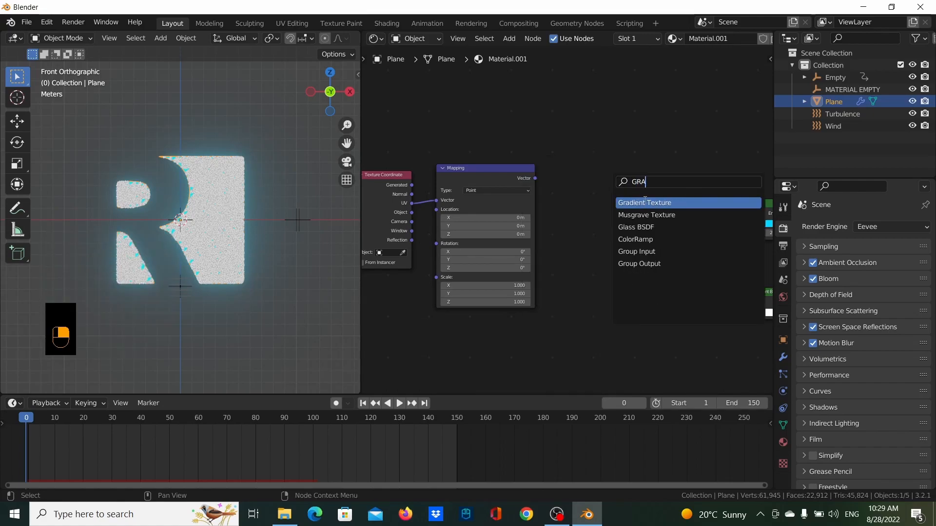
{"action": "left_click", "coordinate": [645, 200]}
{"action": "left_click_drag", "start_coordinate": [537, 181], "coordinate": [570, 252]}
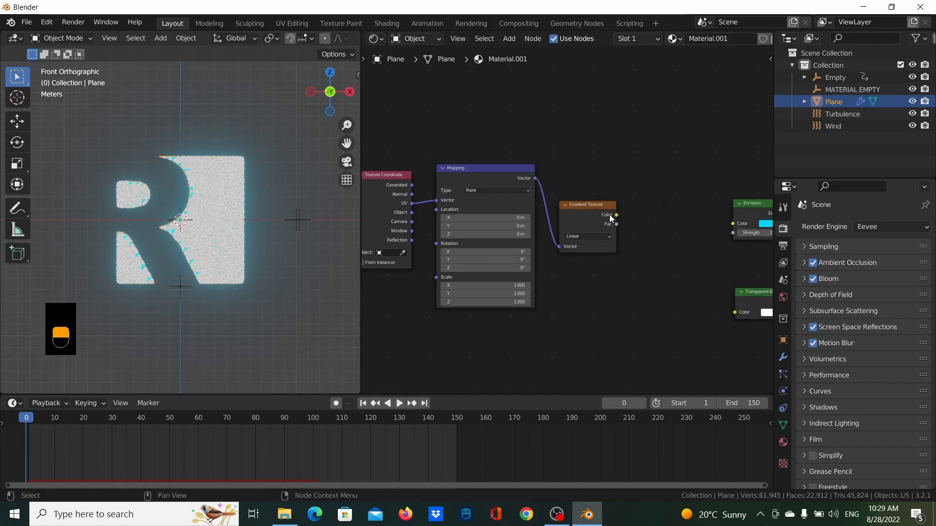
- Add a ColorRamp node above the Gradient Texture and link the gradient's Color output to the ramp's Fac input
{"action": "key", "text": "shift+a"}
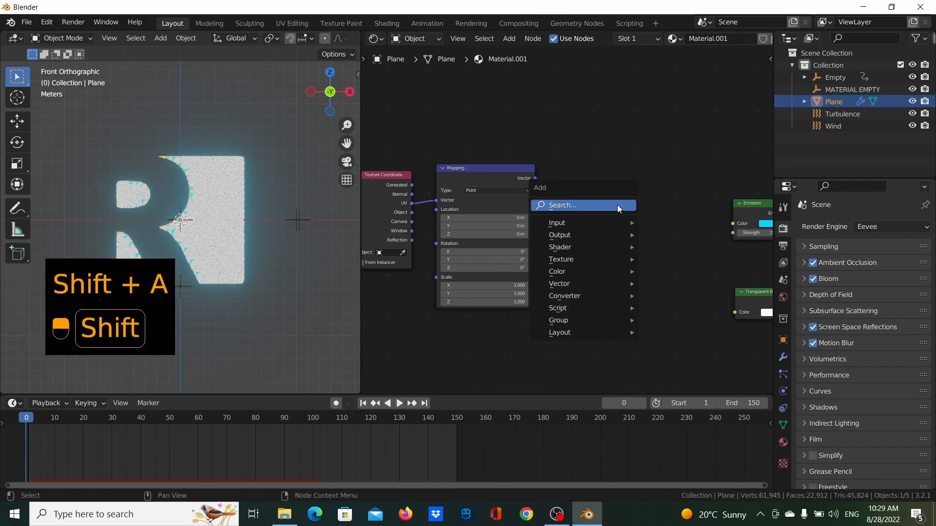
{"action": "type", "text": "COL"}
{"action": "key", "text": "Return"}
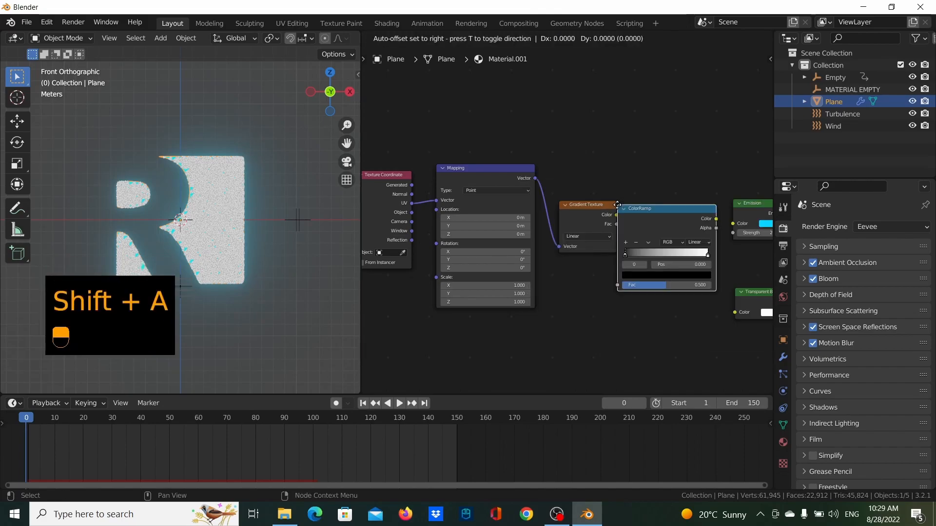
{"action": "left_click", "coordinate": [629, 99]}
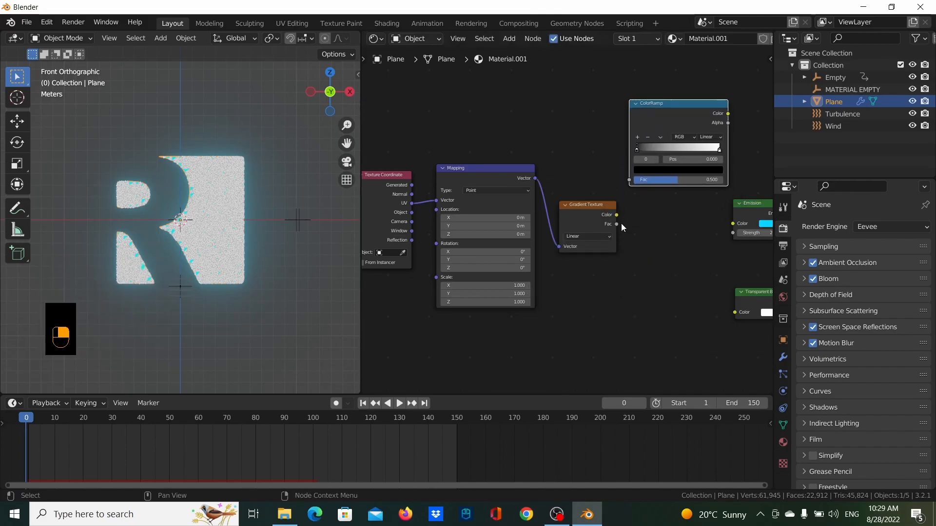
{"action": "left_click_drag", "start_coordinate": [618, 212], "coordinate": [629, 180]}
- Link the ColorRamp Color output to the Mix Shader Fac input and reposition the Emission node above the Transparent BSDF
{"action": "scroll", "coordinate": [748, 198], "scroll_direction": "down", "scroll_amount": 3}
{"action": "middle_click_drag", "start_coordinate": [762, 205], "coordinate": [682, 176]}
{"action": "left_click_drag", "start_coordinate": [683, 179], "coordinate": [696, 175]}
{"action": "left_click_drag", "start_coordinate": [649, 102], "coordinate": [735, 186]}
{"action": "left_click_drag", "start_coordinate": [676, 185], "coordinate": [657, 203]}
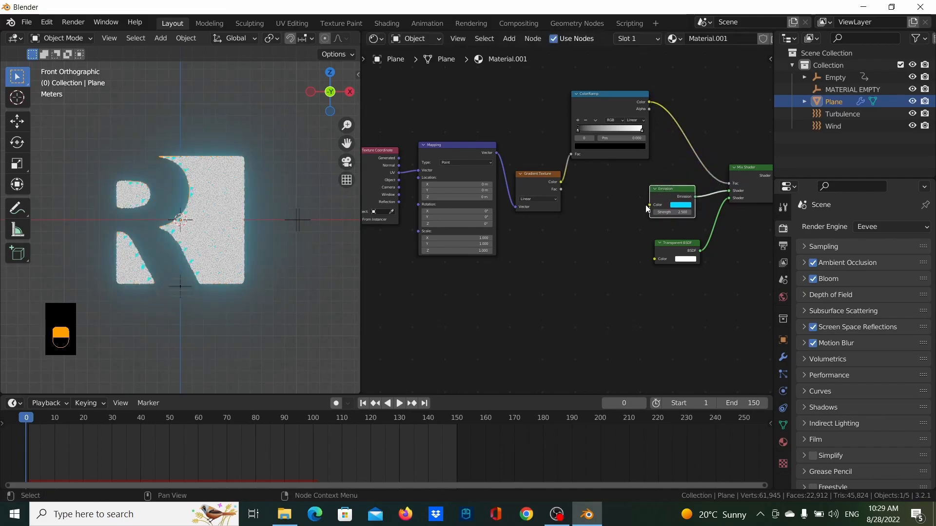
- Set the Gradient Texture type to Easing and the ColorRamp interpolation to Ease
{"action": "scroll", "coordinate": [550, 194], "scroll_direction": "up", "scroll_amount": 2}
{"action": "middle_click_drag", "start_coordinate": [542, 194], "coordinate": [661, 200]}
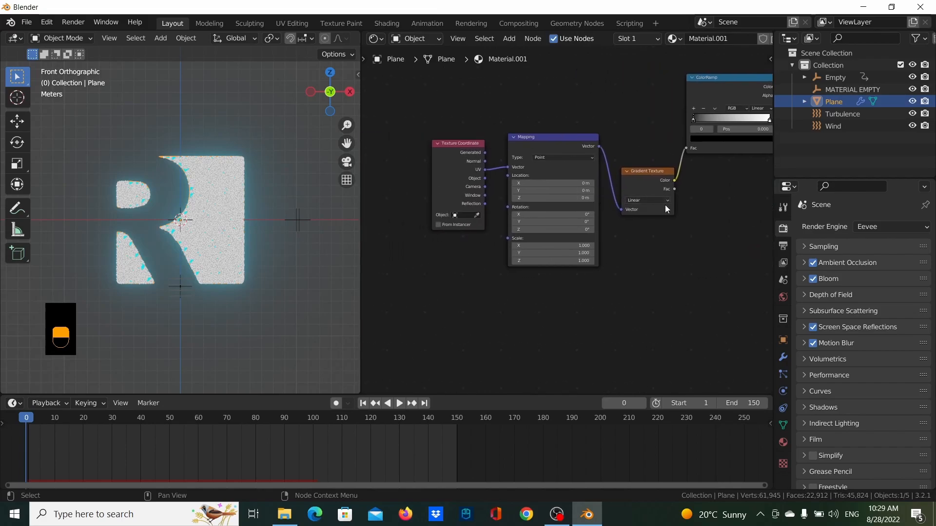
{"action": "left_click", "coordinate": [662, 201]}
{"action": "left_click", "coordinate": [648, 226]}
{"action": "middle_click_drag", "start_coordinate": [692, 226], "coordinate": [557, 244]}
{"action": "left_click", "coordinate": [626, 127]}
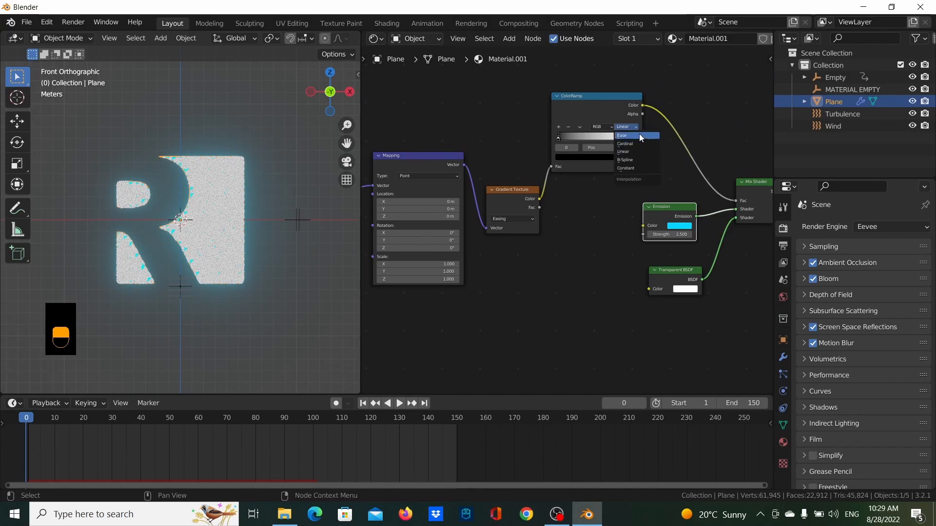
{"action": "left_click", "coordinate": [639, 134]}
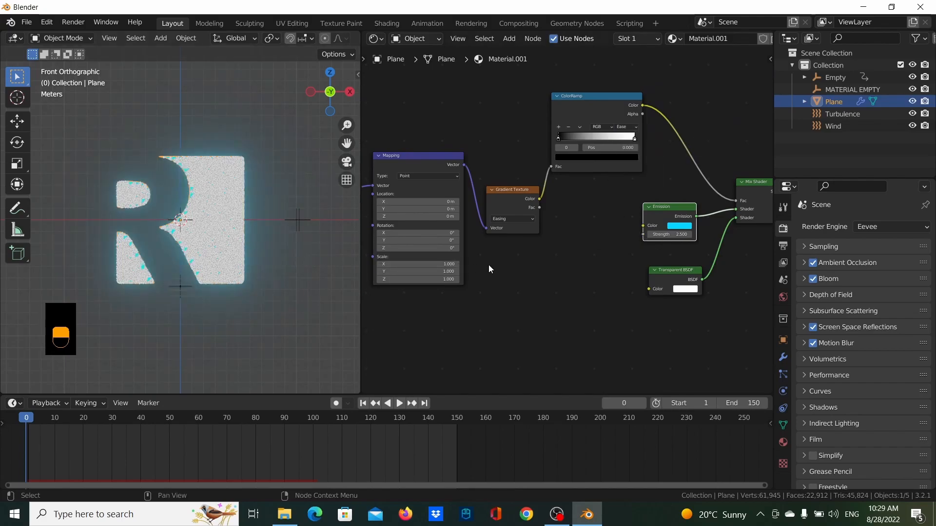
- Link the Texture Coordinate Object output to the Mapping Vector input and choose MATERIAL EMPTY as its reference object
{"action": "middle_click_drag", "start_coordinate": [489, 264], "coordinate": [590, 251]}
{"action": "scroll", "coordinate": [475, 229], "scroll_direction": "up", "scroll_amount": 2}
{"action": "middle_click_drag", "start_coordinate": [462, 221], "coordinate": [506, 262]}
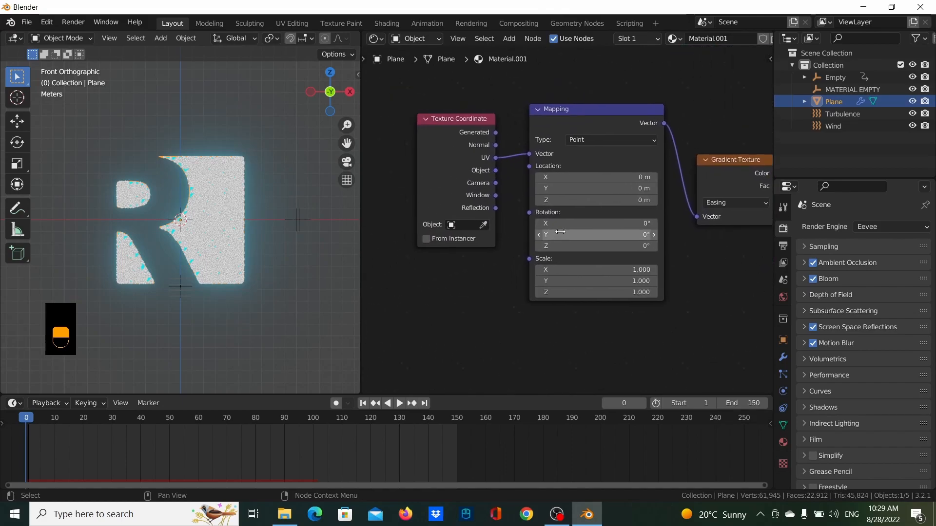
{"action": "scroll", "coordinate": [507, 191], "scroll_direction": "up", "scroll_amount": 2}
{"action": "left_click_drag", "start_coordinate": [491, 183], "coordinate": [535, 159]}
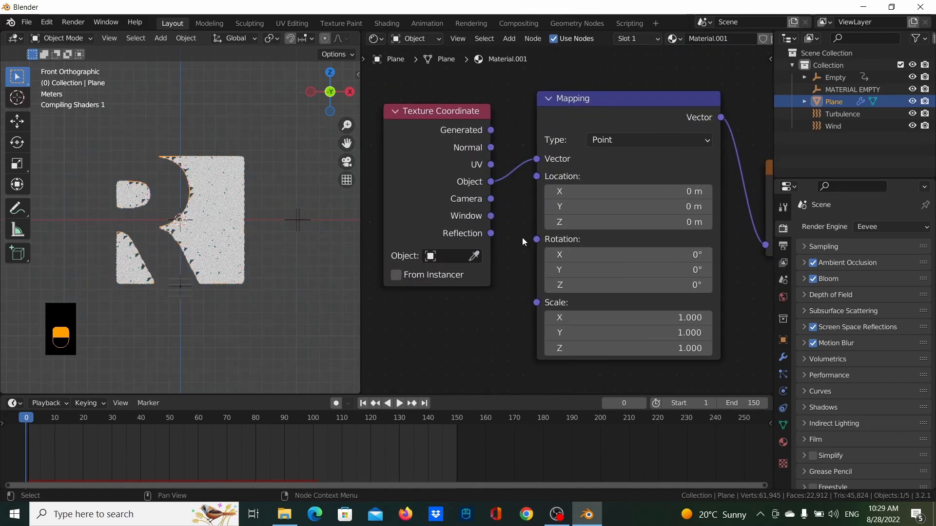
{"action": "left_click", "coordinate": [439, 259]}
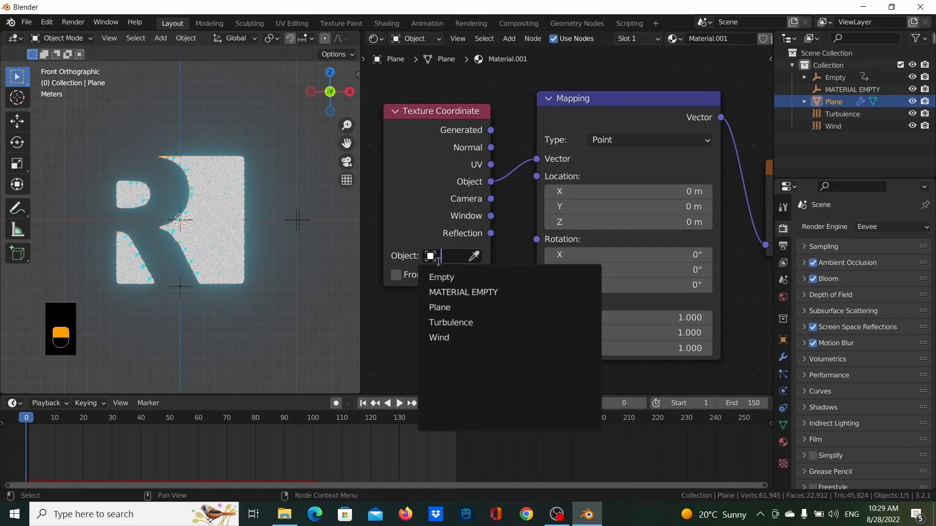
{"action": "left_click", "coordinate": [440, 291]}
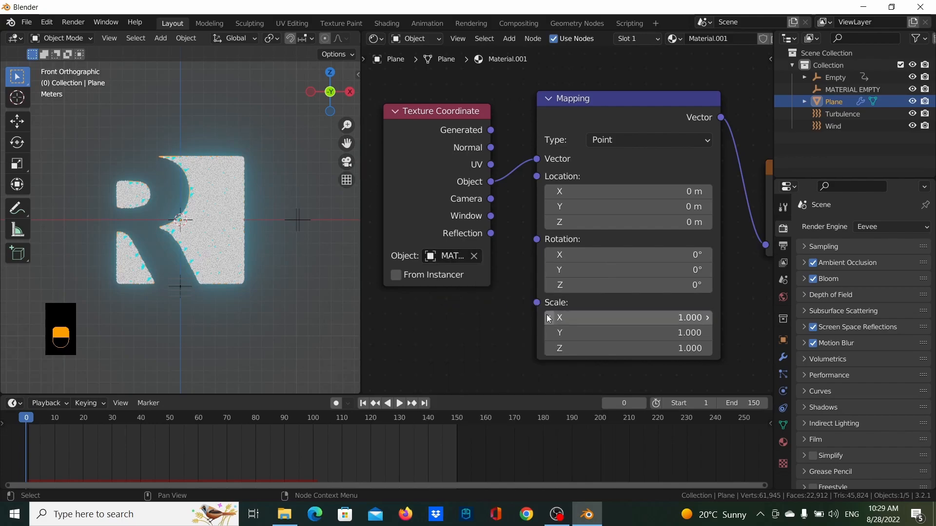
{"action": "scroll", "coordinate": [466, 289], "scroll_direction": "down", "scroll_amount": 1}
{"action": "scroll", "coordinate": [467, 289], "scroll_direction": "down", "scroll_amount": 1}
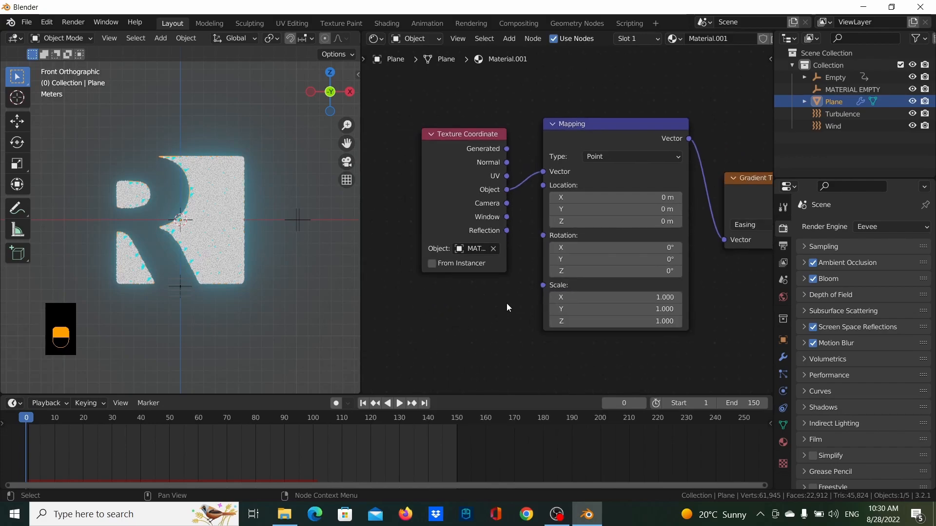
{"action": "middle_click_drag", "start_coordinate": [507, 308], "coordinate": [478, 287]}
{"action": "middle_click_drag", "start_coordinate": [606, 271], "coordinate": [567, 272]}
{"action": "scroll", "coordinate": [653, 282], "scroll_direction": "down", "scroll_amount": 7}
{"action": "middle_click_drag", "start_coordinate": [660, 306], "coordinate": [512, 255]}
{"action": "middle_click_drag", "start_coordinate": [588, 249], "coordinate": [724, 223]}
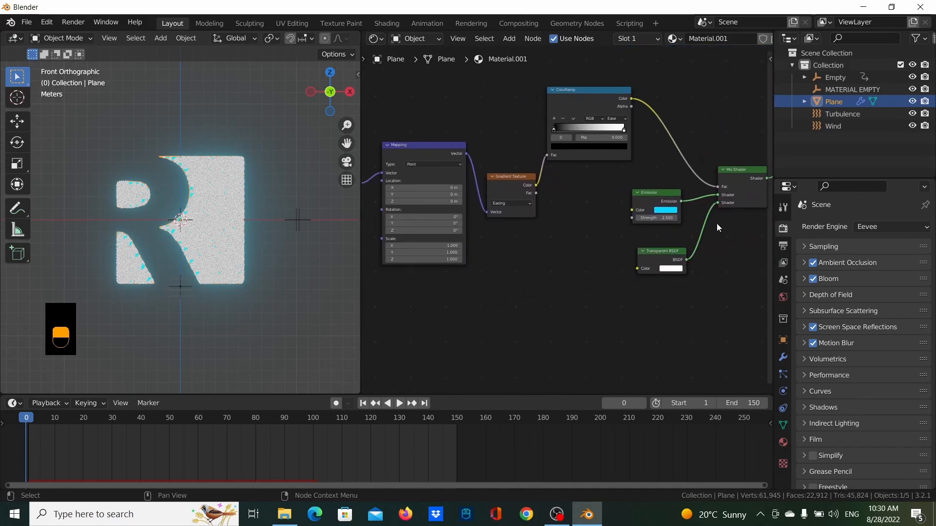
- Insert a Location keyframe for MATERIAL EMPTY at frame 20
{"action": "scroll", "coordinate": [571, 220], "scroll_direction": "down", "scroll_amount": 4}
{"action": "middle_click_drag", "start_coordinate": [568, 227], "coordinate": [595, 226]}
{"action": "left_click_drag", "start_coordinate": [361, 288], "coordinate": [532, 295]}
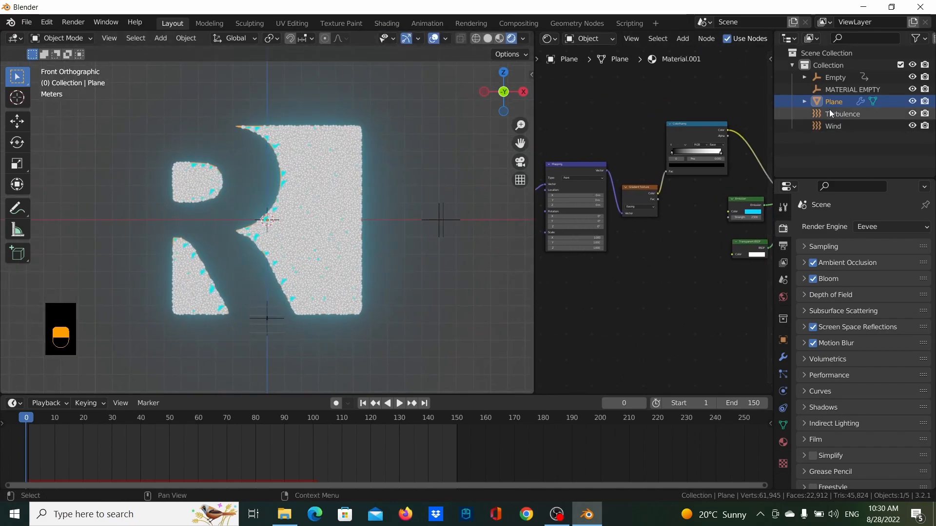
{"action": "left_click", "coordinate": [832, 90]}
{"action": "scroll", "coordinate": [430, 305], "scroll_direction": "down", "scroll_amount": 2}
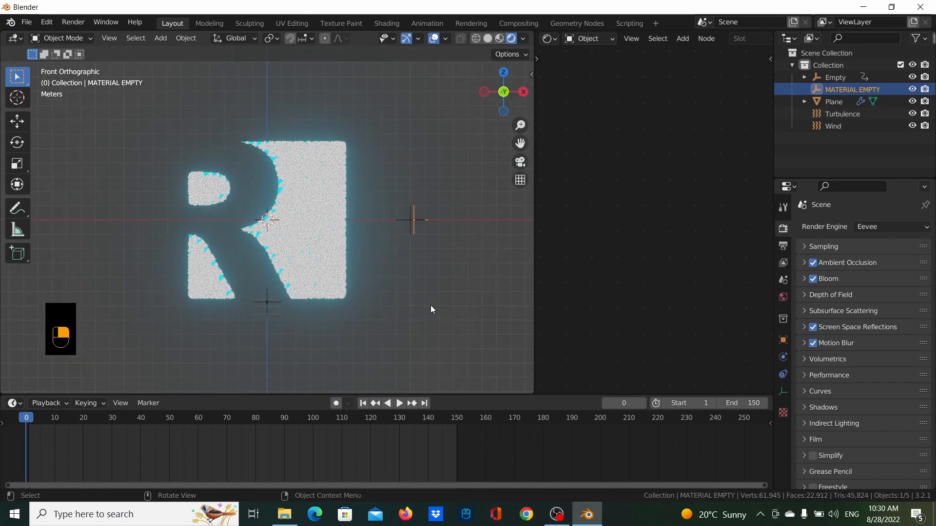
{"action": "scroll", "coordinate": [351, 347], "scroll_direction": "up", "scroll_amount": 1}
{"action": "left_click", "coordinate": [84, 419]}
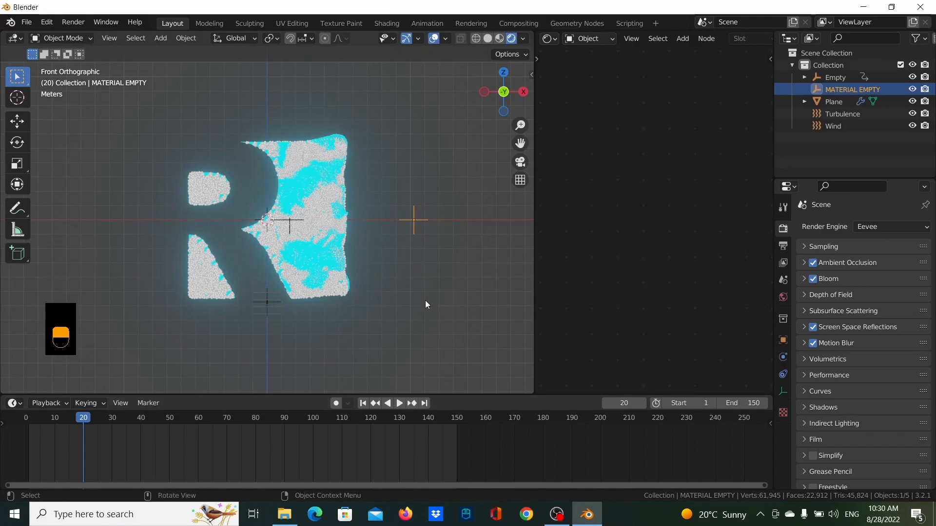
{"action": "key", "text": "i"}
{"action": "left_click", "coordinate": [429, 283]}
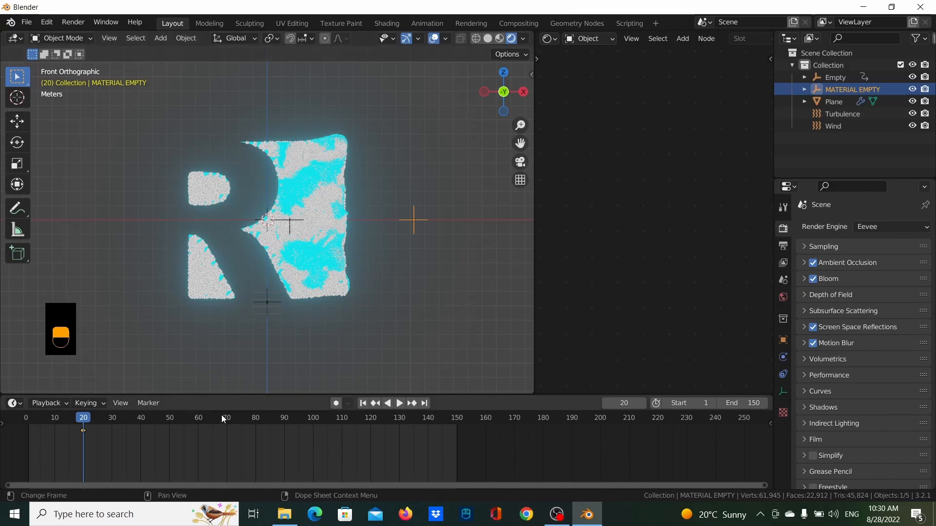
- Try to move MATERIAL EMPTY about -34.1 m along X at frame 80 and keyframe its location
{"action": "left_click_drag", "start_coordinate": [204, 420], "coordinate": [256, 425]}
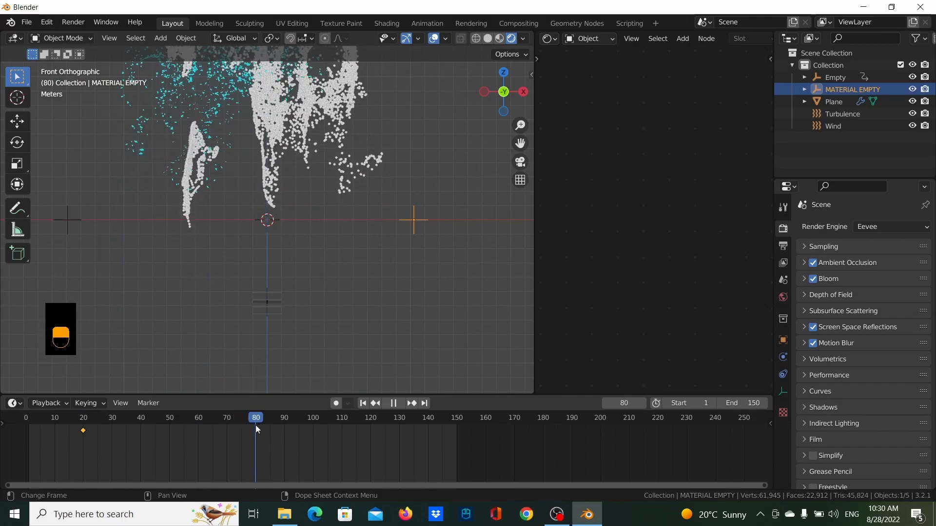
{"action": "left_click_drag", "start_coordinate": [255, 425], "coordinate": [256, 425]}
{"action": "scroll", "coordinate": [396, 335], "scroll_direction": "down", "scroll_amount": 3}
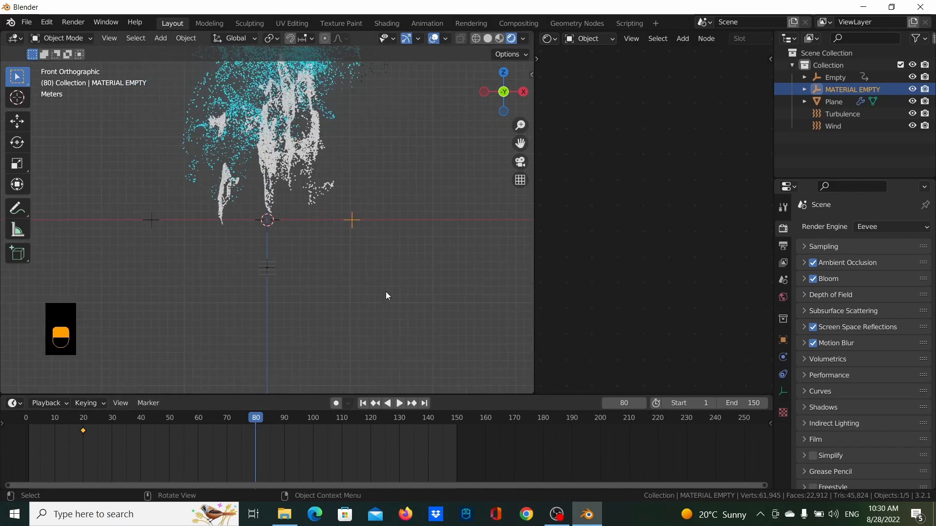
{"action": "scroll", "coordinate": [361, 317], "scroll_direction": "down", "scroll_amount": 1}
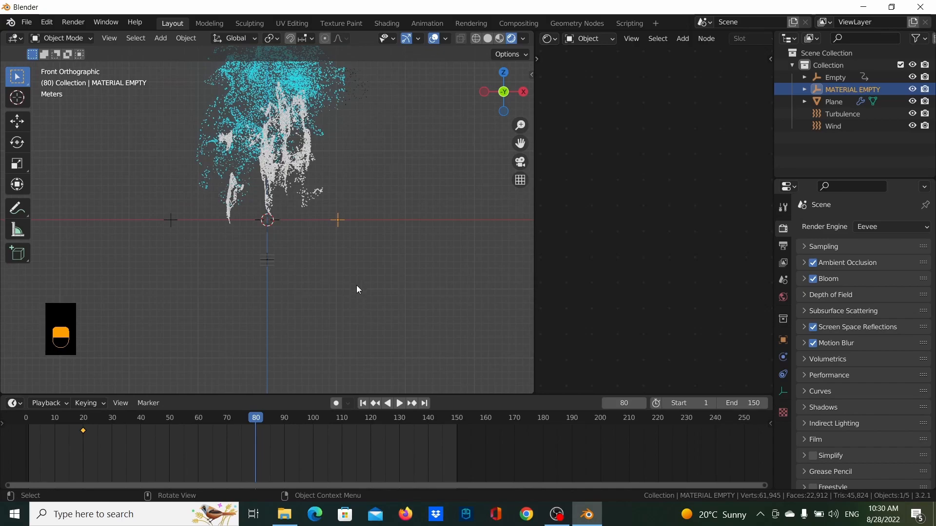
{"action": "key", "text": "g"}
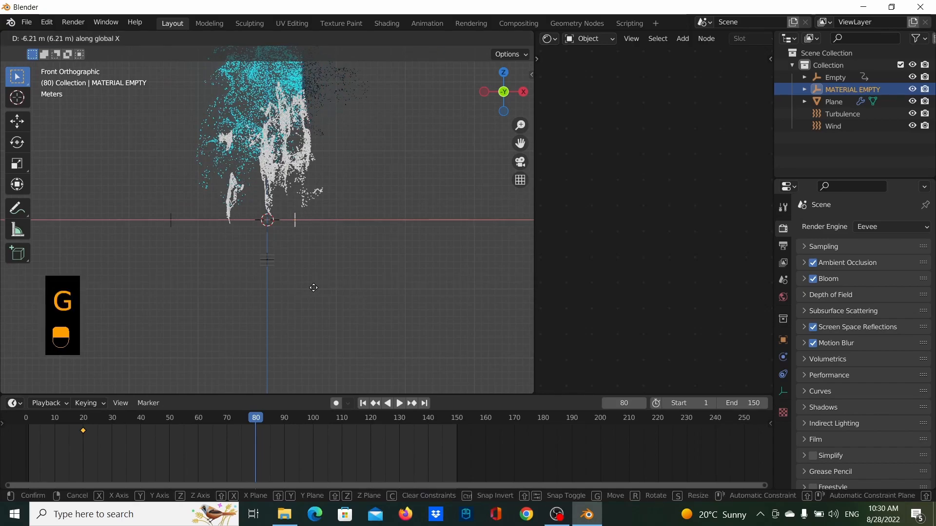
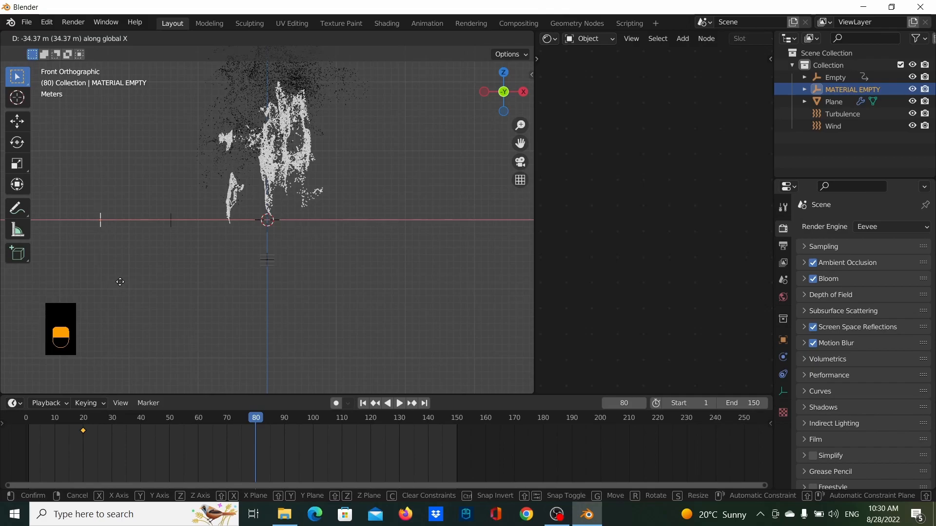
{"action": "left_click", "coordinate": [121, 282]}
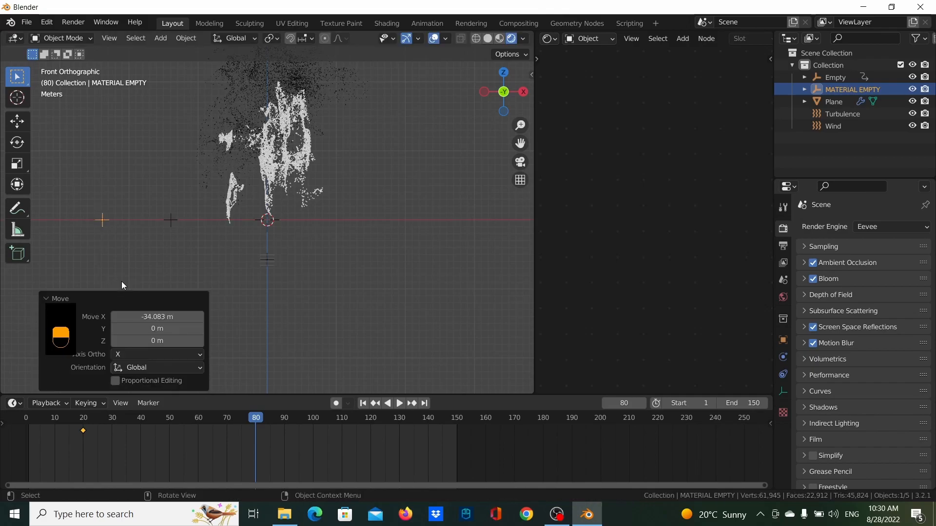
{"action": "left_click", "coordinate": [250, 262]}
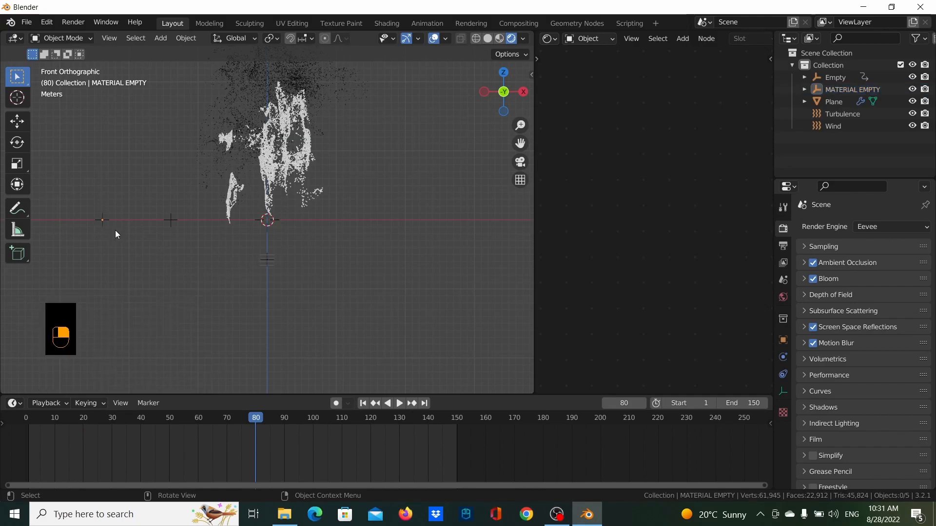
{"action": "key", "text": "i"}
{"action": "left_click", "coordinate": [171, 285]}
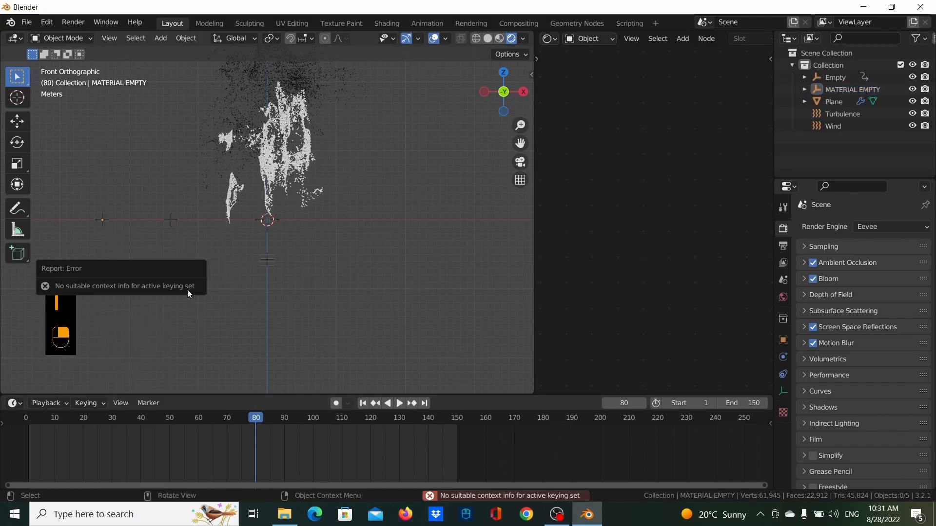
{"action": "left_click_drag", "start_coordinate": [86, 420], "coordinate": [109, 420]}
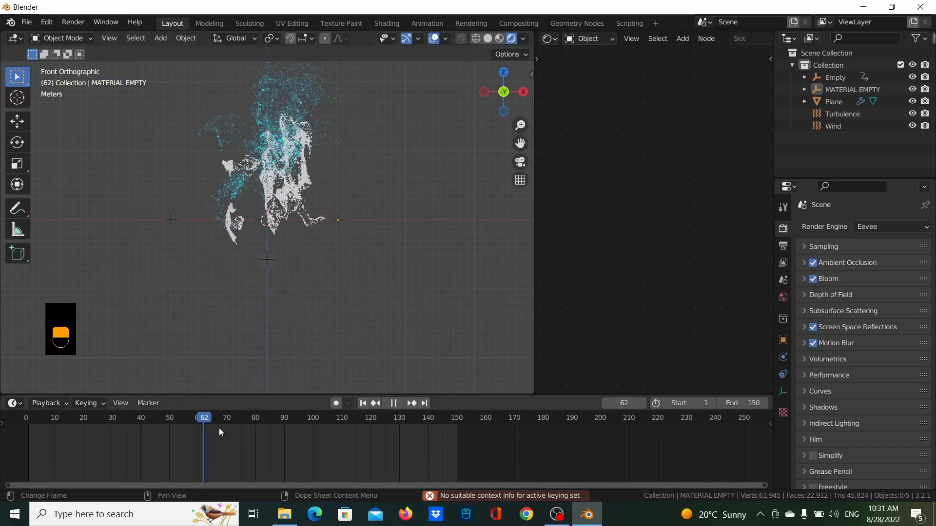
{"action": "left_click_drag", "start_coordinate": [249, 431], "coordinate": [26, 419]}
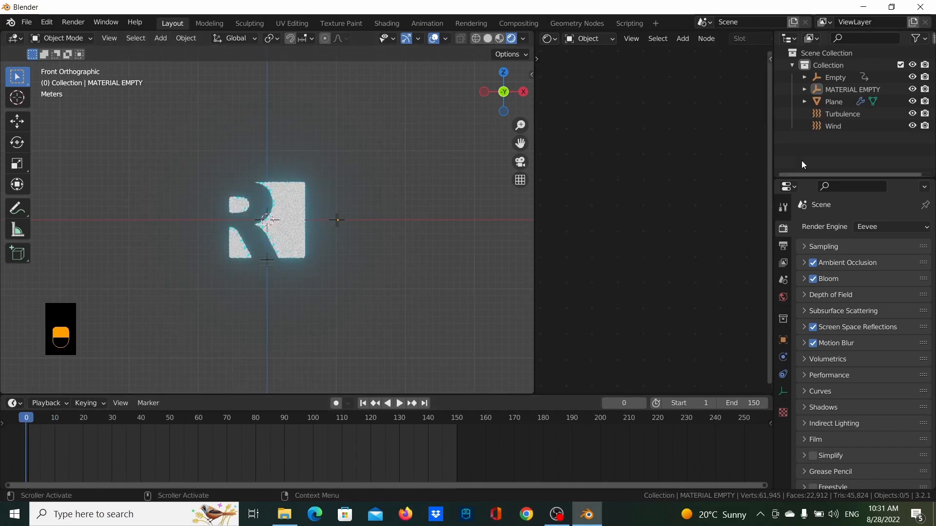
- At frame 80, move MATERIAL EMPTY about -30.2 m along the global X axis
{"action": "left_click", "coordinate": [837, 89]}
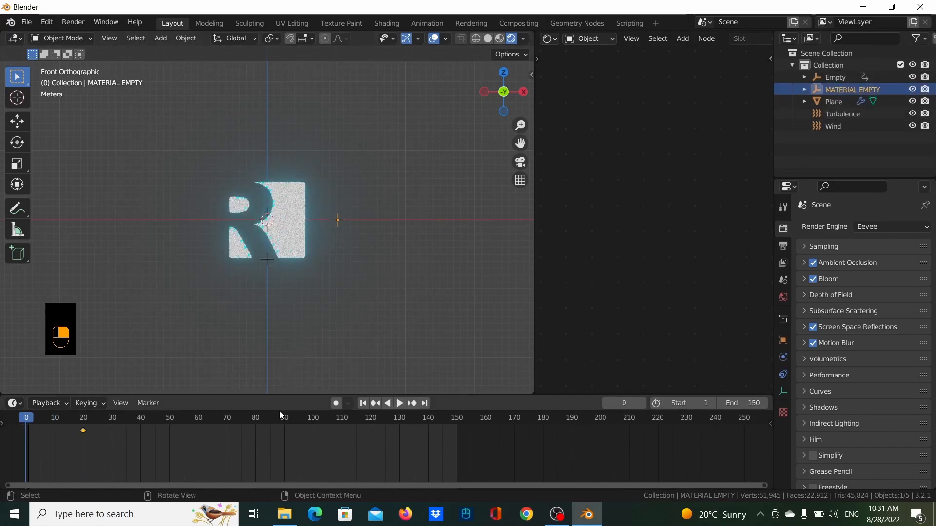
{"action": "left_click_drag", "start_coordinate": [262, 419], "coordinate": [256, 420]}
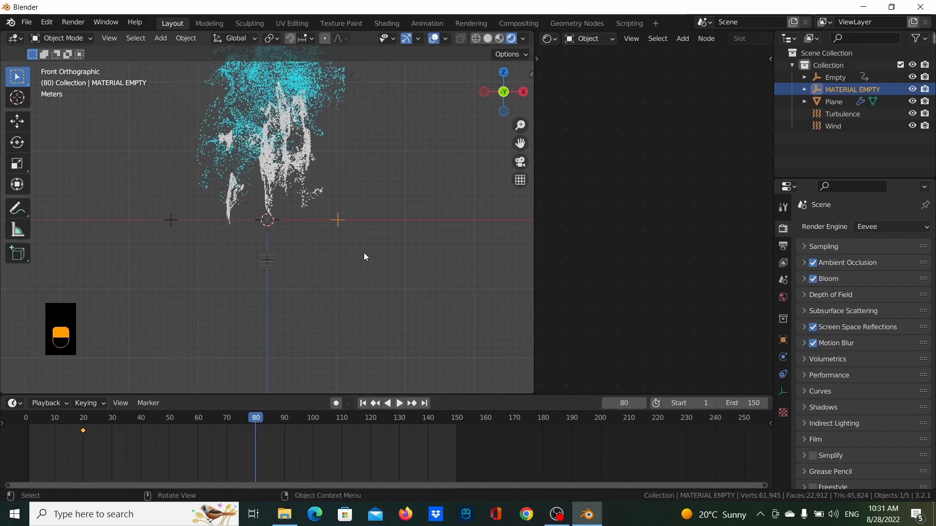
{"action": "key", "text": "g"}
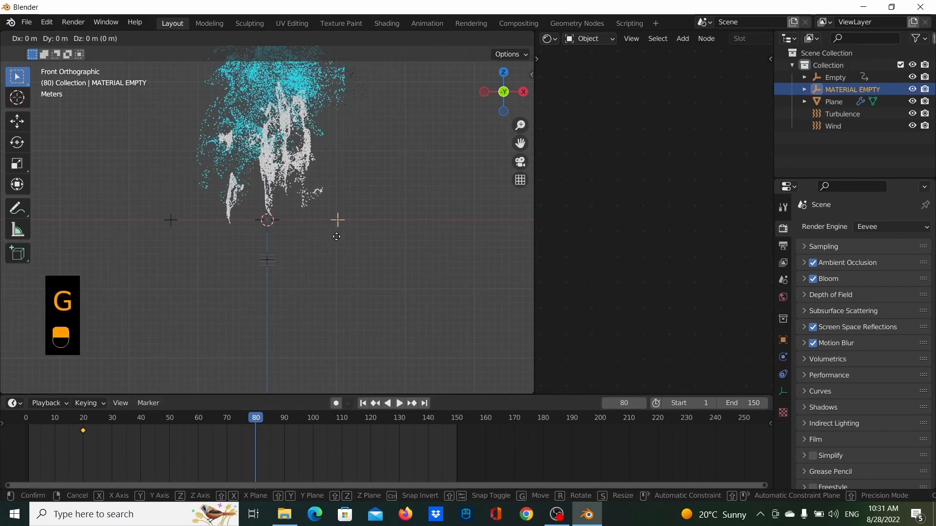
{"action": "key", "text": "x"}
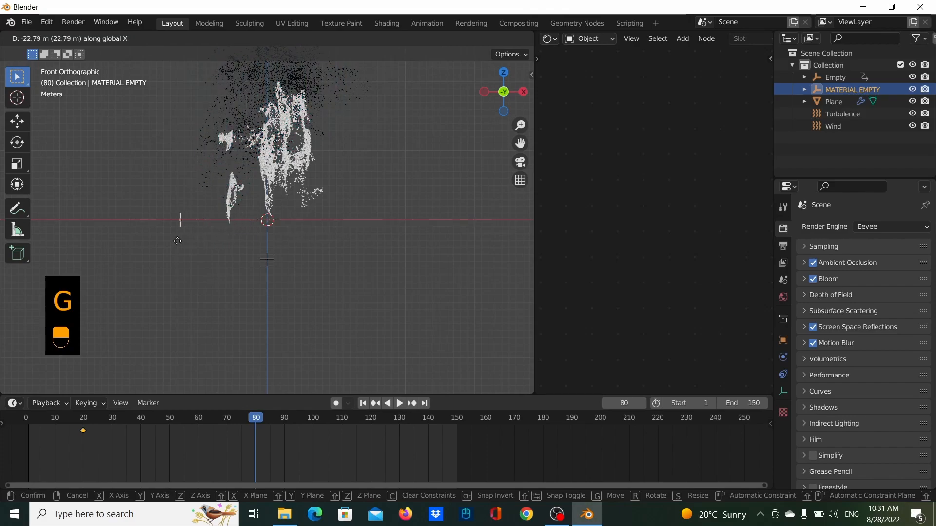
{"action": "left_click", "coordinate": [130, 239]}
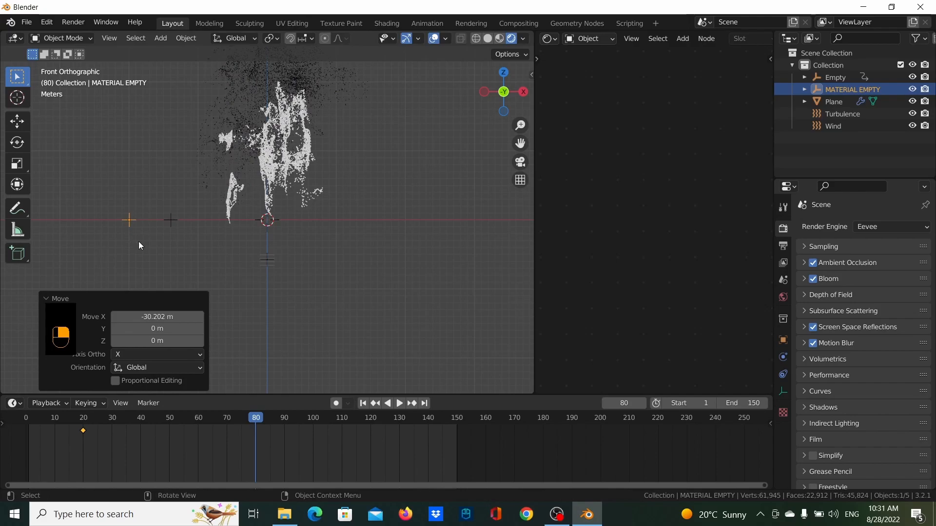
- Insert a Location keyframe for MATERIAL EMPTY at frame 80
{"action": "left_click", "coordinate": [322, 264]}
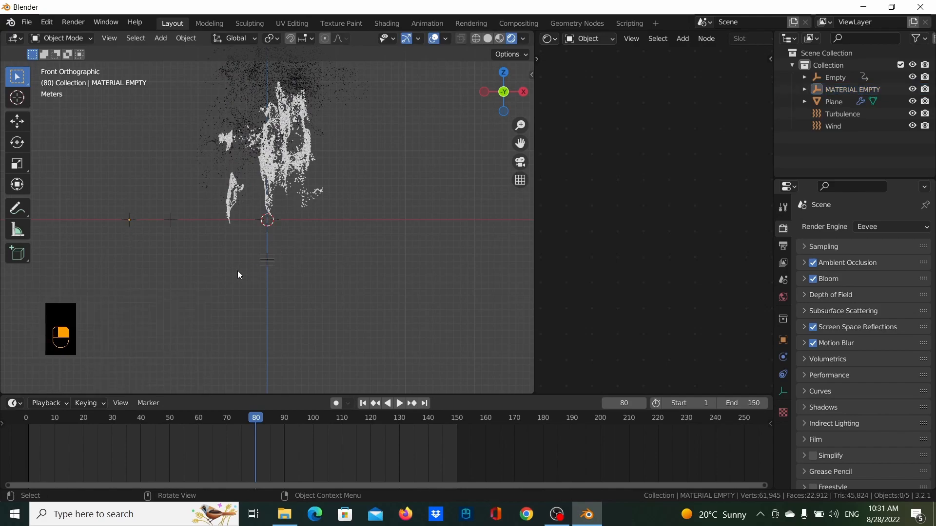
{"action": "key", "text": "i"}
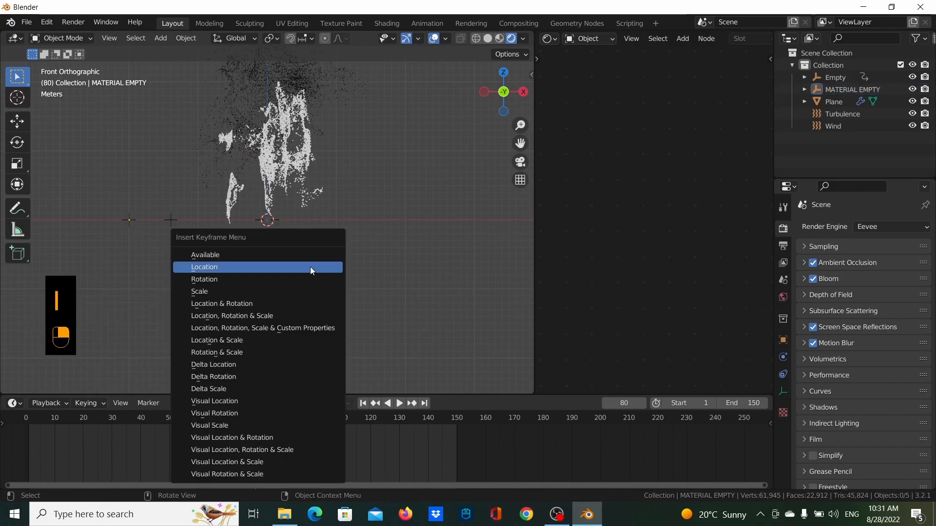
{"action": "left_click", "coordinate": [310, 268]}
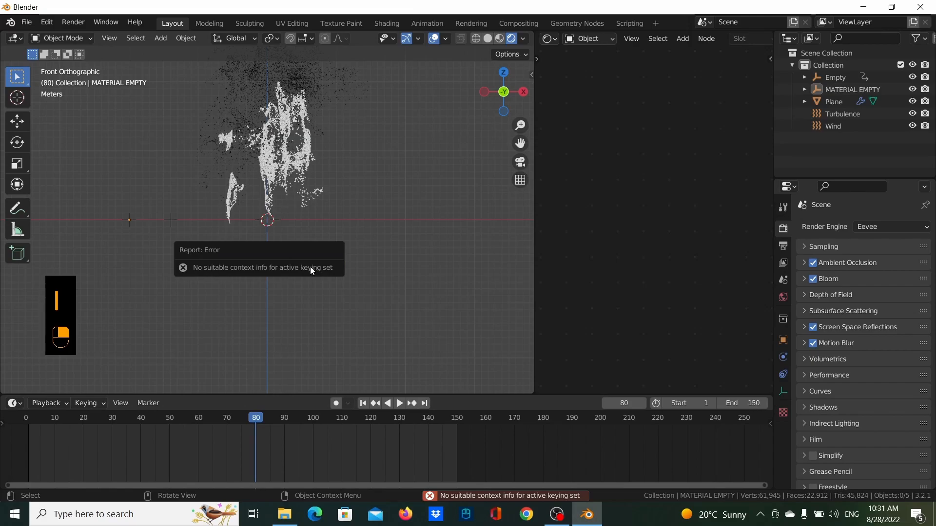
{"action": "left_click", "coordinate": [130, 225]}
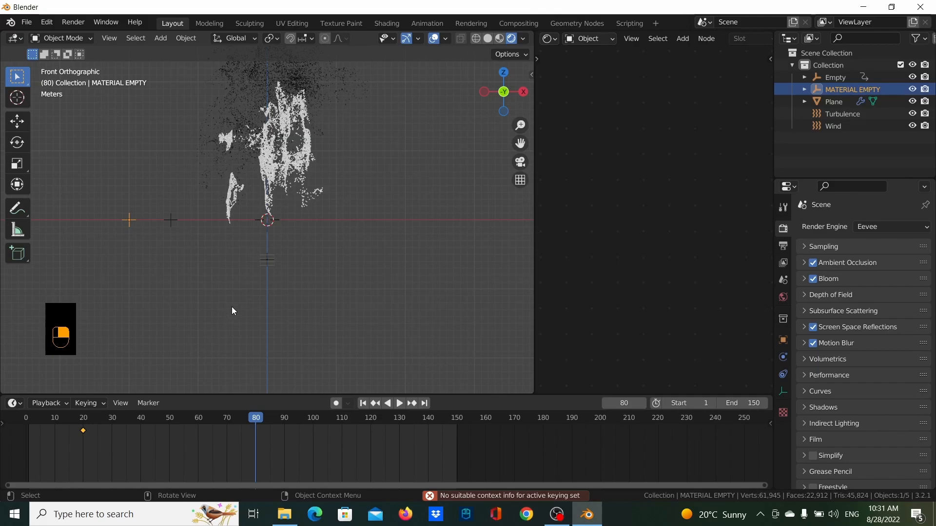
{"action": "key", "text": "i"}
{"action": "left_click", "coordinate": [252, 280]}
- Scrub through the timeline to review the particle fade driven by the animated empty
{"action": "left_click_drag", "start_coordinate": [169, 419], "coordinate": [355, 420]}
{"action": "left_click_drag", "start_coordinate": [136, 423], "coordinate": [26, 419]}
{"action": "left_click_drag", "start_coordinate": [84, 407], "coordinate": [52, 418]}
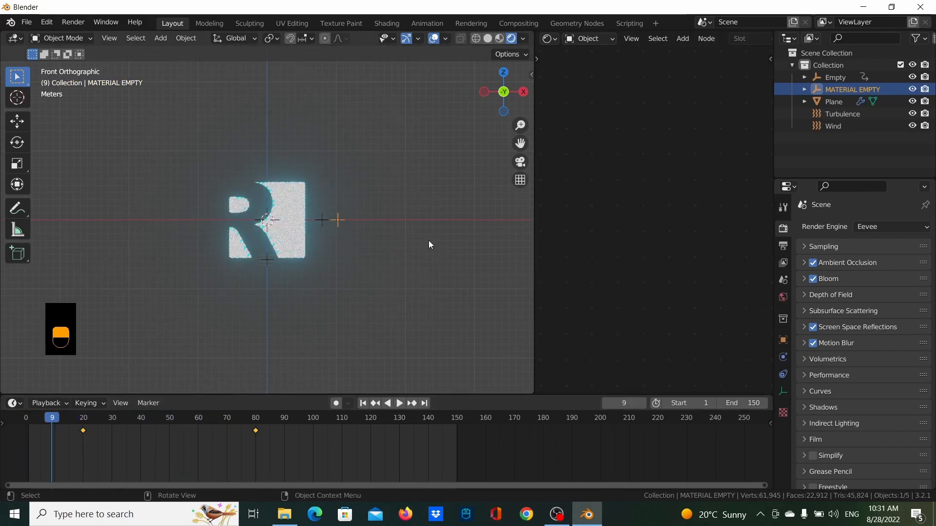
- Add a mesh plane and lower it about 8.9 m along Z to below the logo
{"action": "scroll", "coordinate": [415, 258], "scroll_direction": "down", "scroll_amount": 2}
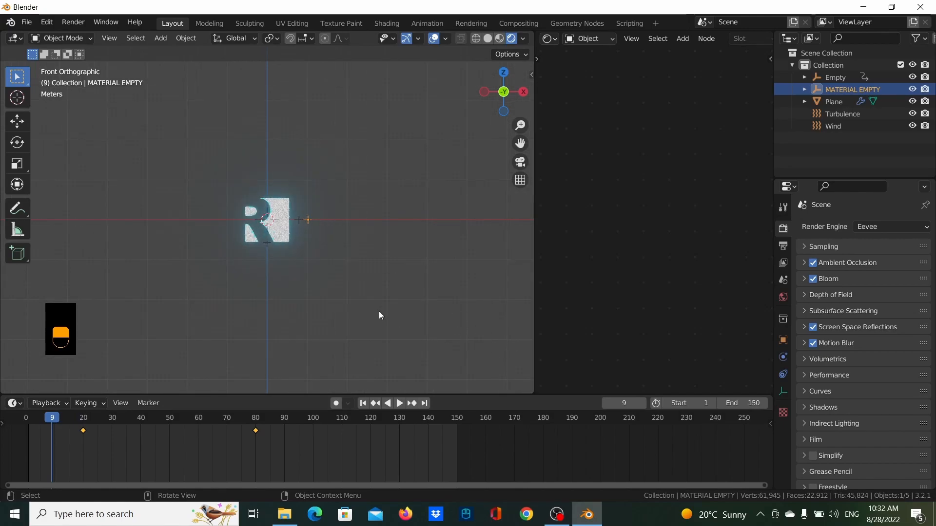
{"action": "key", "text": "shift+a"}
{"action": "mouse_move", "coordinate": [367, 258]}
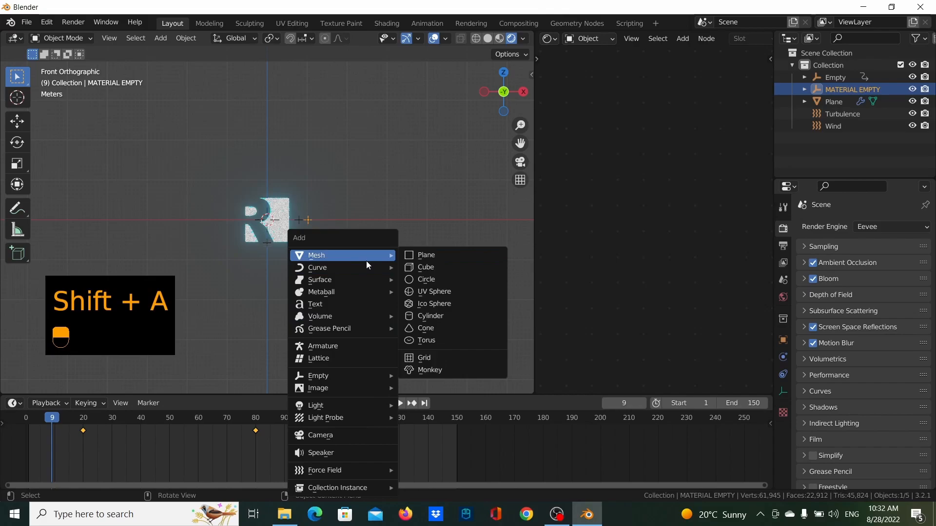
{"action": "left_click", "coordinate": [419, 256]}
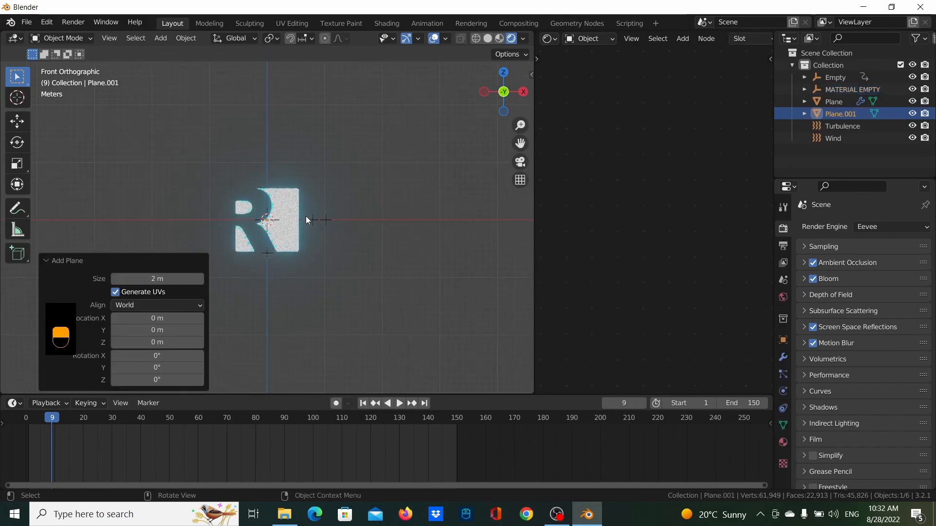
{"action": "key", "text": "g"}
{"action": "key", "text": "z"}
{"action": "left_click", "coordinate": [312, 267]}
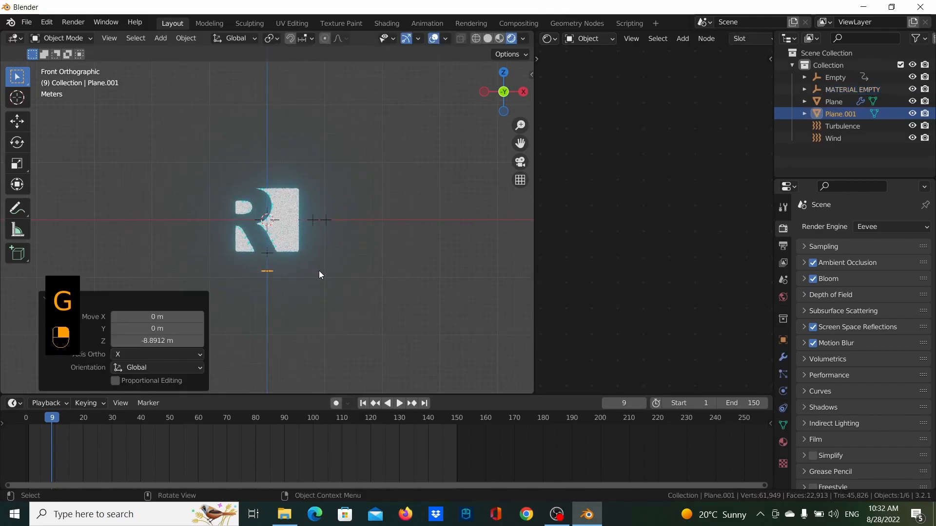
- Scale the new plane up uniformly by a factor of about 44.4 to form a floor
{"action": "key", "text": "s"}
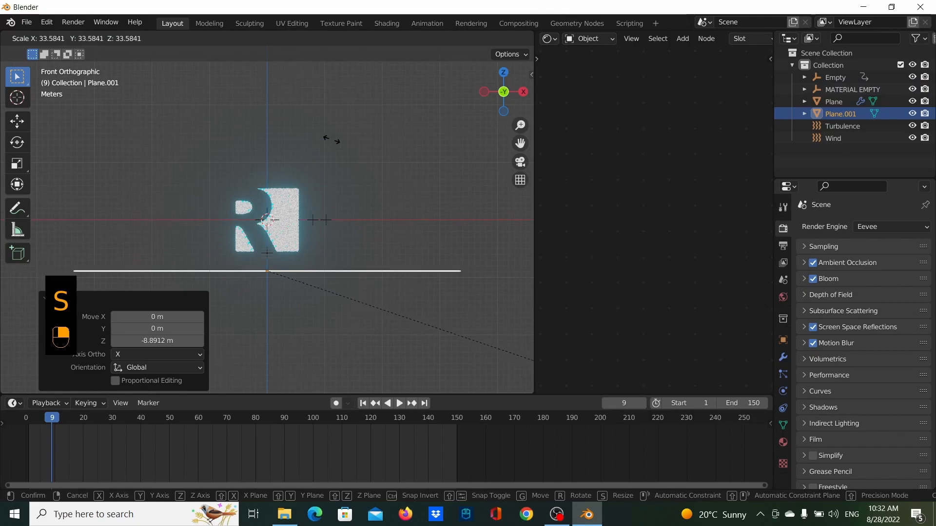
{"action": "left_click", "coordinate": [314, 273]}
{"action": "scroll", "coordinate": [288, 255], "scroll_direction": "down", "scroll_amount": 4}
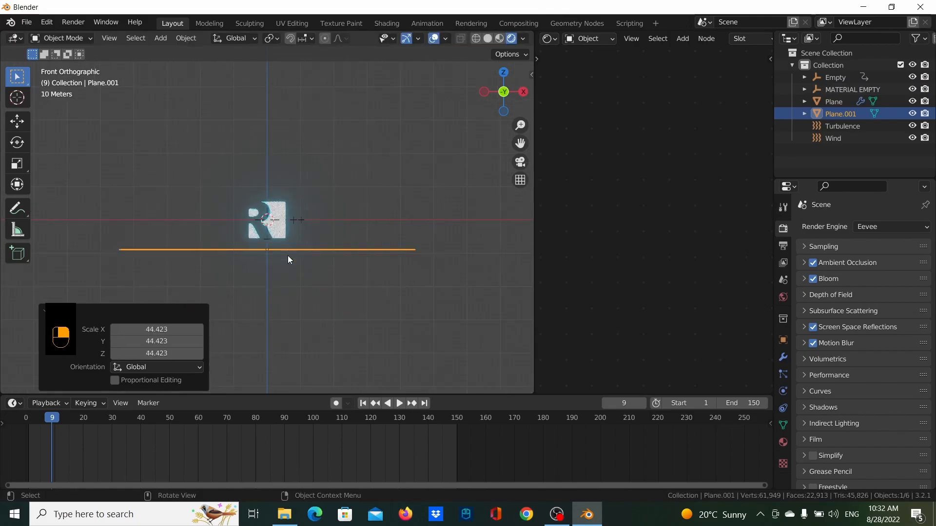
- In Edit Mode with edge selection, extrude the floor plane's edge behind the logo about 119.5 m up along Z as a back wall
{"action": "mouse_move", "coordinate": [287, 255]}
{"action": "middle_mouse_down"}
{"action": "mouse_move", "coordinate": [146, 295]}
{"action": "mouse_move", "coordinate": [276, 269]}
{"action": "middle_mouse_up"}
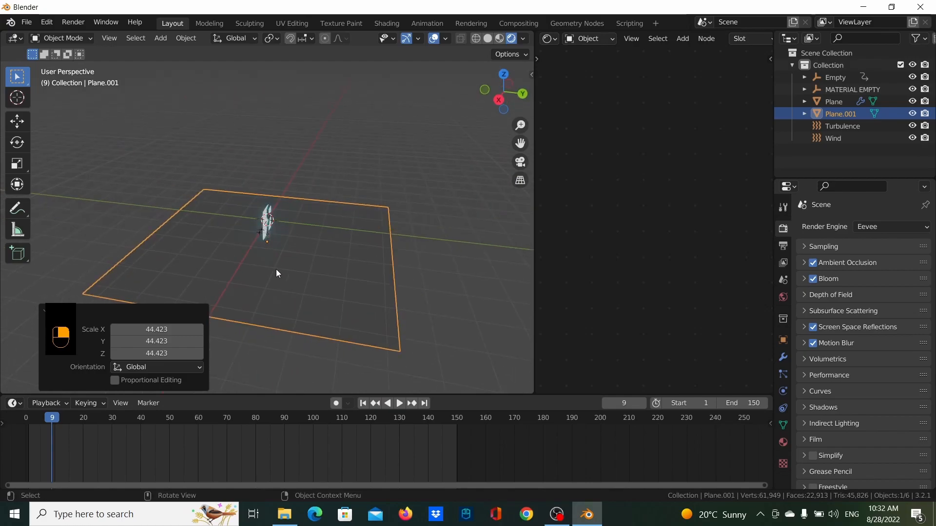
{"action": "key", "text": "Tab"}
{"action": "left_click", "coordinate": [416, 265]}
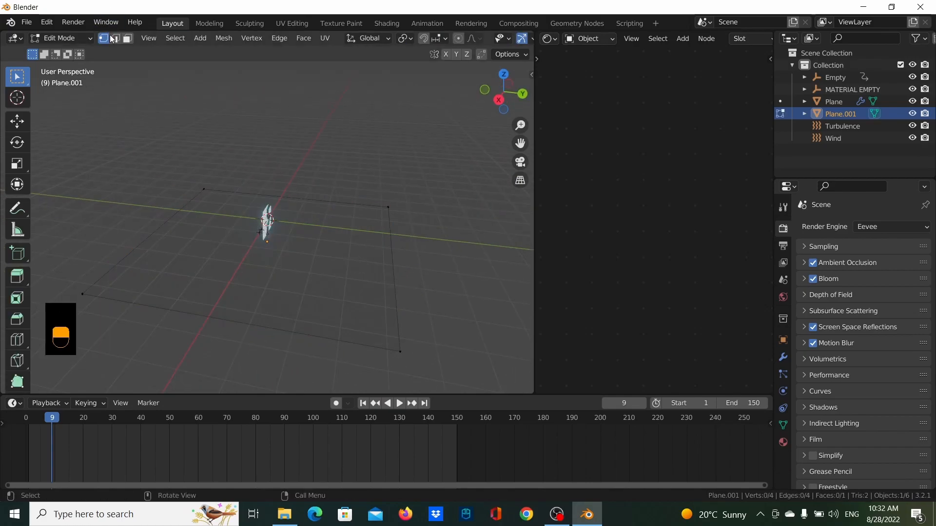
{"action": "left_click", "coordinate": [393, 259]}
{"action": "middle_click_drag", "start_coordinate": [317, 299], "coordinate": [380, 260]}
{"action": "key", "text": "e"}
{"action": "key", "text": "z"}
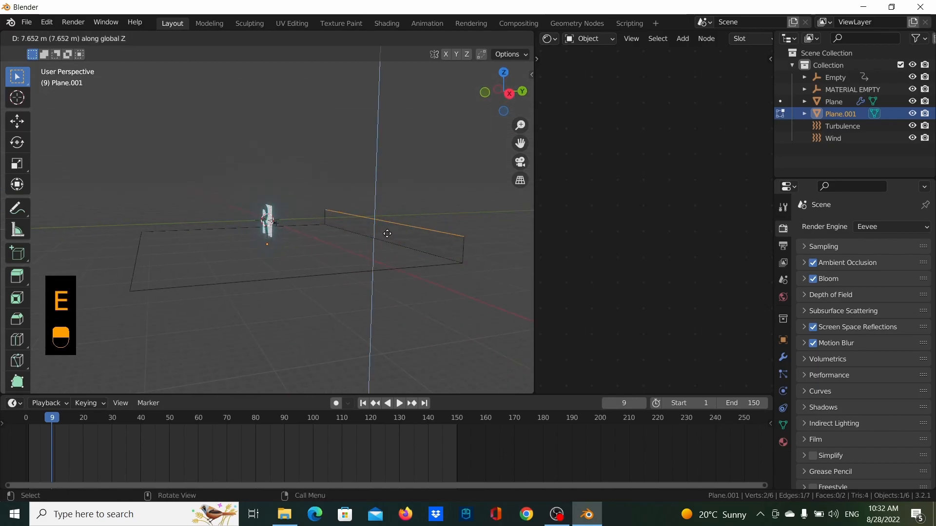
{"action": "left_click", "coordinate": [424, 272]}
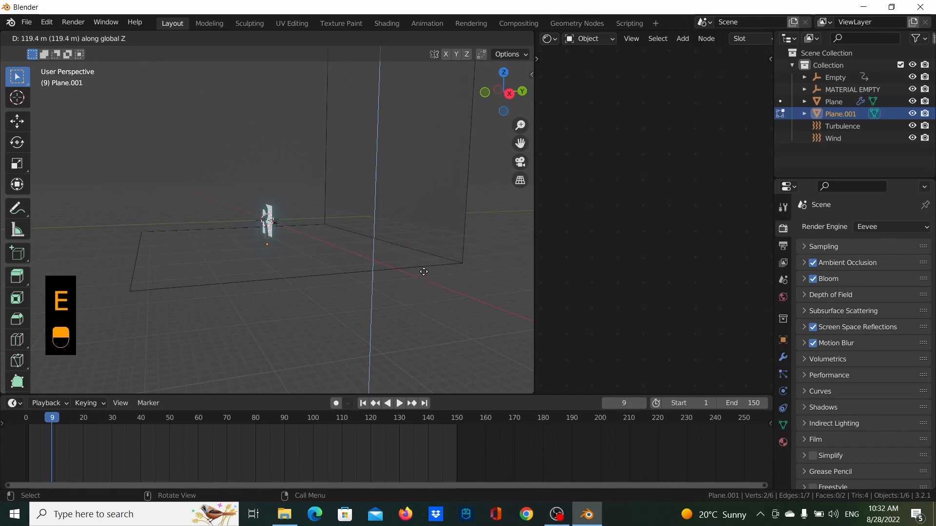
{"action": "middle_click_drag", "start_coordinate": [411, 282], "coordinate": [379, 316]}
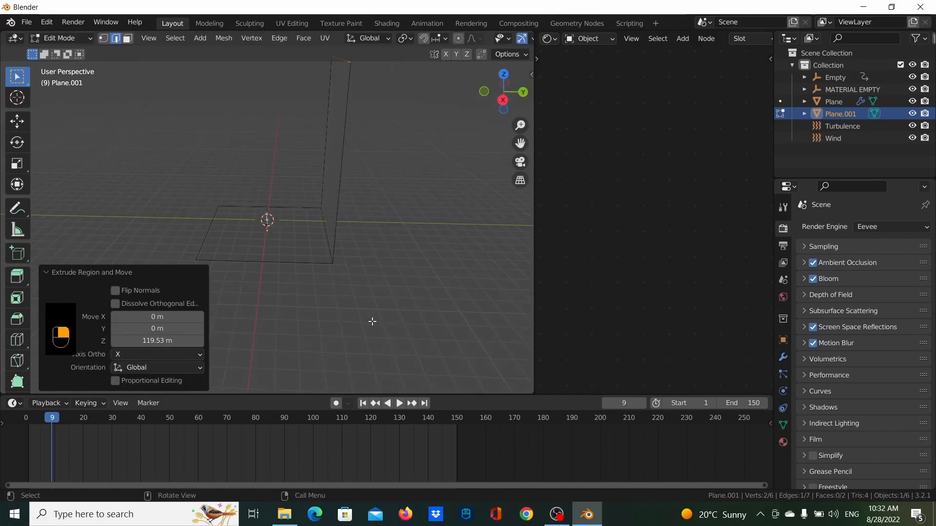
- Bevel the corner edge between the floor and back wall about 0.85 m wide with 22 segments
{"action": "middle_click_drag", "start_coordinate": [333, 251], "coordinate": [376, 262]}
{"action": "key", "text": "ctrl+b"}
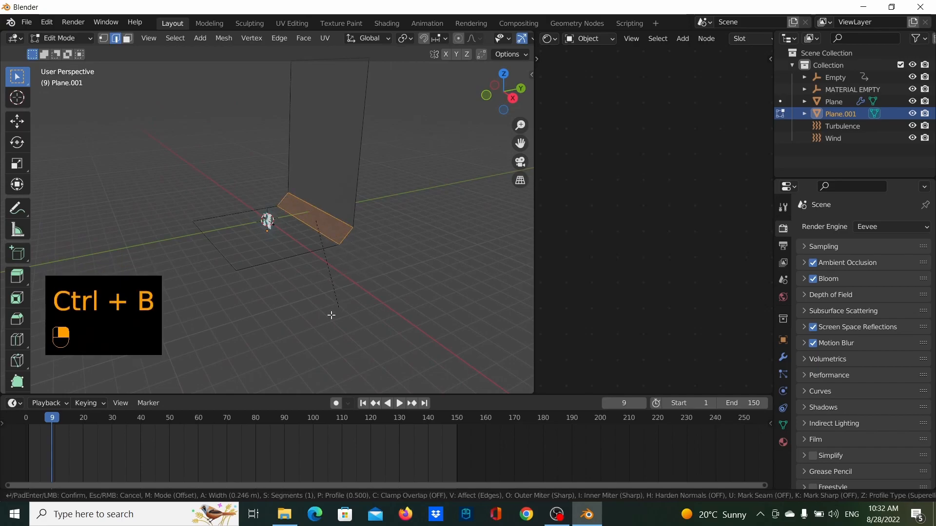
{"action": "scroll", "coordinate": [329, 336], "scroll_direction": "up", "scroll_amount": 13}
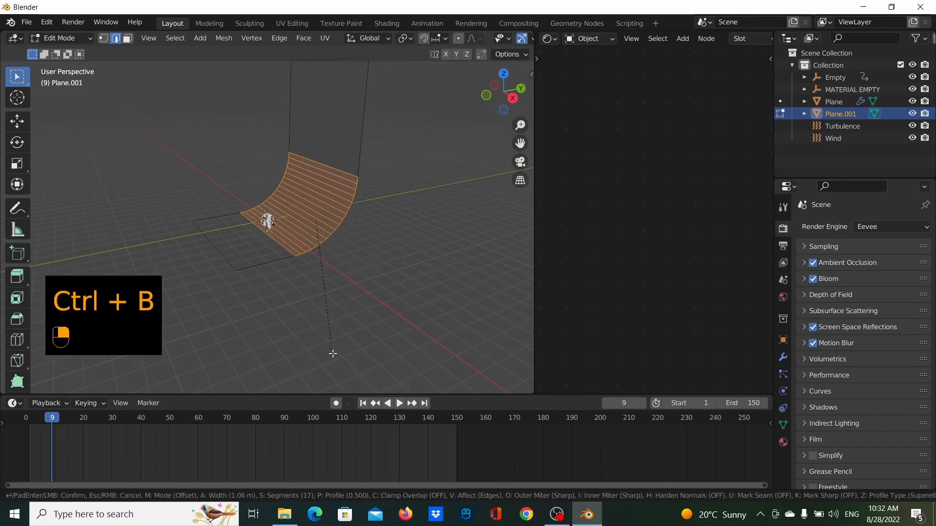
{"action": "left_click", "coordinate": [348, 339]}
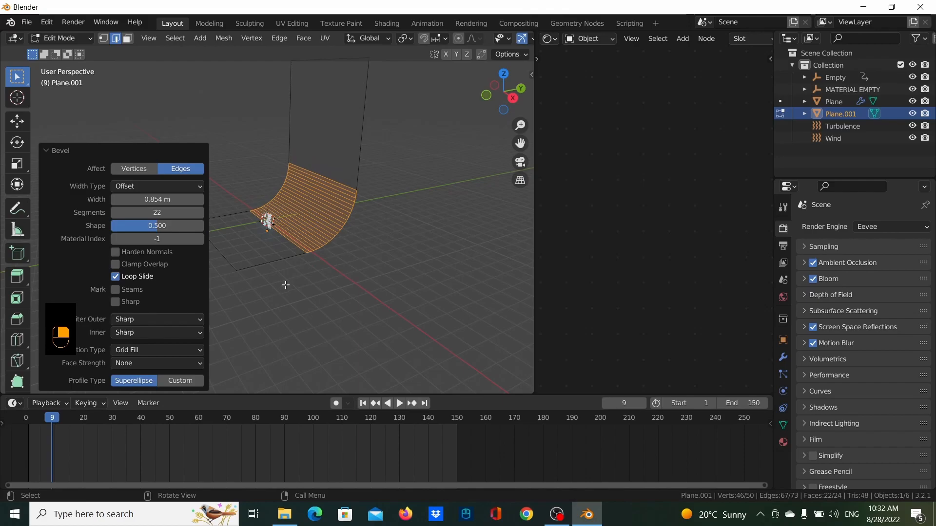
- Return to Object Mode and apply smooth shading to the curved backdrop
{"action": "key", "text": "Tab"}
{"action": "middle_click_drag", "start_coordinate": [336, 288], "coordinate": [359, 188]}
{"action": "right_click", "coordinate": [326, 166]}
{"action": "left_click", "coordinate": [323, 165]}
- Add a camera to the scene
{"action": "scroll", "coordinate": [340, 190], "scroll_direction": "up", "scroll_amount": 2}
{"action": "key", "text": "KP_1"}
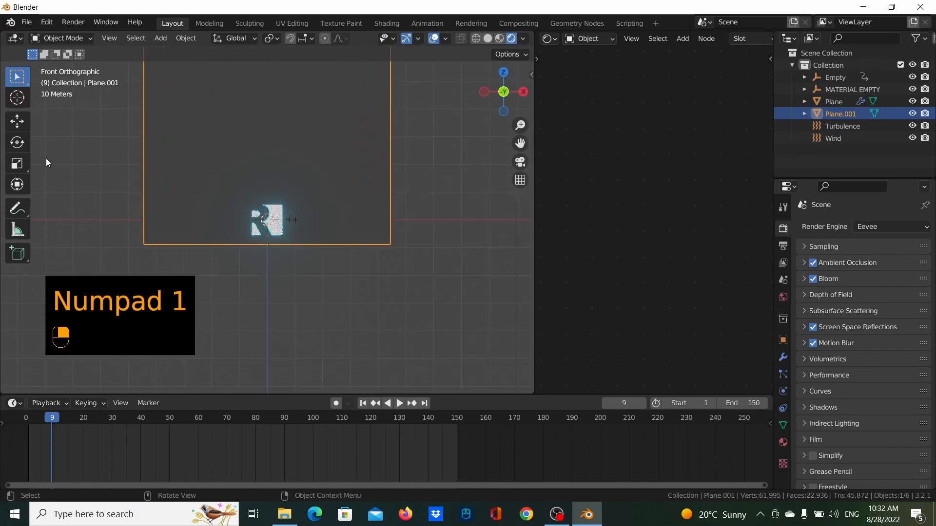
{"action": "scroll", "coordinate": [146, 183], "scroll_direction": "up", "scroll_amount": 2}
{"action": "middle_click_drag", "start_coordinate": [147, 184], "coordinate": [433, 227]}
{"action": "key", "text": "shift+a"}
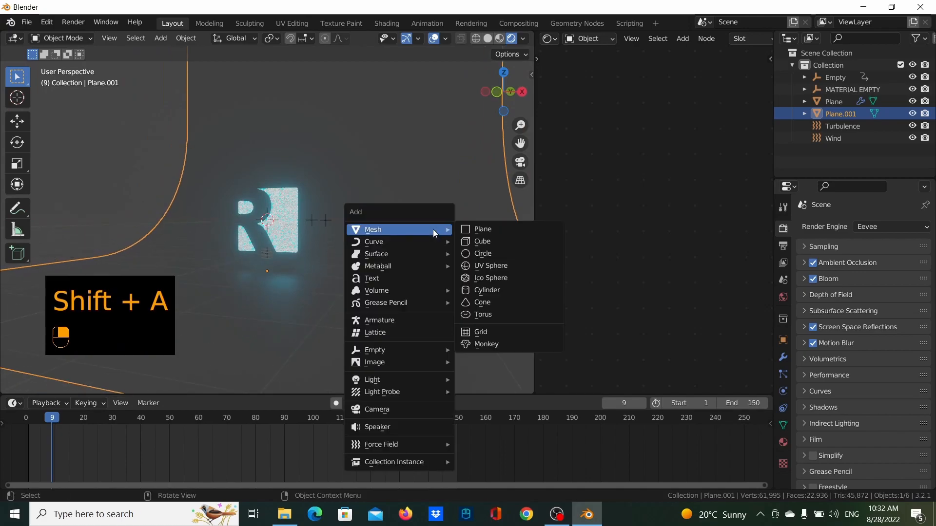
{"action": "left_click", "coordinate": [401, 409]}
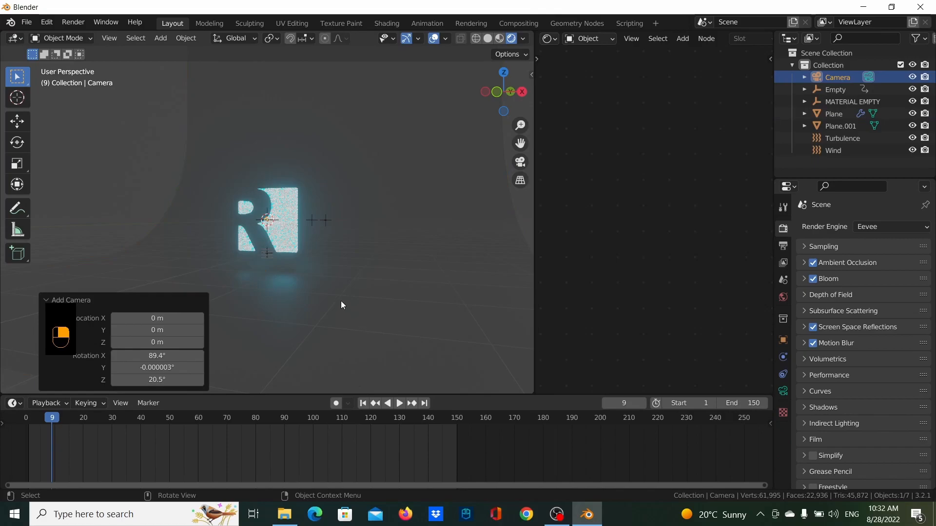
- Align the new camera to the front view so that it faces the logo, and deselect it
{"action": "key", "text": "KP_1"}
{"action": "key", "text": "ctrl"}
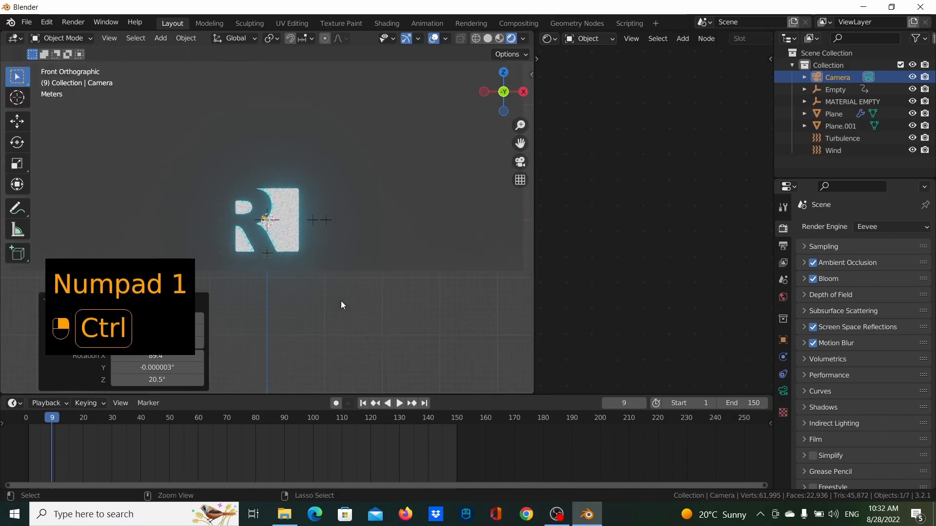
{"action": "key", "text": "ctrl+alt+KP_0"}
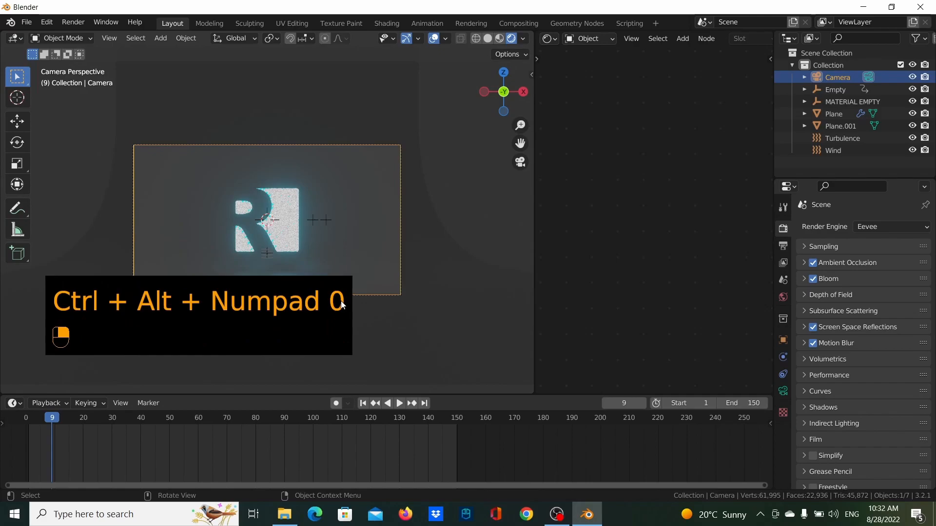
{"action": "left_click", "coordinate": [498, 214]}
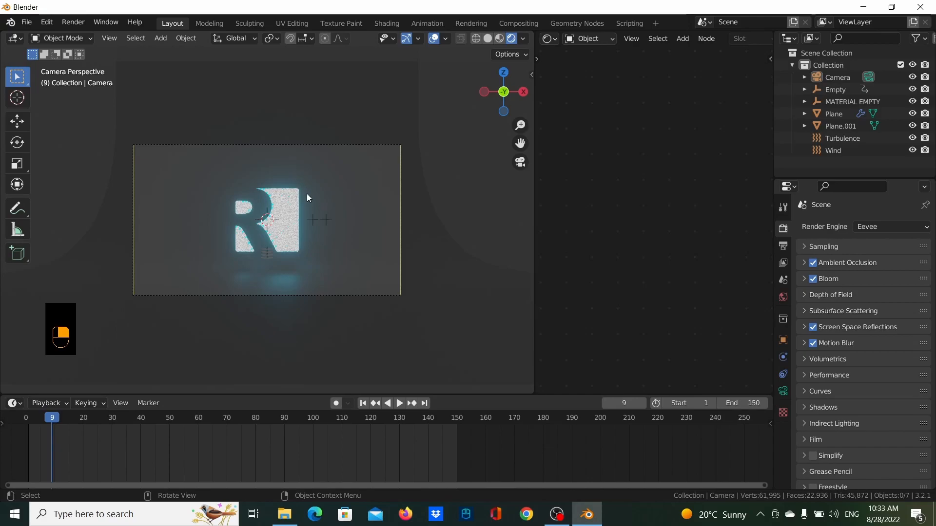
- Select the backdrop plane and create a new material for it
{"action": "scroll", "coordinate": [287, 213], "scroll_direction": "up", "scroll_amount": 2}
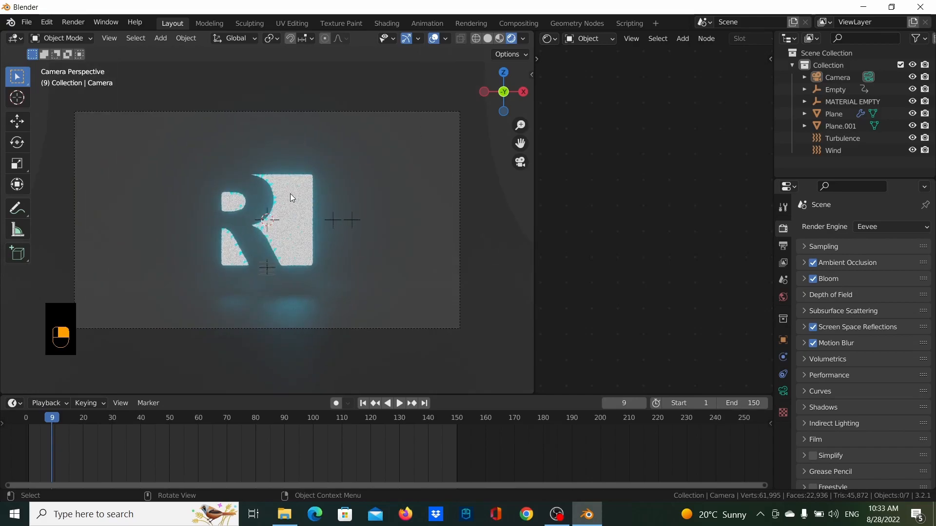
{"action": "left_click", "coordinate": [291, 195]}
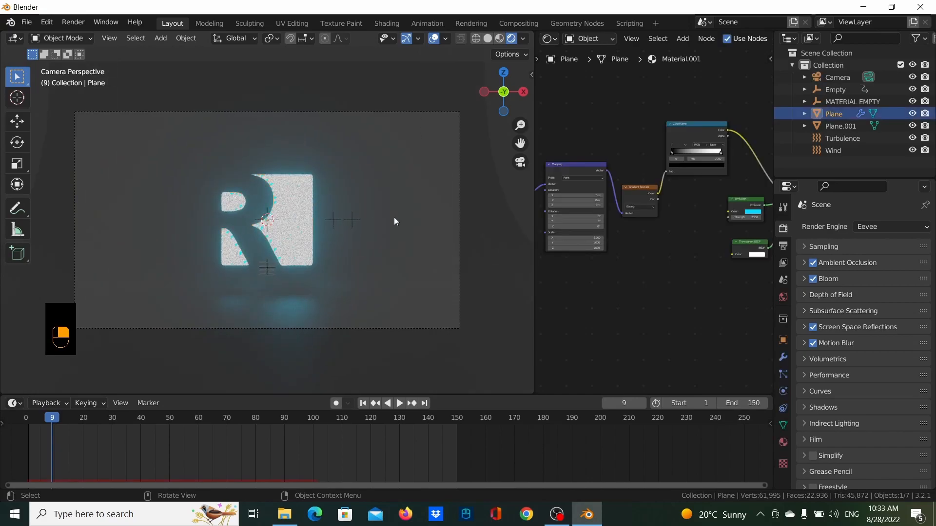
{"action": "scroll", "coordinate": [279, 214], "scroll_direction": "down", "scroll_amount": 1}
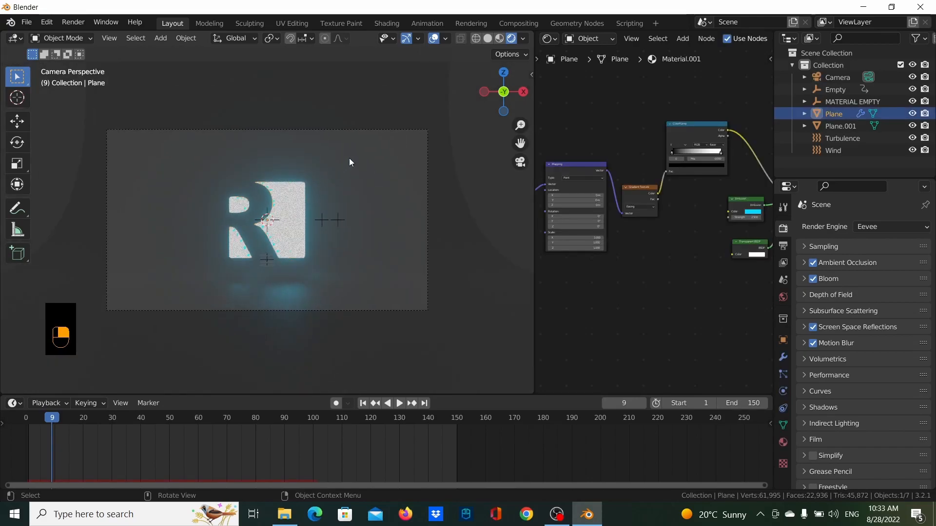
{"action": "left_click", "coordinate": [376, 99]}
{"action": "left_click", "coordinate": [781, 444]}
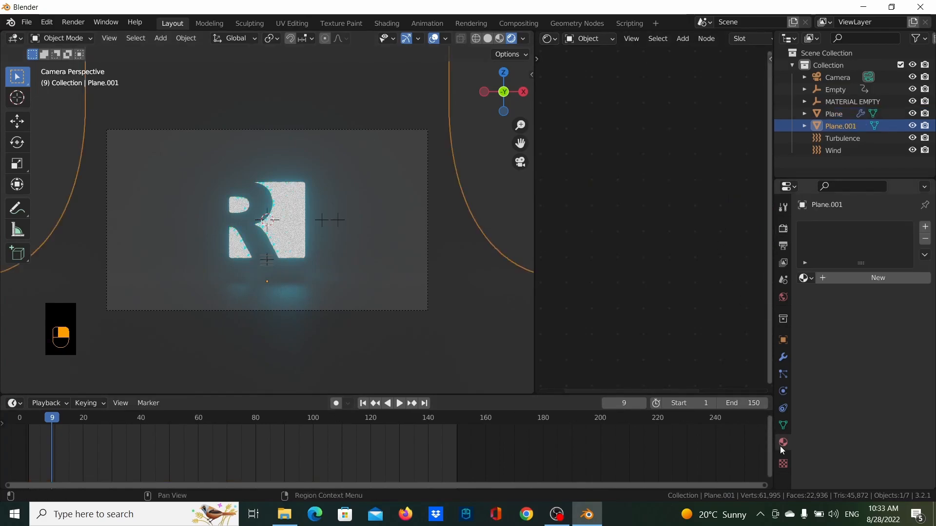
{"action": "left_click", "coordinate": [877, 276]}
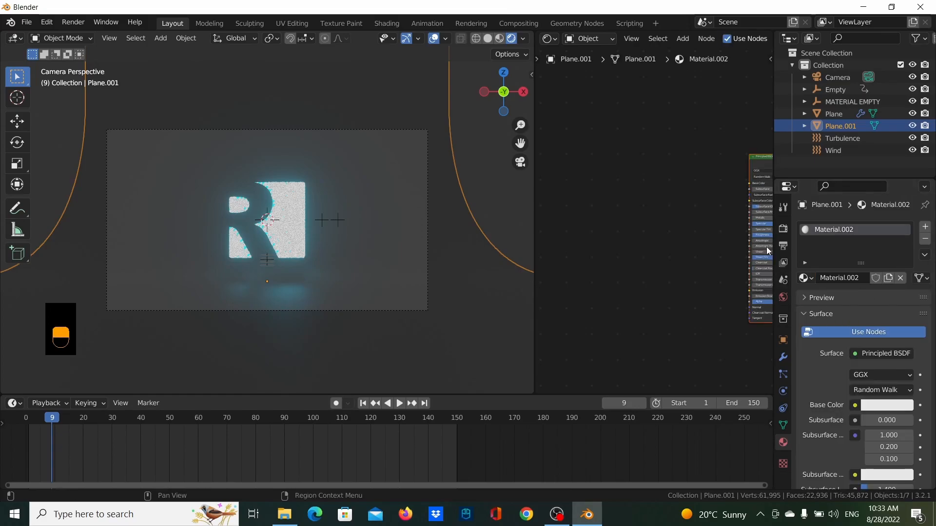
- Set the backdrop material's roughness to 0.613 and its metallic value to 0.109 in the Principled BSDF node
{"action": "left_click_drag", "start_coordinate": [758, 158], "coordinate": [650, 170]}
{"action": "scroll", "coordinate": [673, 217], "scroll_direction": "up", "scroll_amount": 8}
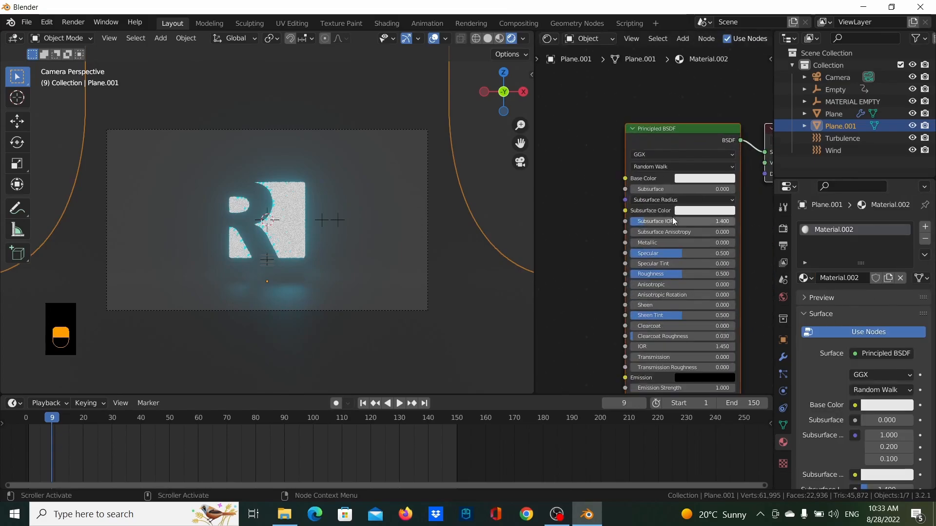
{"action": "left_click_drag", "start_coordinate": [671, 276], "coordinate": [700, 275]}
{"action": "mouse_move", "coordinate": [654, 247]}
{"action": "left_mouse_down"}
{"action": "mouse_move", "coordinate": [678, 247]}
{"action": "mouse_move", "coordinate": [653, 262]}
{"action": "left_mouse_up"}
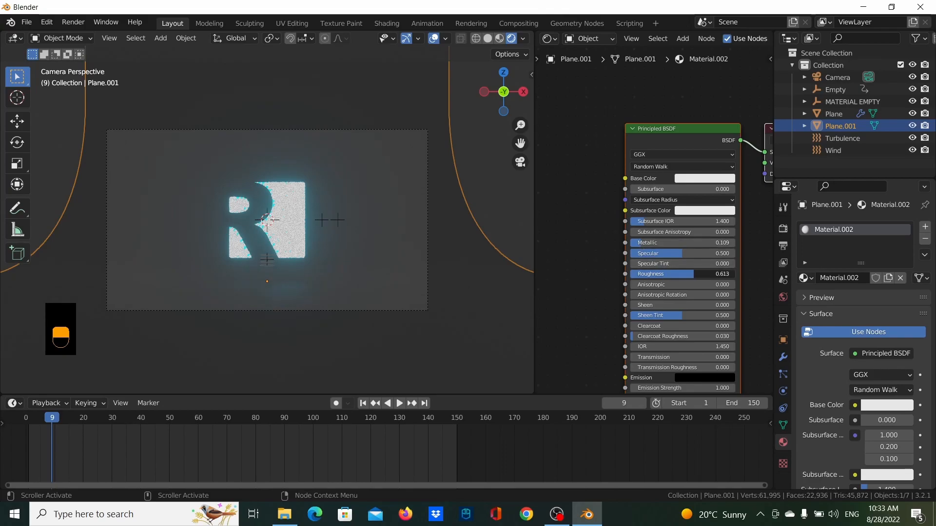
{"action": "left_click", "coordinate": [581, 262]}
{"action": "scroll", "coordinate": [406, 230], "scroll_direction": "up", "scroll_amount": 2}
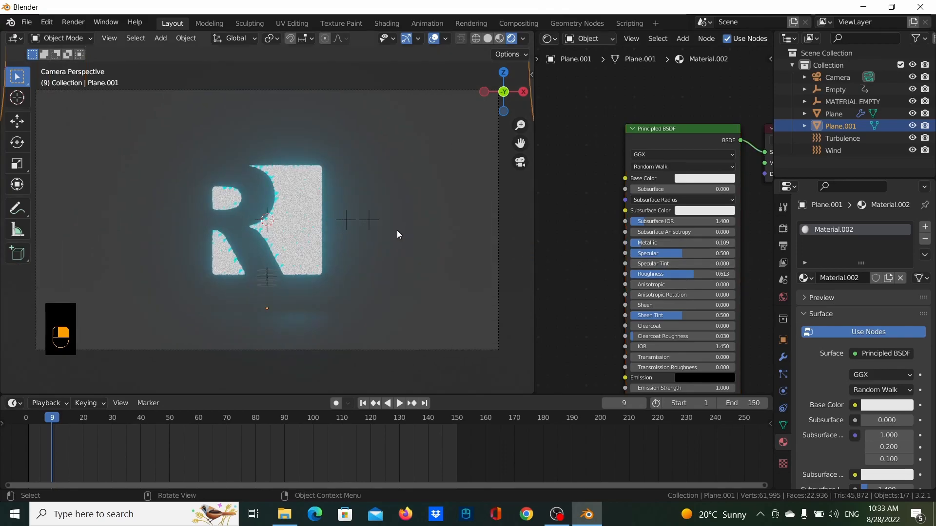
{"action": "scroll", "coordinate": [396, 235], "scroll_direction": "down", "scroll_amount": 3}
{"action": "middle_click_drag", "start_coordinate": [594, 205], "coordinate": [569, 165]}
{"action": "scroll", "coordinate": [445, 309], "scroll_direction": "down", "scroll_amount": 3}
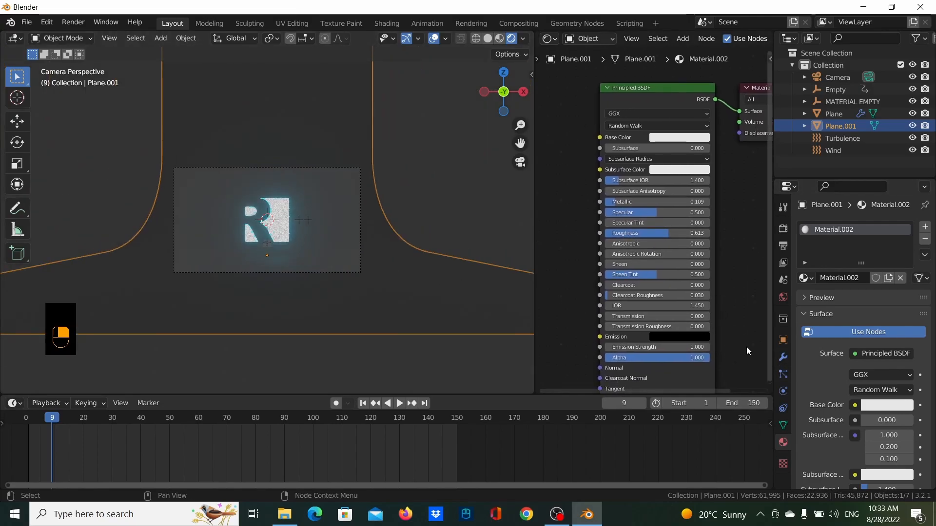
- Select the logo and set its particle system's viewport display to Rendered
{"action": "scroll", "coordinate": [742, 351], "scroll_direction": "up", "scroll_amount": 2}
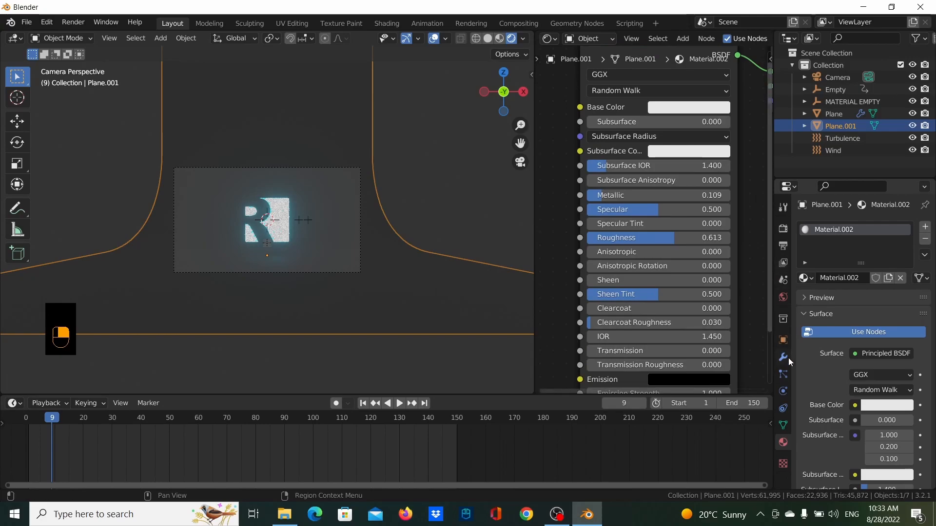
{"action": "left_click", "coordinate": [783, 374]}
{"action": "left_click", "coordinate": [783, 357]}
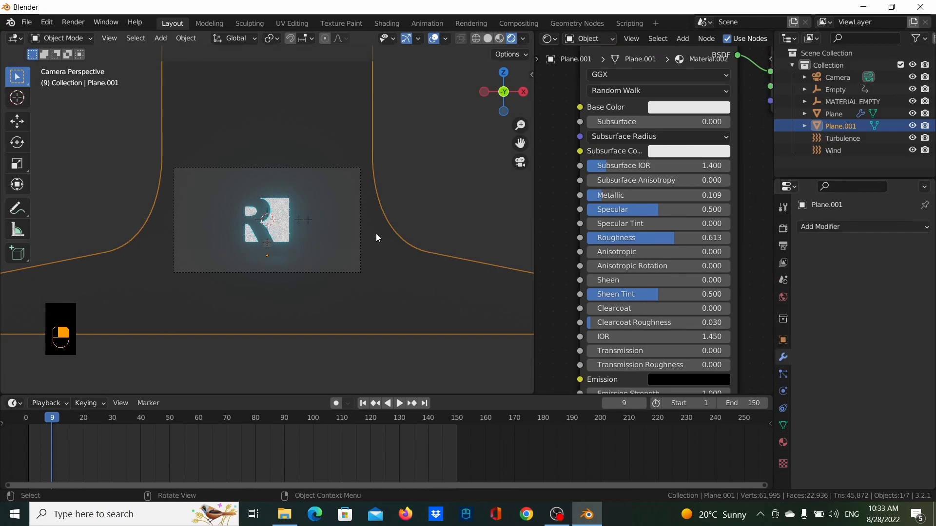
{"action": "left_click", "coordinate": [274, 220]}
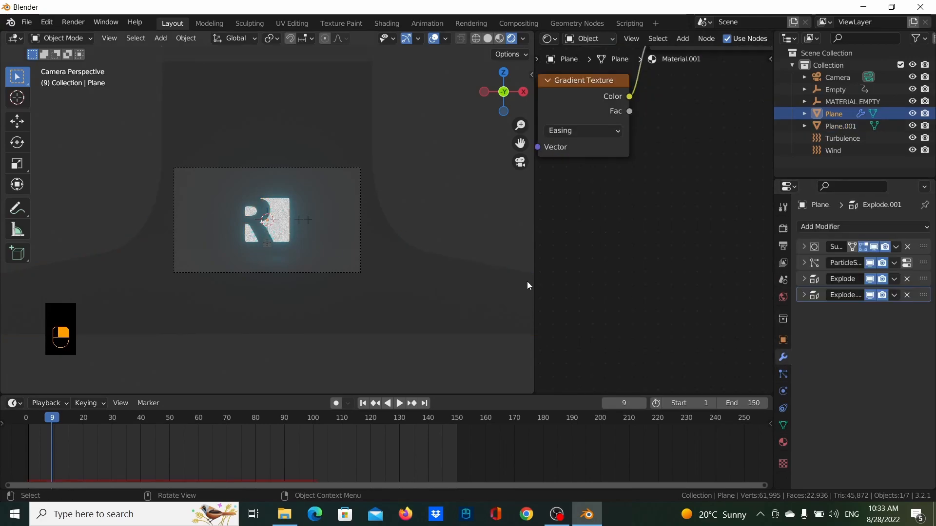
{"action": "left_click", "coordinate": [782, 374]}
{"action": "scroll", "coordinate": [865, 401], "scroll_direction": "down", "scroll_amount": 5}
{"action": "scroll", "coordinate": [861, 408], "scroll_direction": "down", "scroll_amount": 10}
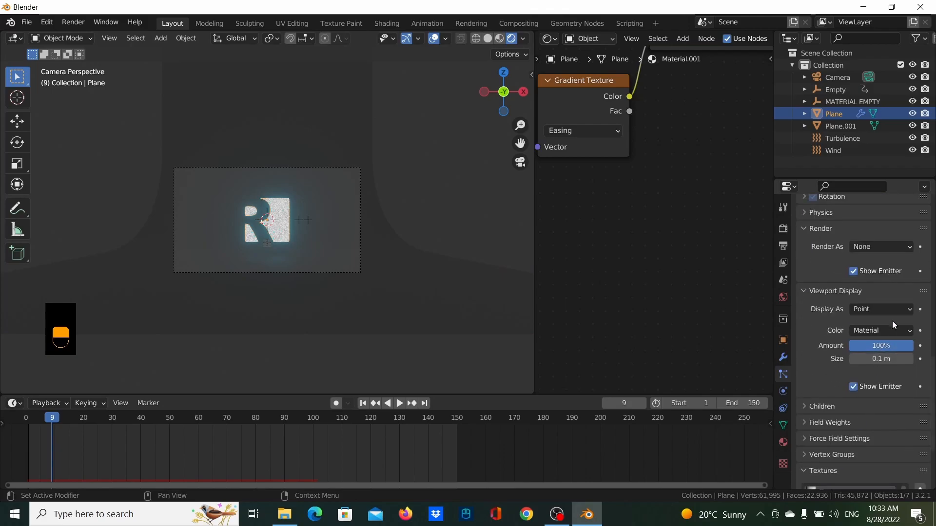
{"action": "left_click", "coordinate": [893, 311]}
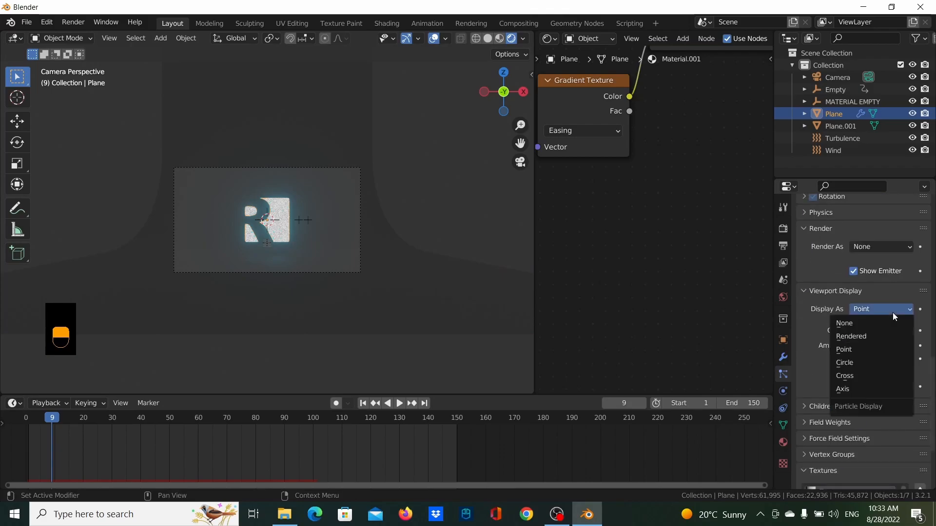
{"action": "left_click", "coordinate": [882, 335]}
{"action": "scroll", "coordinate": [411, 295], "scroll_direction": "up", "scroll_amount": 4}
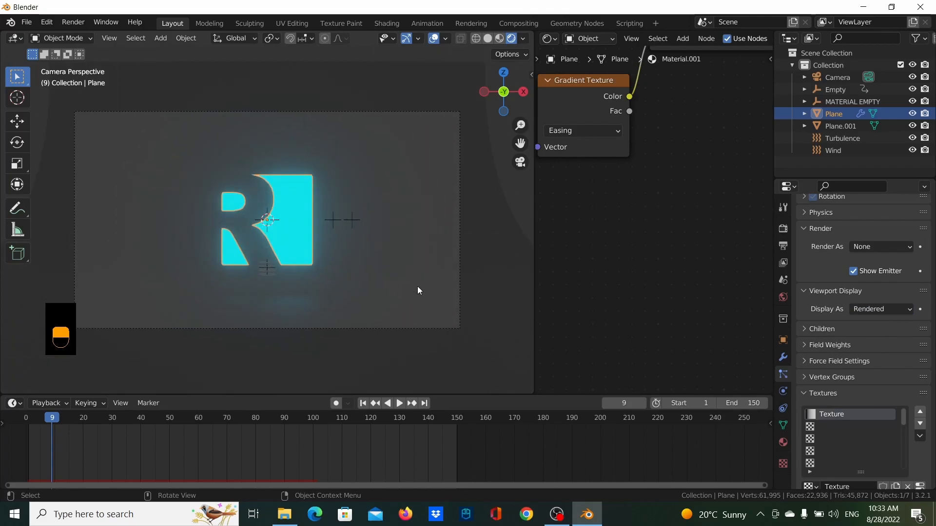
- Play and scrub the timeline to review the logo's particle animation in the camera view, and return to frame 0
{"action": "left_click", "coordinate": [416, 232]}
{"action": "scroll", "coordinate": [379, 229], "scroll_direction": "down", "scroll_amount": 4}
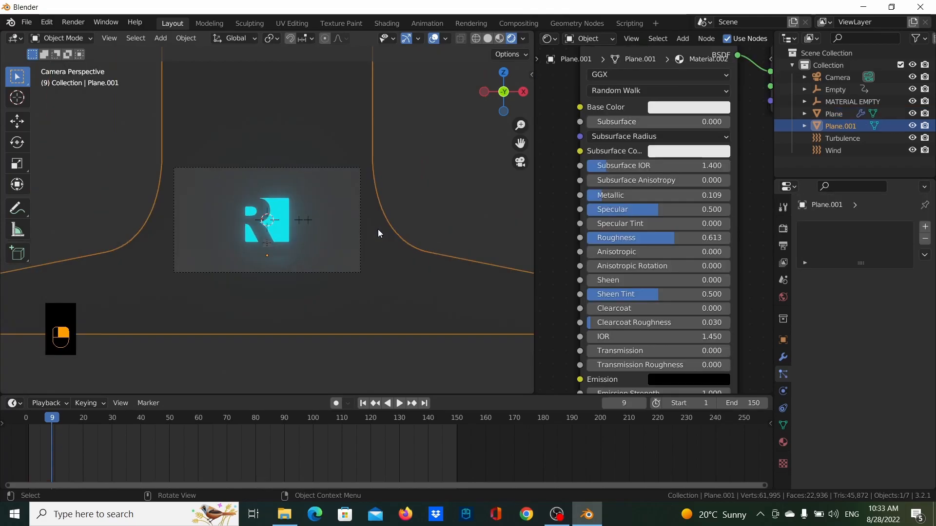
{"action": "scroll", "coordinate": [361, 242], "scroll_direction": "up", "scroll_amount": 5}
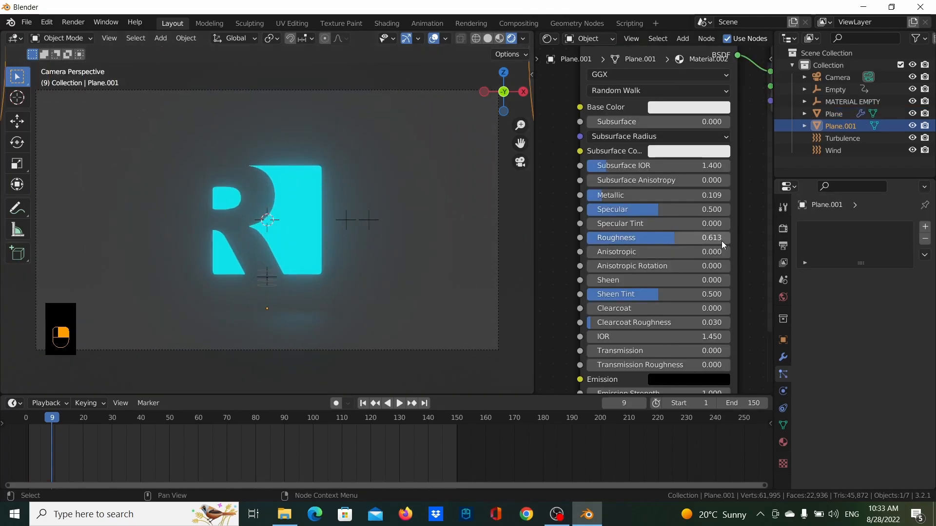
{"action": "scroll", "coordinate": [341, 234], "scroll_direction": "down", "scroll_amount": 1}
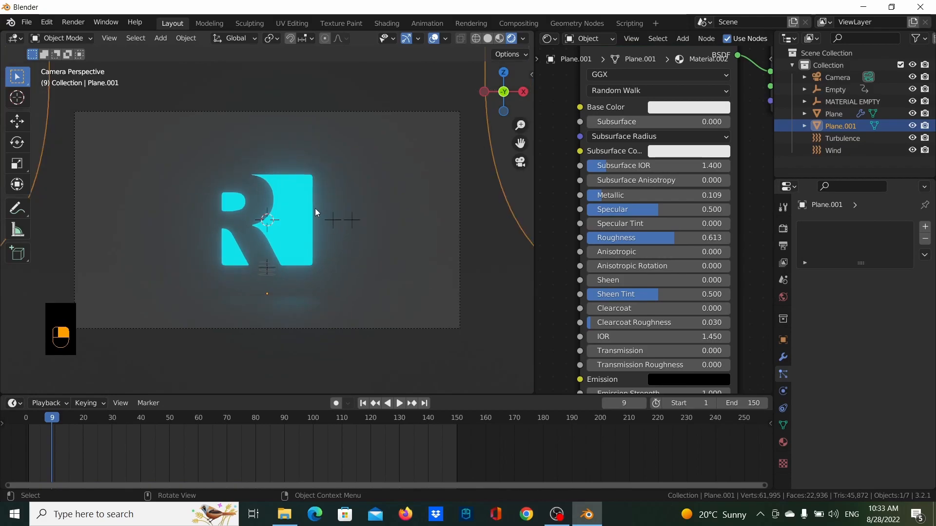
{"action": "scroll", "coordinate": [315, 209], "scroll_direction": "up", "scroll_amount": 1}
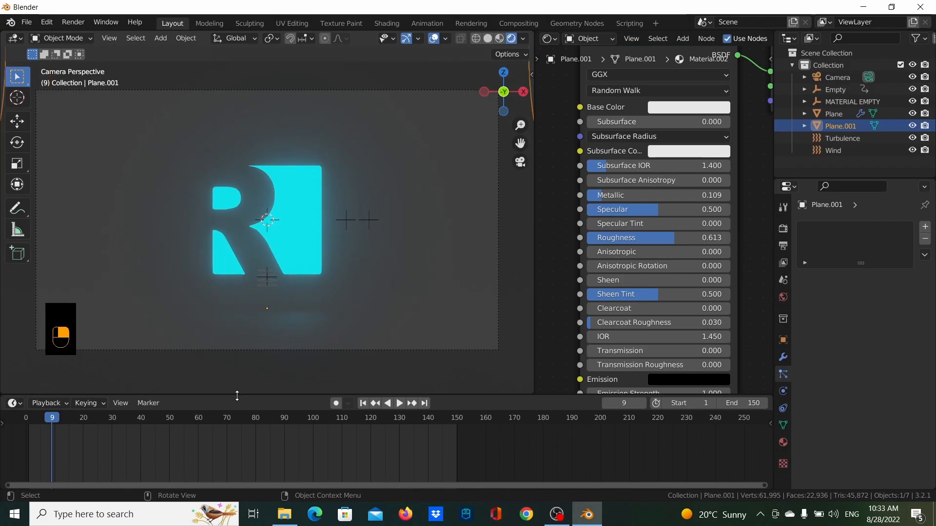
{"action": "left_click_drag", "start_coordinate": [51, 419], "coordinate": [27, 417]}
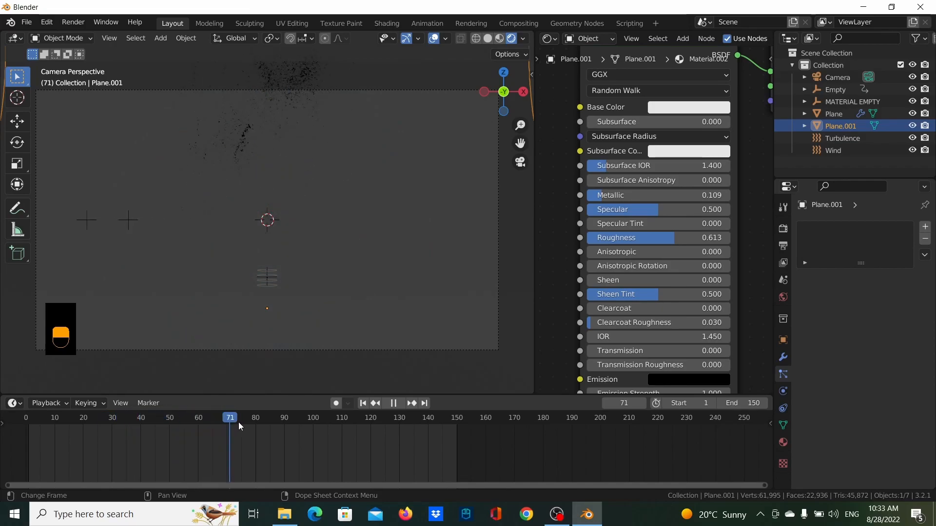
{"action": "left_click_drag", "start_coordinate": [245, 422], "coordinate": [24, 388]}
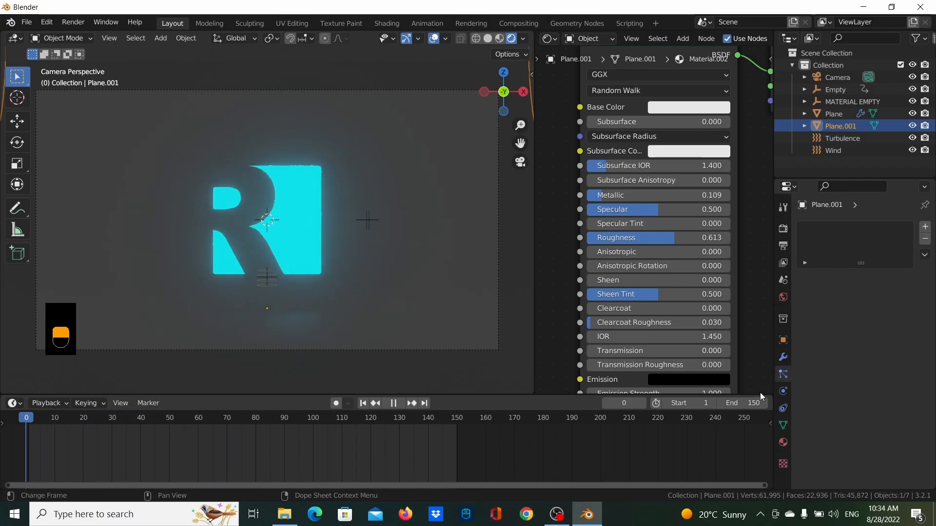
- Darken the world background color to near black
{"action": "scroll", "coordinate": [707, 280], "scroll_direction": "down", "scroll_amount": 2}
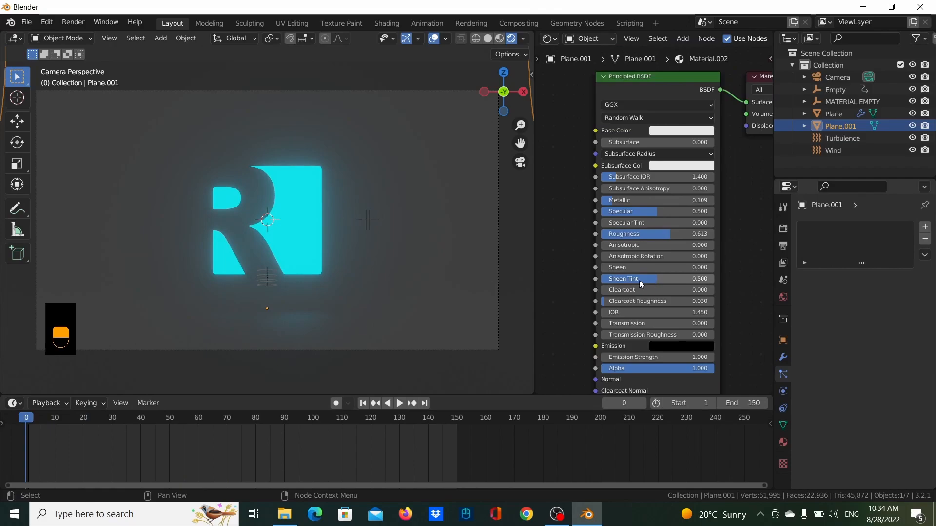
{"action": "left_click", "coordinate": [783, 297]}
{"action": "left_click", "coordinate": [874, 307]}
{"action": "left_click", "coordinate": [904, 210]}
{"action": "mouse_move", "coordinate": [903, 213]}
{"action": "left_mouse_down"}
{"action": "mouse_move", "coordinate": [904, 222]}
{"action": "mouse_move", "coordinate": [903, 212]}
{"action": "left_mouse_up"}
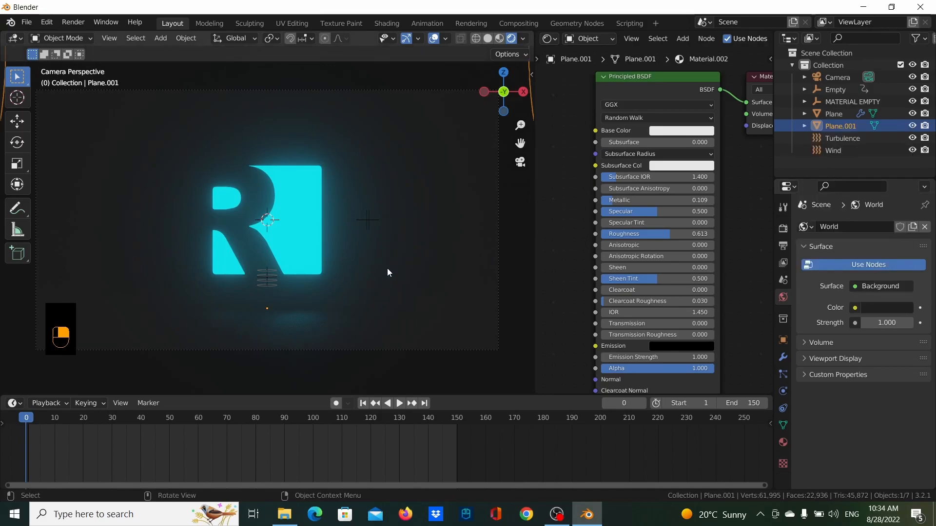
- Add an area light at the scene origin and raise it about 26.18 m along the global Z axis, above the logo
{"action": "scroll", "coordinate": [401, 265], "scroll_direction": "down", "scroll_amount": 4}
{"action": "scroll", "coordinate": [320, 220], "scroll_direction": "up", "scroll_amount": 3}
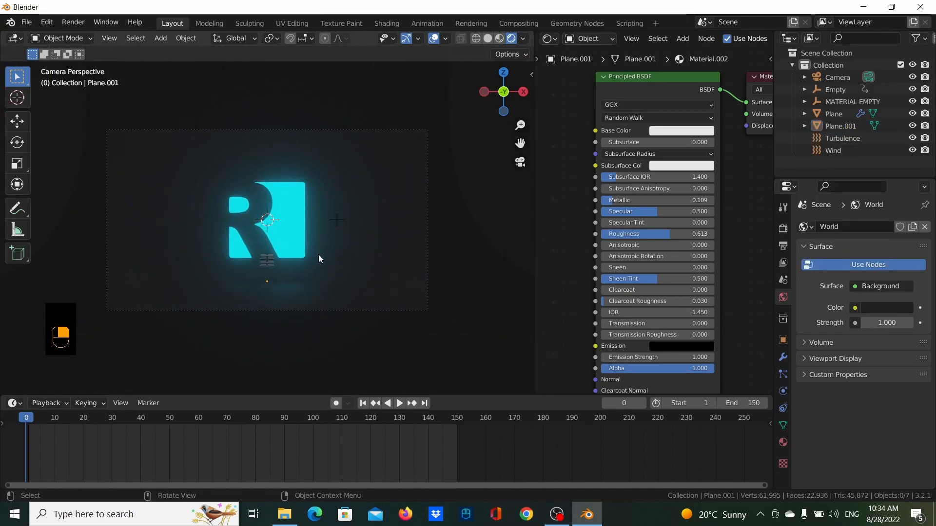
{"action": "key", "text": "shift+a"}
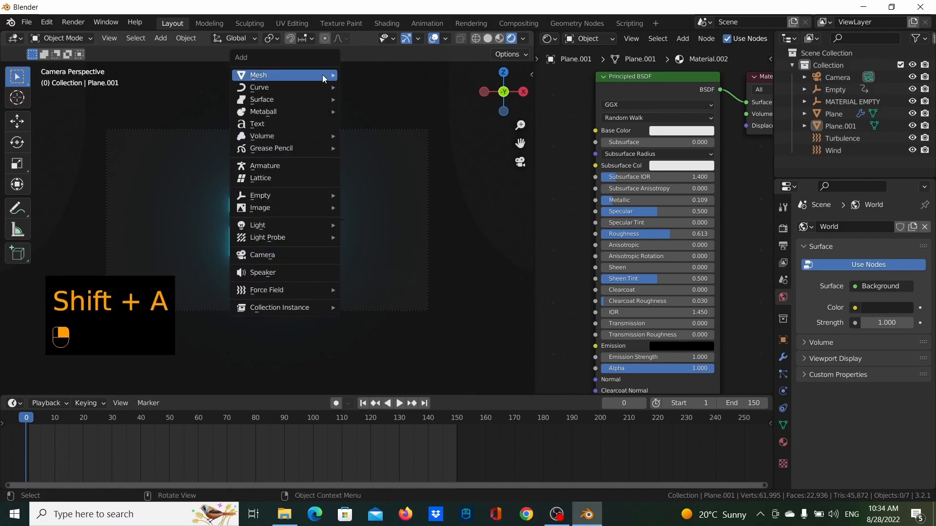
{"action": "mouse_move", "coordinate": [317, 227]}
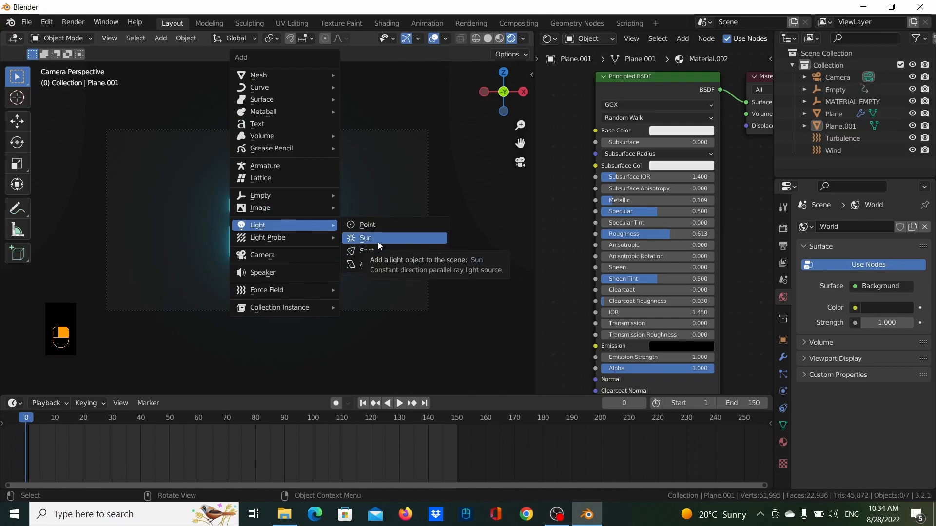
{"action": "left_click", "coordinate": [371, 262]}
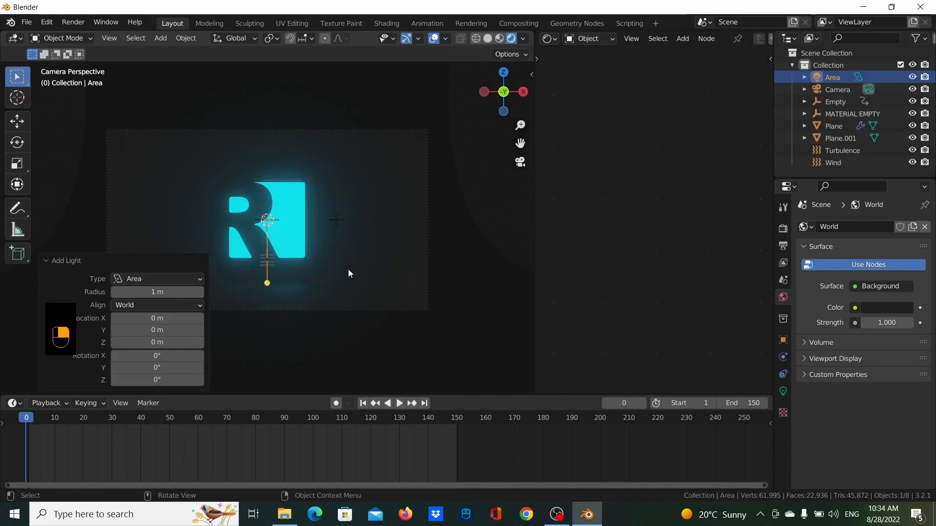
{"action": "key", "text": "r"}
{"action": "key", "text": "z"}
{"action": "right_click", "coordinate": [339, 230]}
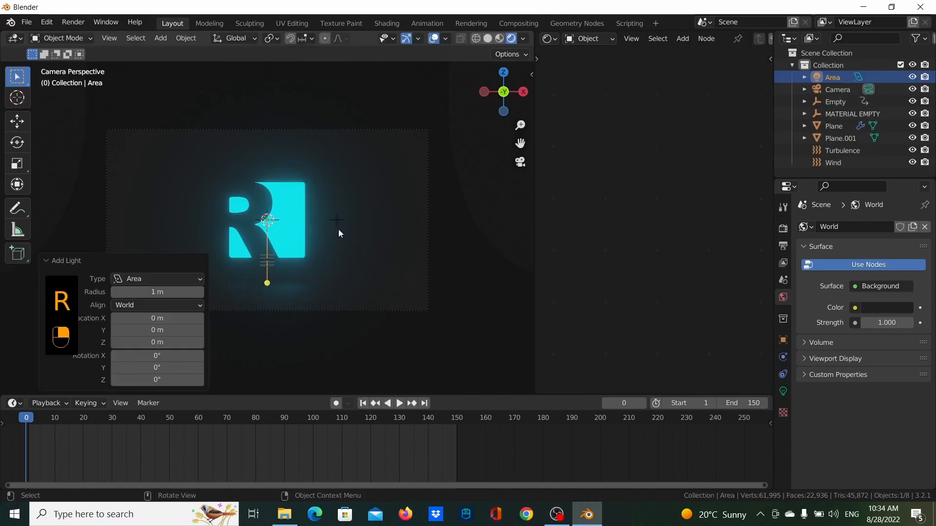
{"action": "key", "text": "g"}
{"action": "key", "text": "z"}
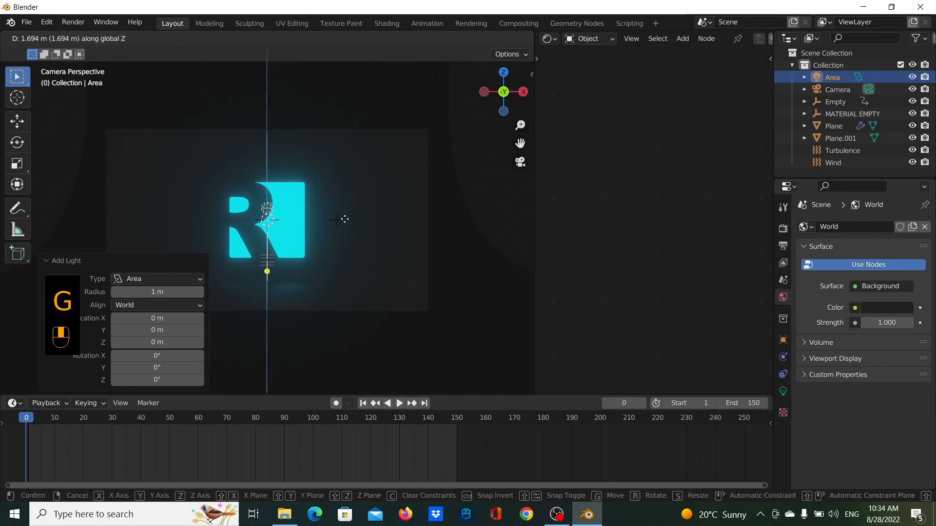
{"action": "left_click", "coordinate": [334, 58]}
- Rotate the area light about 43.2° in a side perspective view so its beam tilts toward the backdrop
{"action": "middle_click_drag", "start_coordinate": [271, 141], "coordinate": [397, 180]}
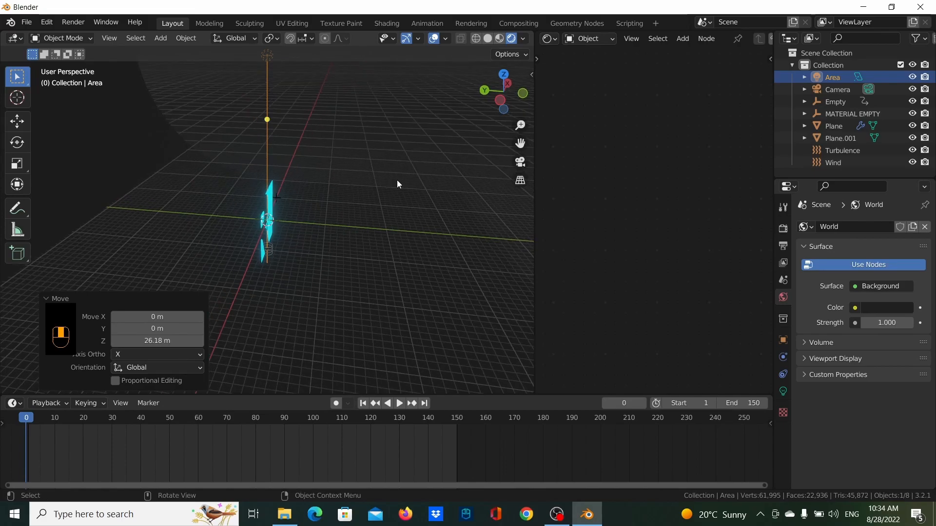
{"action": "key", "text": "r"}
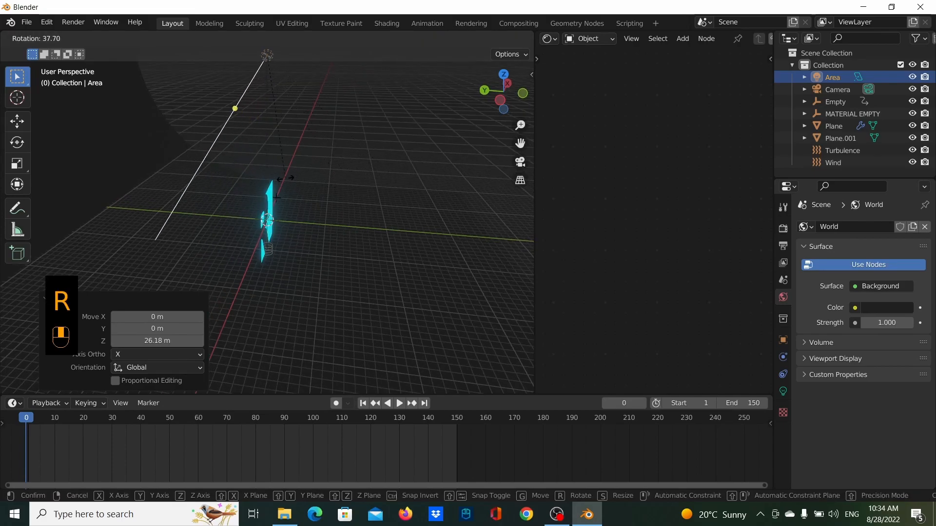
{"action": "left_click", "coordinate": [273, 178]}
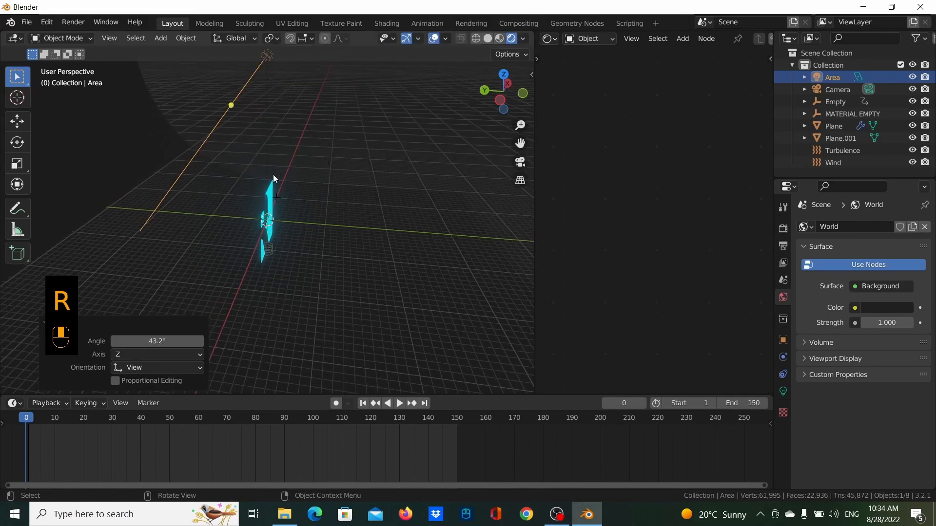
- Set the area light's power to 1000 W in its light properties
{"action": "left_click", "coordinate": [782, 358]}
{"action": "left_click", "coordinate": [782, 392]}
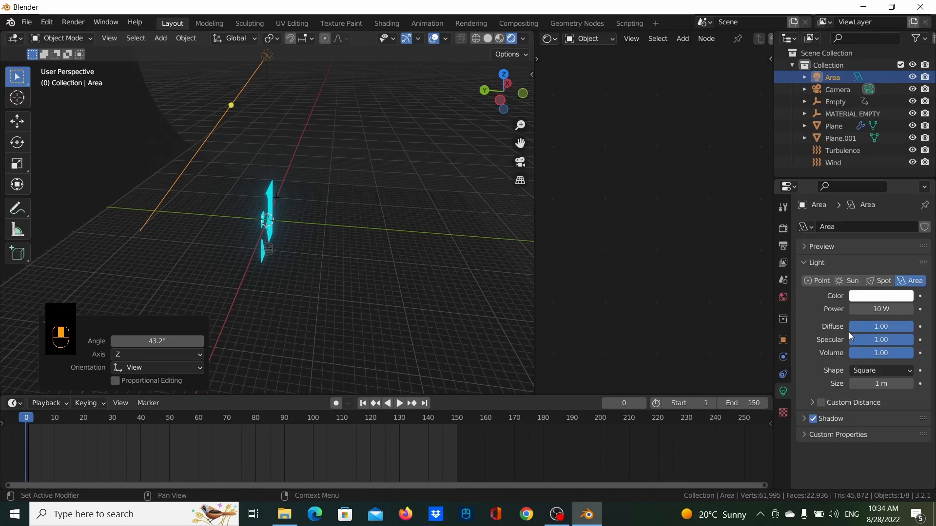
{"action": "left_click_drag", "start_coordinate": [875, 309], "coordinate": [921, 309]}
{"action": "middle_click_drag", "start_coordinate": [326, 256], "coordinate": [186, 217]}
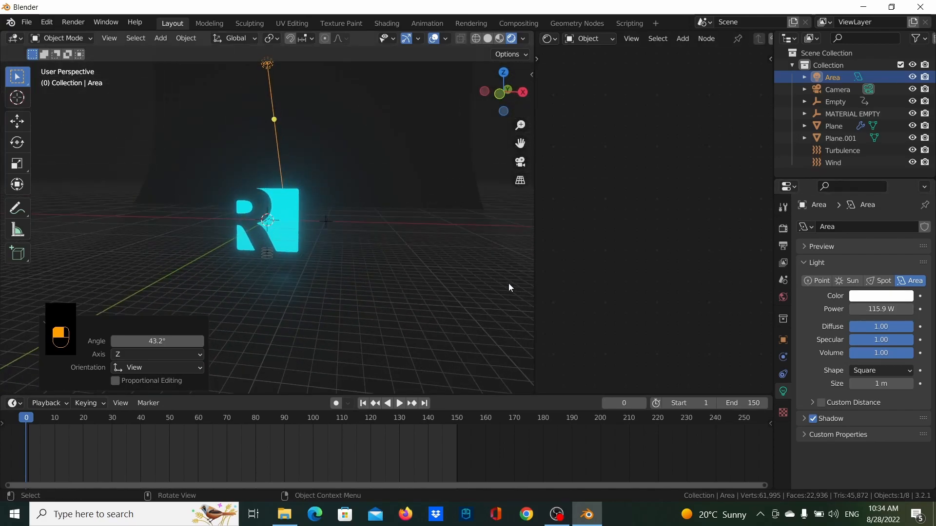
{"action": "key", "text": "KP_0"}
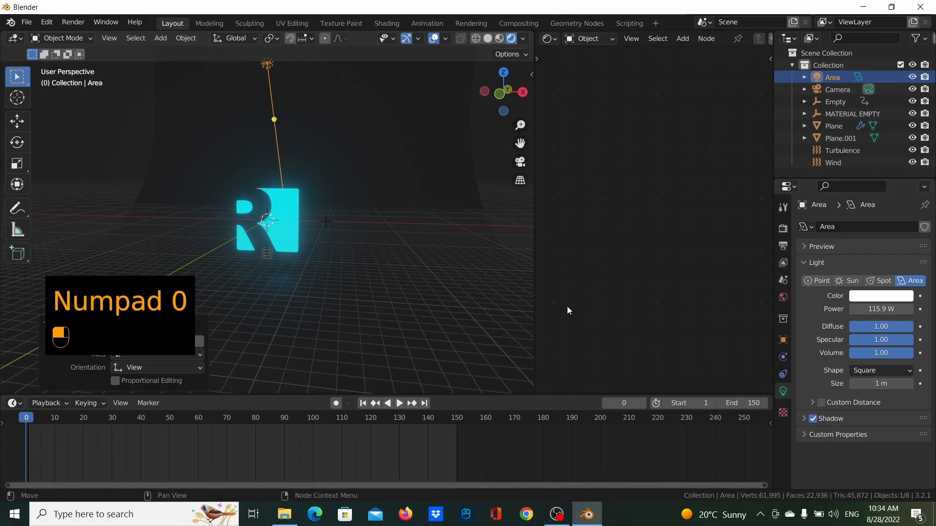
{"action": "key", "text": "KP_1"}
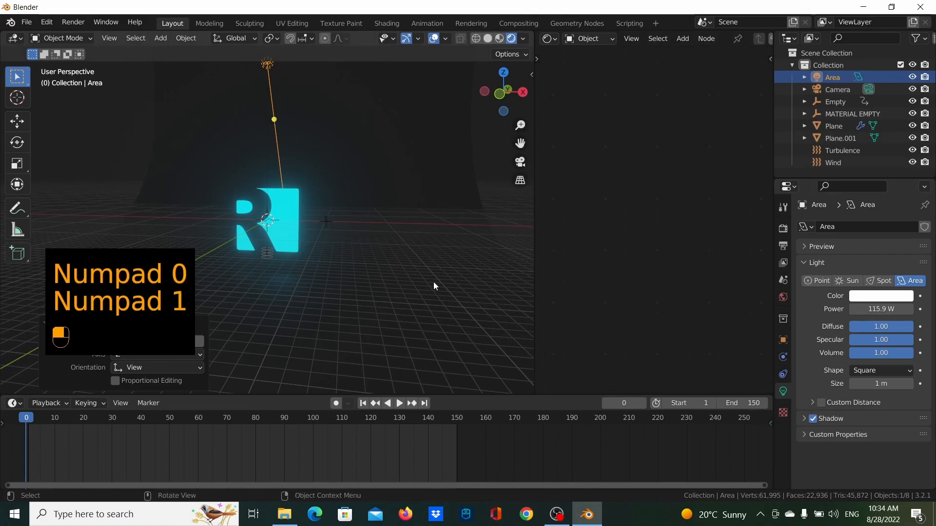
{"action": "key", "text": "KP_1"}
{"action": "scroll", "coordinate": [409, 236], "scroll_direction": "up", "scroll_amount": 1}
{"action": "left_click", "coordinate": [881, 309]}
{"action": "type", "text": "1000"}
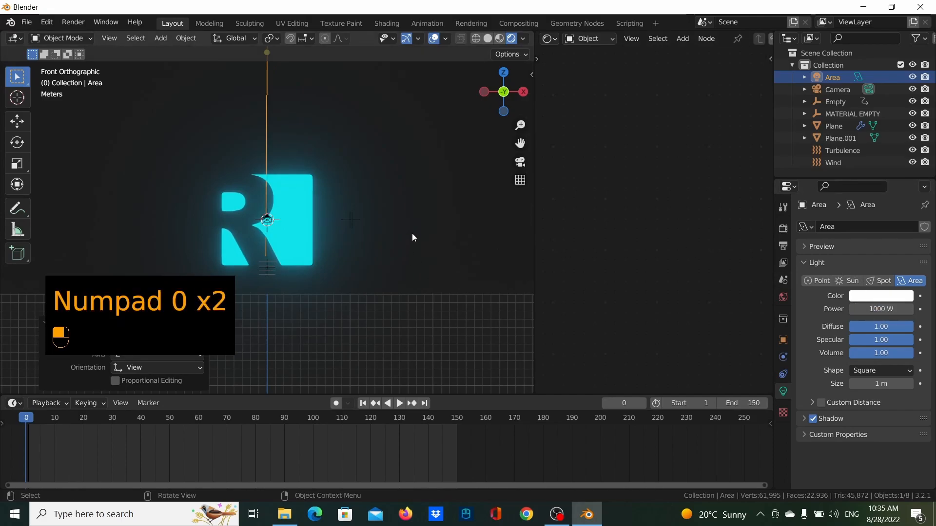
- Rotate the area light again in perspective view to adjust its beam direction
{"action": "key", "text": "KP_5"}
{"action": "middle_click_drag", "start_coordinate": [373, 249], "coordinate": [440, 281]}
{"action": "key", "text": "r"}
{"action": "left_click", "coordinate": [335, 307]}
- Try a roughness of 0.973 on the backdrop material, check it in the camera view, and restore the roughness to 0.613
{"action": "middle_click_drag", "start_coordinate": [344, 298], "coordinate": [340, 157]}
{"action": "left_click", "coordinate": [343, 158]}
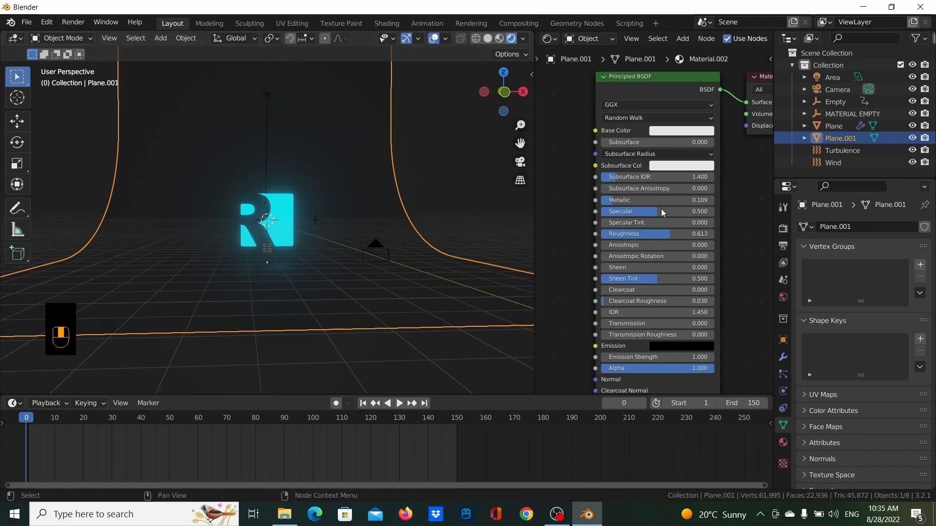
{"action": "left_click_drag", "start_coordinate": [654, 235], "coordinate": [689, 235]}
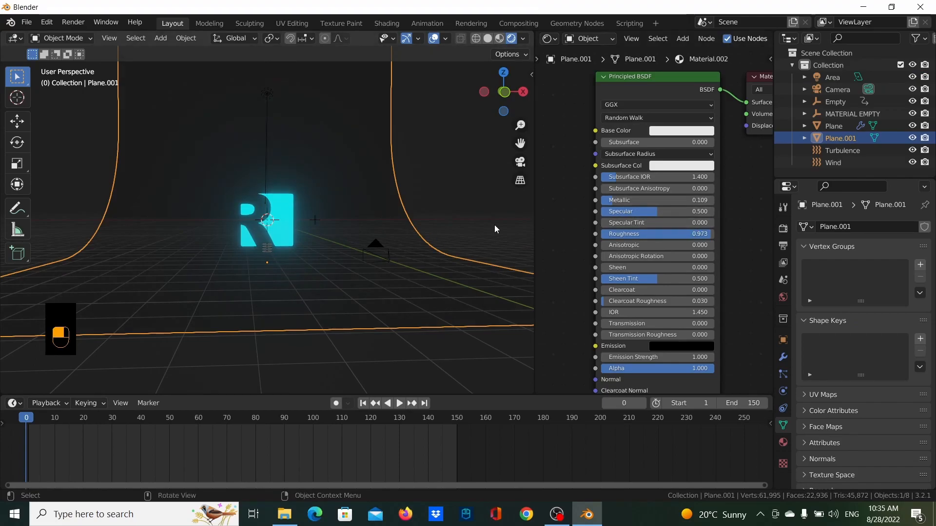
{"action": "scroll", "coordinate": [340, 221], "scroll_direction": "up", "scroll_amount": 4}
{"action": "middle_click_drag", "start_coordinate": [341, 220], "coordinate": [348, 229]}
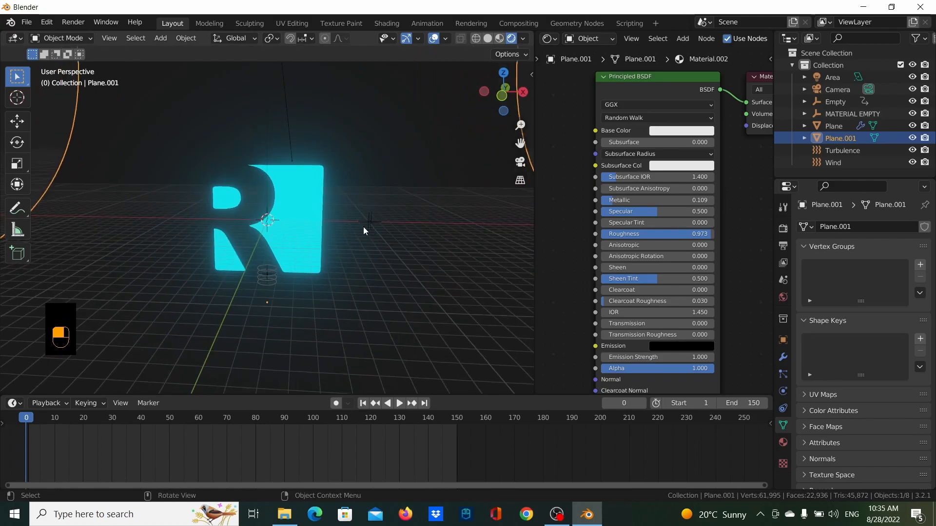
{"action": "scroll", "coordinate": [405, 212], "scroll_direction": "down", "scroll_amount": 3}
{"action": "left_click", "coordinate": [479, 169]}
{"action": "scroll", "coordinate": [454, 168], "scroll_direction": "up", "scroll_amount": 3}
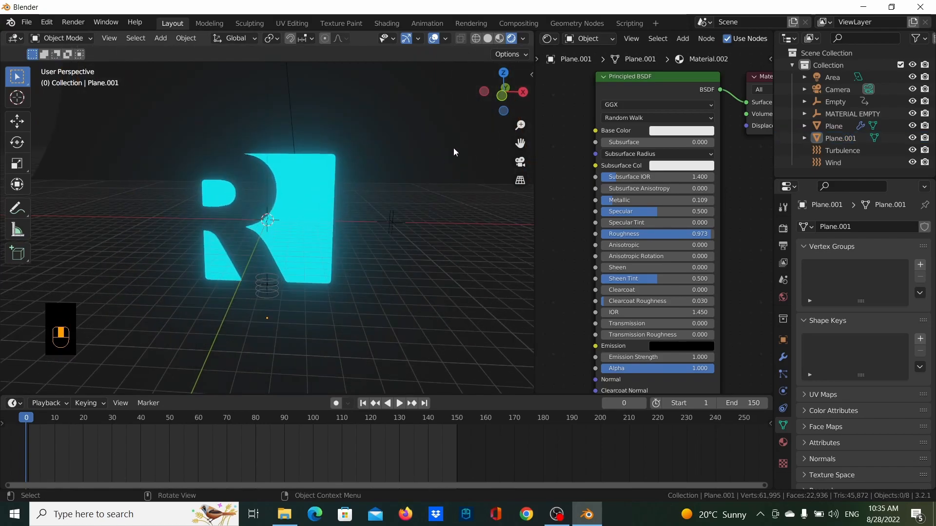
{"action": "key", "text": "KP_1"}
{"action": "scroll", "coordinate": [424, 179], "scroll_direction": "down", "scroll_amount": 5}
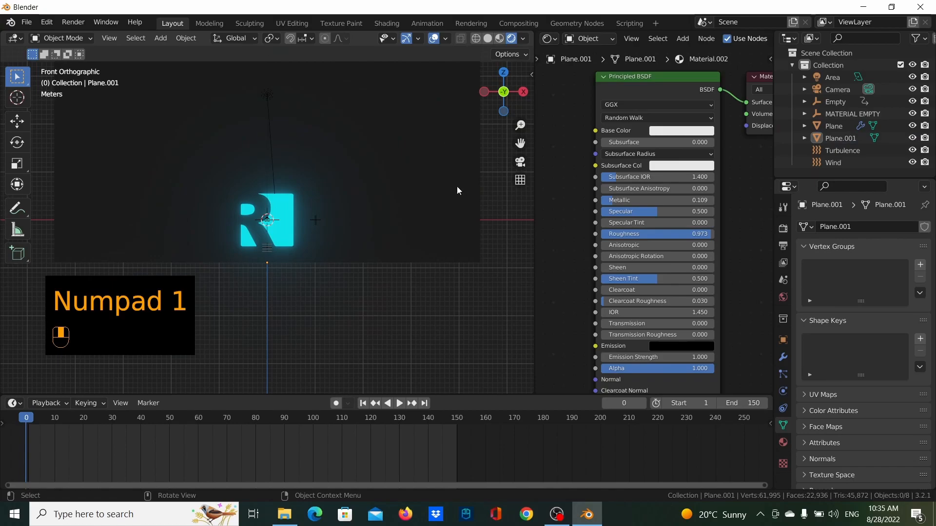
{"action": "key", "text": "KP_0"}
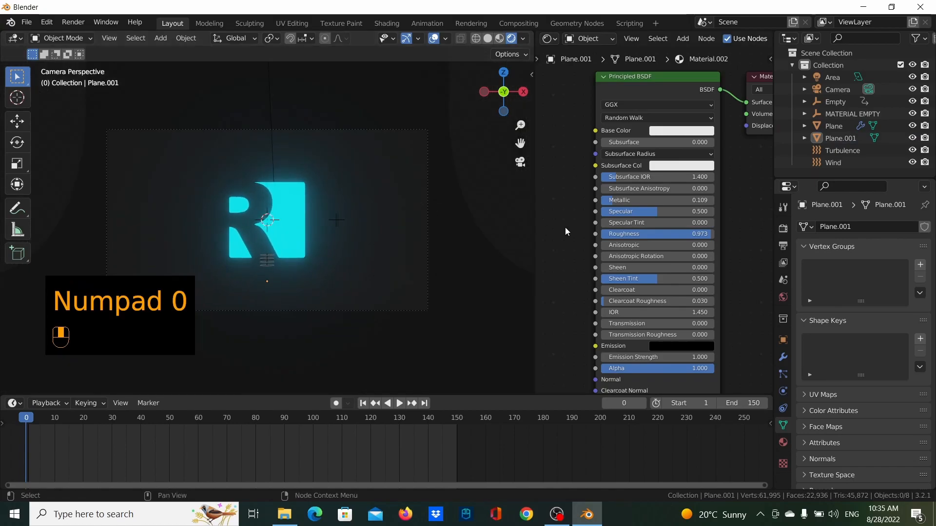
{"action": "left_click_drag", "start_coordinate": [703, 241], "coordinate": [677, 234]}
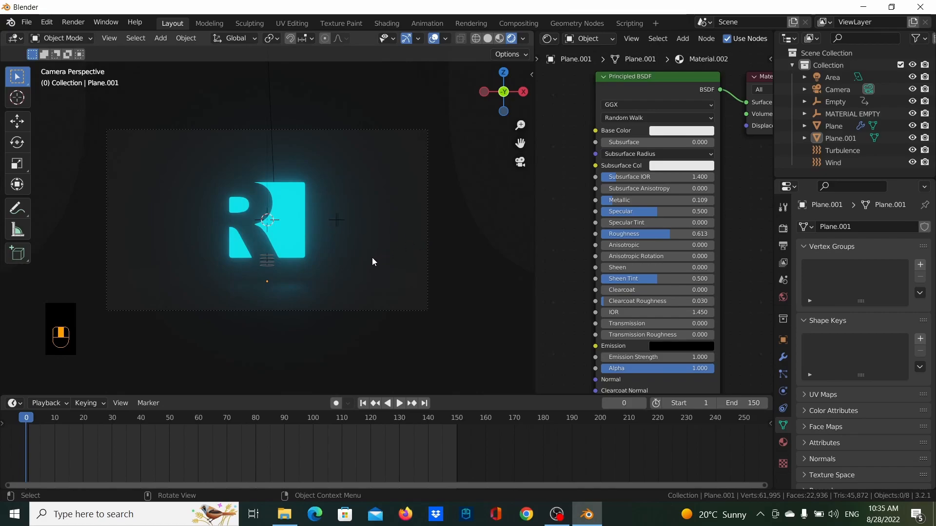
- Move to frame 16, select the logo and set its material's blend mode to Alpha Hashed
{"action": "scroll", "coordinate": [369, 259], "scroll_direction": "down", "scroll_amount": 3}
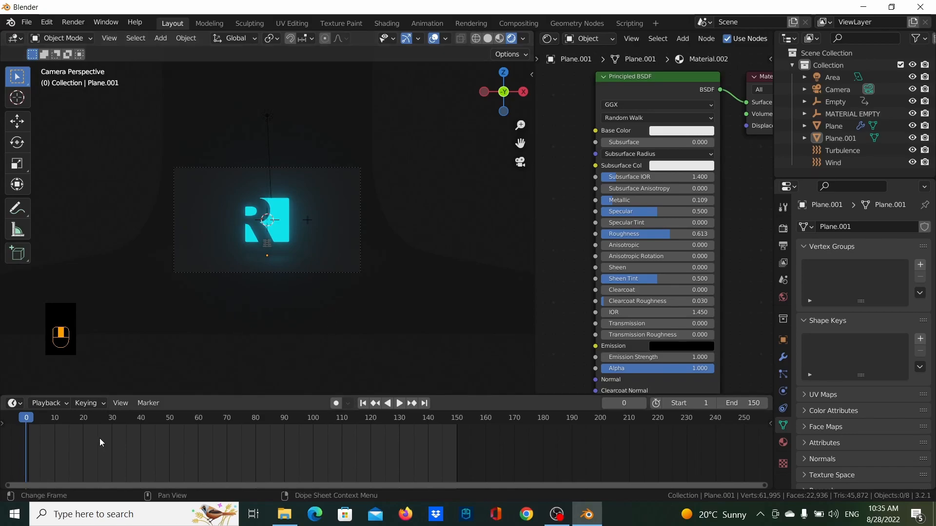
{"action": "left_click_drag", "start_coordinate": [12, 423], "coordinate": [72, 390]}
{"action": "scroll", "coordinate": [245, 282], "scroll_direction": "up", "scroll_amount": 8}
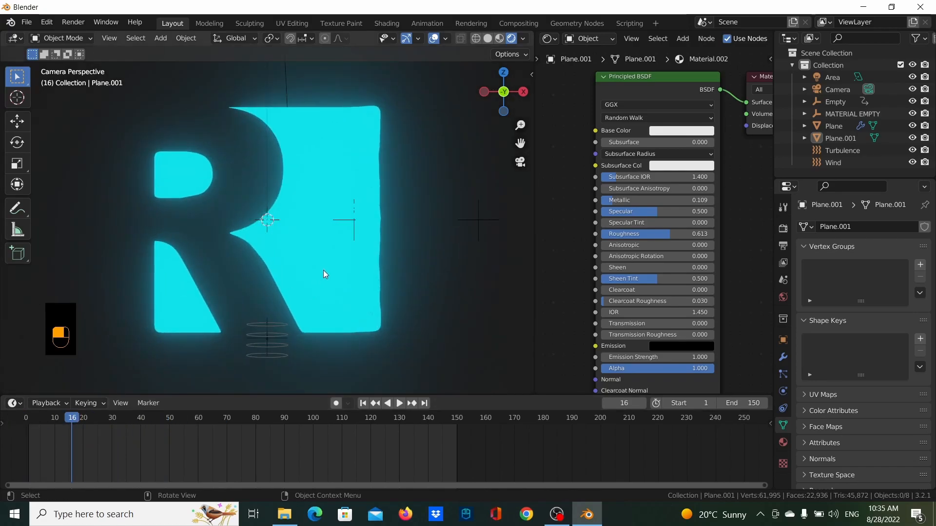
{"action": "left_click", "coordinate": [323, 270]}
{"action": "scroll", "coordinate": [545, 306], "scroll_direction": "down", "scroll_amount": 4}
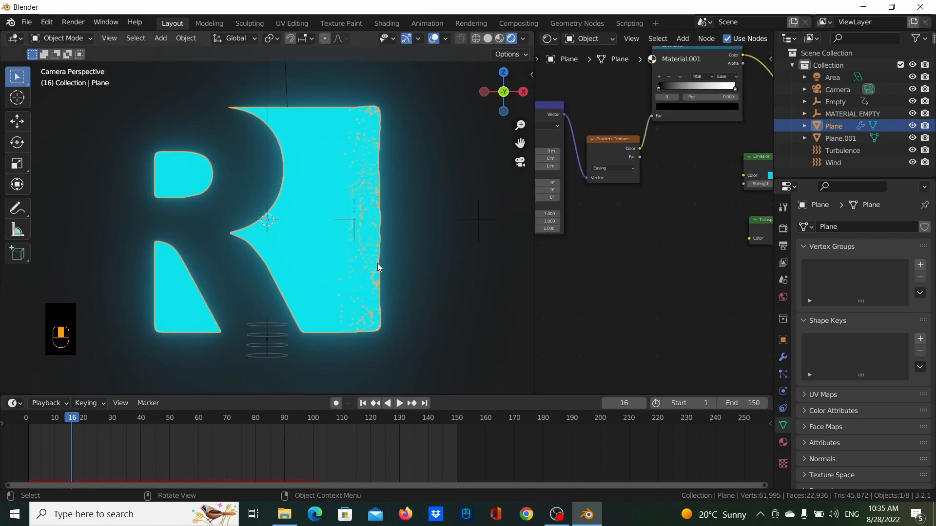
{"action": "scroll", "coordinate": [364, 266], "scroll_direction": "down", "scroll_amount": 4}
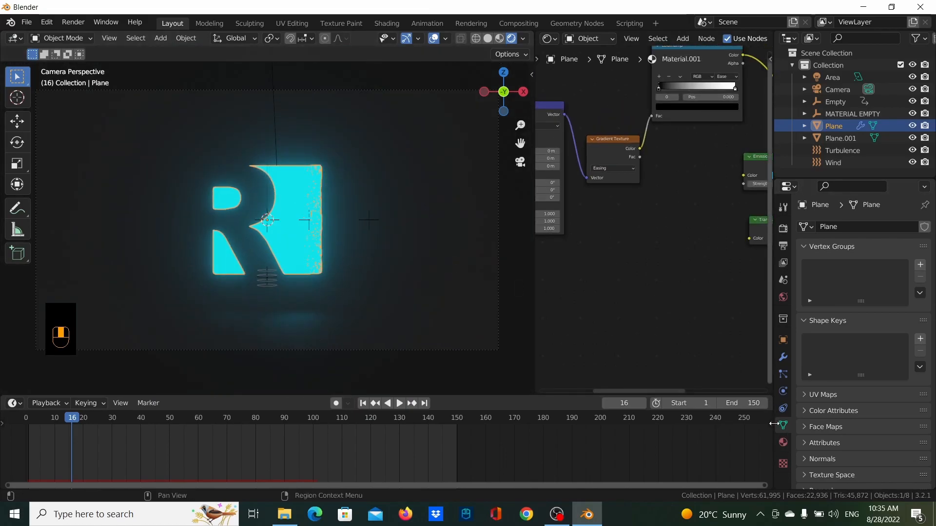
{"action": "scroll", "coordinate": [708, 306], "scroll_direction": "down", "scroll_amount": 1}
{"action": "left_click", "coordinate": [783, 442]}
{"action": "scroll", "coordinate": [882, 439], "scroll_direction": "down", "scroll_amount": 4}
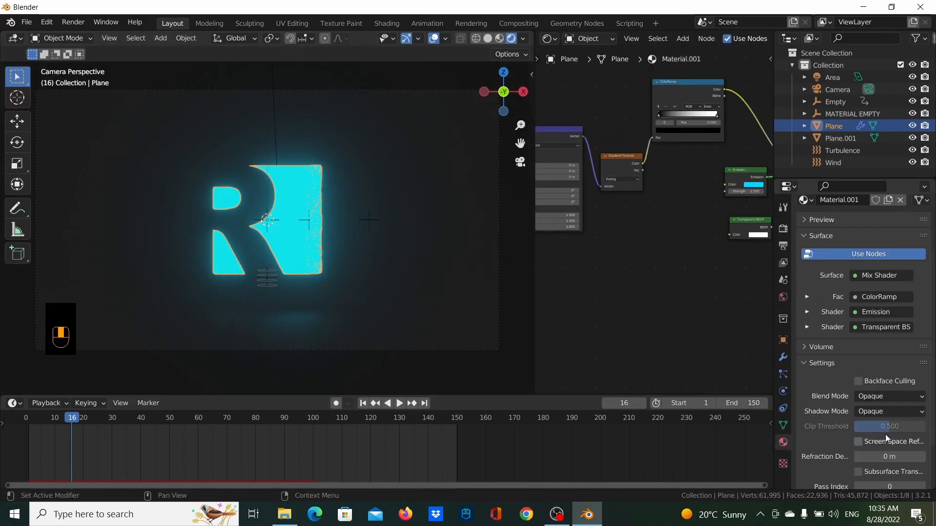
{"action": "left_click", "coordinate": [902, 396]}
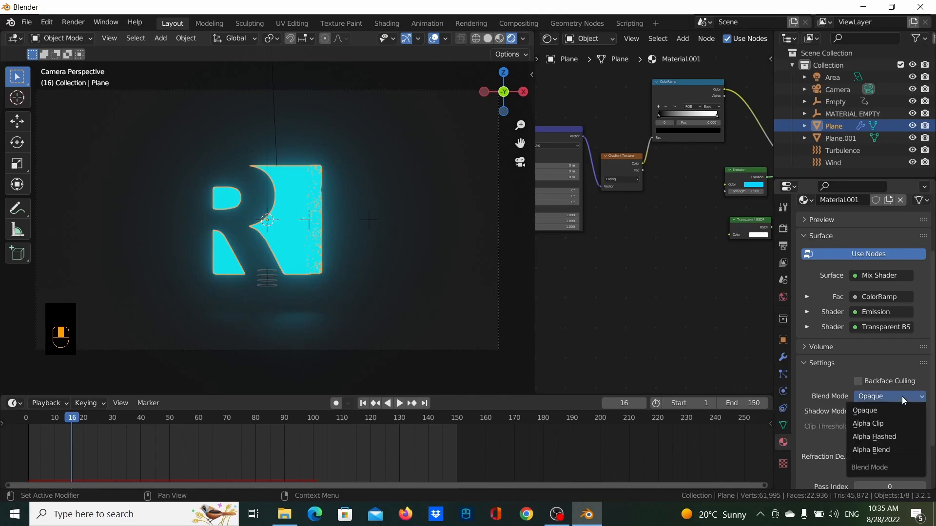
{"action": "left_click", "coordinate": [883, 437]}
- Replay the animation from the start, stop at frame 18, and render a test image of that frame
{"action": "key", "text": "shift+Left"}
{"action": "key", "text": "space"}
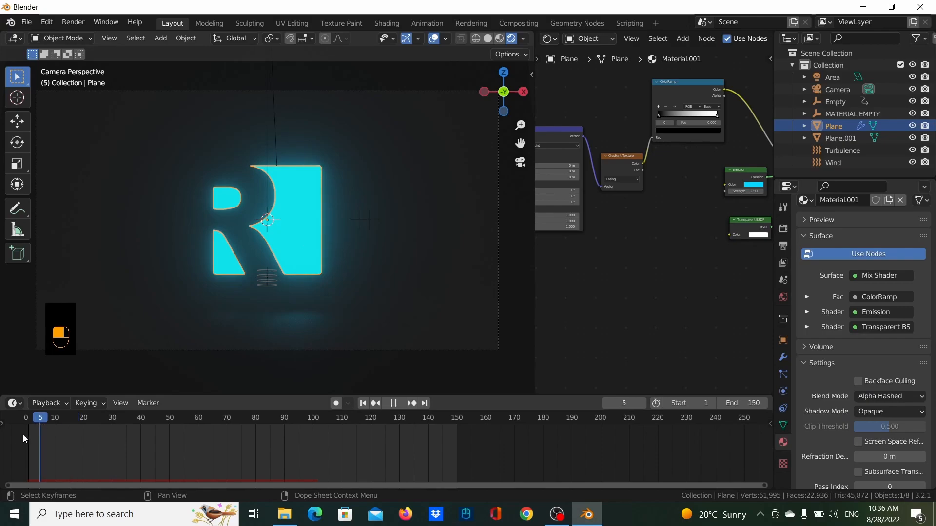
{"action": "left_click_drag", "start_coordinate": [8, 435], "coordinate": [78, 428]}
{"action": "key", "text": "space"}
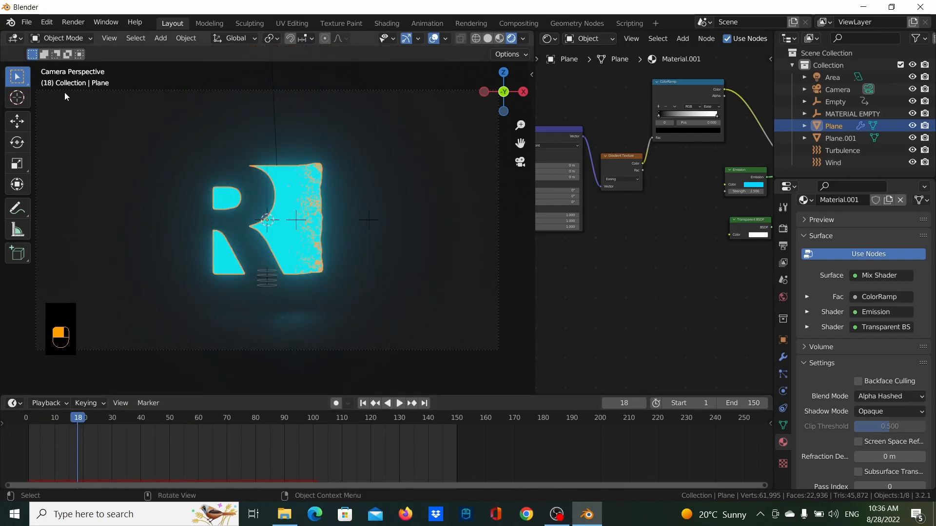
{"action": "left_click", "coordinate": [73, 22]}
{"action": "left_click", "coordinate": [108, 37]}
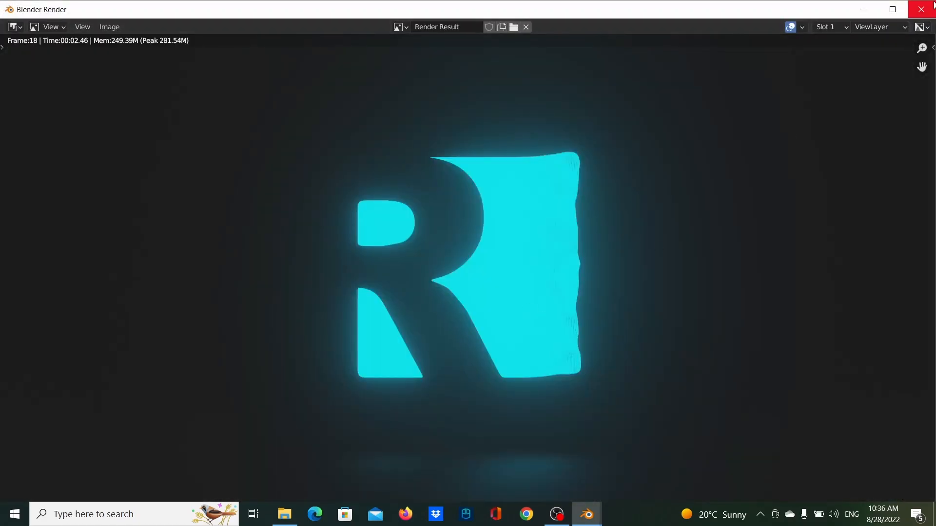
{"action": "left_click", "coordinate": [922, 9]}
- Go to frame 46 and render a test image of the scattered particles, closing the render window after viewing
{"action": "left_click_drag", "start_coordinate": [118, 427], "coordinate": [158, 425]}
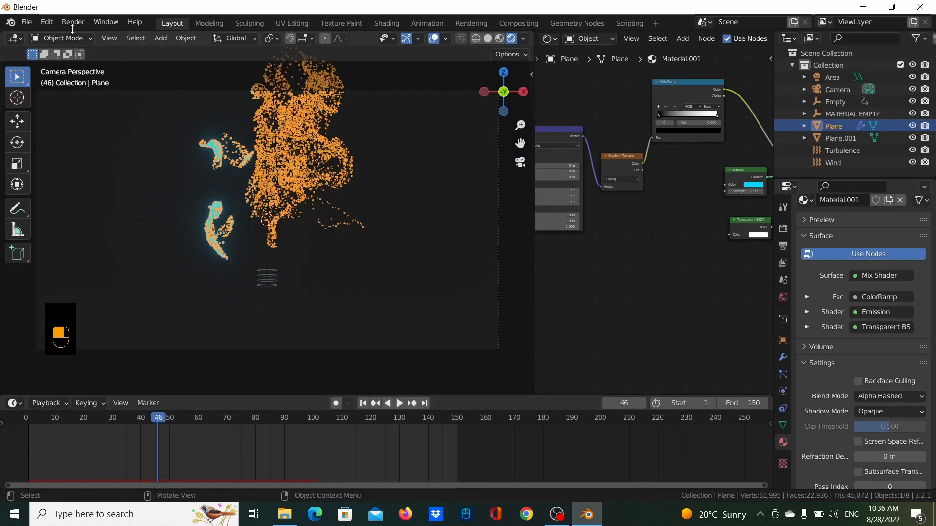
{"action": "left_click", "coordinate": [73, 22]}
{"action": "left_click", "coordinate": [97, 35]}
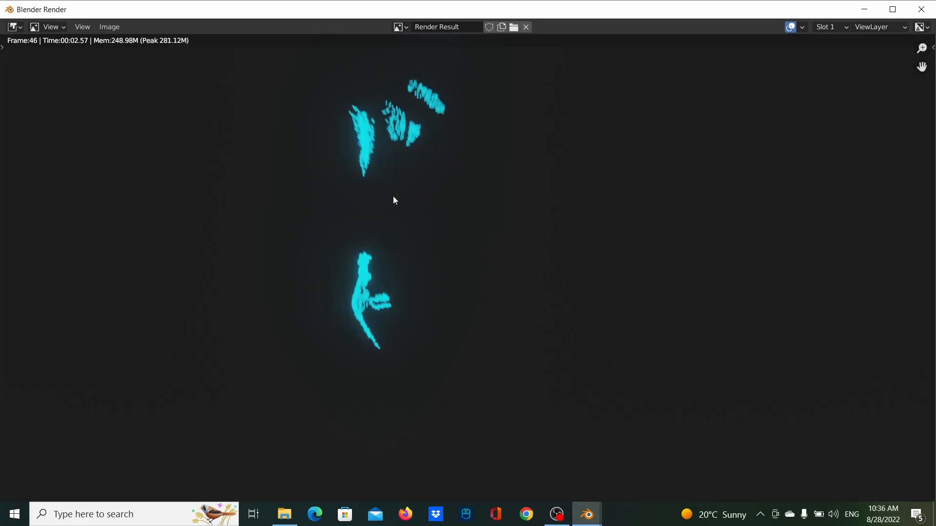
{"action": "left_click", "coordinate": [920, 9]}
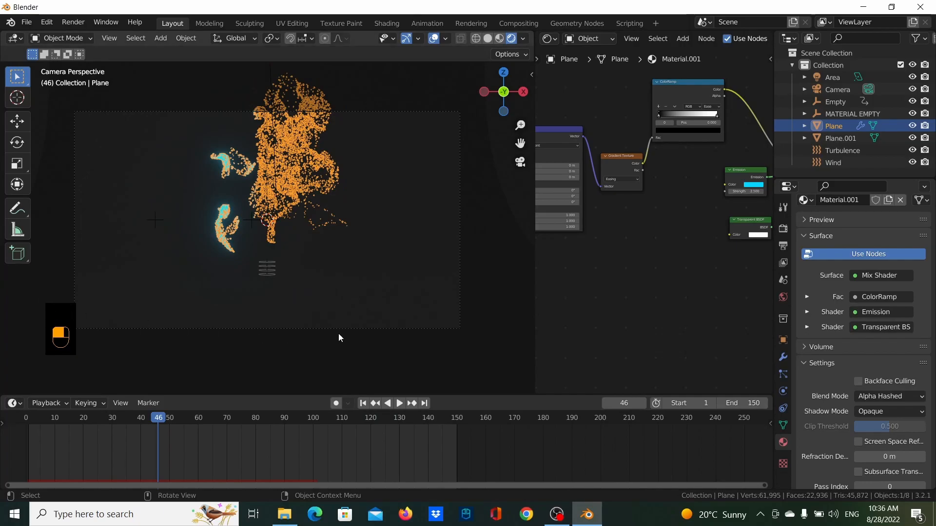
- Return to frame 0, add a text object at the origin and rotate it 90° about the X axis
{"action": "left_click_drag", "start_coordinate": [145, 419], "coordinate": [754, 414]}
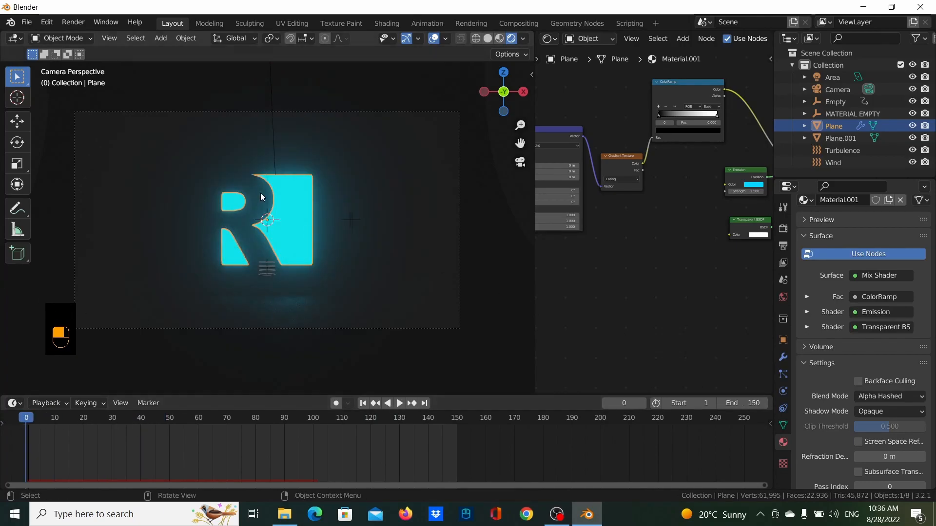
{"action": "key", "text": "shift+a"}
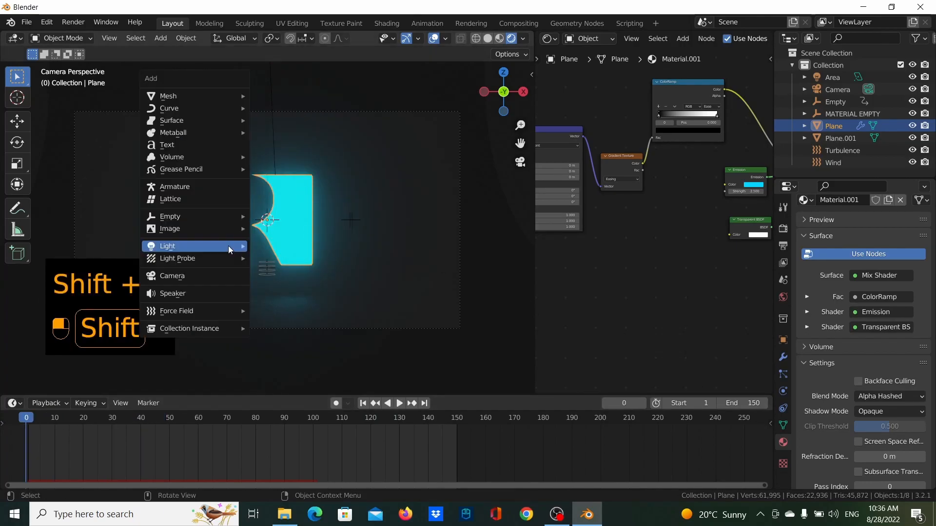
{"action": "left_click", "coordinate": [206, 145]}
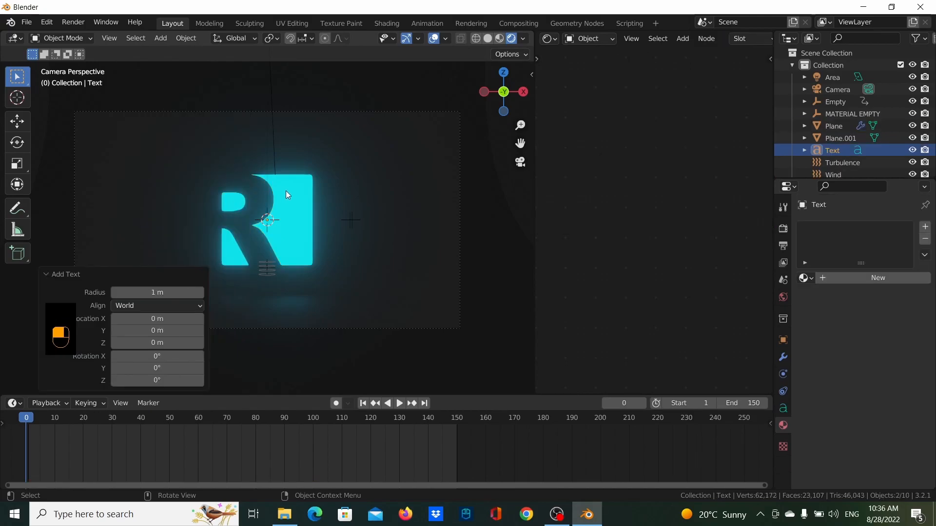
{"action": "type", "text": "rx90"}
{"action": "key", "text": "Return"}
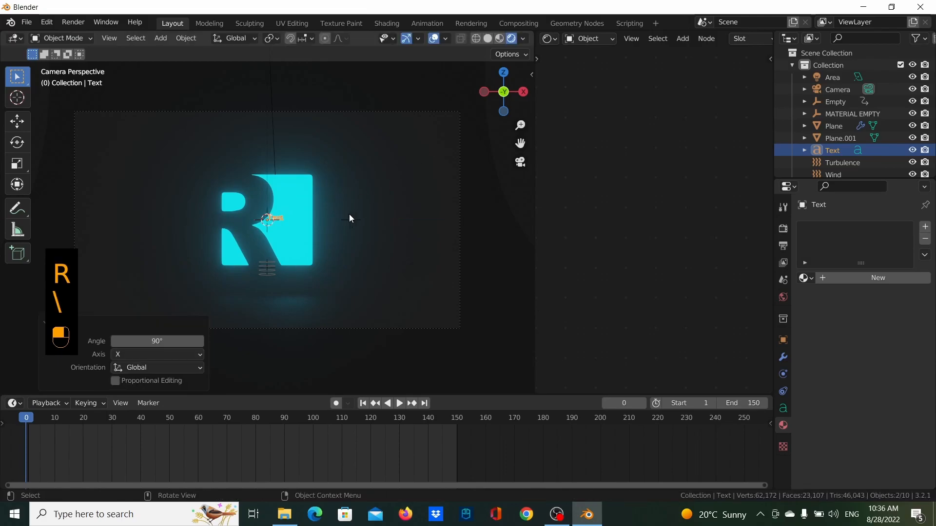
- Replace the text object's default wording with "YOUR TEXT" and return to Object Mode
{"action": "scroll", "coordinate": [350, 212], "scroll_direction": "up", "scroll_amount": 5}
{"action": "key", "text": "Tab"}
{"action": "key", "text": "BackSpace"}
{"action": "key", "text": "BackSpace"}
{"action": "key", "text": "BackSpace"}
{"action": "key", "text": "BackSpace"}
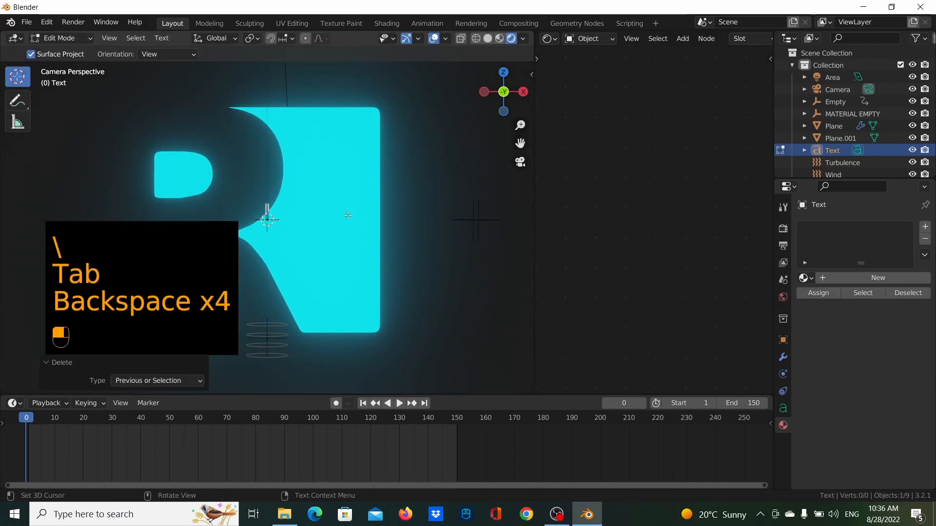
{"action": "key", "text": "Caps_Lock"}
{"action": "type", "text": "R"}
{"action": "key", "text": "BackSpace"}
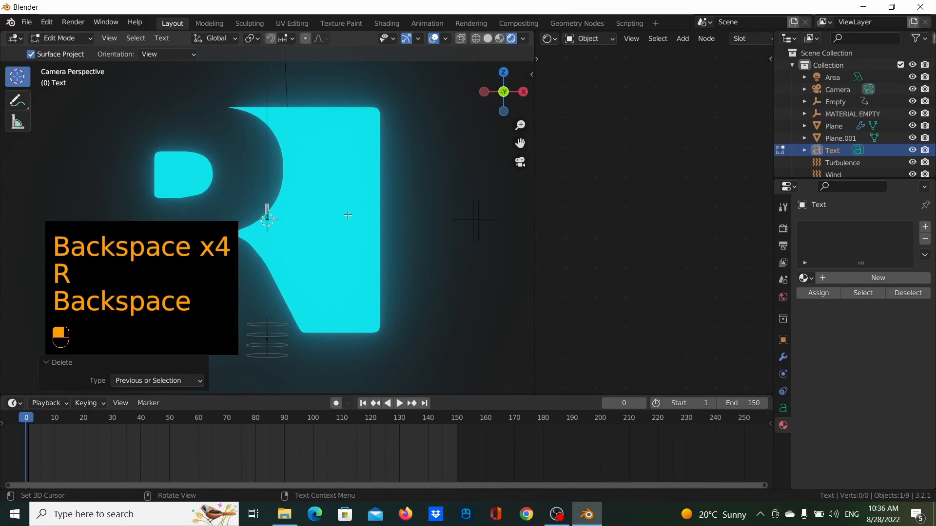
{"action": "type", "text": "y"}
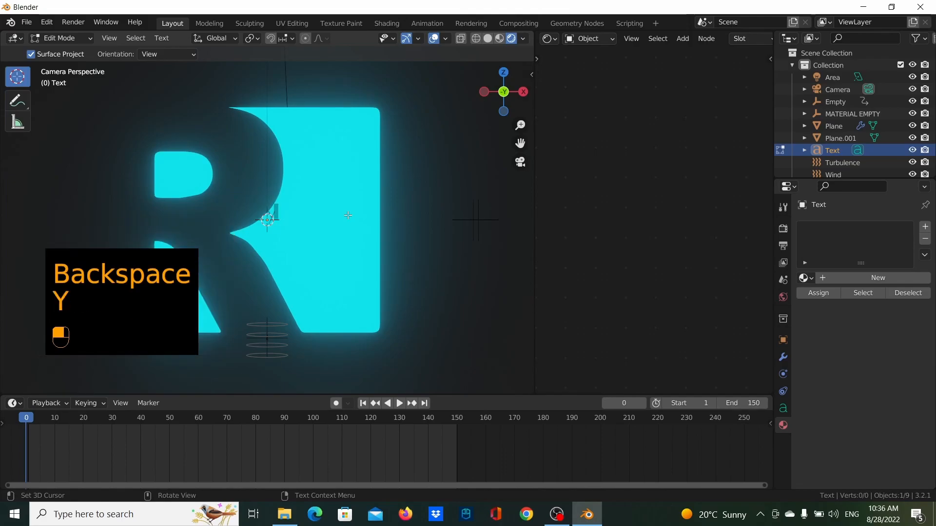
{"action": "key", "text": "BackSpace"}
{"action": "key", "text": "Caps_Lock"}
{"action": "type", "text": "YOUR TEXT"}
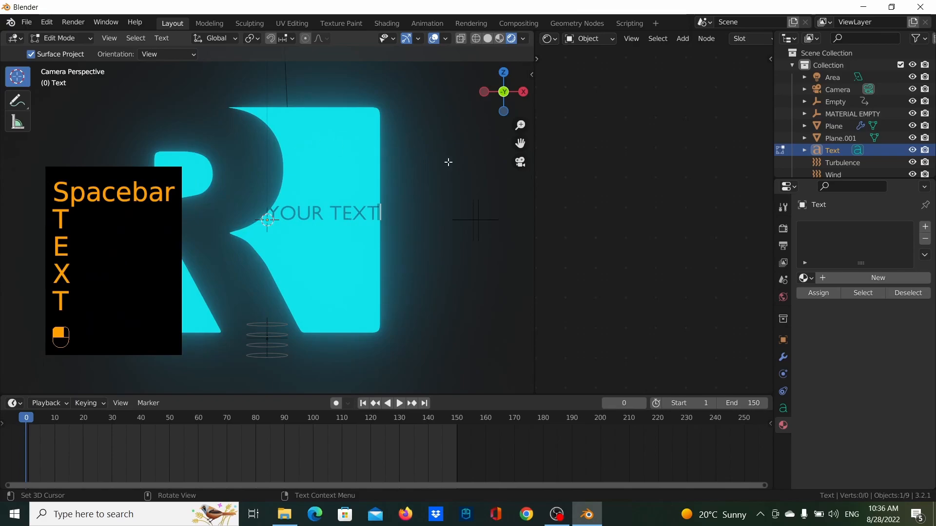
{"action": "key", "text": "Tab"}
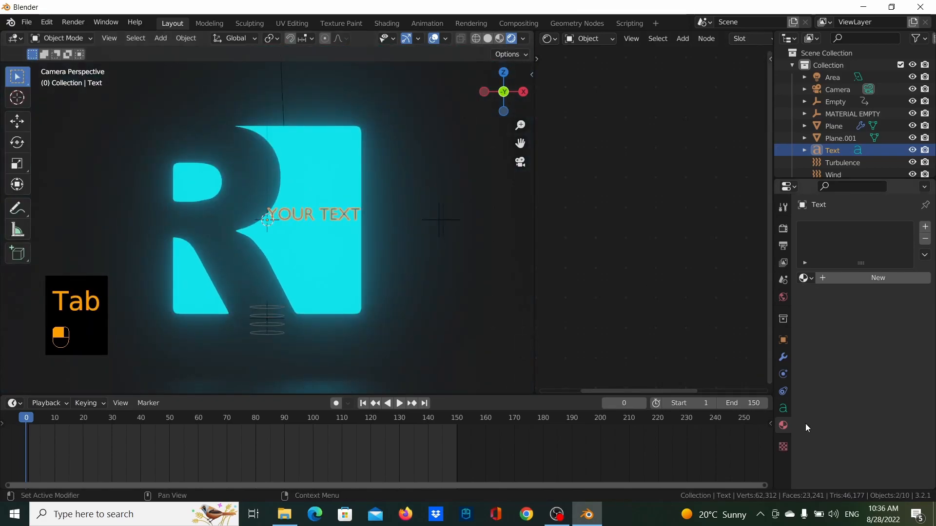
- Load Arial Bold from the Windows fonts folder as the text's regular font
{"action": "left_click", "coordinate": [782, 409]}
{"action": "scroll", "coordinate": [871, 431], "scroll_direction": "down", "scroll_amount": 7}
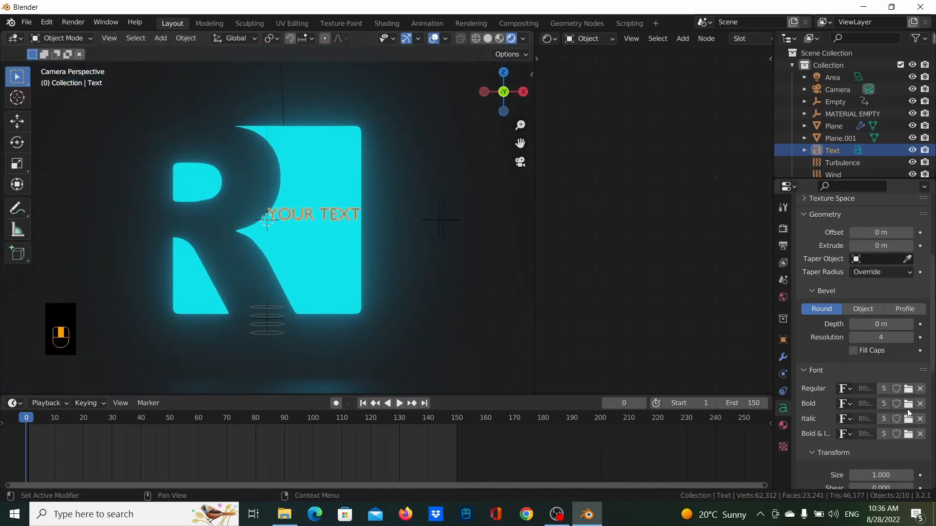
{"action": "left_click", "coordinate": [908, 389]}
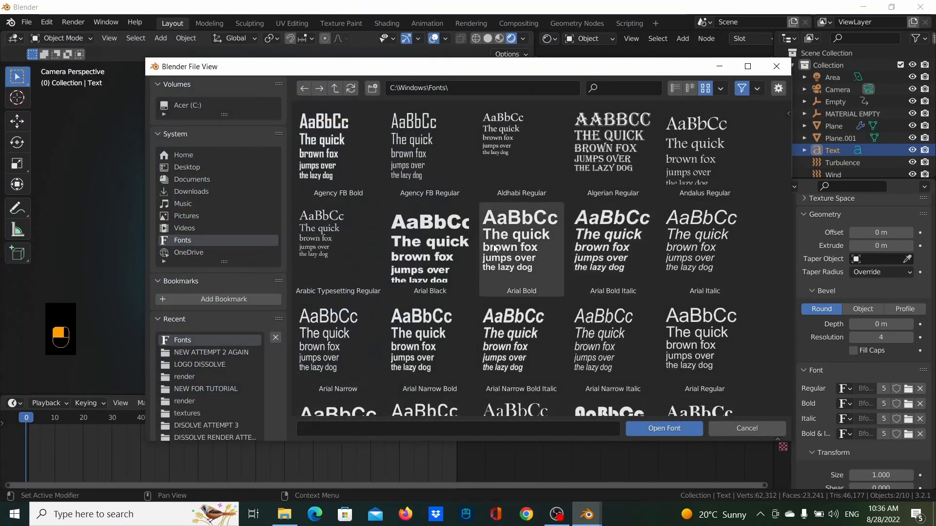
{"action": "left_click", "coordinate": [548, 235]}
{"action": "double_click", "coordinate": [547, 233]}
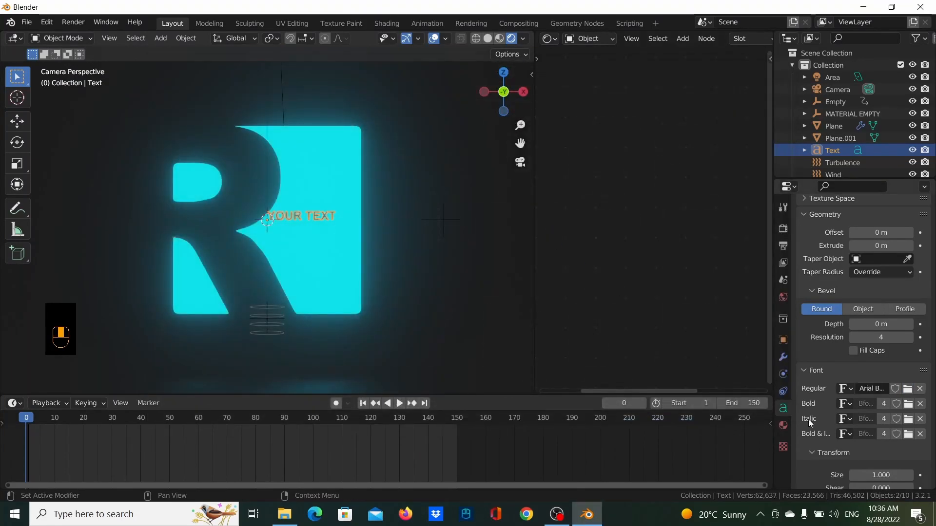
- Try a font size of 10 for the text and reduce it to 4.08
{"action": "scroll", "coordinate": [847, 451], "scroll_direction": "down", "scroll_amount": 3}
{"action": "left_click", "coordinate": [876, 417]}
{"action": "type", "text": "10"}
{"action": "key", "text": "Return"}
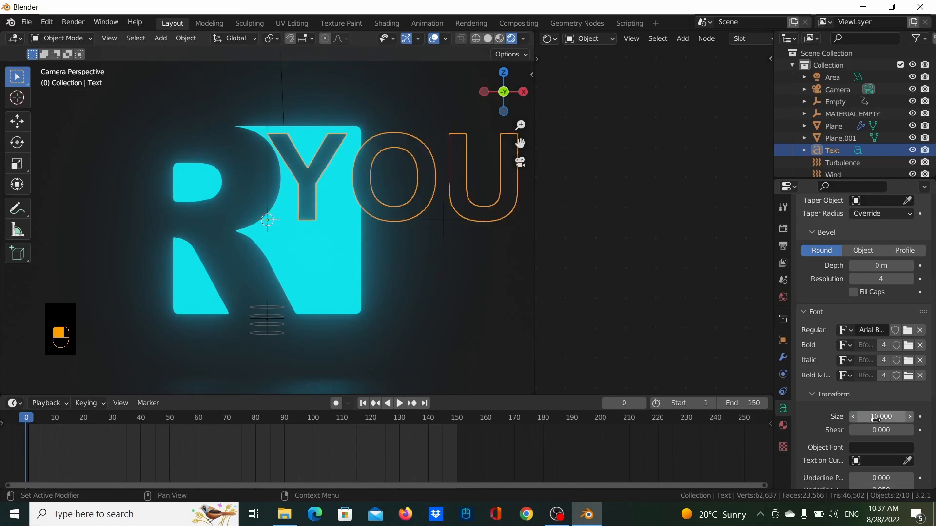
{"action": "left_click_drag", "start_coordinate": [876, 418], "coordinate": [831, 418]}
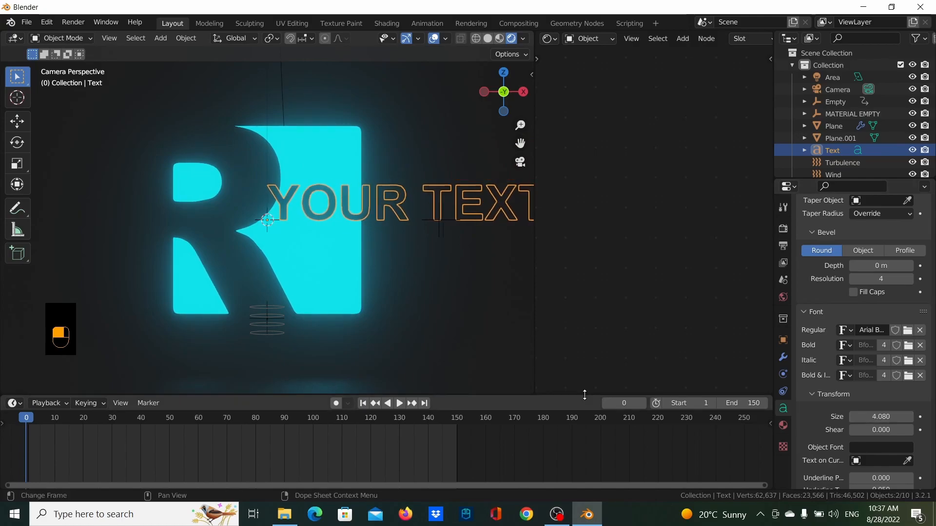
- Move the text about -3.76 m along Z and -8.41 m along X to centre it over the logo, and set its size to 4.02
{"action": "scroll", "coordinate": [410, 280], "scroll_direction": "down", "scroll_amount": 3}
{"action": "key", "text": "g"}
{"action": "key", "text": "x"}
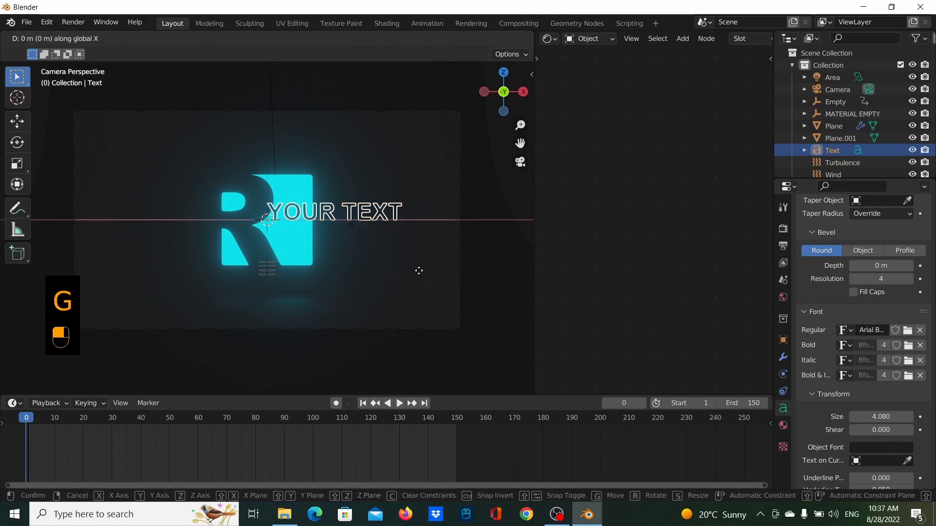
{"action": "key", "text": "z"}
{"action": "left_click", "coordinate": [417, 303]}
{"action": "key", "text": "g"}
{"action": "key", "text": "x"}
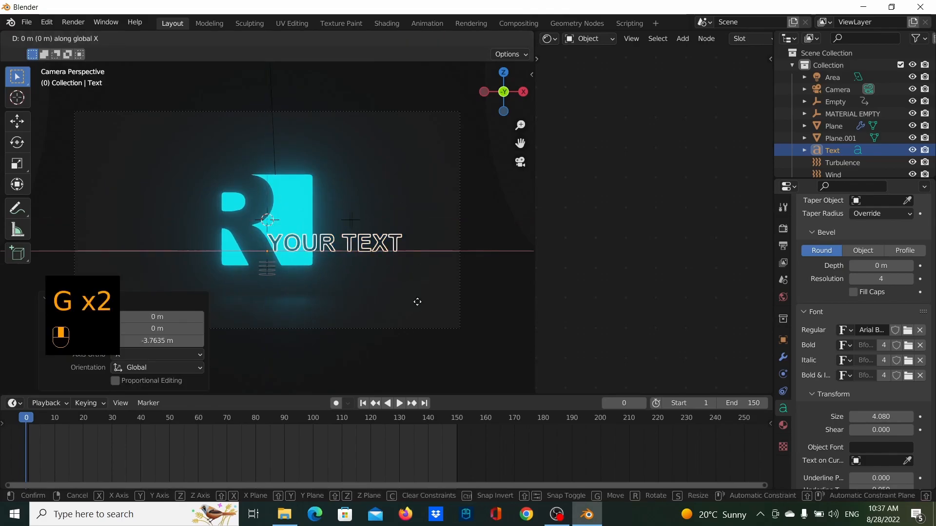
{"action": "left_click", "coordinate": [347, 305]}
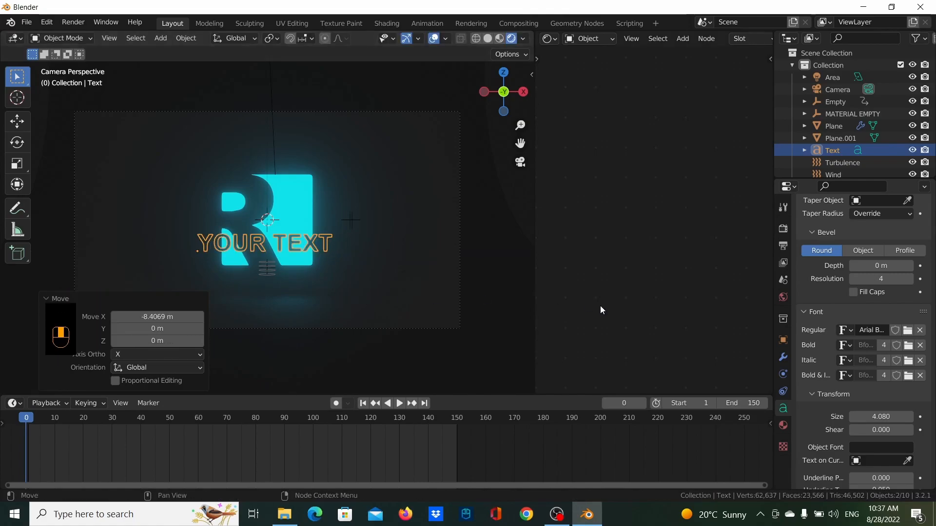
{"action": "mouse_move", "coordinate": [880, 417]}
{"action": "left_mouse_down"}
{"action": "mouse_move", "coordinate": [865, 417]}
{"action": "mouse_move", "coordinate": [875, 417]}
{"action": "left_mouse_up"}
{"action": "scroll", "coordinate": [362, 253], "scroll_direction": "up", "scroll_amount": 1}
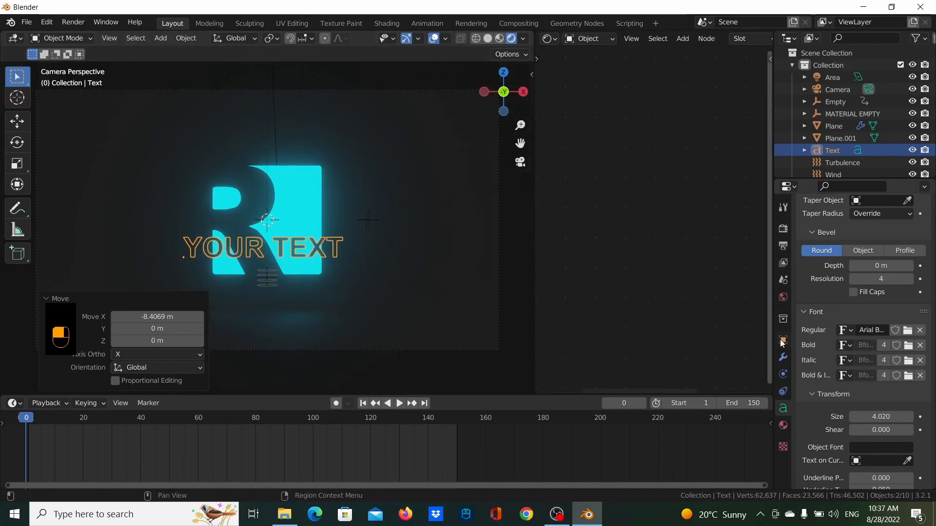
- Set the text geometry's extrude to 0.16 m, checking its thickness from an angle
{"action": "scroll", "coordinate": [852, 303], "scroll_direction": "up", "scroll_amount": 4}
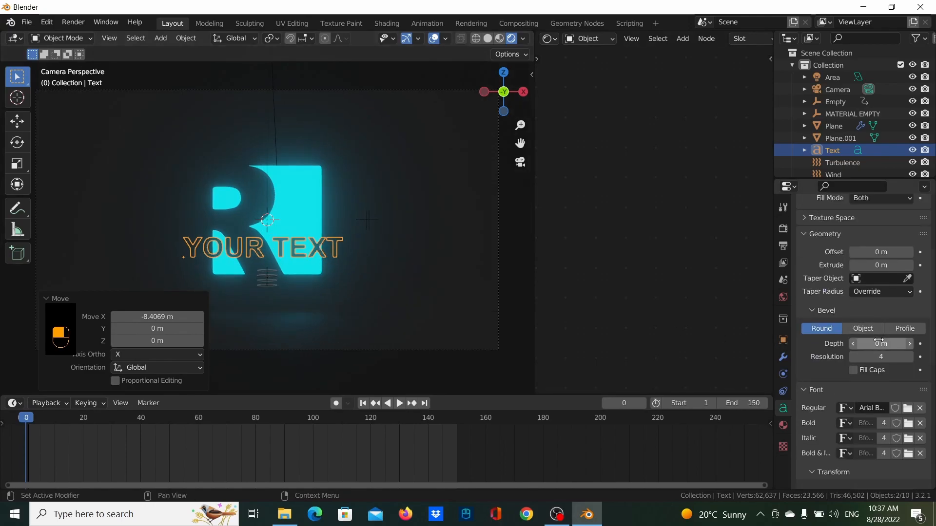
{"action": "left_click_drag", "start_coordinate": [875, 267], "coordinate": [880, 268]}
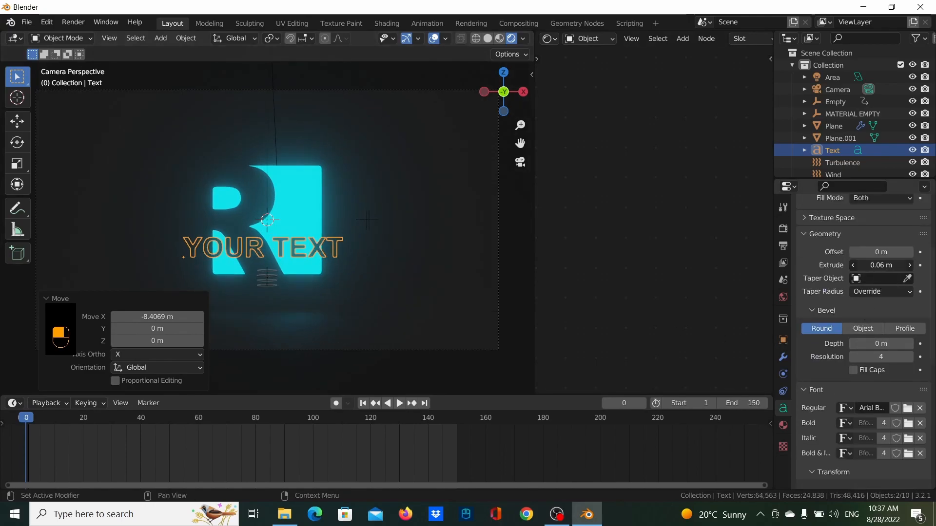
{"action": "middle_click_drag", "start_coordinate": [272, 306], "coordinate": [400, 321]}
{"action": "left_click_drag", "start_coordinate": [876, 266], "coordinate": [886, 265]}
{"action": "middle_click_drag", "start_coordinate": [476, 274], "coordinate": [395, 262]}
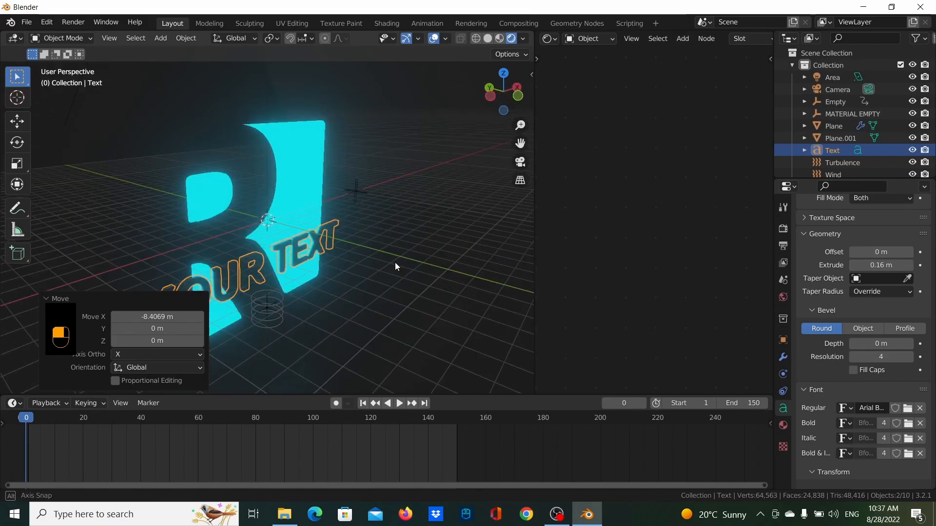
- Return to the camera view and lower the text by about 0.25 m along Z
{"action": "key", "text": "KP_0"}
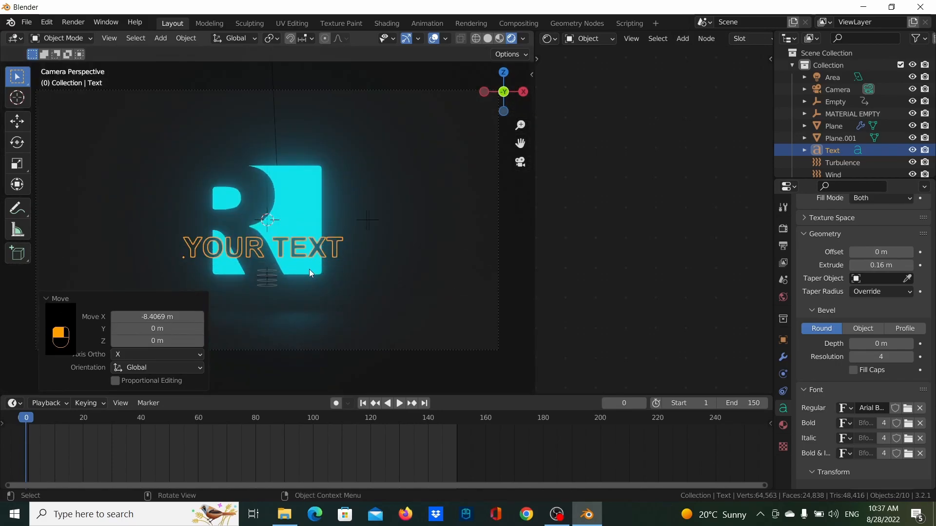
{"action": "key", "text": "g"}
{"action": "key", "text": "z"}
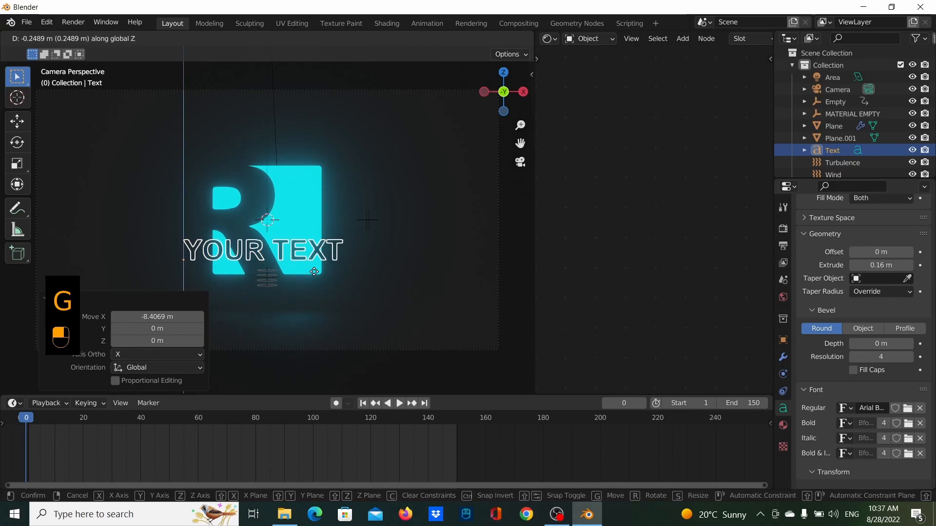
{"action": "left_click", "coordinate": [314, 271]}
{"action": "scroll", "coordinate": [285, 252], "scroll_direction": "down", "scroll_amount": 2}
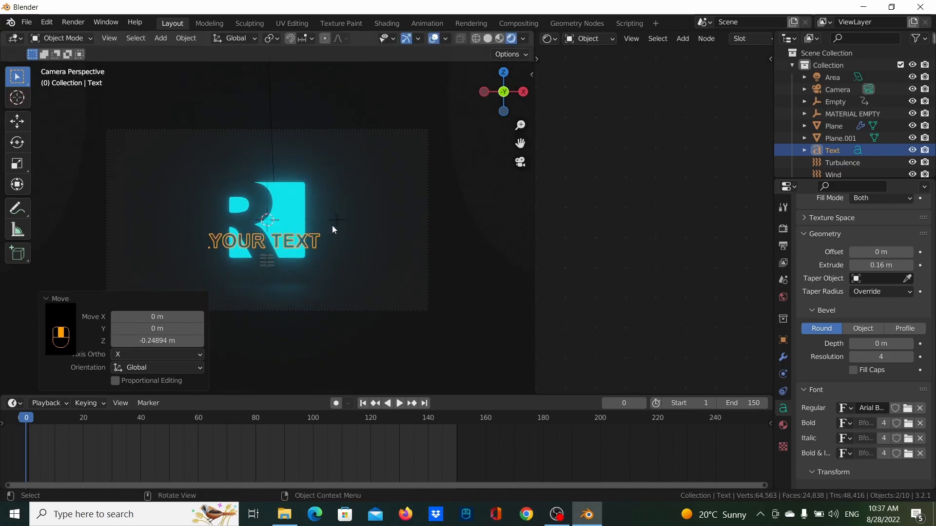
{"action": "scroll", "coordinate": [332, 225], "scroll_direction": "down", "scroll_amount": 1}
{"action": "scroll", "coordinate": [287, 224], "scroll_direction": "up", "scroll_amount": 2}
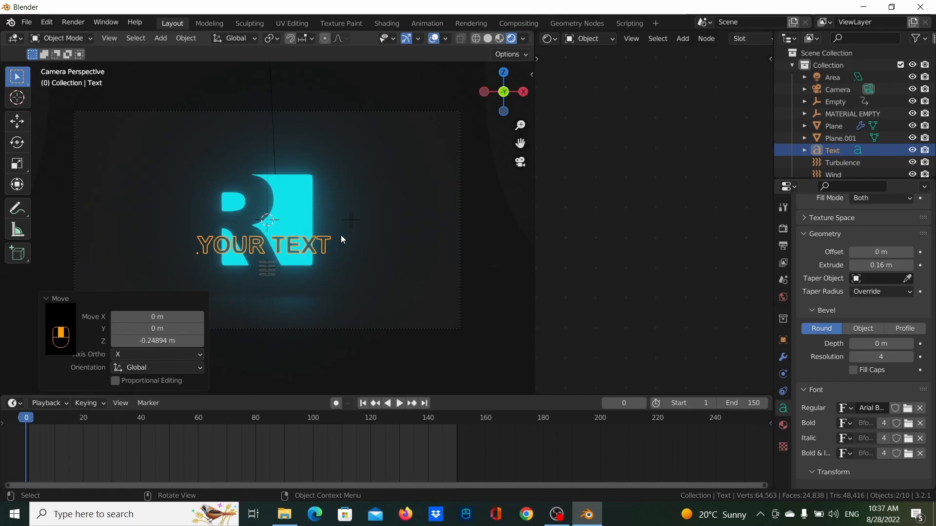
- Widen the shader editor area and create a new material for the text
{"action": "left_click", "coordinate": [329, 246]}
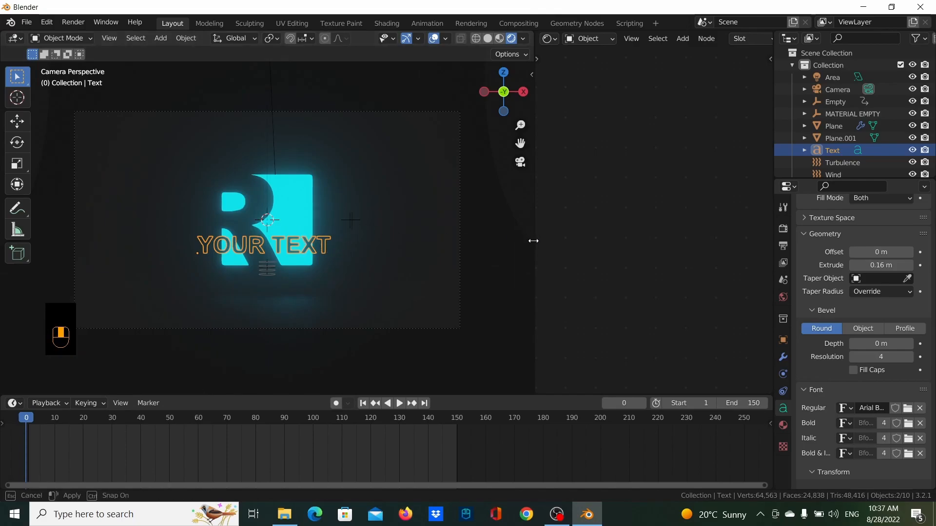
{"action": "left_click_drag", "start_coordinate": [533, 239], "coordinate": [472, 241]}
{"action": "scroll", "coordinate": [296, 241], "scroll_direction": "up", "scroll_amount": 2}
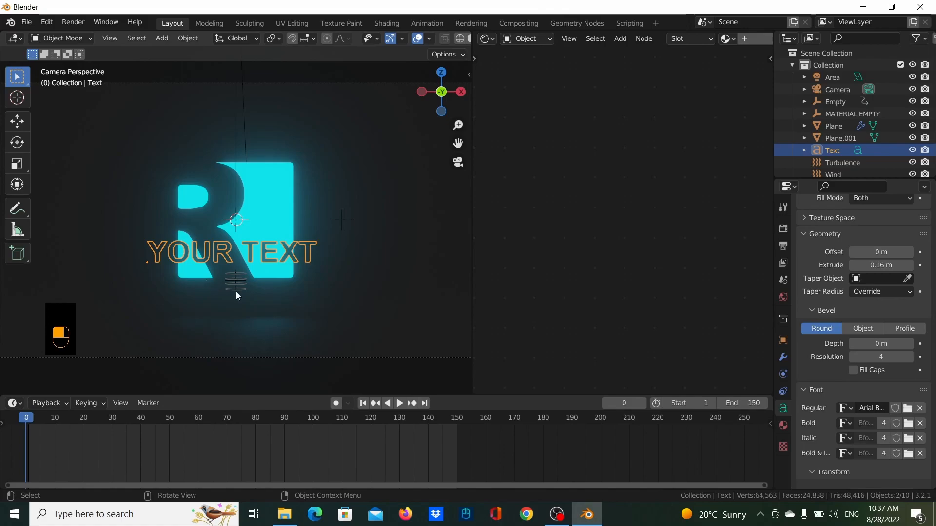
{"action": "left_click", "coordinate": [784, 426]}
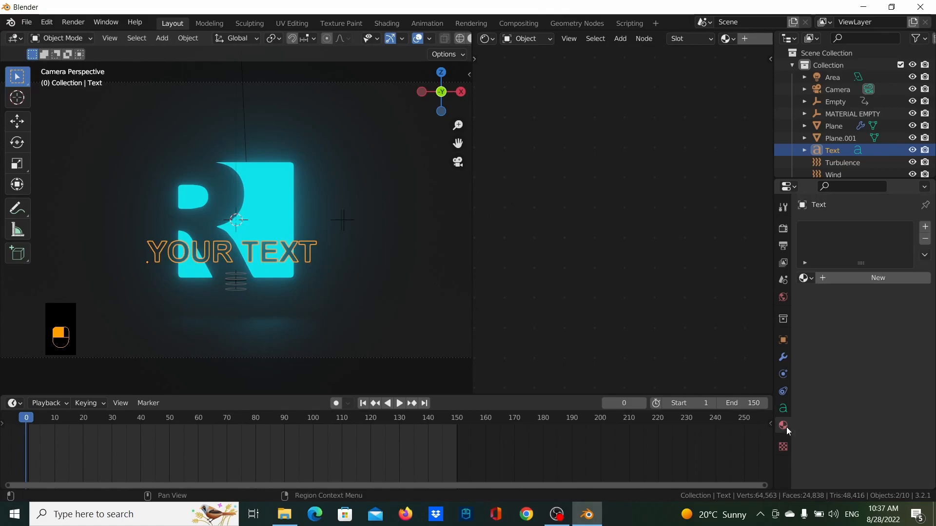
{"action": "left_click", "coordinate": [891, 279]}
- Spread the text material's Principled BSDF and Material Output nodes apart, leaving free space before the Principled BSDF
{"action": "left_click_drag", "start_coordinate": [738, 126], "coordinate": [681, 134]}
{"action": "scroll", "coordinate": [732, 181], "scroll_direction": "up", "scroll_amount": 1}
{"action": "scroll", "coordinate": [729, 176], "scroll_direction": "down", "scroll_amount": 2}
{"action": "middle_click_drag", "start_coordinate": [724, 171], "coordinate": [620, 191]}
{"action": "scroll", "coordinate": [620, 192], "scroll_direction": "up", "scroll_amount": 1}
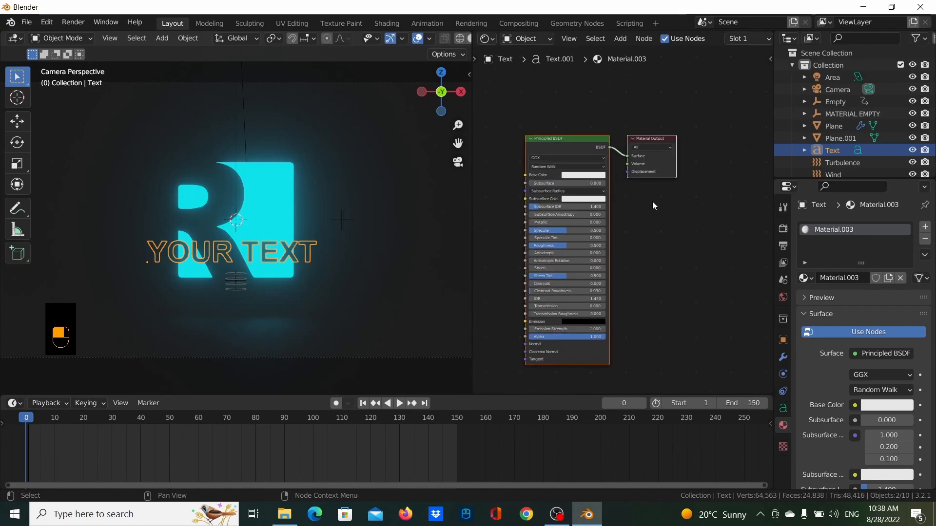
{"action": "left_click", "coordinate": [649, 138]}
{"action": "left_click_drag", "start_coordinate": [649, 139], "coordinate": [728, 163]}
{"action": "left_click_drag", "start_coordinate": [540, 143], "coordinate": [605, 147]}
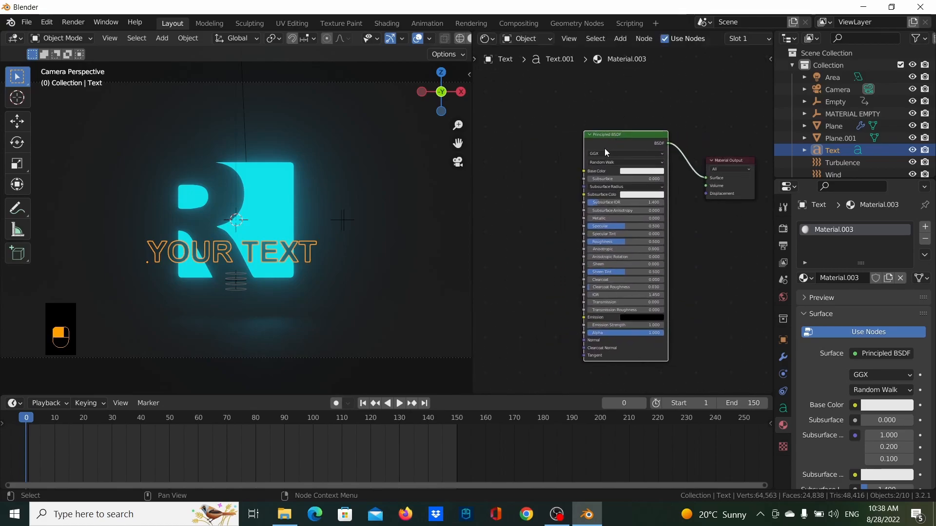
{"action": "middle_click_drag", "start_coordinate": [560, 171], "coordinate": [600, 173]}
{"action": "scroll", "coordinate": [647, 136], "scroll_direction": "up", "scroll_amount": 3}
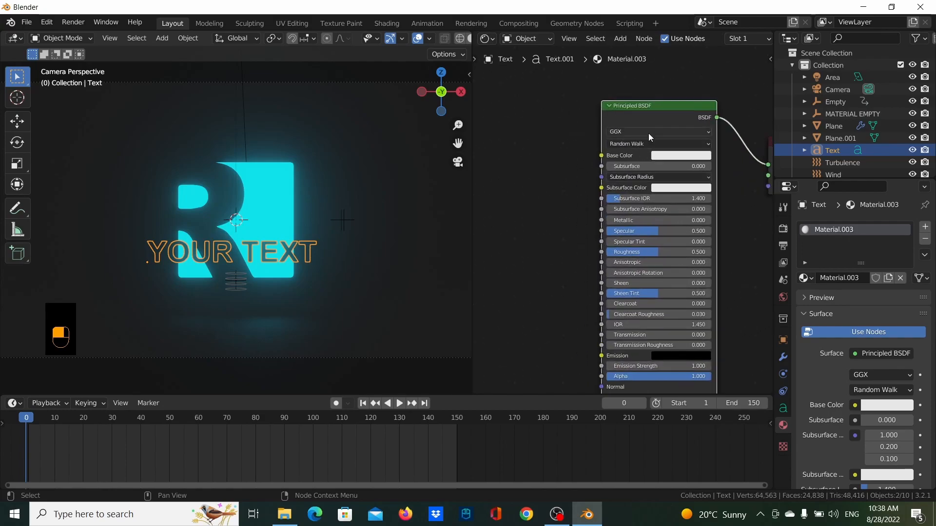
{"action": "scroll", "coordinate": [649, 112], "scroll_direction": "down", "scroll_amount": 2}
{"action": "middle_click_drag", "start_coordinate": [610, 139], "coordinate": [651, 160]}
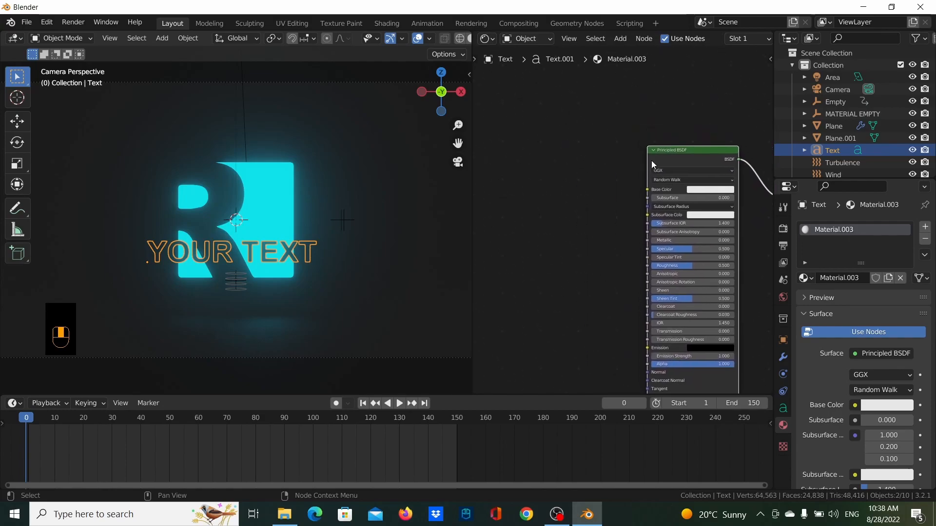
- Add a Mix color node to the text material and place it before the Principled BSDF node
{"action": "key", "text": "shift+a"}
{"action": "left_click", "coordinate": [564, 212]}
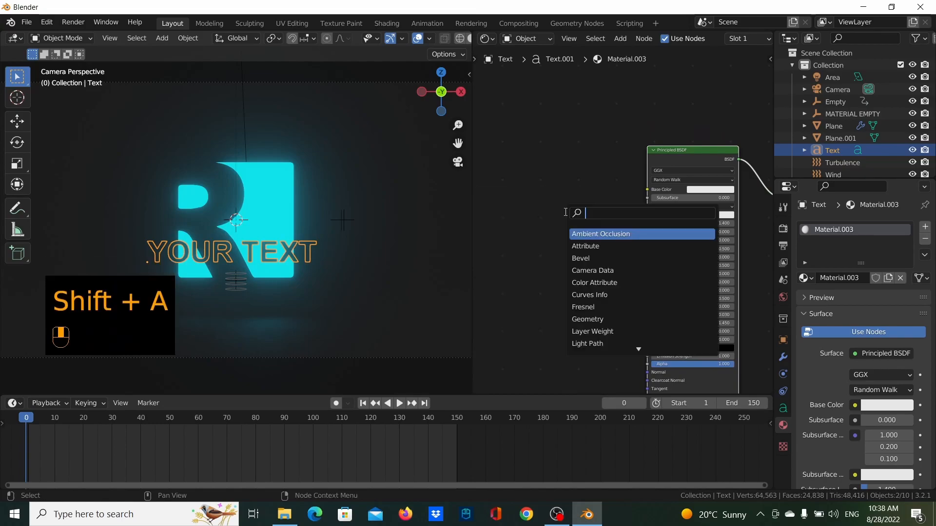
{"action": "type", "text": "mix"}
{"action": "key", "text": "Return"}
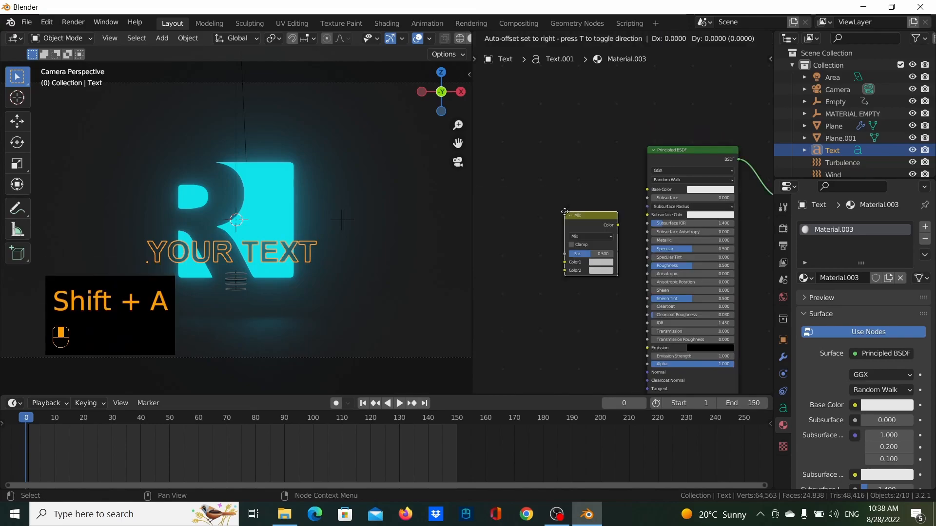
{"action": "left_click", "coordinate": [568, 216]}
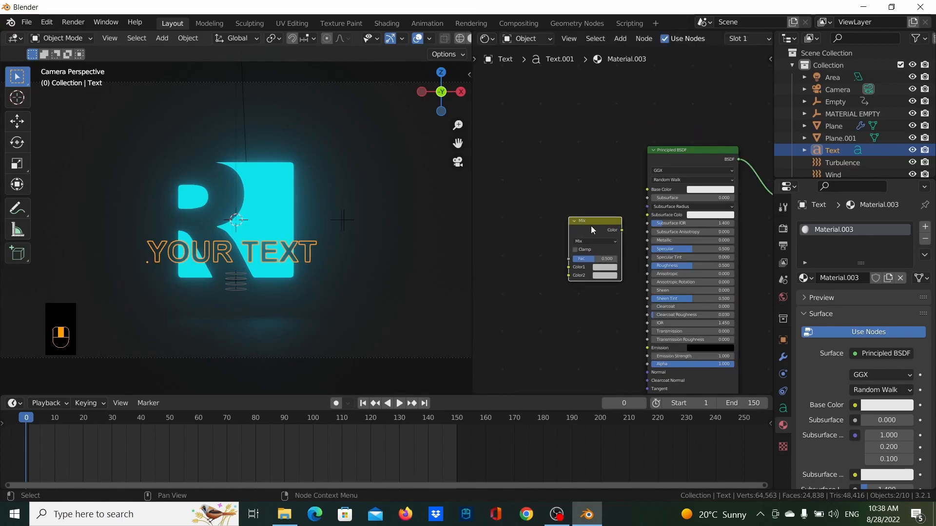
- Delete the Mix color node and insert a Mix Shader between the Principled BSDF and Material Output nodes
{"action": "key", "text": "x"}
{"action": "key", "text": "shift+a"}
{"action": "left_click", "coordinate": [587, 226]}
{"action": "type", "text": "MIX"}
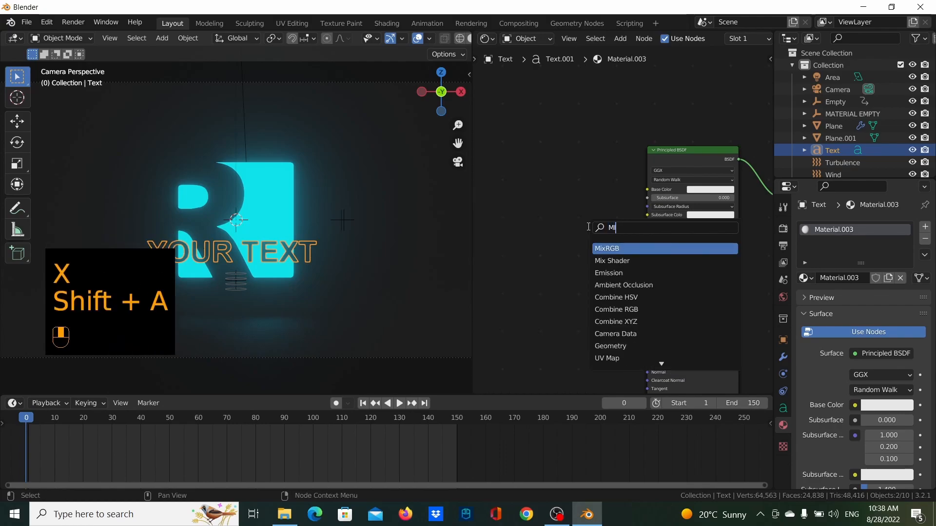
{"action": "left_click", "coordinate": [612, 261]}
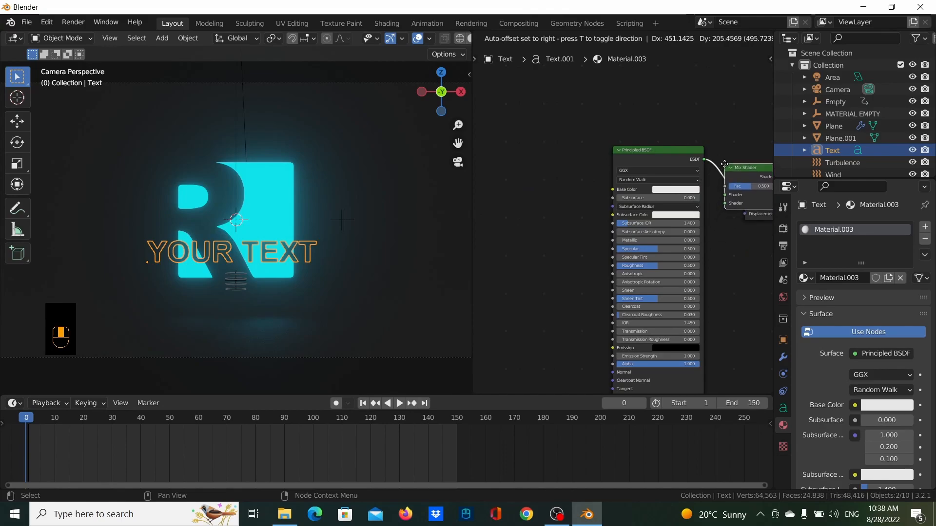
{"action": "left_click", "coordinate": [743, 171]}
- Spread the Principled BSDF and Mix Shader nodes apart, leaving free space between them and before the Material Output
{"action": "scroll", "coordinate": [692, 213], "scroll_direction": "down", "scroll_amount": 1}
{"action": "left_click_drag", "start_coordinate": [662, 160], "coordinate": [578, 164]}
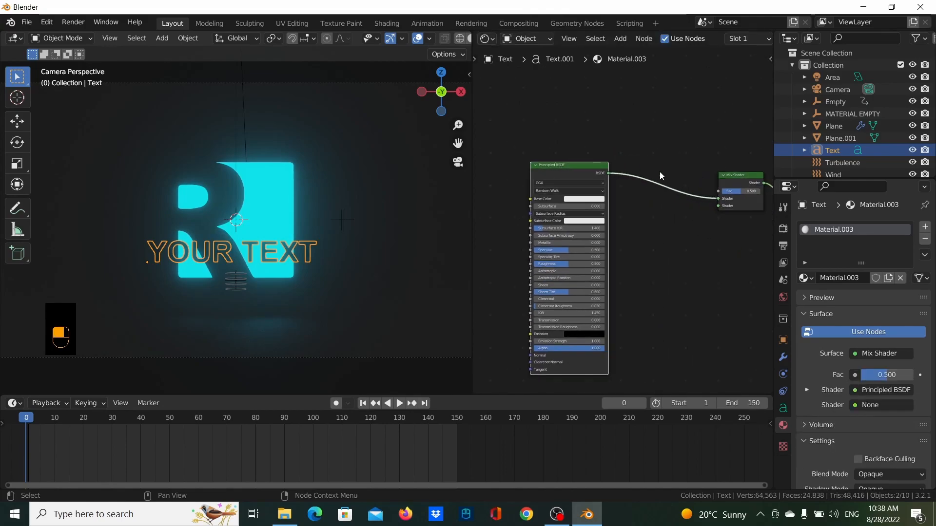
{"action": "left_click_drag", "start_coordinate": [735, 176], "coordinate": [675, 164]}
{"action": "scroll", "coordinate": [696, 193], "scroll_direction": "down", "scroll_amount": 1}
{"action": "middle_click_drag", "start_coordinate": [697, 194], "coordinate": [694, 248]}
{"action": "scroll", "coordinate": [633, 189], "scroll_direction": "up", "scroll_amount": 1}
- Add a Transparent BSDF node below the Mix Shader and link it to the Mix Shader's second Shader input
{"action": "key", "text": "shift+a"}
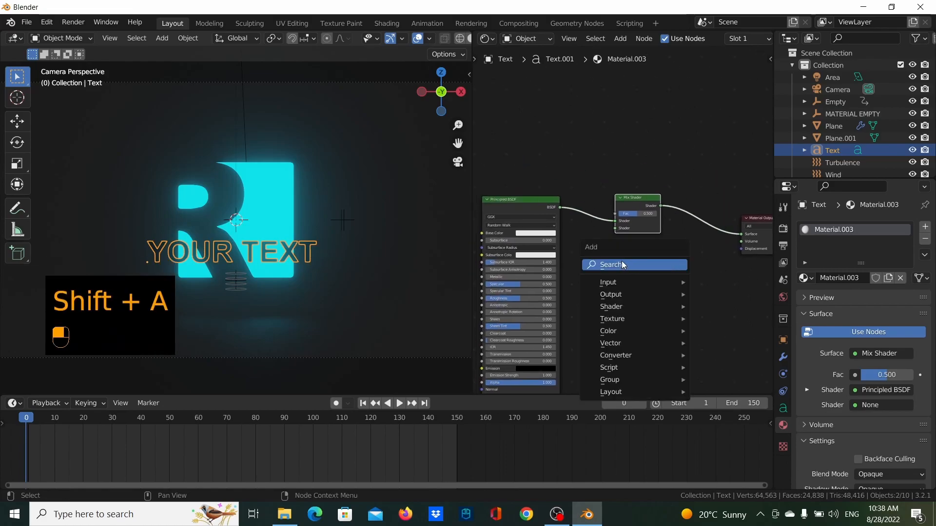
{"action": "type", "text": "TR"}
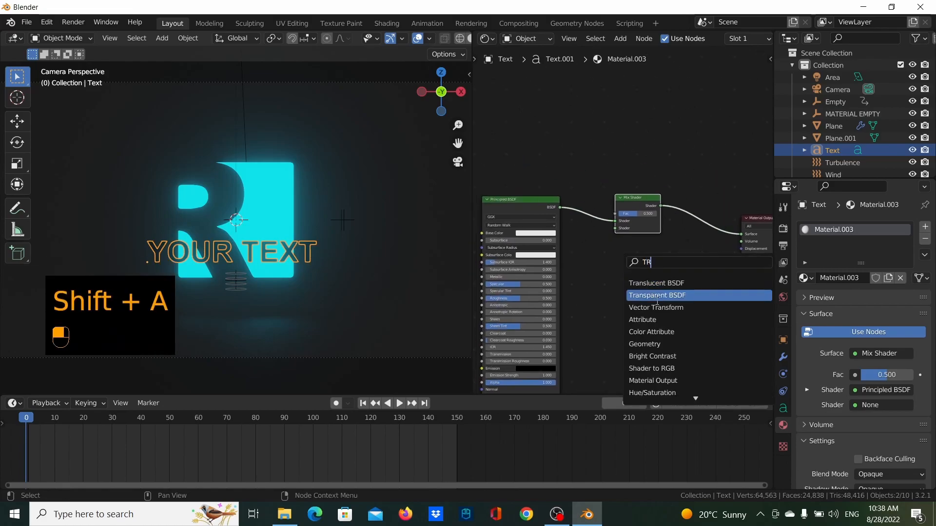
{"action": "left_click", "coordinate": [662, 296]}
{"action": "left_click", "coordinate": [635, 314]}
{"action": "left_click_drag", "start_coordinate": [641, 281], "coordinate": [615, 228]}
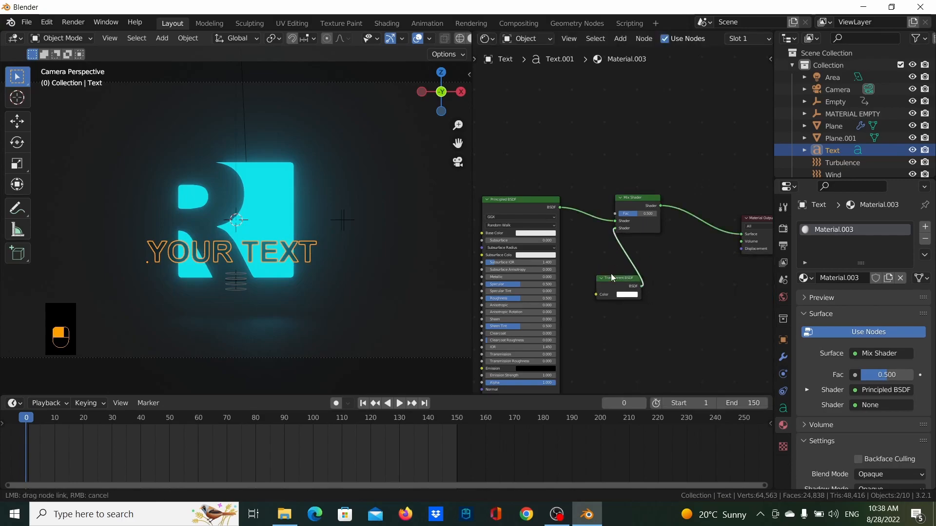
- Widen the shader editor area and rearrange the Material Output, Mix Shader and Principled BSDF nodes
{"action": "scroll", "coordinate": [634, 216], "scroll_direction": "down", "scroll_amount": 2}
{"action": "left_click_drag", "start_coordinate": [471, 203], "coordinate": [365, 195]}
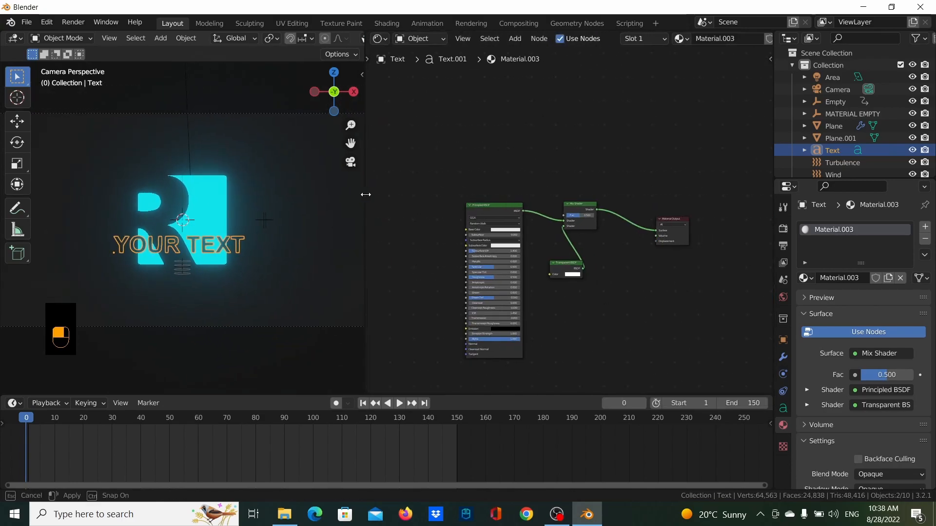
{"action": "left_click_drag", "start_coordinate": [674, 220], "coordinate": [706, 213]}
{"action": "left_click_drag", "start_coordinate": [577, 207], "coordinate": [646, 210]}
{"action": "mouse_move", "coordinate": [507, 211]}
{"action": "left_mouse_down"}
{"action": "mouse_move", "coordinate": [517, 201]}
{"action": "mouse_move", "coordinate": [517, 209]}
{"action": "left_mouse_up"}
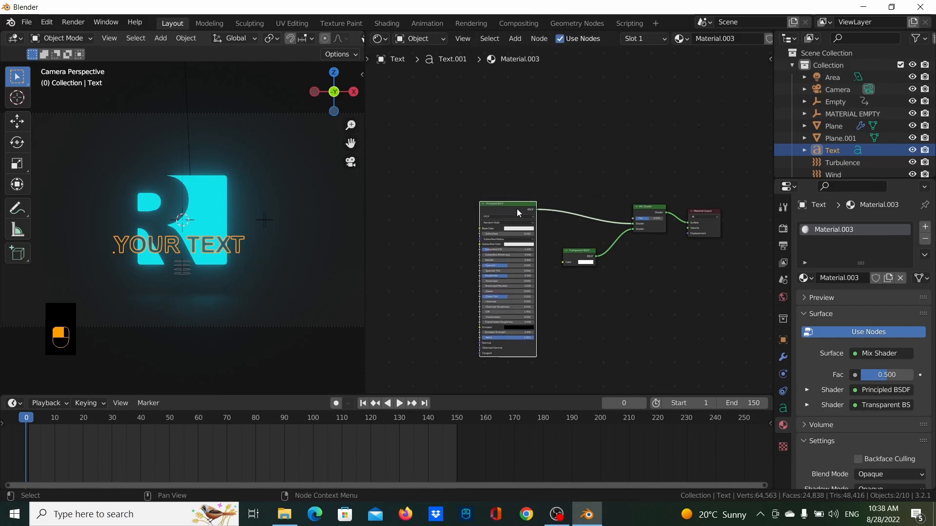
- Add a Texture Coordinate, Mapping and Image Texture setup to the Principled BSDF and move those three nodes clear in front of it
{"action": "key", "text": "ctrl+t"}
{"action": "scroll", "coordinate": [578, 172], "scroll_direction": "down", "scroll_amount": 3}
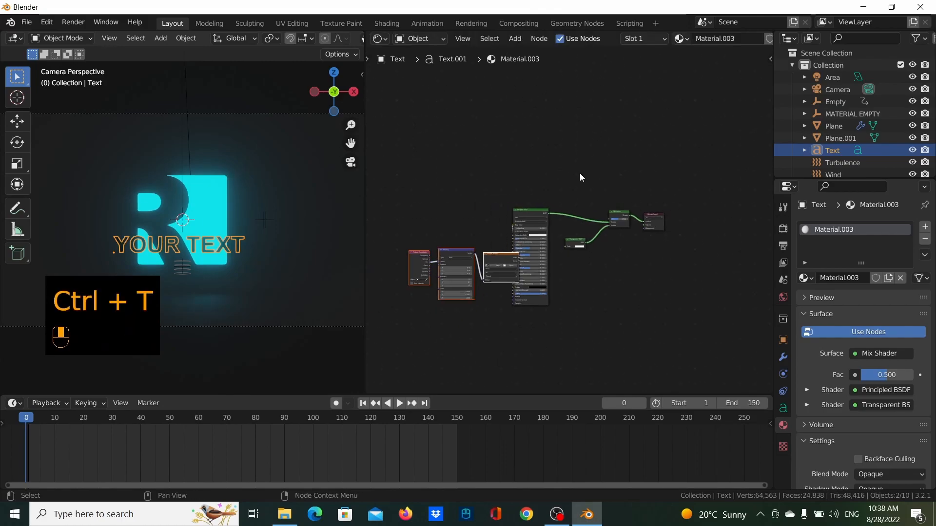
{"action": "left_click_drag", "start_coordinate": [438, 190], "coordinate": [560, 329]}
{"action": "left_click_drag", "start_coordinate": [551, 247], "coordinate": [463, 190]}
{"action": "scroll", "coordinate": [557, 189], "scroll_direction": "up", "scroll_amount": 3}
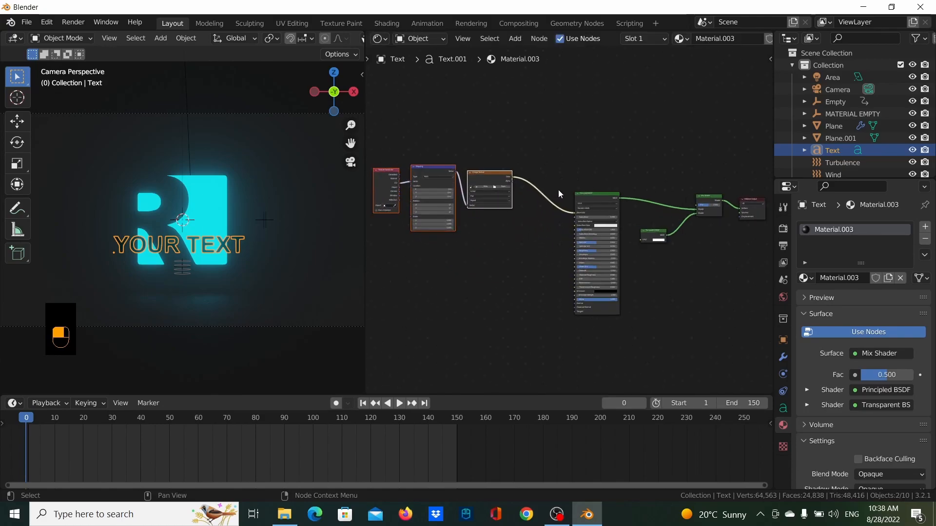
- Replace the Image Texture node with a Gradient Texture and link the Mapping node's Vector output to it
{"action": "scroll", "coordinate": [640, 213], "scroll_direction": "up", "scroll_amount": 4}
{"action": "middle_click_drag", "start_coordinate": [641, 210], "coordinate": [584, 207]}
{"action": "left_click", "coordinate": [539, 186]}
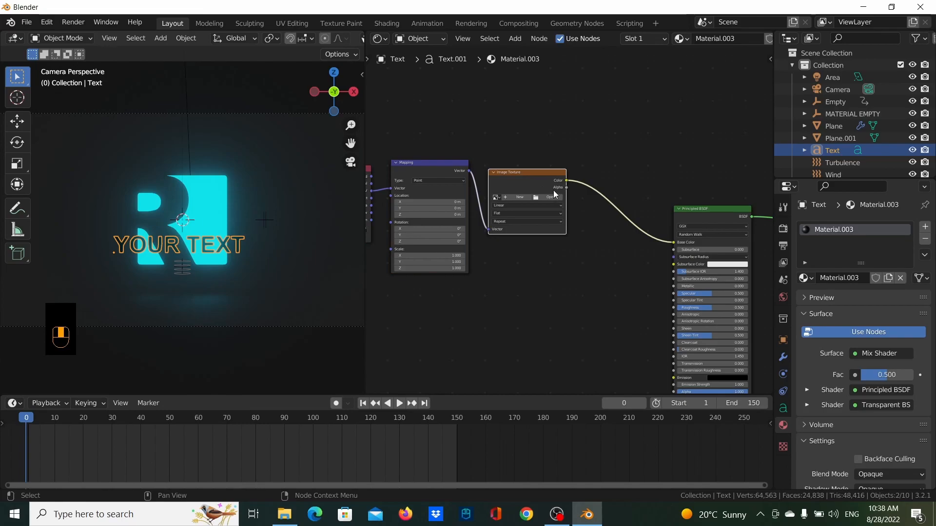
{"action": "key", "text": "x"}
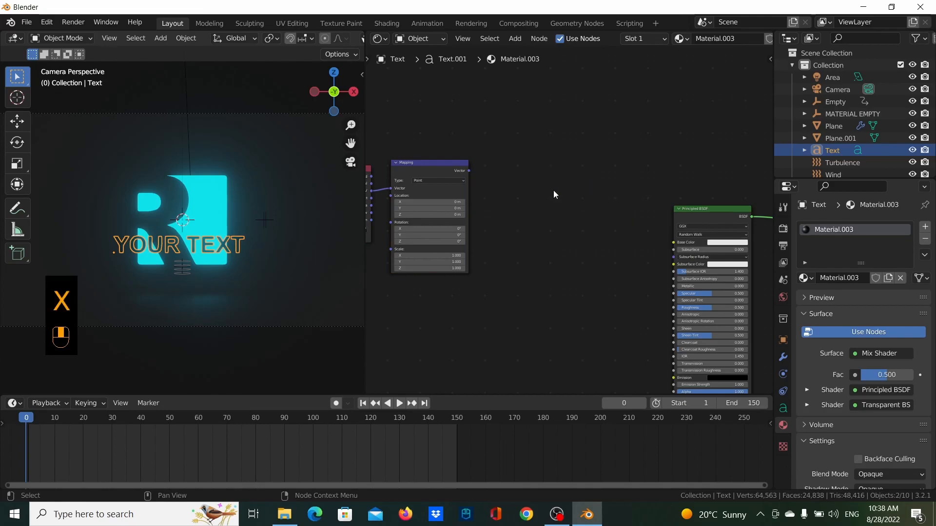
{"action": "key", "text": "shift+a"}
{"action": "left_click", "coordinate": [553, 191]}
{"action": "type", "text": "GRA"}
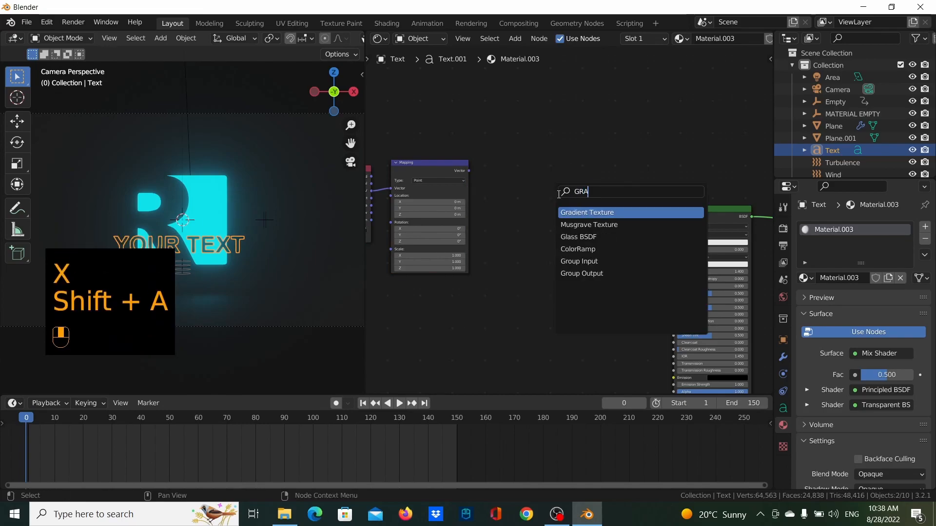
{"action": "key", "text": "Return"}
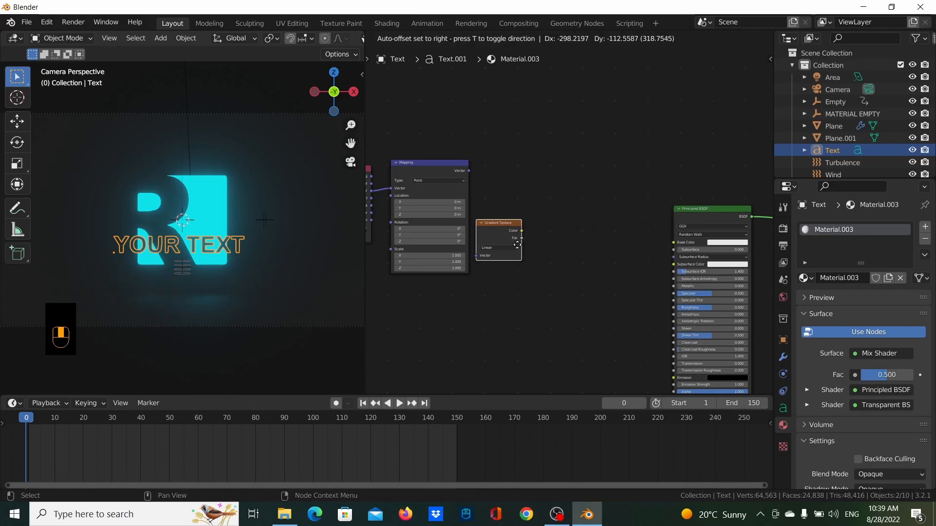
{"action": "left_click", "coordinate": [564, 230]}
{"action": "left_click_drag", "start_coordinate": [469, 171], "coordinate": [537, 209]}
- Add a ColorRamp driven by the Gradient Texture's Color and link its Color output to the Mix Shader's Fac
{"action": "key", "text": "shift+a"}
{"action": "left_click", "coordinate": [530, 201]}
{"action": "type", "text": "COLO"}
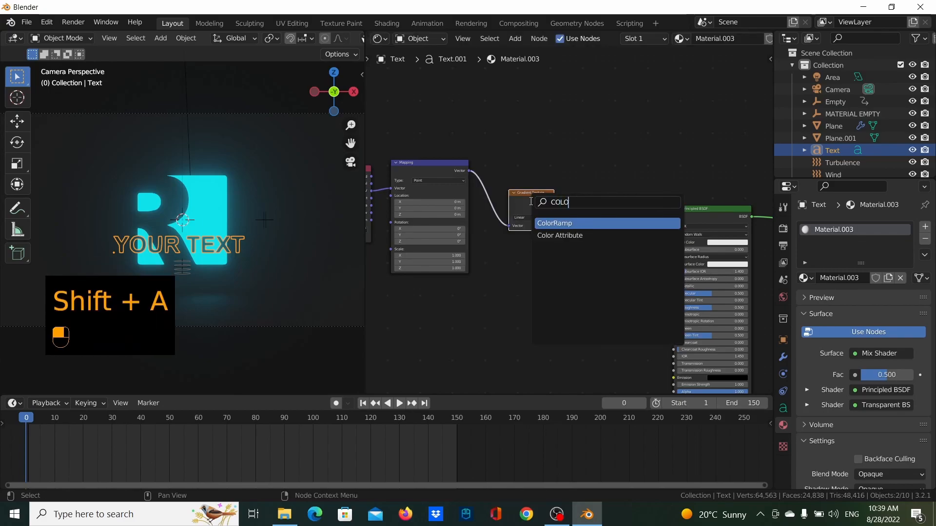
{"action": "left_click", "coordinate": [556, 224]}
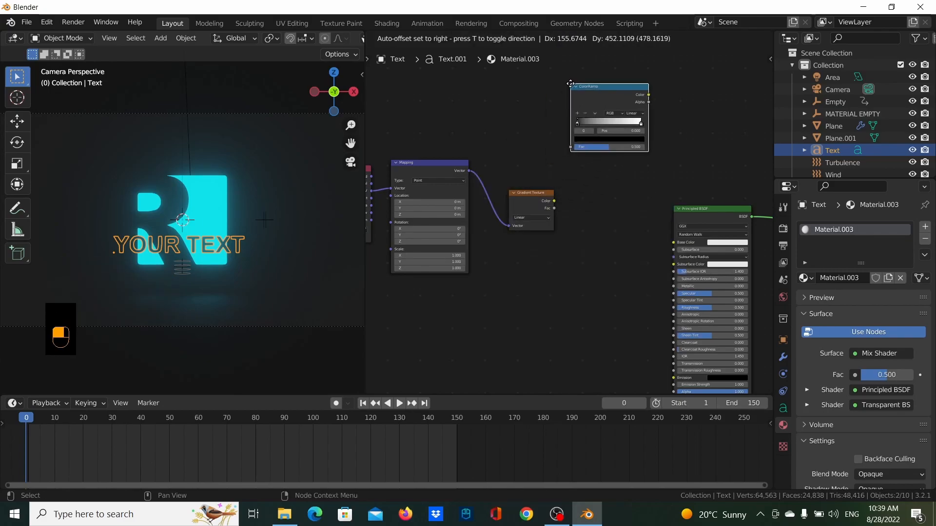
{"action": "left_click", "coordinate": [578, 126]}
{"action": "left_click_drag", "start_coordinate": [555, 196], "coordinate": [575, 166]}
{"action": "scroll", "coordinate": [706, 189], "scroll_direction": "down", "scroll_amount": 2}
{"action": "middle_click_drag", "start_coordinate": [707, 188], "coordinate": [585, 173]}
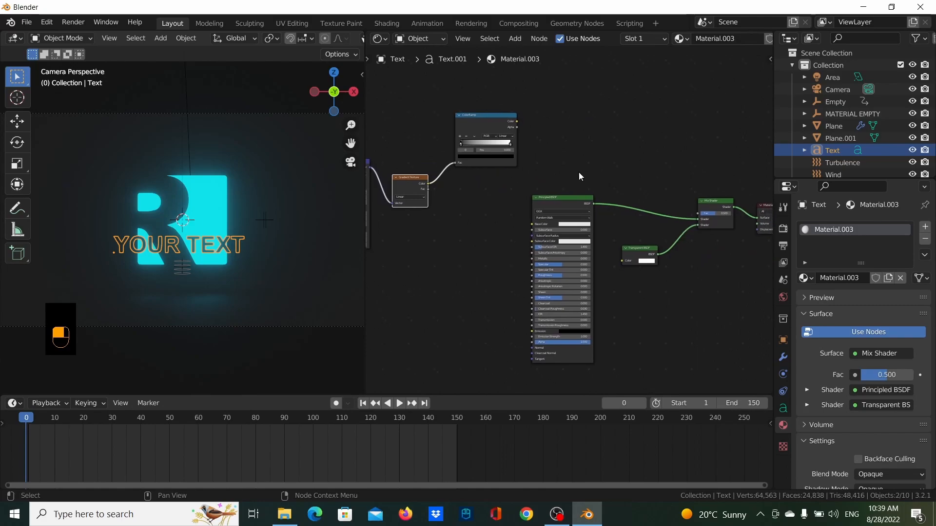
{"action": "left_click_drag", "start_coordinate": [517, 118], "coordinate": [698, 211]}
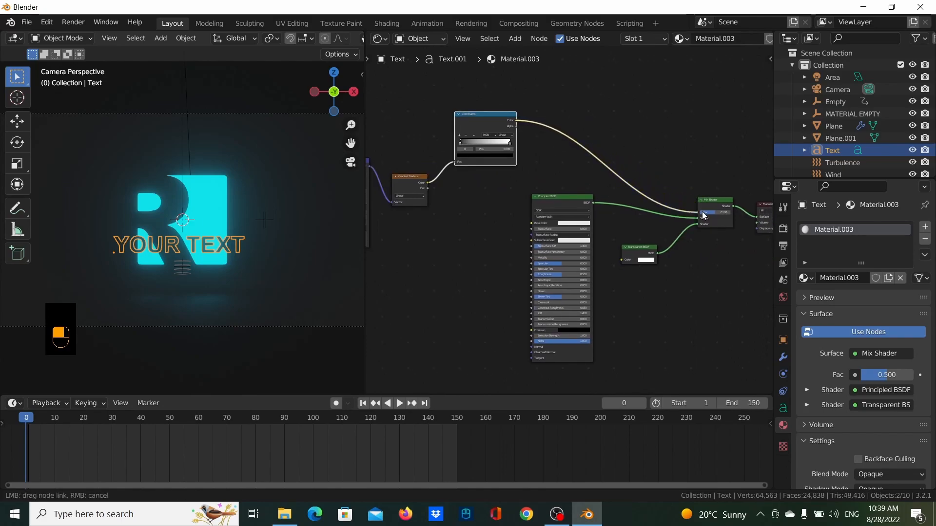
{"action": "left_click_drag", "start_coordinate": [562, 198], "coordinate": [557, 208]}
- Set the ColorRamp's interpolation to Ease and the Gradient Texture's type to Easing
{"action": "scroll", "coordinate": [550, 141], "scroll_direction": "up", "scroll_amount": 1}
{"action": "middle_click_drag", "start_coordinate": [551, 141], "coordinate": [633, 175]}
{"action": "left_click", "coordinate": [608, 160]}
{"action": "left_click", "coordinate": [616, 166]}
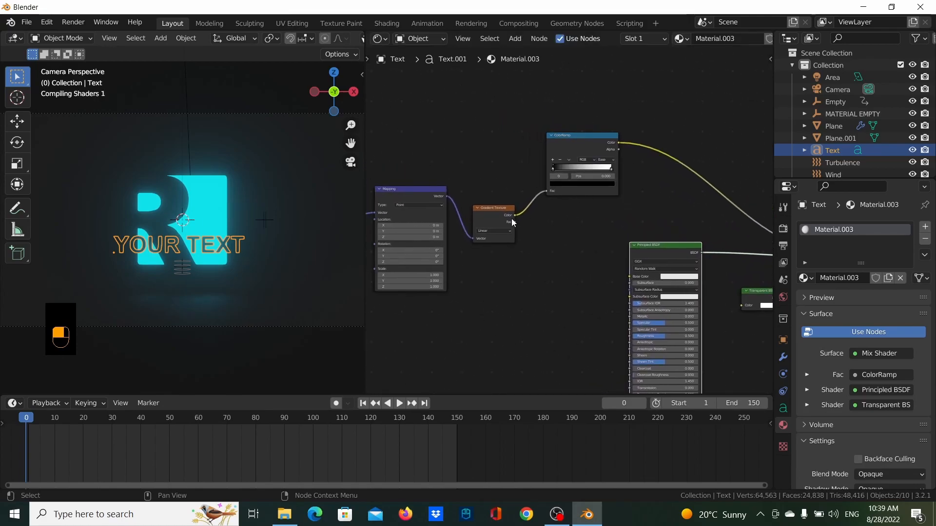
{"action": "left_click", "coordinate": [505, 232]}
{"action": "left_click", "coordinate": [506, 253]}
- Link the Texture Coordinate node's Object output to the Mapping node's Vector input in place of UV
{"action": "middle_click_drag", "start_coordinate": [531, 253], "coordinate": [731, 248]}
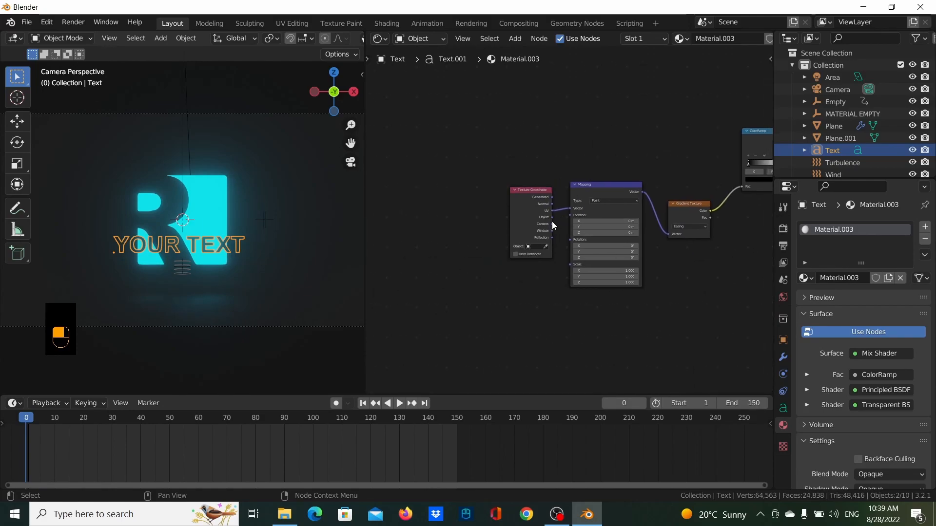
{"action": "left_click_drag", "start_coordinate": [552, 217], "coordinate": [571, 208]}
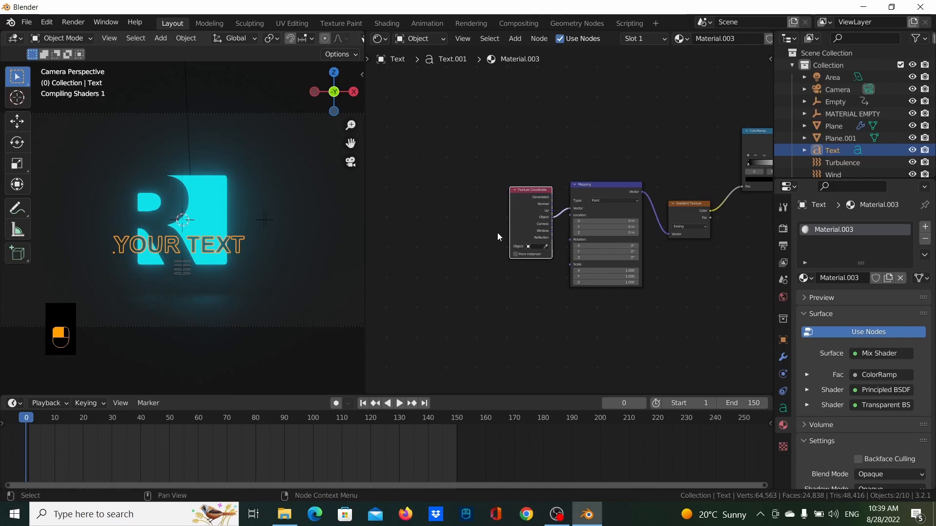
{"action": "scroll", "coordinate": [646, 237], "scroll_direction": "up", "scroll_amount": 2}
{"action": "middle_click_drag", "start_coordinate": [707, 251], "coordinate": [705, 199]}
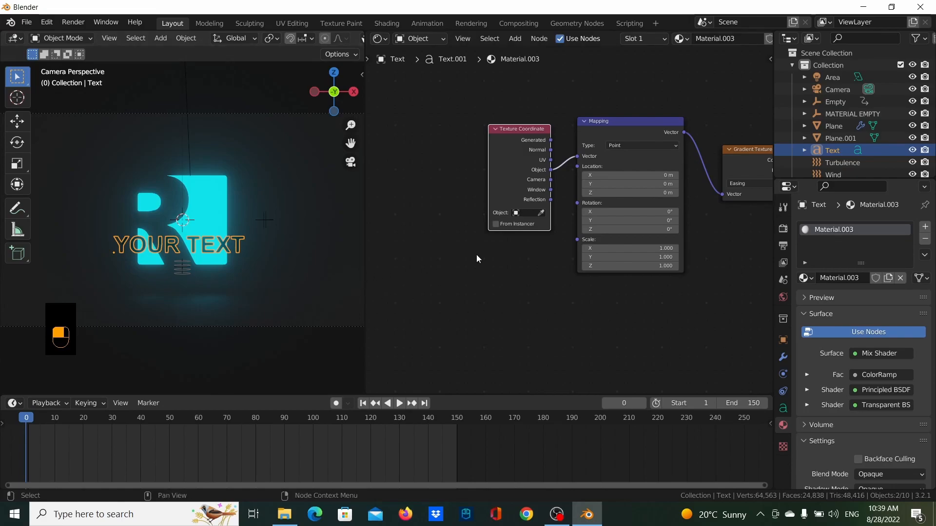
- Widen the 3D viewport and switch it to Solid shading
{"action": "left_click_drag", "start_coordinate": [366, 242], "coordinate": [504, 239]}
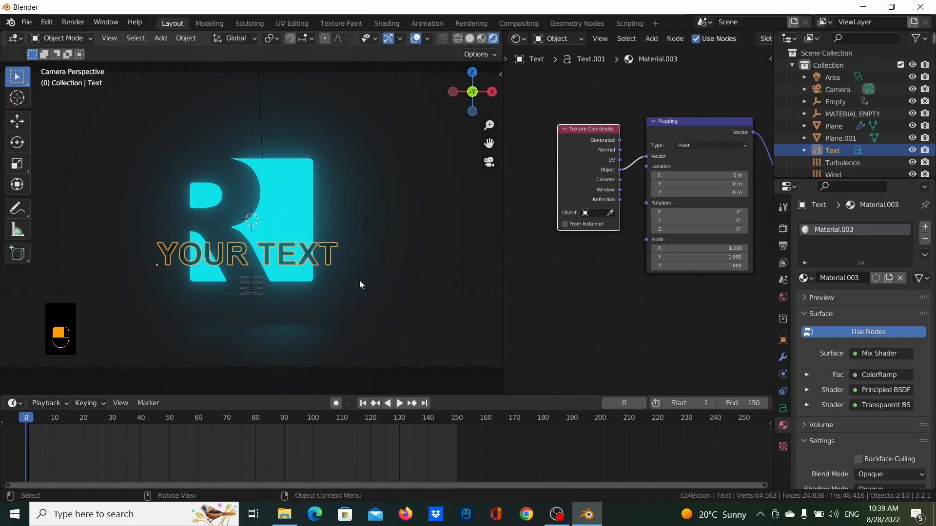
{"action": "key", "text": "z"}
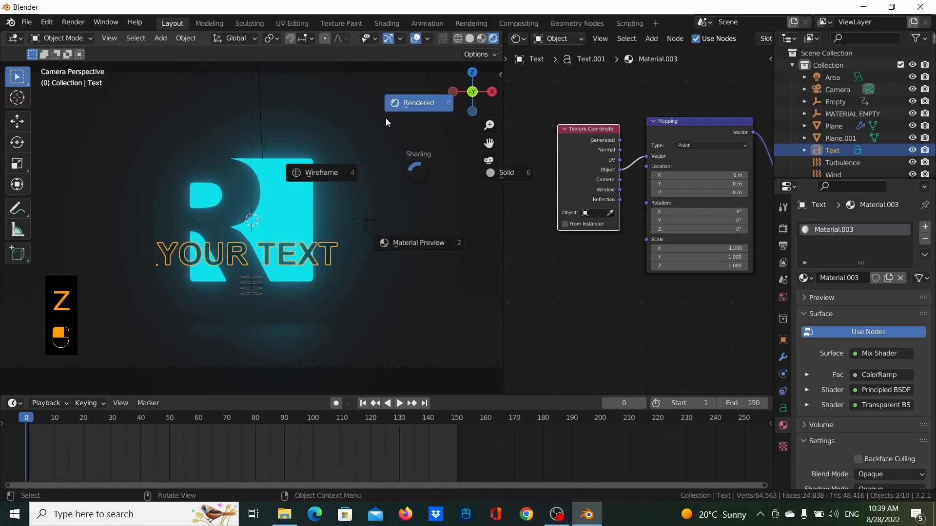
{"action": "key", "text": "z"}
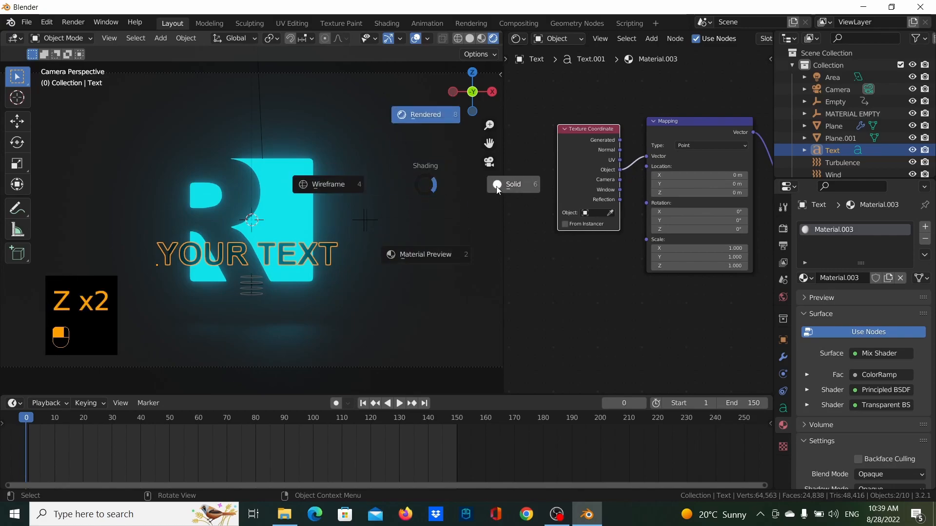
{"action": "left_click", "coordinate": [496, 186]}
- Add a Plain Axes empty at the world origin
{"action": "scroll", "coordinate": [339, 264], "scroll_direction": "down", "scroll_amount": 1}
{"action": "key", "text": "shift+a"}
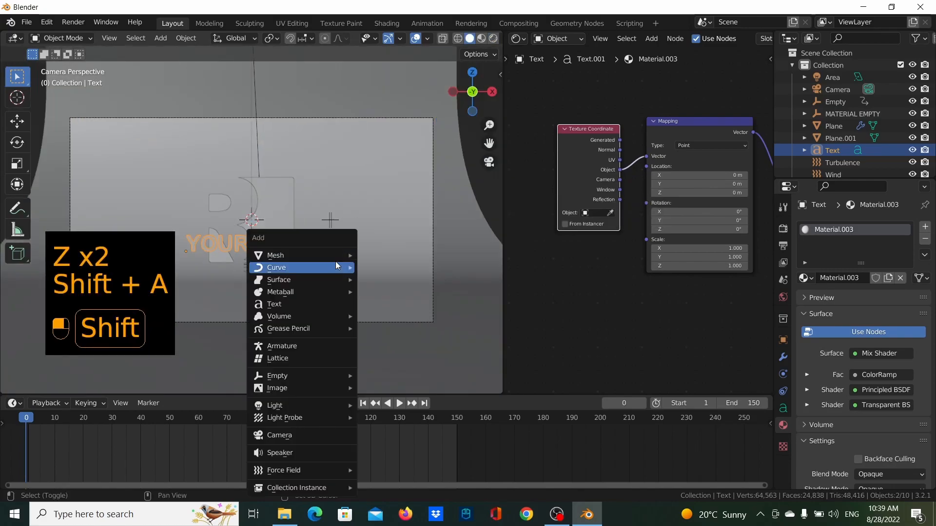
{"action": "mouse_move", "coordinate": [336, 266]}
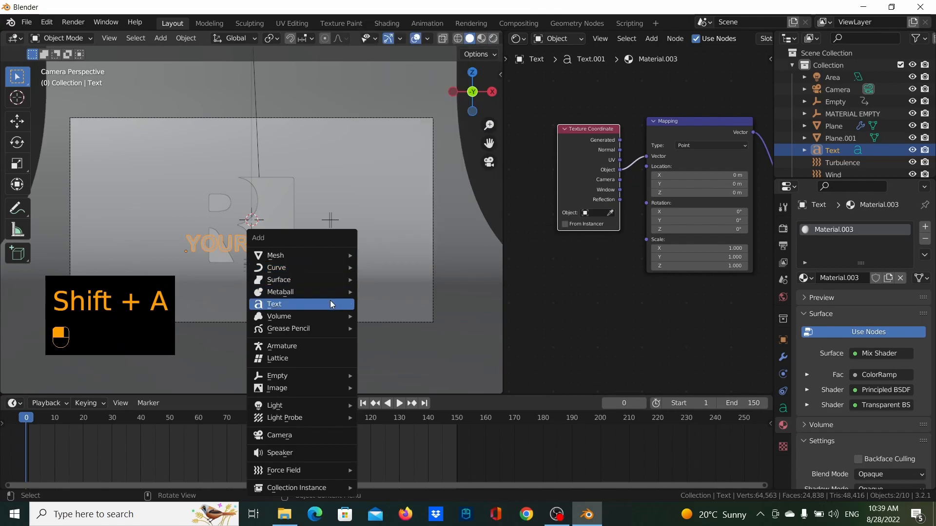
{"action": "mouse_move", "coordinate": [305, 470]}
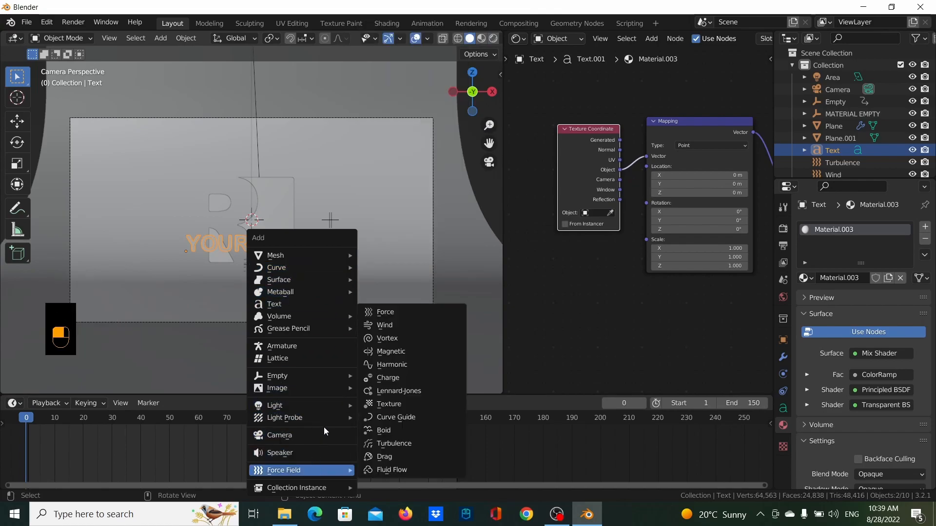
{"action": "mouse_move", "coordinate": [325, 374]}
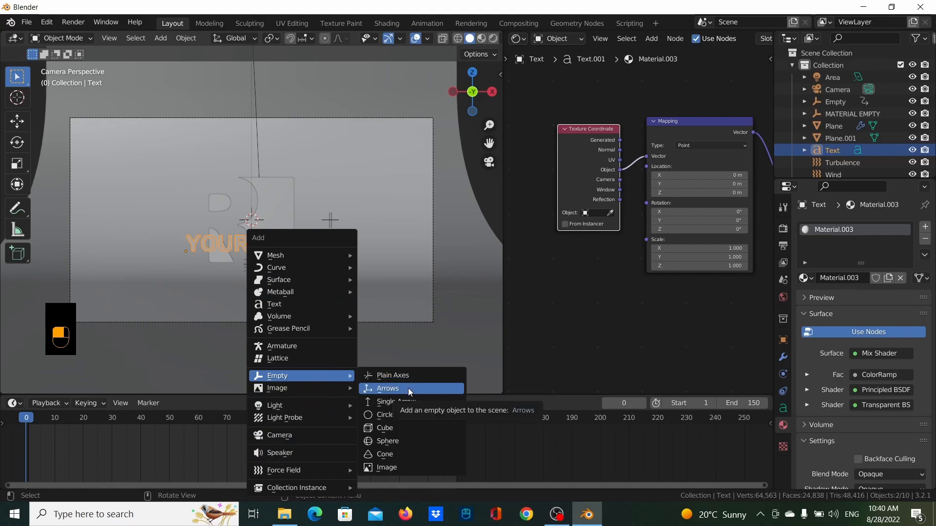
{"action": "left_click", "coordinate": [420, 378]}
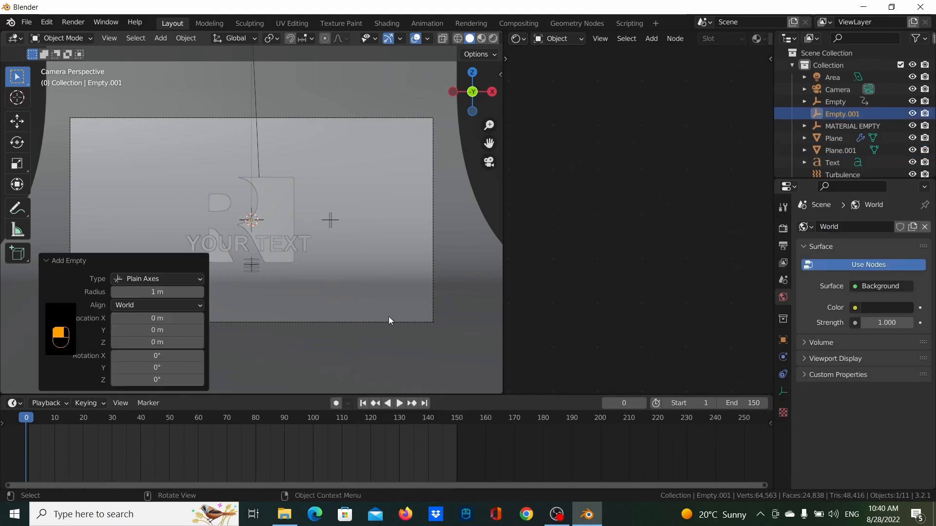
- Move the new empty down about 3.06 m along Z and about -10.6 m along X, just before the text's first letter
{"action": "key", "text": "g"}
{"action": "key", "text": "z"}
{"action": "left_click", "coordinate": [346, 274]}
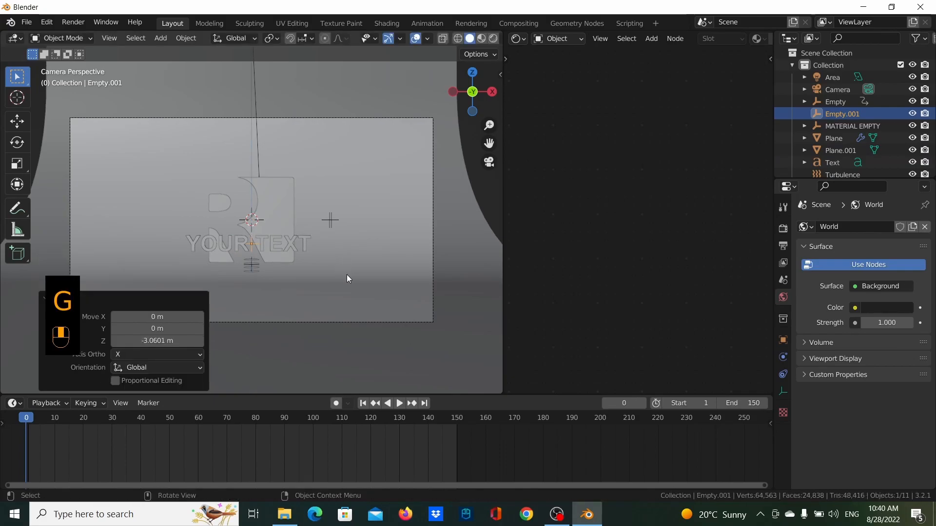
{"action": "key", "text": "g"}
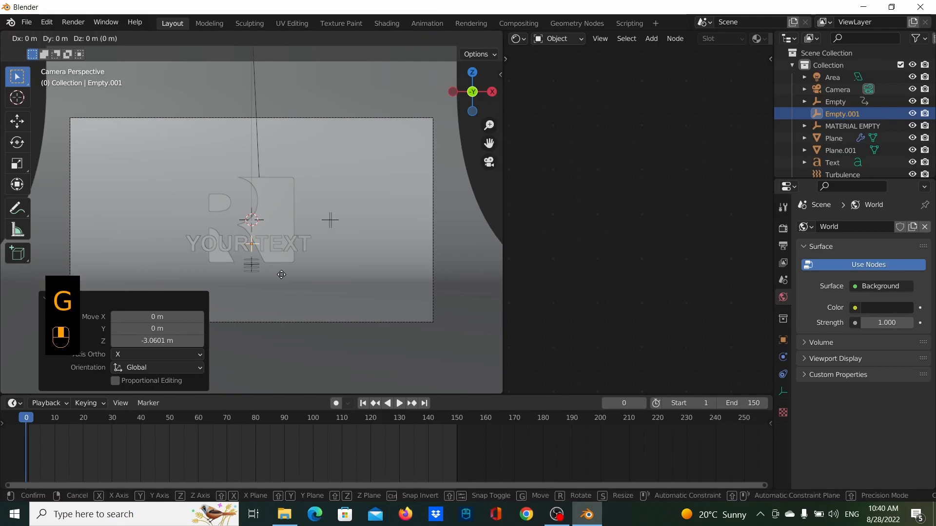
{"action": "key", "text": "x"}
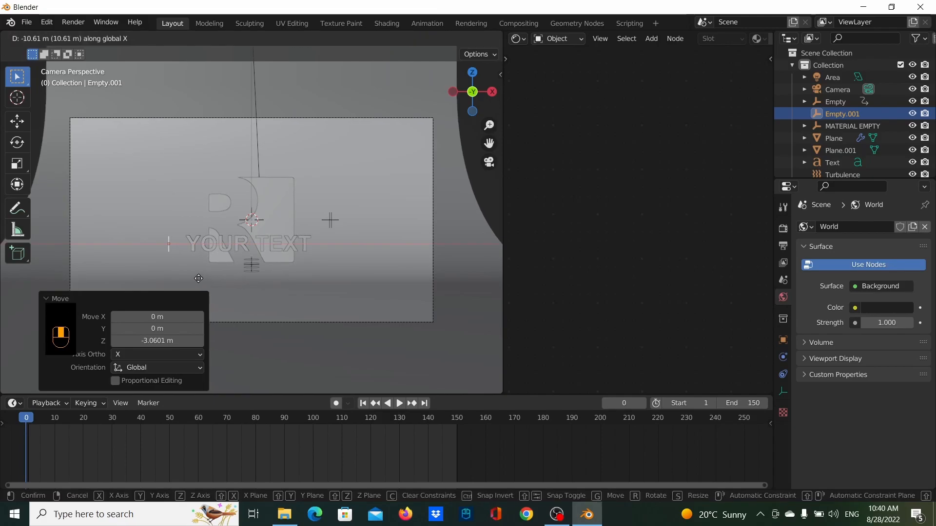
{"action": "left_click", "coordinate": [199, 278]}
{"action": "scroll", "coordinate": [214, 278], "scroll_direction": "down", "scroll_amount": 2}
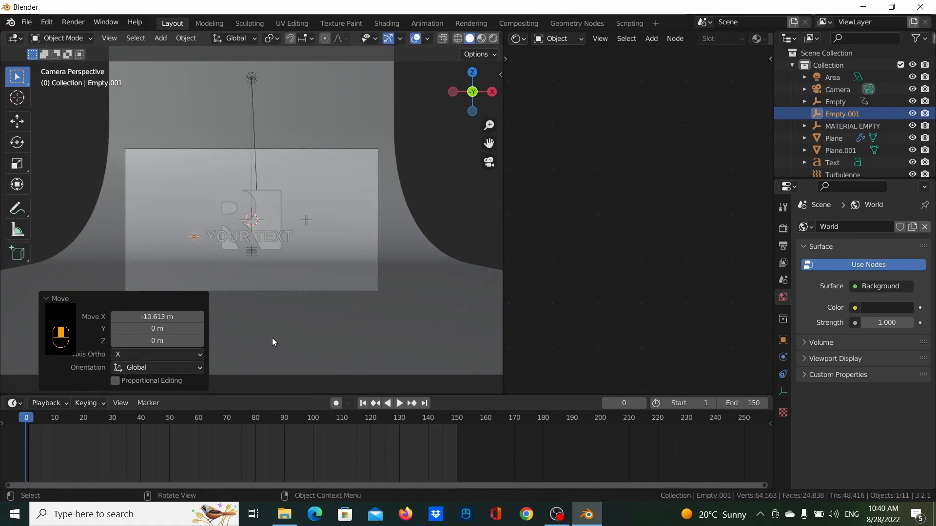
{"action": "scroll", "coordinate": [292, 294], "scroll_direction": "up", "scroll_amount": 2}
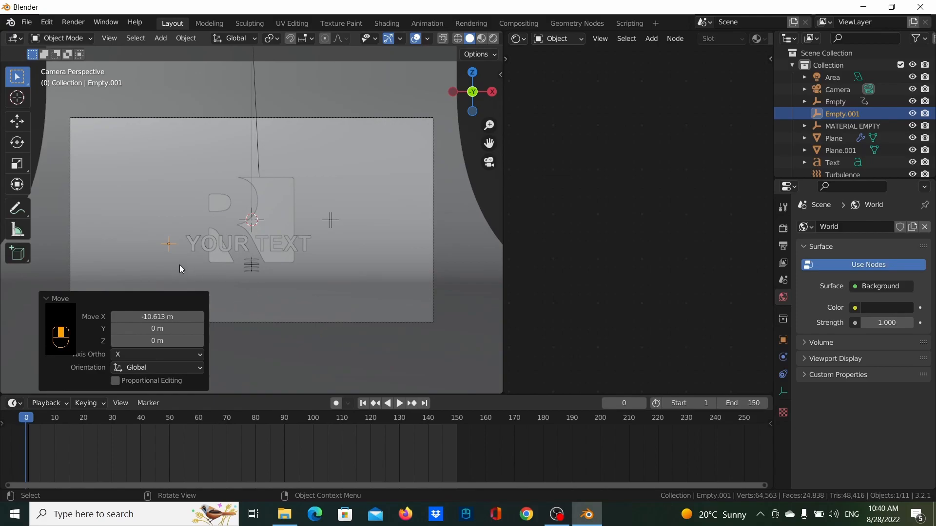
- Insert a Location keyframe for the new empty at frame 0
{"action": "key", "text": "i"}
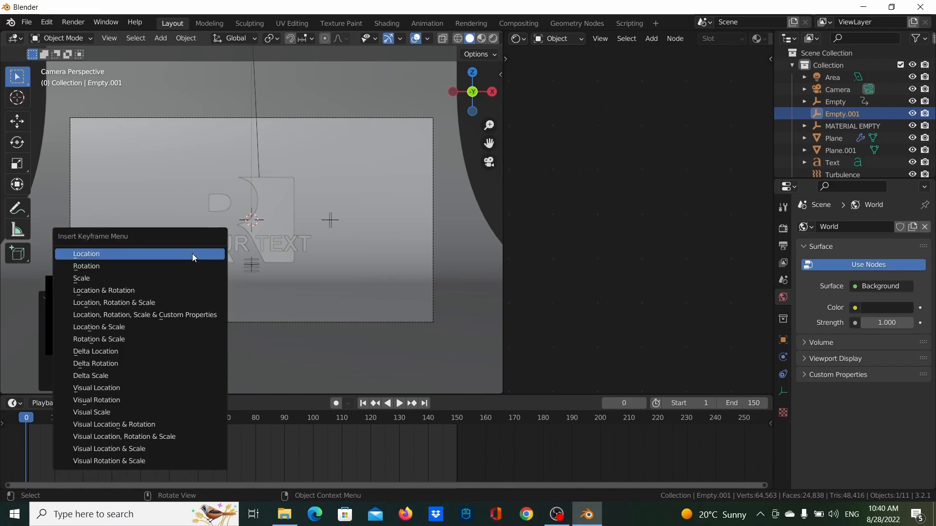
{"action": "left_click", "coordinate": [192, 254]}
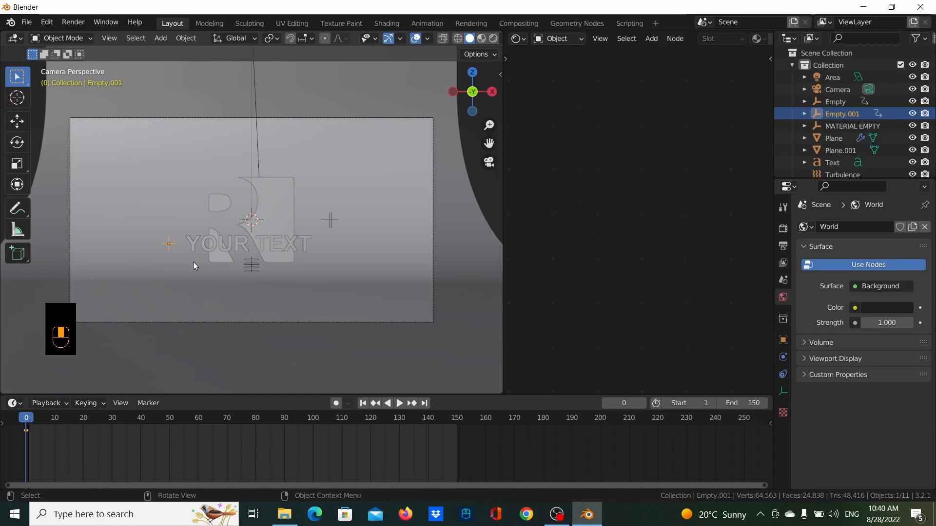
{"action": "key", "text": "g"}
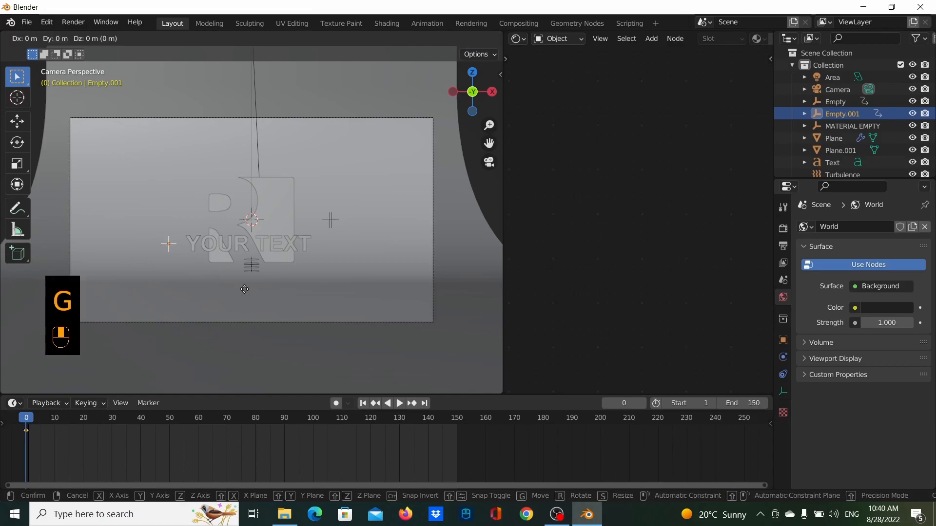
- At frame 50, move the empty about 23.29 m along X past the text's last letter and insert a Location keyframe
{"action": "key", "text": "space"}
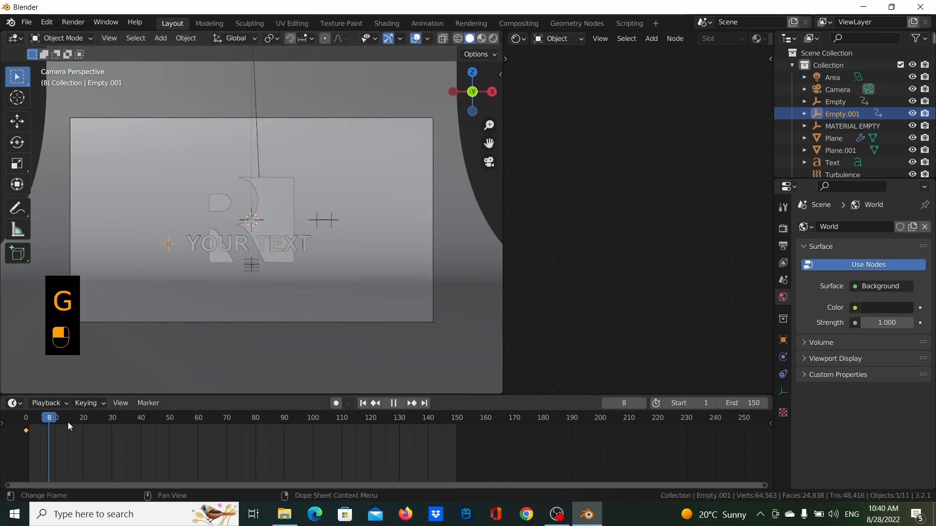
{"action": "left_click_drag", "start_coordinate": [124, 417], "coordinate": [170, 424]}
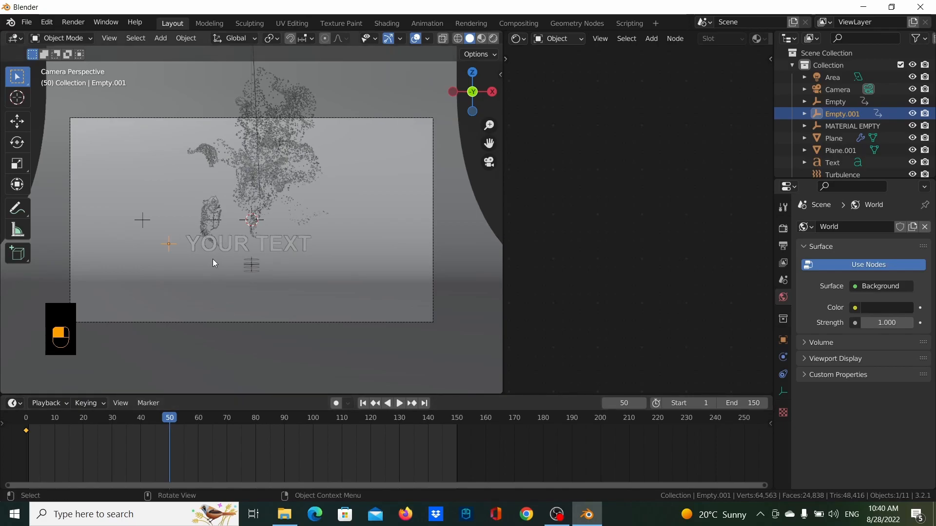
{"action": "key", "text": "g"}
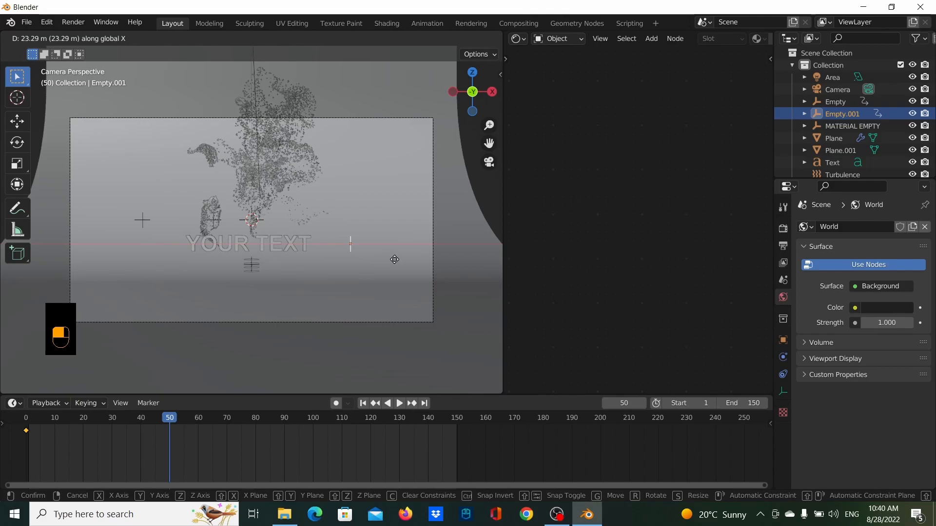
{"action": "left_click", "coordinate": [394, 260]}
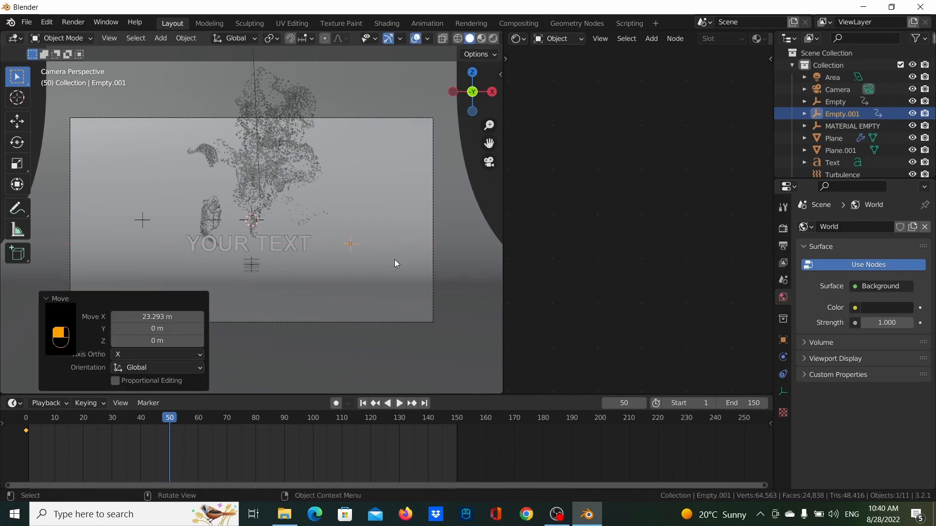
{"action": "key", "text": "i"}
{"action": "left_click", "coordinate": [369, 288]}
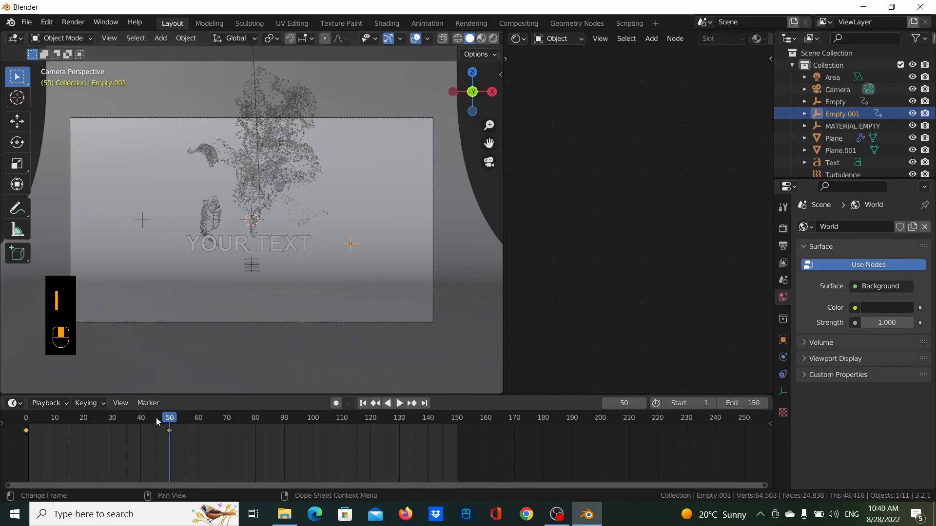
{"action": "left_click_drag", "start_coordinate": [149, 423], "coordinate": [112, 425]}
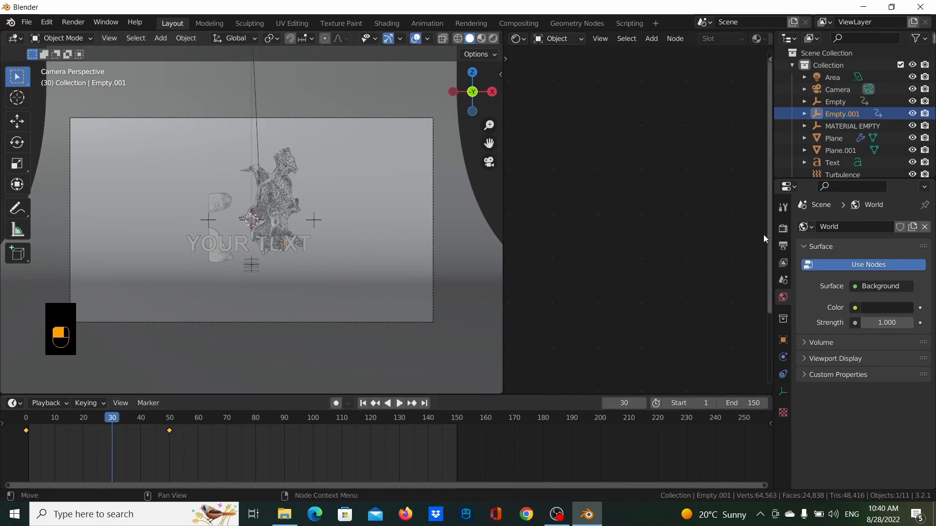
- Rename the keyframed empty as EMPTY TEXT MATERIAL
{"action": "double_click", "coordinate": [842, 115]}
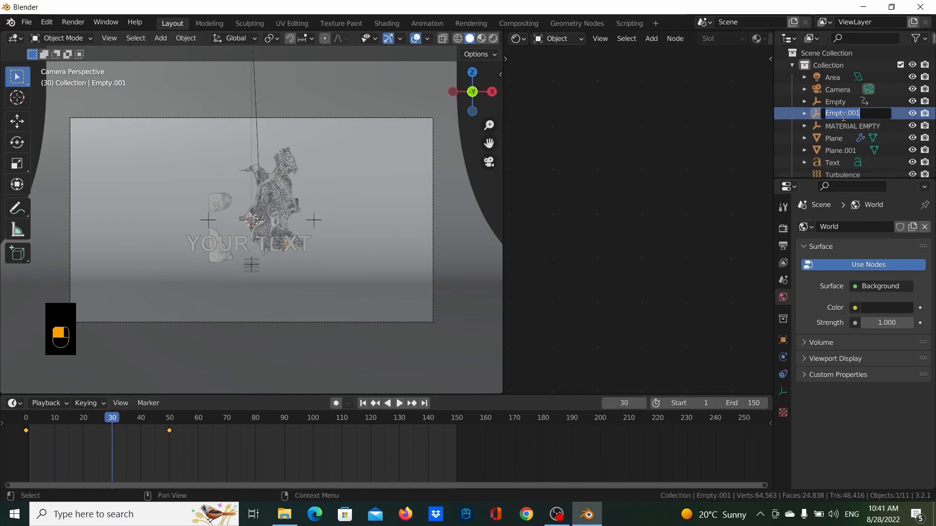
{"action": "type", "text": "EMPTY TEXT MATERIAL"}
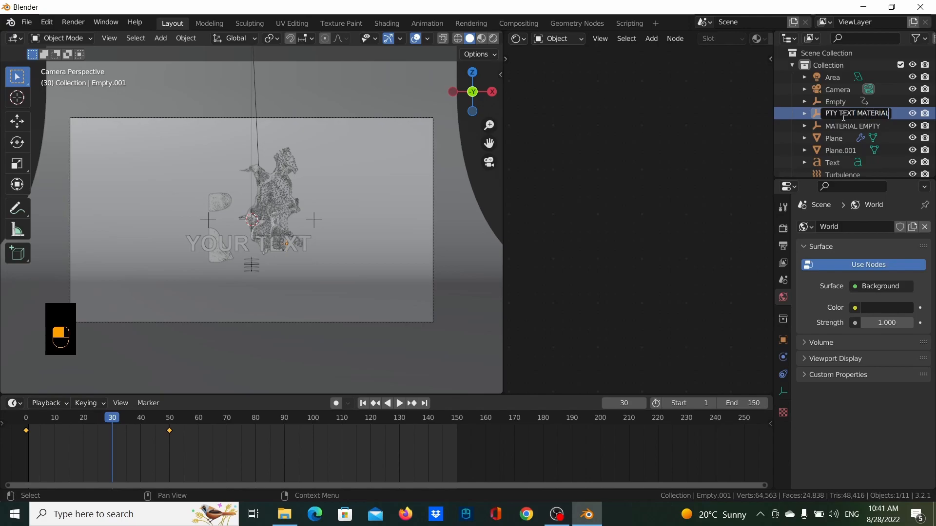
{"action": "key", "text": "Return"}
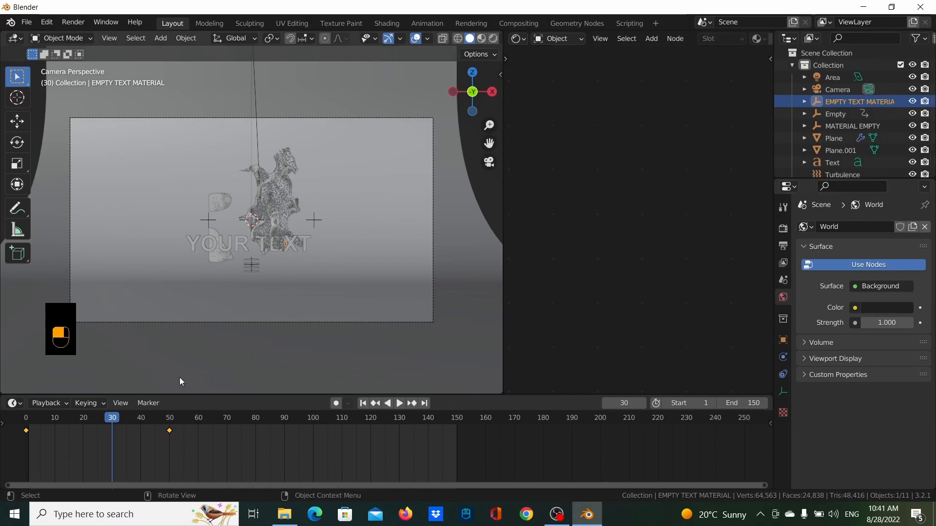
- Return to frame 0 and set EMPTY TEXT MATERIAL as the Texture Coordinate node's object in the text's material
{"action": "left_click_drag", "start_coordinate": [115, 418], "coordinate": [26, 417]}
{"action": "key", "text": "space"}
{"action": "left_click_drag", "start_coordinate": [86, 395], "coordinate": [752, 366]}
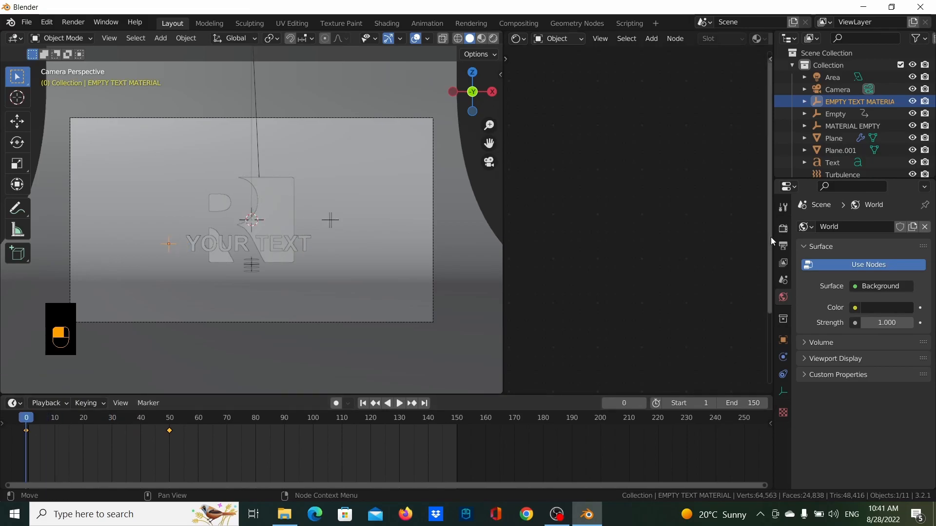
{"action": "scroll", "coordinate": [678, 238], "scroll_direction": "up", "scroll_amount": 3}
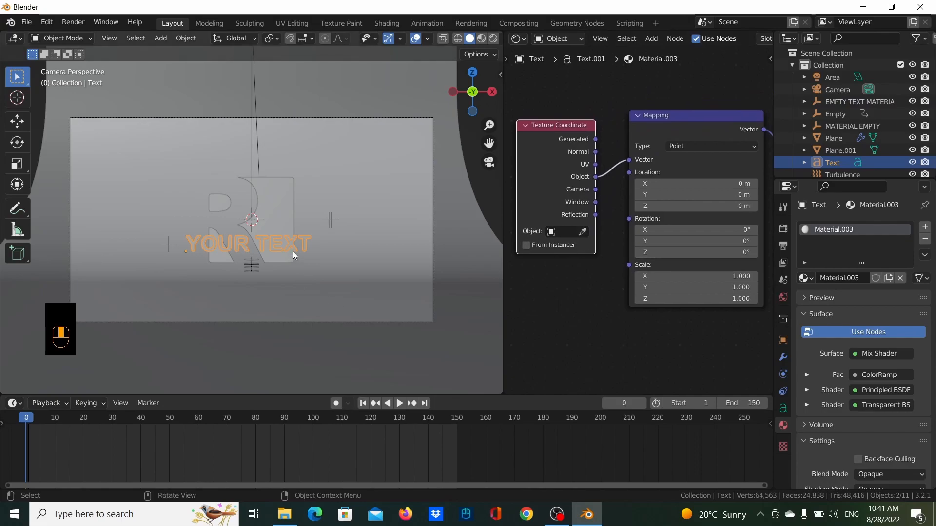
{"action": "left_click", "coordinate": [566, 232]}
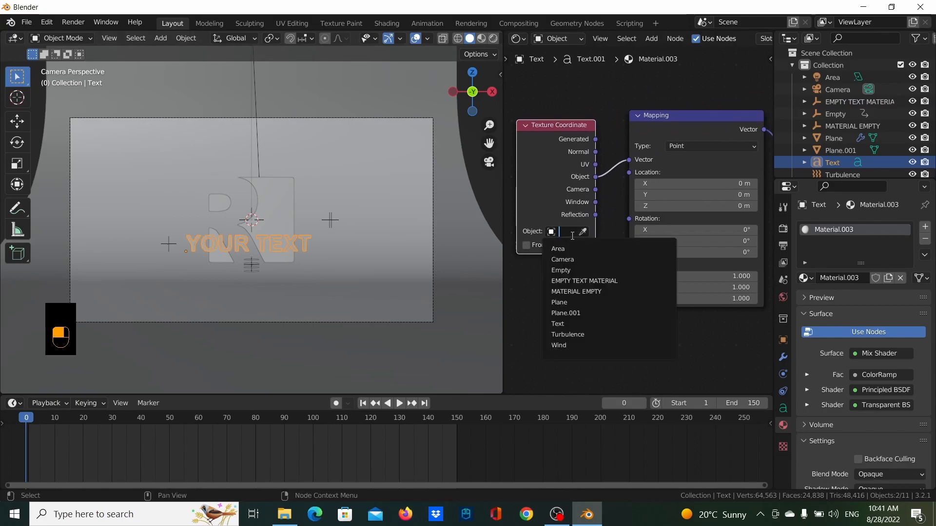
{"action": "left_click", "coordinate": [597, 282]}
- Set the text material's Blend Mode to Alpha Hashed
{"action": "scroll", "coordinate": [695, 198], "scroll_direction": "down", "scroll_amount": 2}
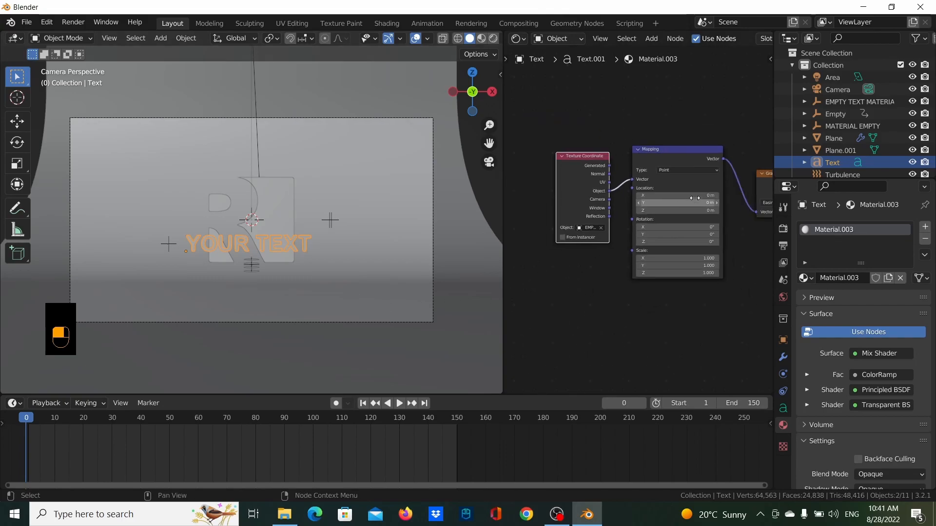
{"action": "middle_click_drag", "start_coordinate": [695, 198], "coordinate": [557, 203]}
{"action": "scroll", "coordinate": [656, 210], "scroll_direction": "down", "scroll_amount": 2}
{"action": "middle_click_drag", "start_coordinate": [688, 206], "coordinate": [548, 224]}
{"action": "middle_click_drag", "start_coordinate": [693, 186], "coordinate": [650, 86]}
{"action": "scroll", "coordinate": [875, 415], "scroll_direction": "down", "scroll_amount": 4}
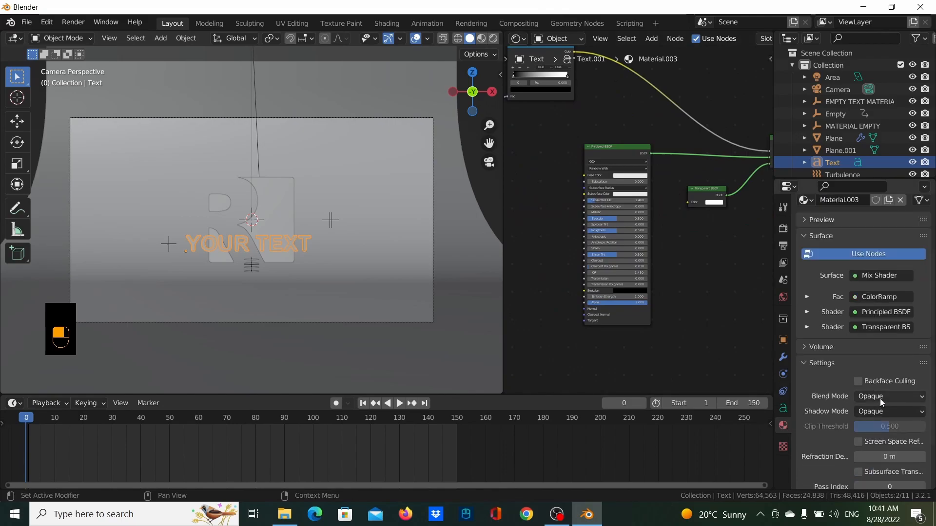
{"action": "left_click", "coordinate": [881, 400]}
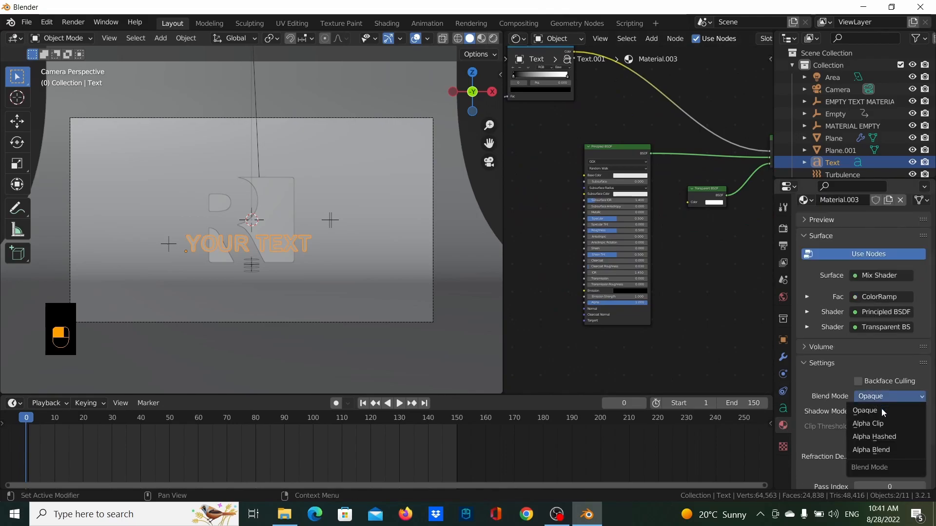
{"action": "left_click", "coordinate": [883, 437]}
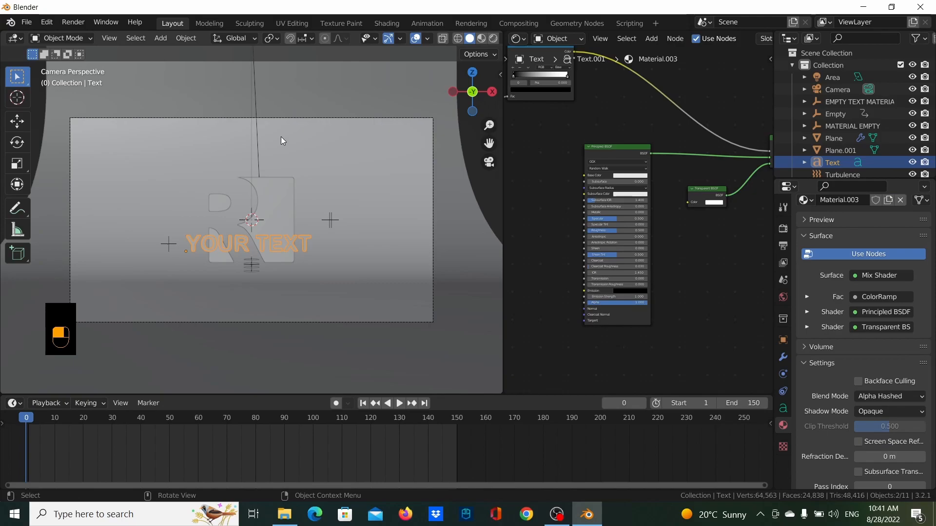
- Switch the viewport to Rendered shading and play the animation from frame 0 to check the text reveal
{"action": "key", "text": "z"}
{"action": "left_click", "coordinate": [307, 168]}
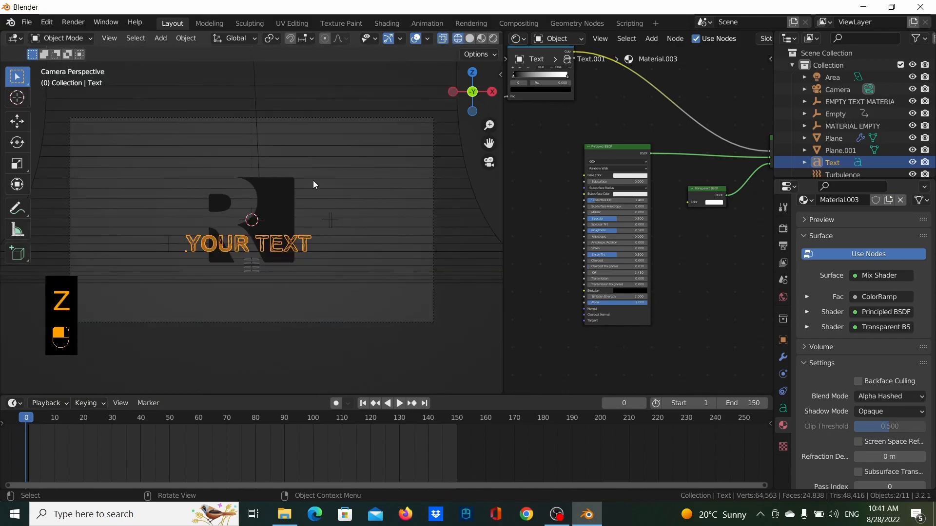
{"action": "key", "text": "z"}
{"action": "left_click", "coordinate": [307, 115]}
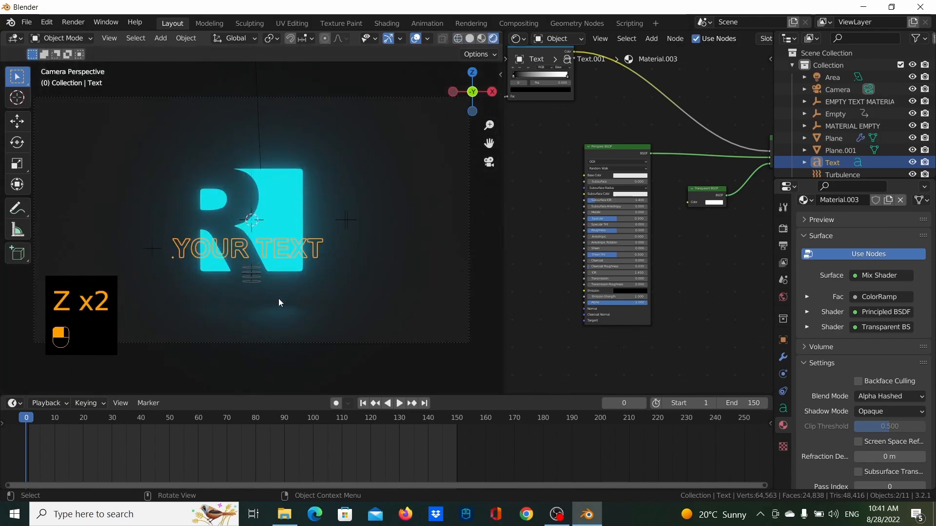
{"action": "scroll", "coordinate": [161, 312], "scroll_direction": "up", "scroll_amount": 1}
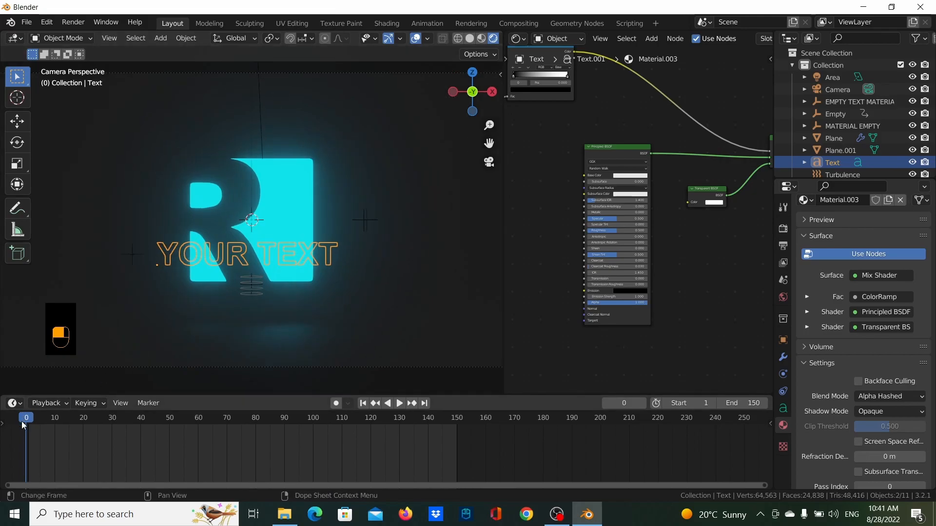
{"action": "left_click_drag", "start_coordinate": [43, 423], "coordinate": [307, 141]}
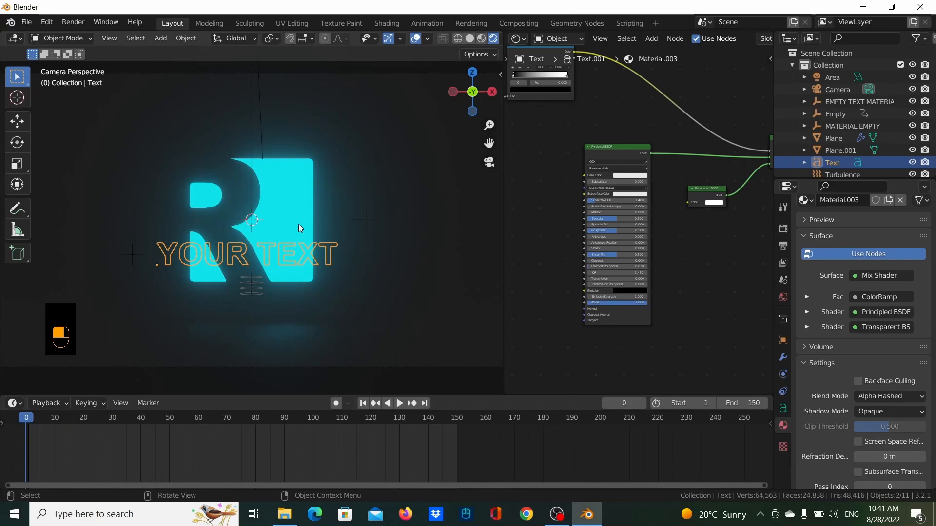
{"action": "scroll", "coordinate": [252, 213], "scroll_direction": "down", "scroll_amount": 2}
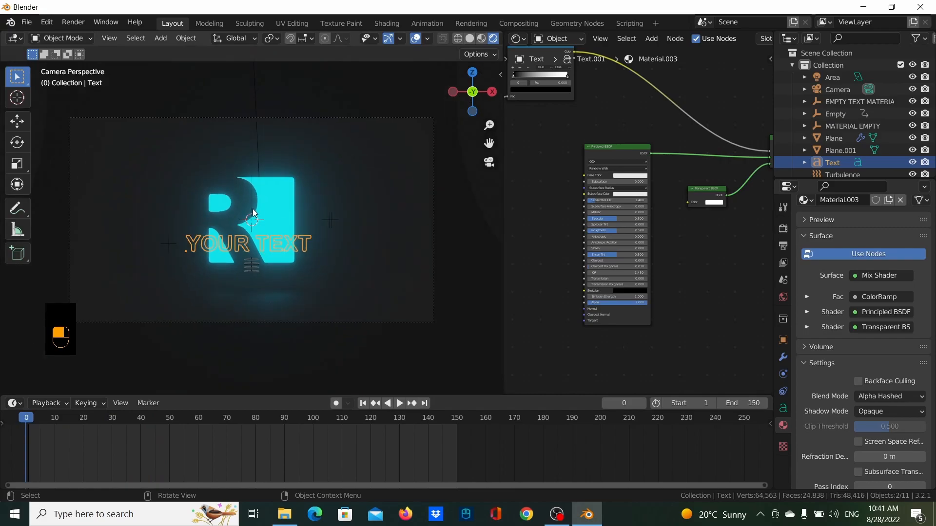
{"action": "scroll", "coordinate": [279, 231], "scroll_direction": "up", "scroll_amount": 1}
{"action": "key", "text": "space"}
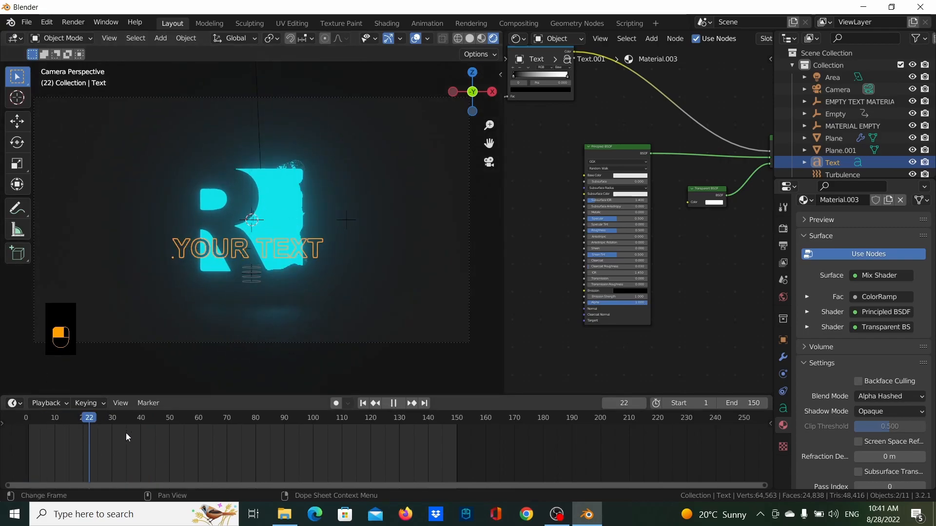
{"action": "key", "text": "space"}
- Set the text material's Principled BSDF Metallic to about 0.673 and Roughness to about 0.329, and deselect the text
{"action": "scroll", "coordinate": [653, 221], "scroll_direction": "up", "scroll_amount": 3}
{"action": "middle_click_drag", "start_coordinate": [653, 221], "coordinate": [663, 327]}
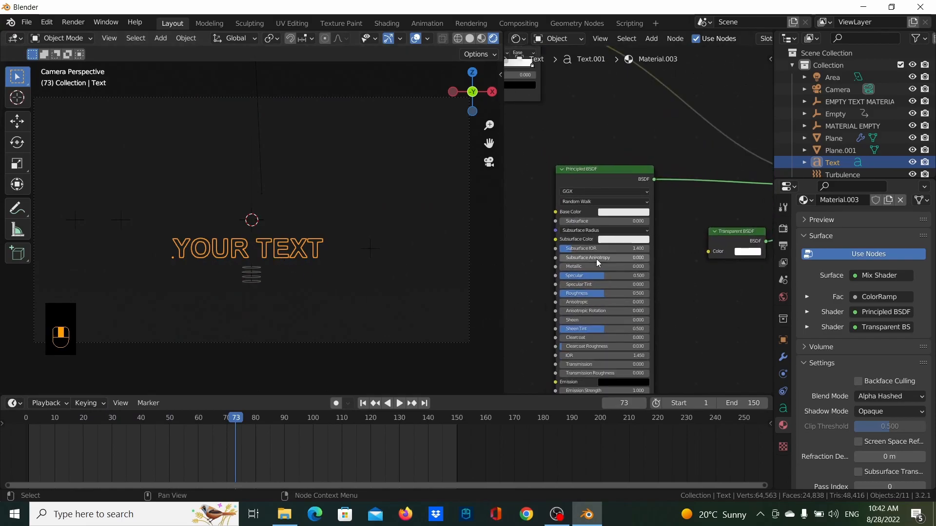
{"action": "scroll", "coordinate": [595, 258], "scroll_direction": "up", "scroll_amount": 1}
{"action": "left_click_drag", "start_coordinate": [559, 274], "coordinate": [619, 274]}
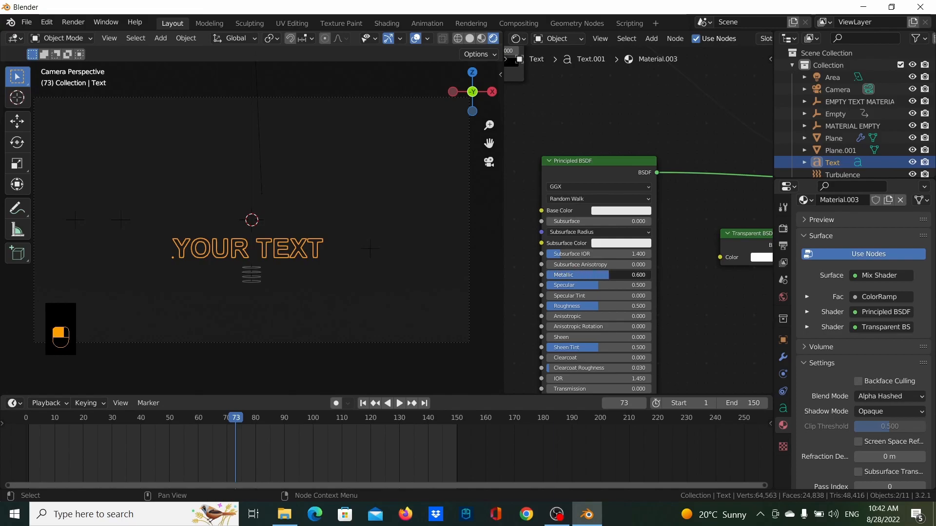
{"action": "left_click_drag", "start_coordinate": [596, 304], "coordinate": [581, 304]}
{"action": "scroll", "coordinate": [204, 238], "scroll_direction": "down", "scroll_amount": 5}
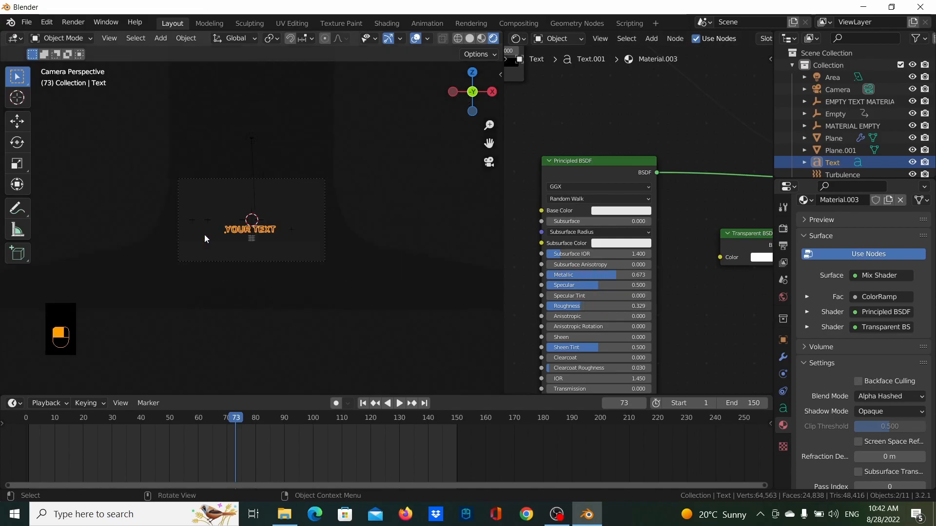
{"action": "left_click", "coordinate": [381, 200]}
{"action": "scroll", "coordinate": [307, 236], "scroll_direction": "up", "scroll_amount": 4}
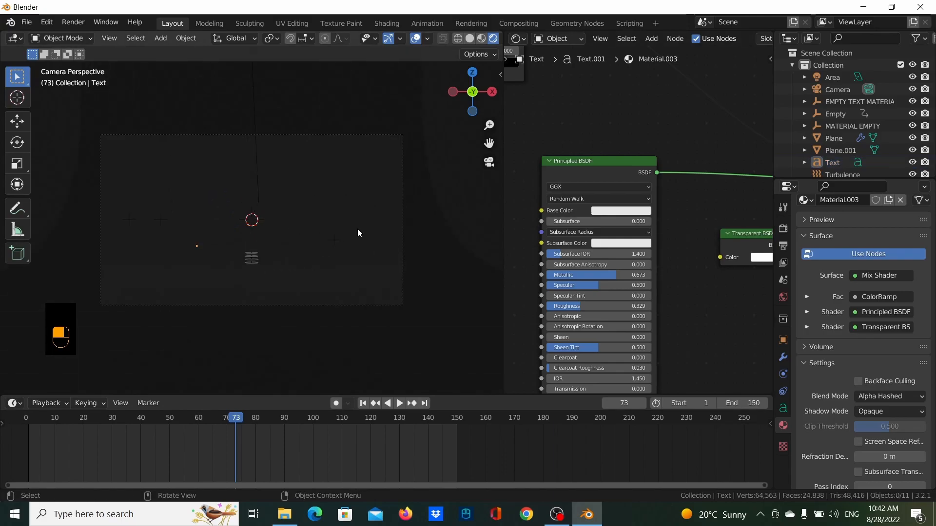
- Switch the viewport to Solid shading and add an Area light at the world origin
{"action": "key", "text": "shift"}
{"action": "left_click", "coordinate": [469, 38]}
{"action": "scroll", "coordinate": [334, 193], "scroll_direction": "up", "scroll_amount": 3}
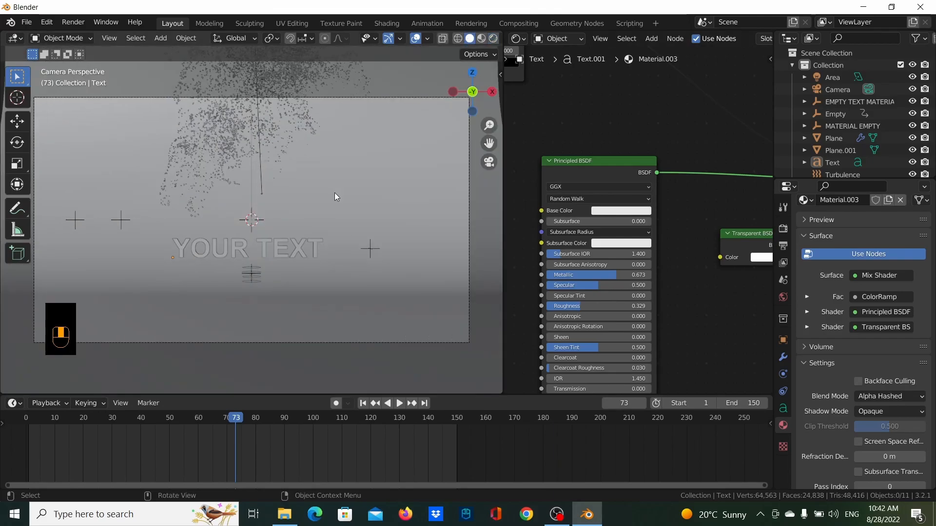
{"action": "key", "text": "shift+a"}
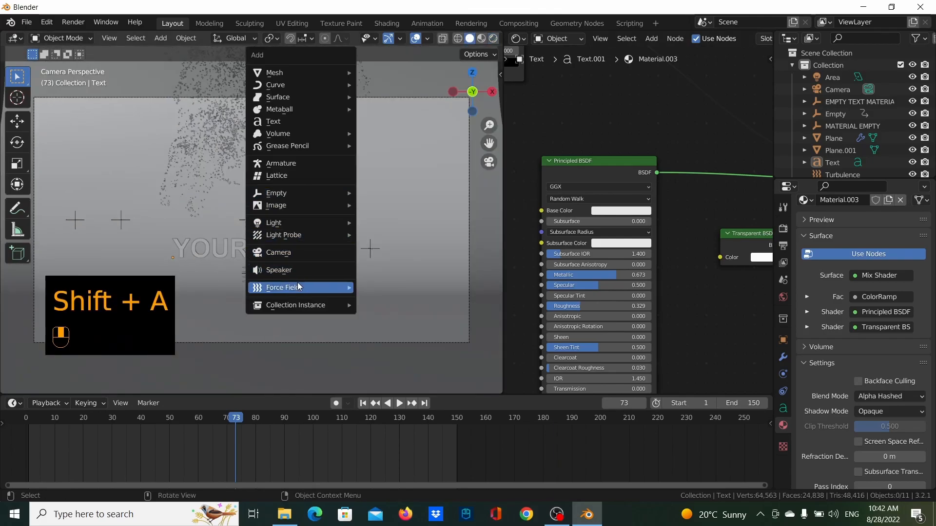
{"action": "mouse_move", "coordinate": [296, 286]}
{"action": "mouse_move", "coordinate": [304, 220]}
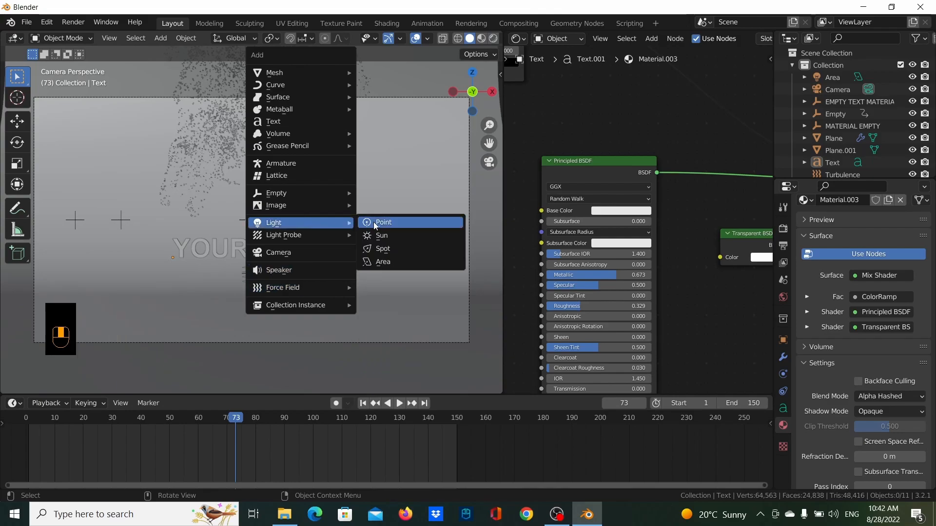
{"action": "left_click", "coordinate": [379, 262]}
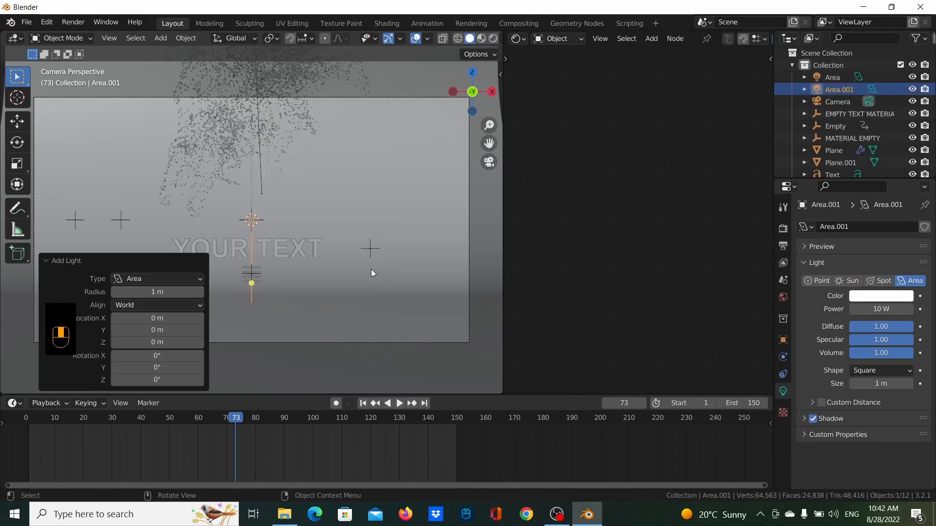
- Move the new area light about -2.61 m along global Y and about -3.75 m along global Z, in front of the text
{"action": "middle_click_drag", "start_coordinate": [203, 245], "coordinate": [298, 265]}
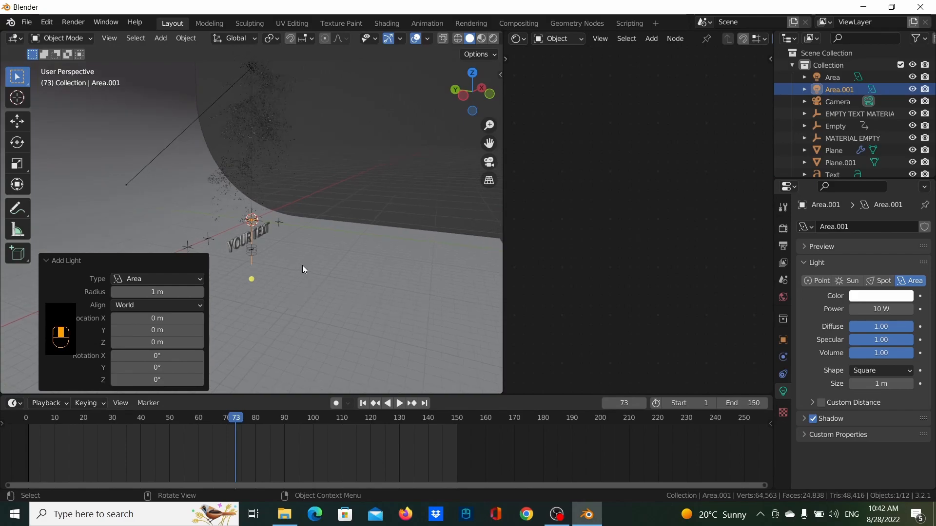
{"action": "key", "text": "g"}
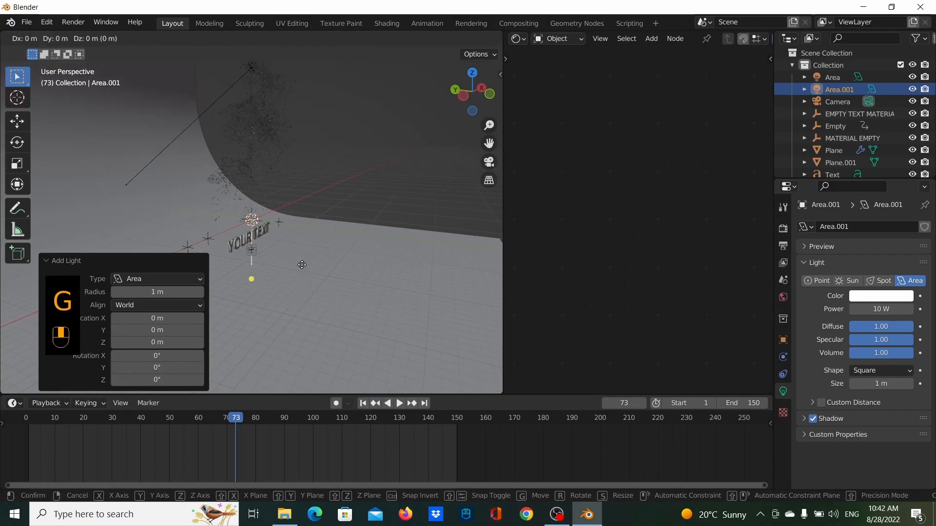
{"action": "right_click", "coordinate": [302, 265]}
{"action": "middle_click_drag", "start_coordinate": [304, 265], "coordinate": [285, 279]}
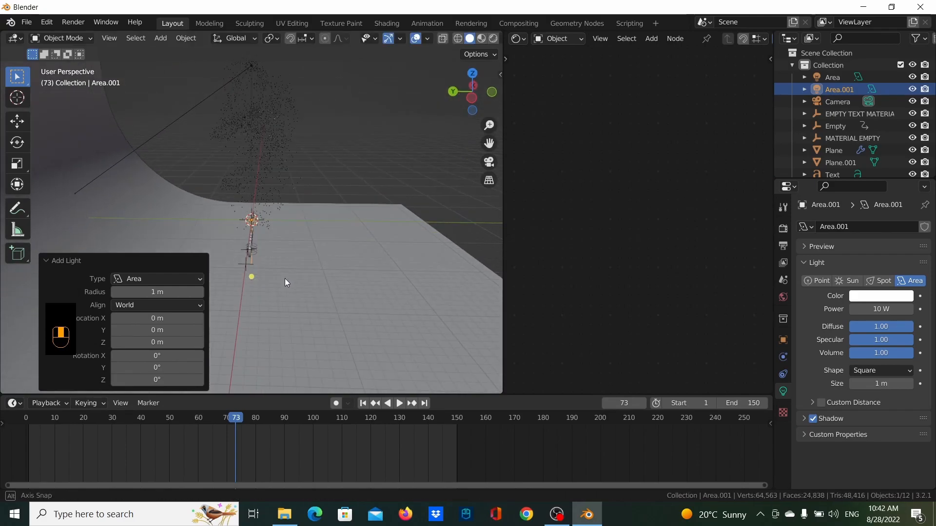
{"action": "key", "text": "g"}
{"action": "key", "text": "x"}
{"action": "key", "text": "y"}
{"action": "left_click", "coordinate": [271, 261]}
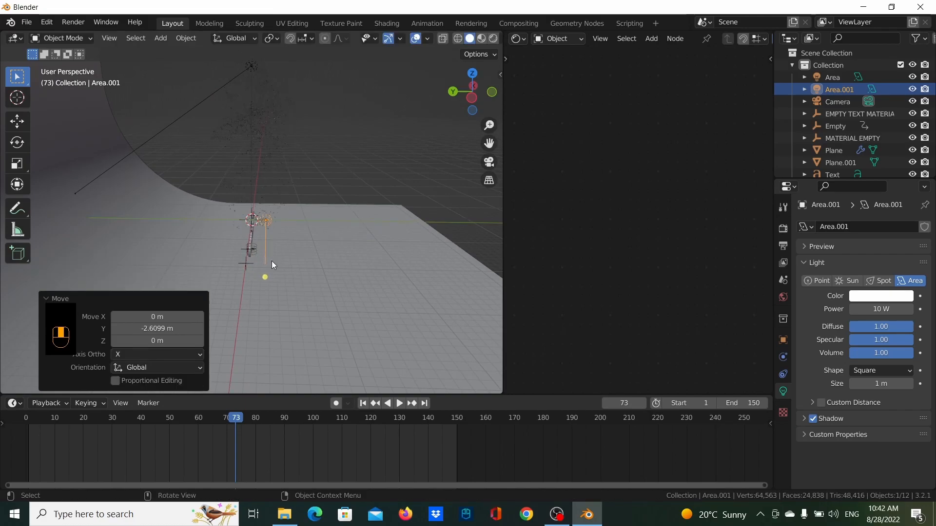
{"action": "key", "text": "g"}
{"action": "key", "text": "z"}
{"action": "left_click", "coordinate": [271, 280]}
- Rotate the area light 90° about the global X axis so that it faces the text
{"action": "middle_click_drag", "start_coordinate": [271, 279], "coordinate": [182, 236]}
{"action": "key", "text": "r"}
{"action": "key", "text": "x"}
{"action": "key", "text": "9"}
{"action": "key", "text": "0"}
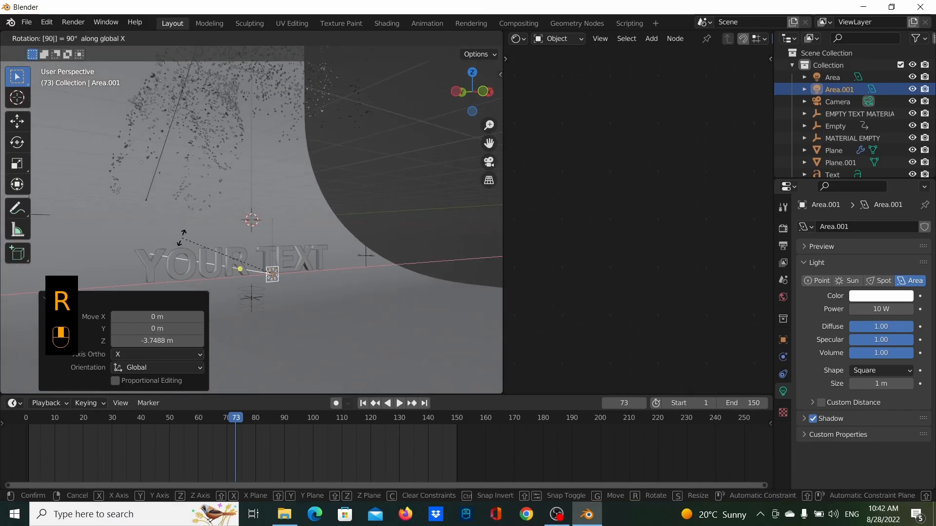
{"action": "left_click", "coordinate": [183, 238]}
- Raise the area light about 0.585 m along global Z to centre it on the text
{"action": "middle_click_drag", "start_coordinate": [200, 239], "coordinate": [174, 237]}
{"action": "key", "text": "g"}
{"action": "key", "text": "z"}
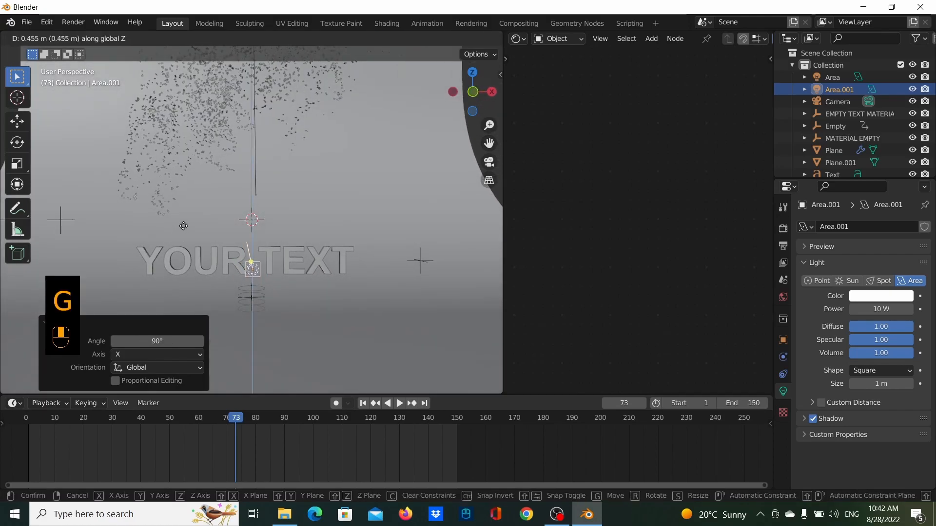
{"action": "left_click", "coordinate": [187, 235]}
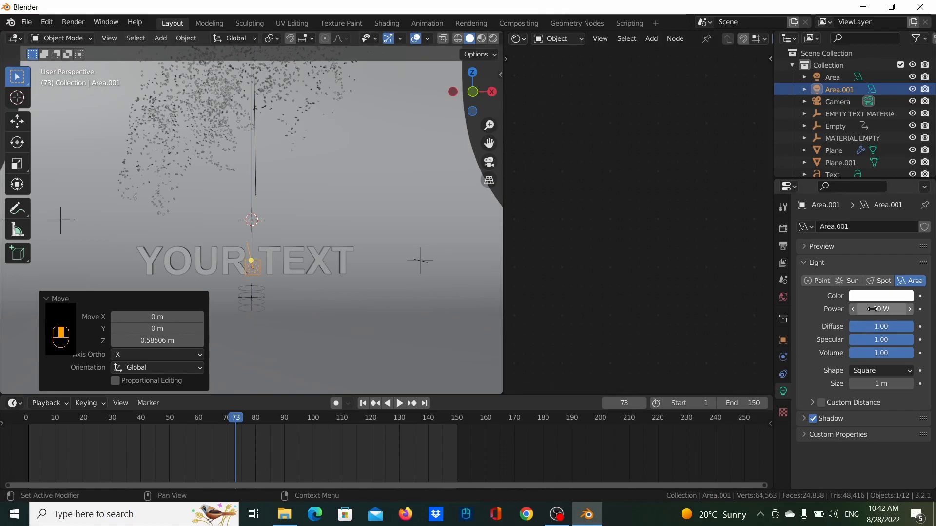
- Set the area light's Shape to Rectangle with Size X about 16.8 m and Size Y about 3.57 m, covering the text
{"action": "left_click", "coordinate": [875, 372]}
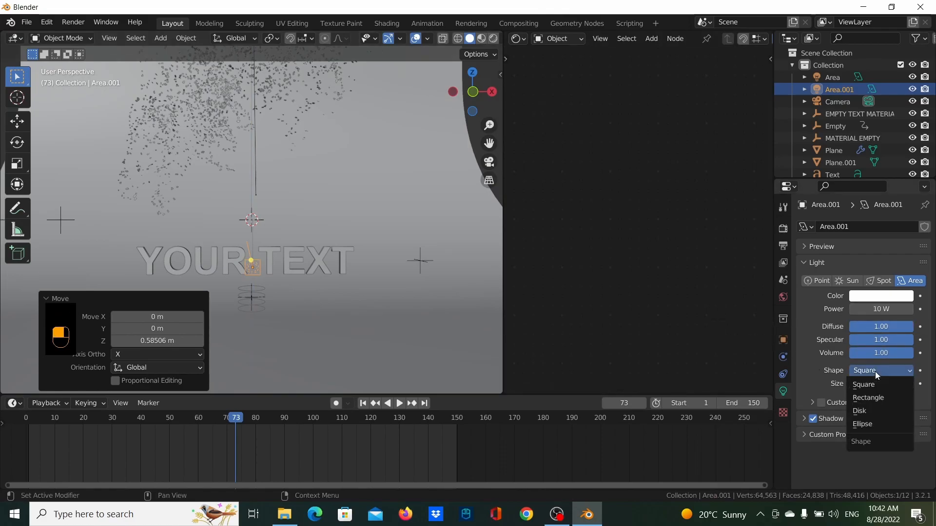
{"action": "left_click", "coordinate": [879, 398]}
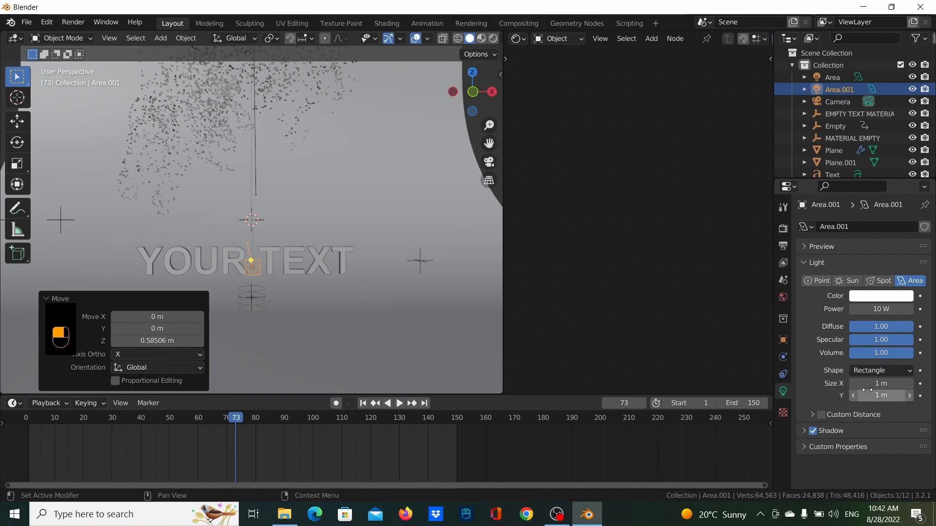
{"action": "left_click_drag", "start_coordinate": [870, 387], "coordinate": [892, 387]}
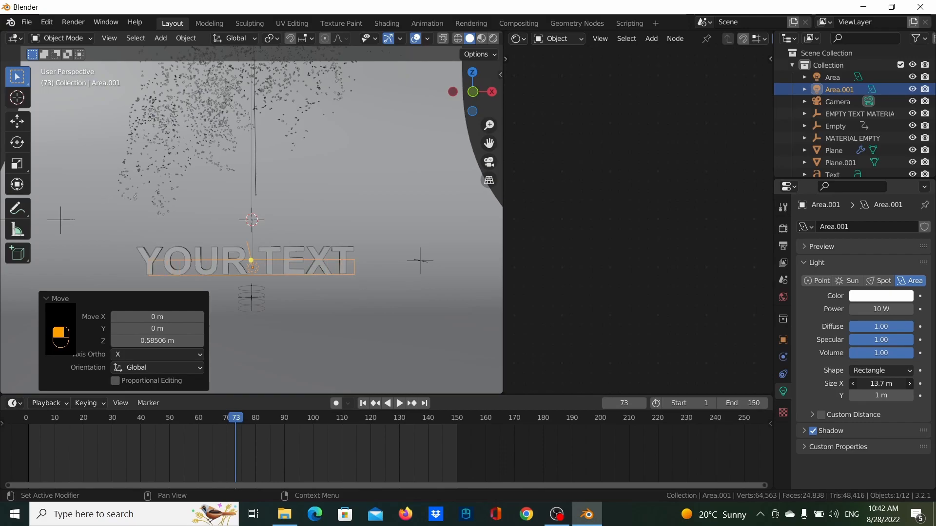
{"action": "left_click_drag", "start_coordinate": [878, 399], "coordinate": [906, 399]}
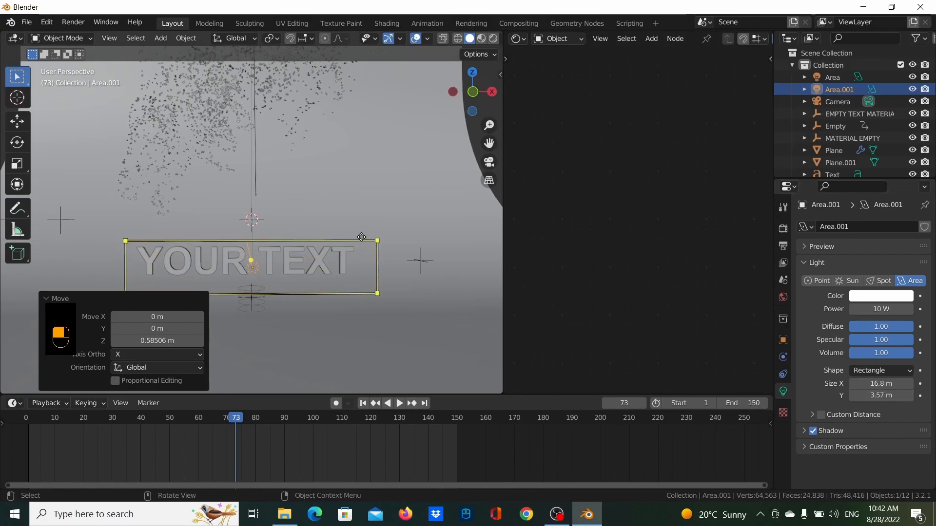
- Switch to the front view in Rendered shading and set the area light's Power to about 112.2 W
{"action": "key", "text": "KP_1"}
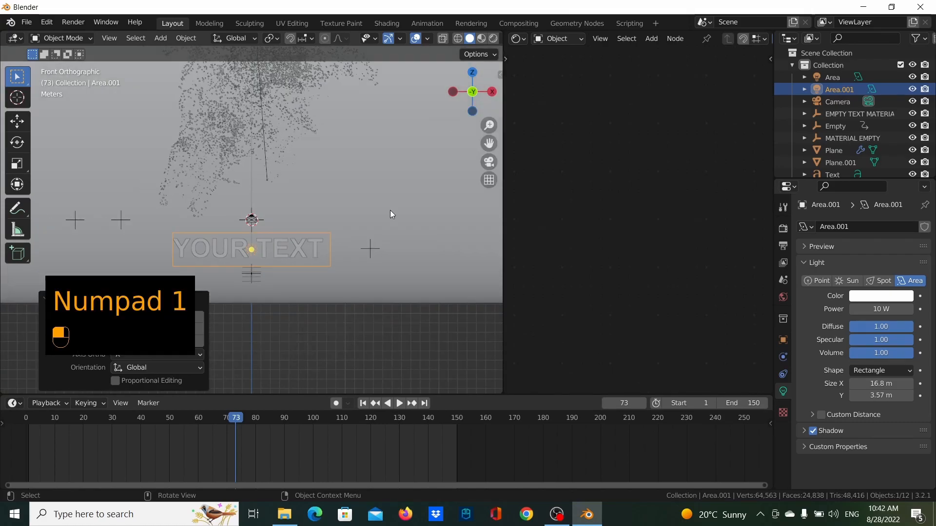
{"action": "key", "text": "z"}
{"action": "left_click", "coordinate": [388, 128]}
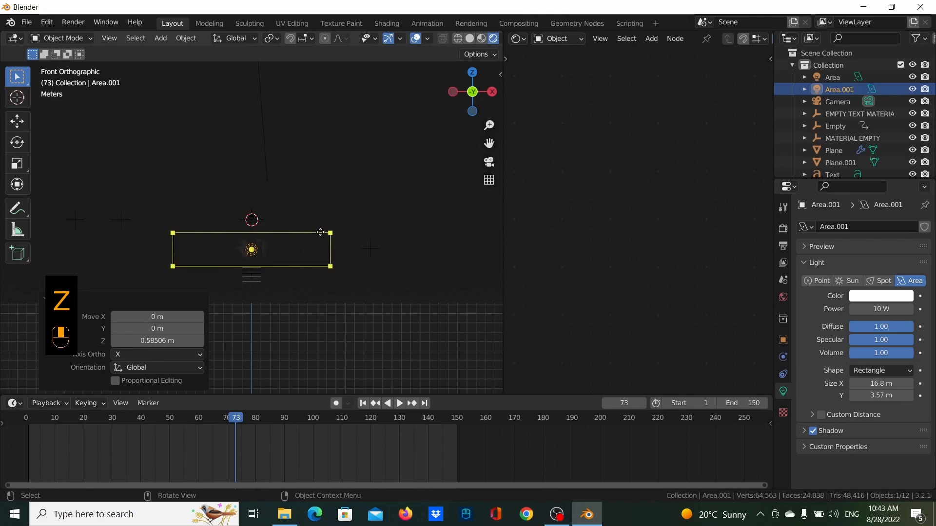
{"action": "scroll", "coordinate": [311, 245], "scroll_direction": "up", "scroll_amount": 3}
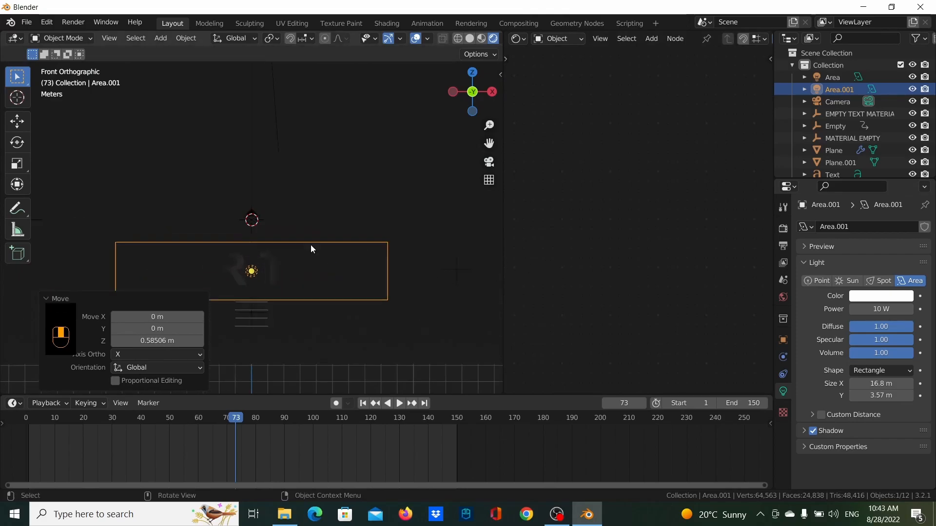
{"action": "left_click_drag", "start_coordinate": [872, 309], "coordinate": [926, 309]}
{"action": "scroll", "coordinate": [323, 270], "scroll_direction": "down", "scroll_amount": 3}
{"action": "scroll", "coordinate": [323, 270], "scroll_direction": "down", "scroll_amount": 1}
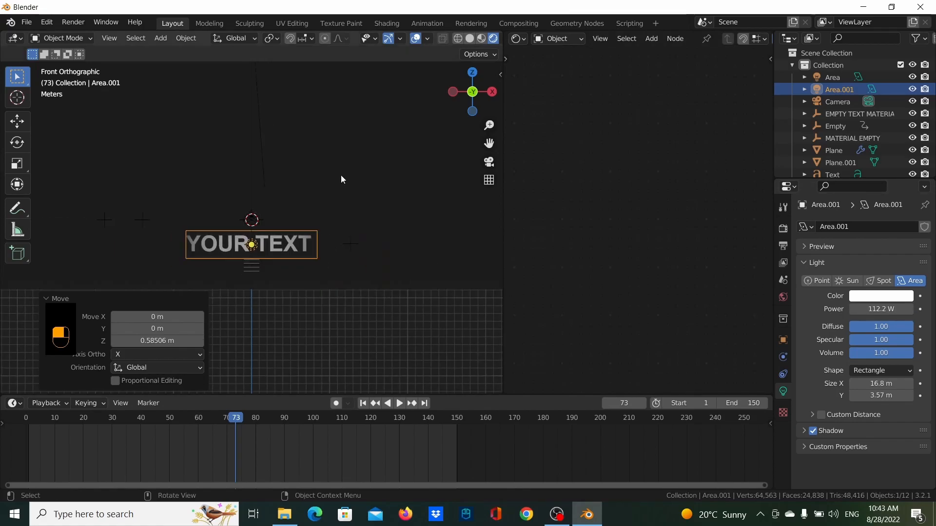
- Preview the lit text reveal through the camera from frame 0, stopping at frame 64
{"action": "left_click", "coordinate": [286, 245]}
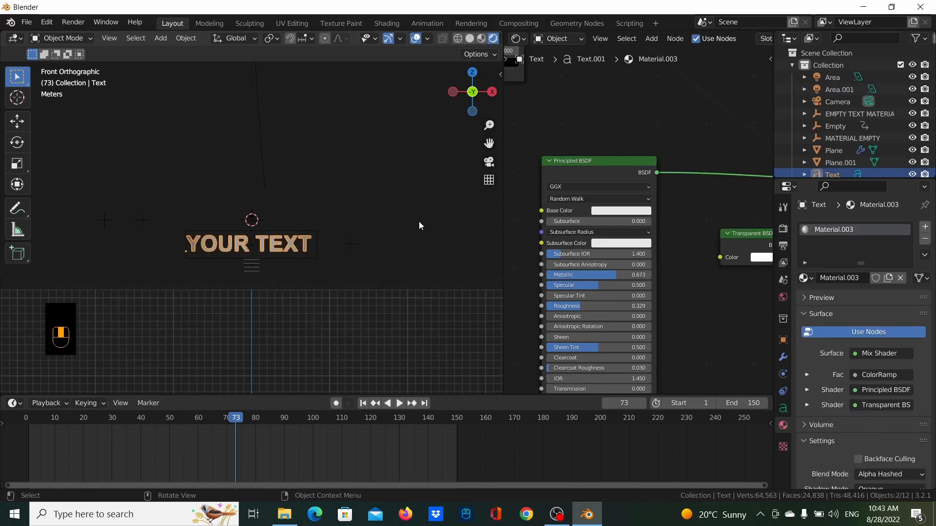
{"action": "left_click_drag", "start_coordinate": [232, 420], "coordinate": [1, 403]}
{"action": "key", "text": "space"}
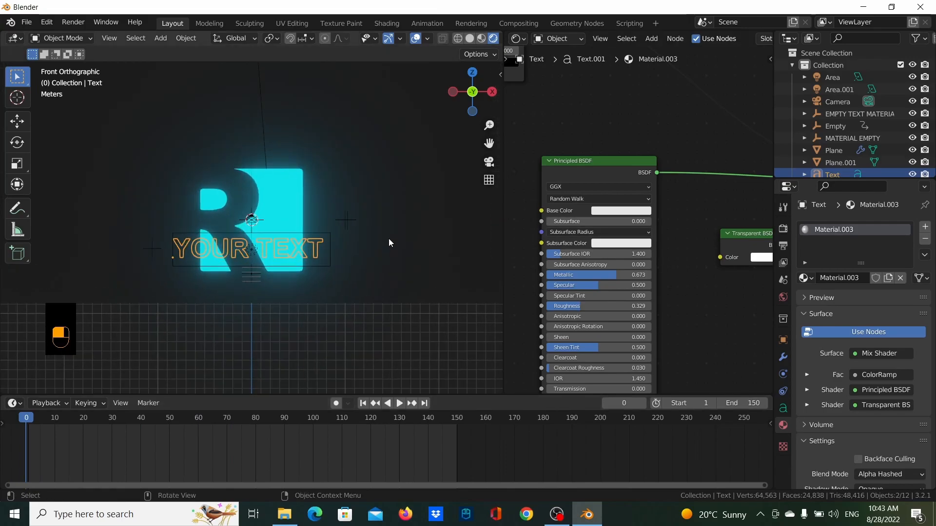
{"action": "key", "text": "KP_0"}
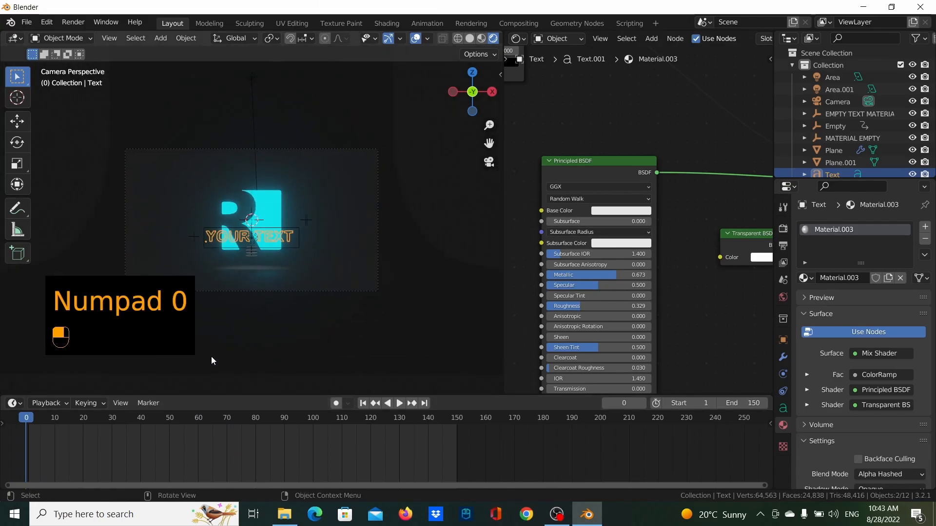
{"action": "key", "text": "space"}
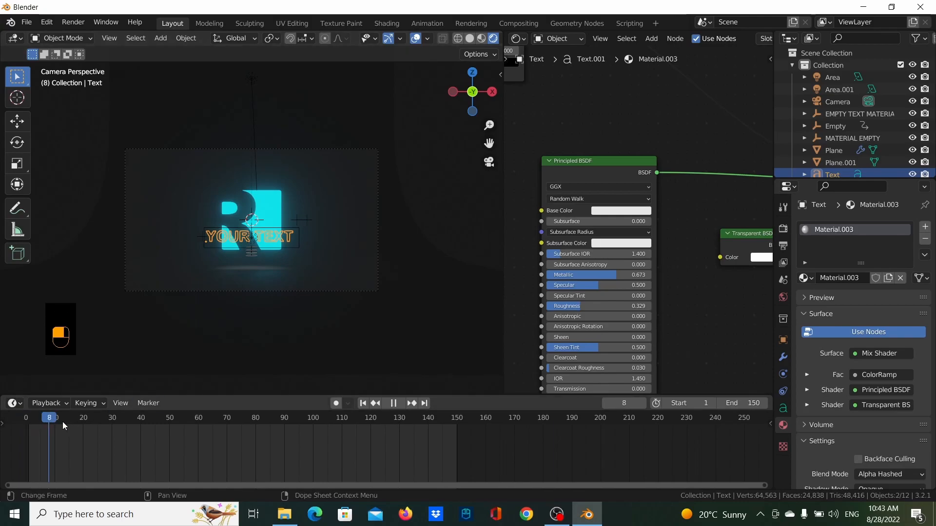
{"action": "key", "text": "space"}
{"action": "scroll", "coordinate": [250, 308], "scroll_direction": "up", "scroll_amount": 3}
{"action": "left_click_drag", "start_coordinate": [107, 422], "coordinate": [211, 431]}
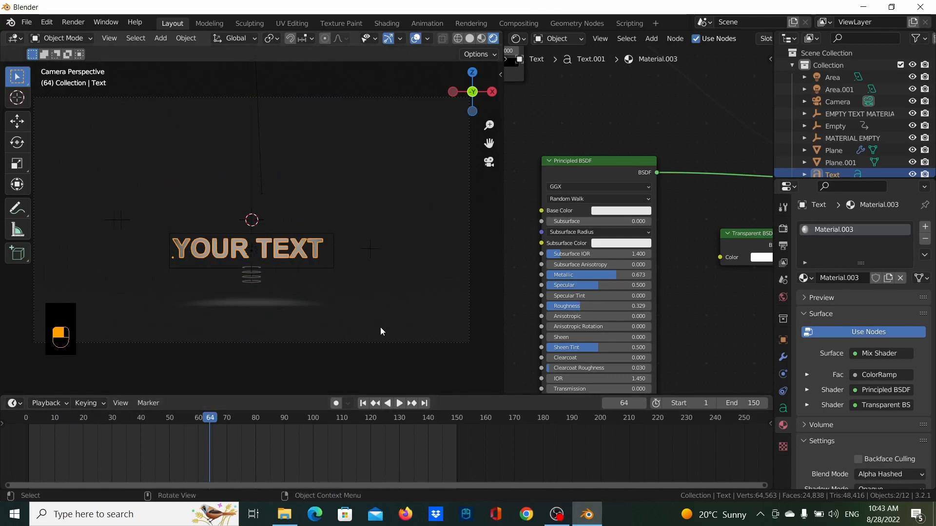
- Select the area light in front of the text and turn off its Shadow
{"action": "left_click", "coordinate": [309, 249]}
{"action": "left_click", "coordinate": [302, 246]}
{"action": "middle_click_drag", "start_coordinate": [211, 273], "coordinate": [309, 274]}
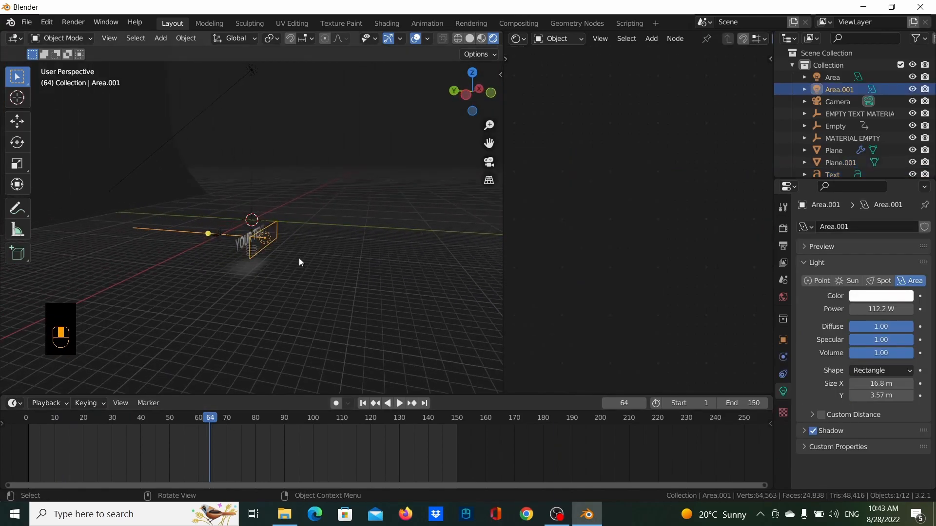
{"action": "left_click", "coordinate": [813, 431]}
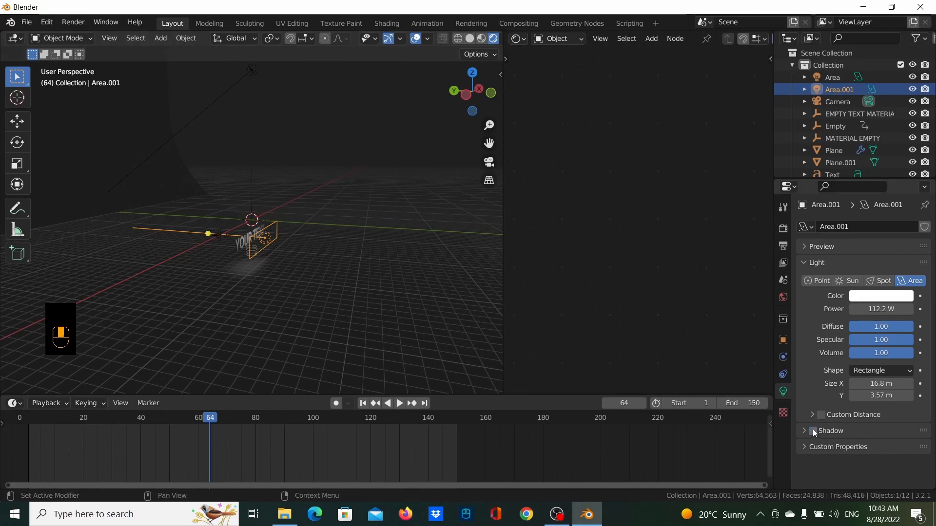
{"action": "middle_click_drag", "start_coordinate": [287, 301], "coordinate": [288, 282]}
{"action": "key", "text": "r"}
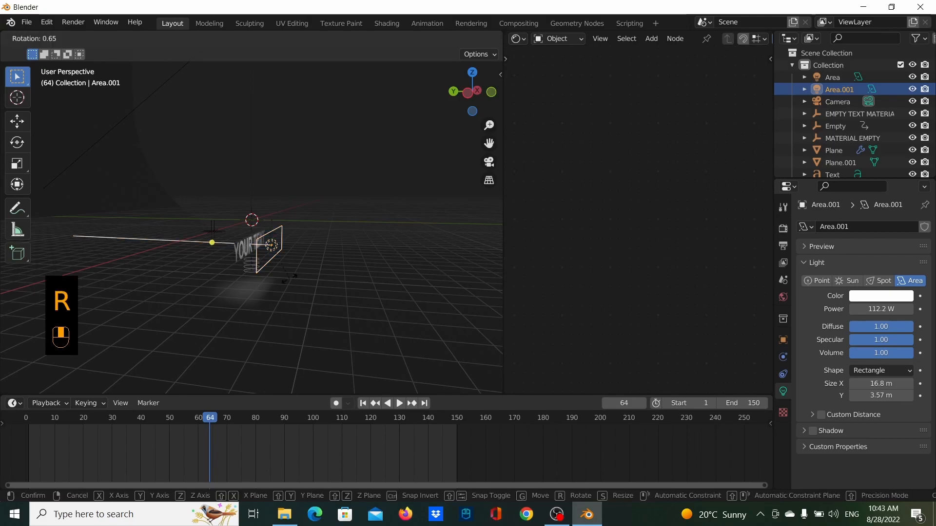
{"action": "key", "text": "r"}
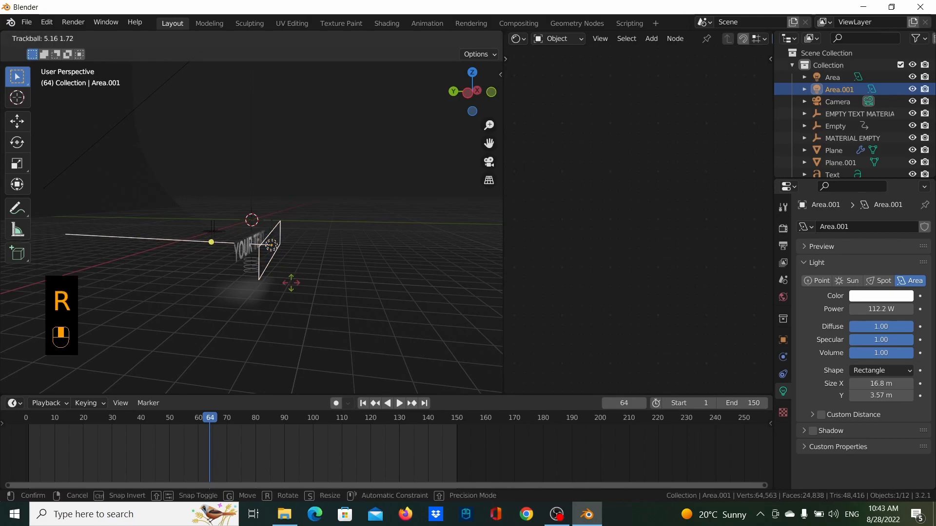
{"action": "right_click", "coordinate": [289, 282]}
- Tilt the area light about 44.4° around global X and set its Size Y to about 5.2 m, checking through the camera
{"action": "key", "text": "r"}
{"action": "key", "text": "y"}
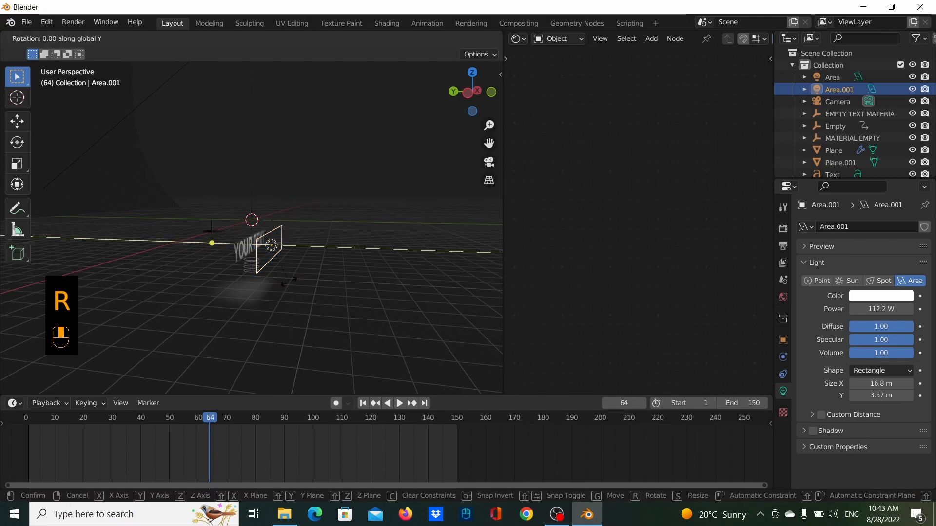
{"action": "key", "text": "x"}
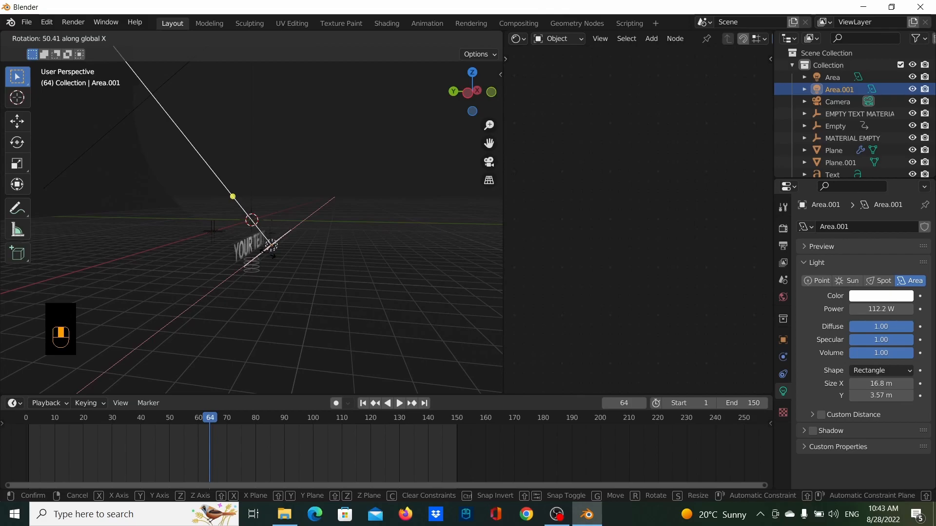
{"action": "left_click", "coordinate": [269, 255]}
{"action": "middle_click_drag", "start_coordinate": [271, 261], "coordinate": [177, 255]}
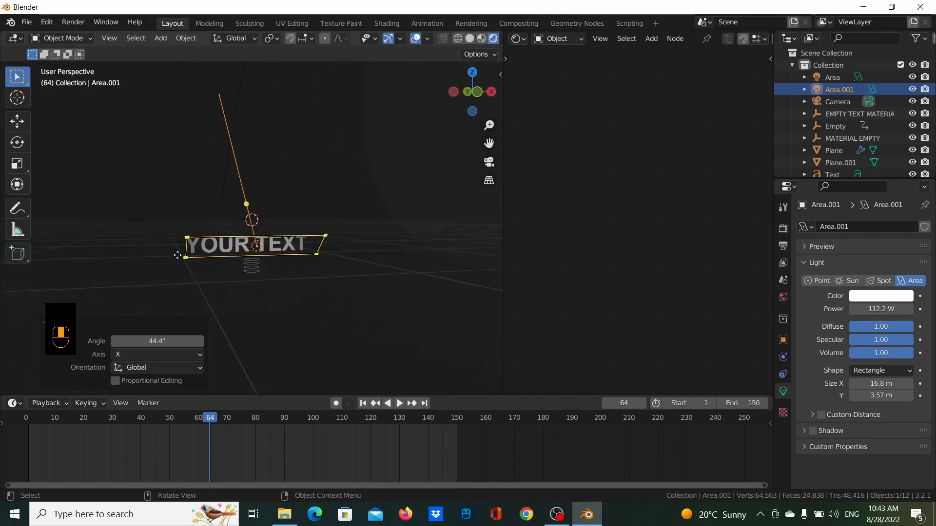
{"action": "key", "text": "KP_0"}
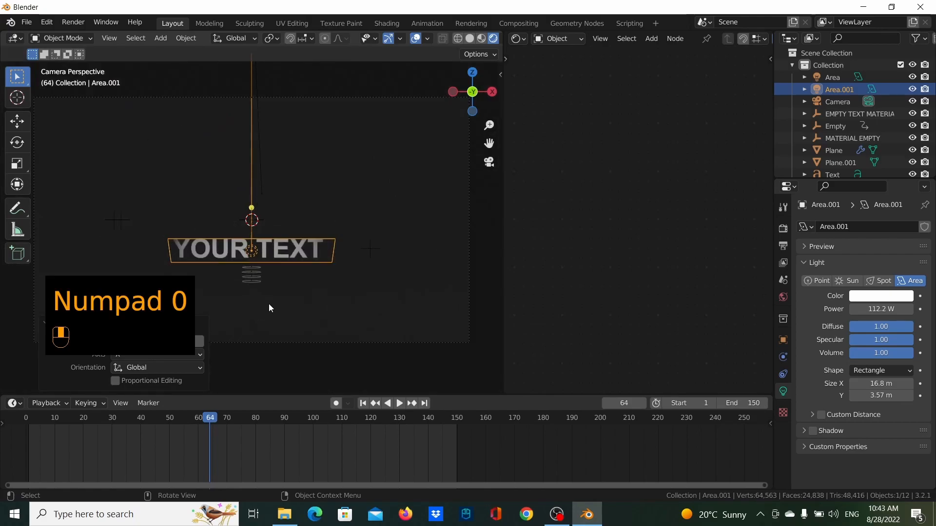
{"action": "left_click_drag", "start_coordinate": [881, 396], "coordinate": [916, 395]}
{"action": "scroll", "coordinate": [390, 260], "scroll_direction": "down", "scroll_amount": 1}
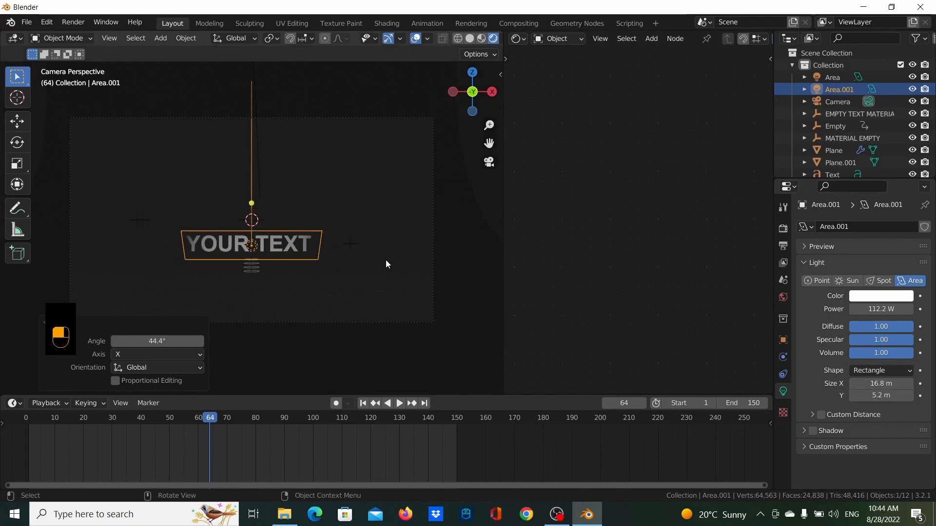
- Try a red Base Color on the text's Principled BSDF and deselect the text to judge it
{"action": "left_click", "coordinate": [306, 244]}
{"action": "left_click", "coordinate": [611, 213]}
{"action": "mouse_move", "coordinate": [637, 126]}
{"action": "left_mouse_down"}
{"action": "mouse_move", "coordinate": [634, 82]}
{"action": "mouse_move", "coordinate": [643, 86]}
{"action": "mouse_move", "coordinate": [646, 137]}
{"action": "left_mouse_up"}
{"action": "left_click", "coordinate": [413, 225]}
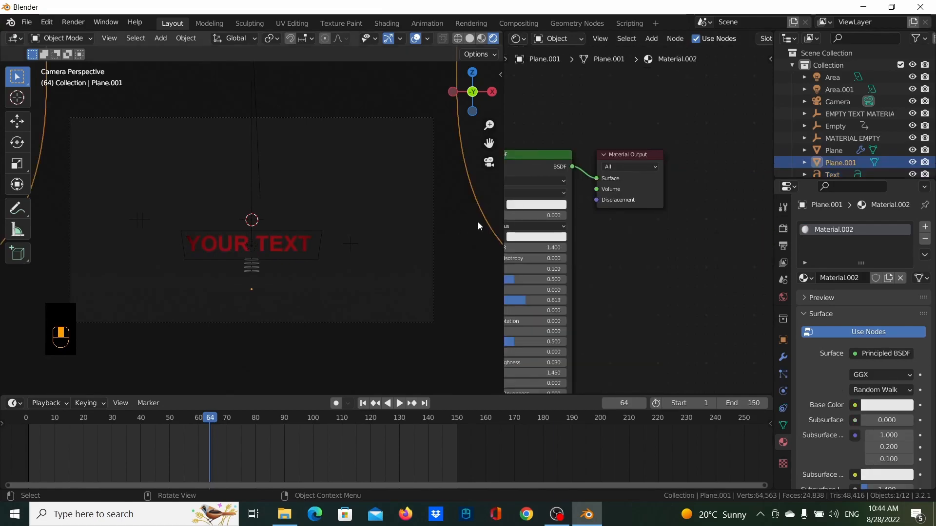
- Set the text's Principled BSDF Base Color to a saturated cyan-blue and deselect the text
{"action": "left_click", "coordinate": [218, 254]}
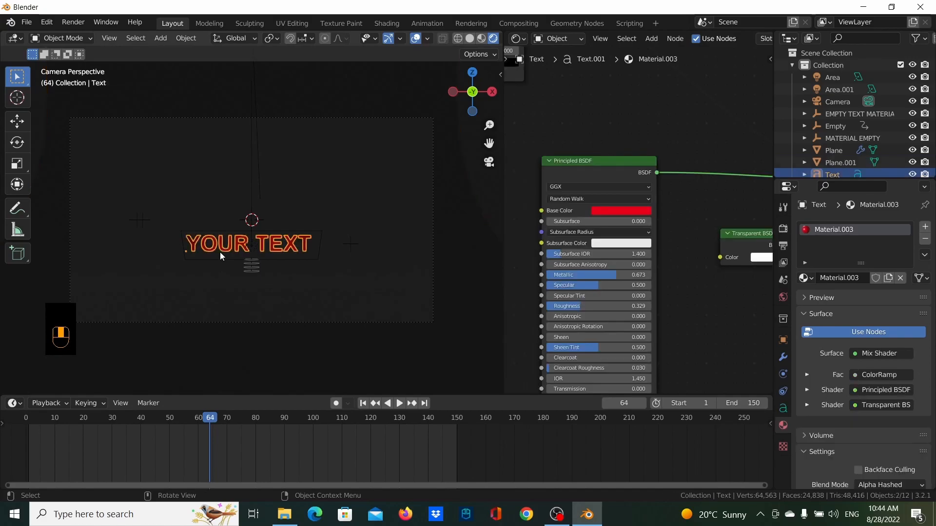
{"action": "left_click", "coordinate": [630, 212]}
{"action": "left_click_drag", "start_coordinate": [620, 120], "coordinate": [637, 75]}
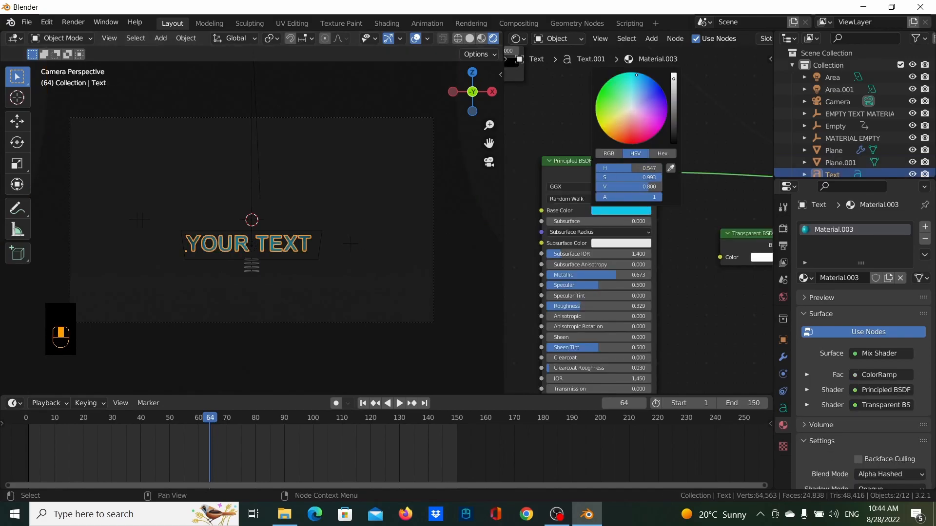
{"action": "left_click", "coordinate": [455, 174]}
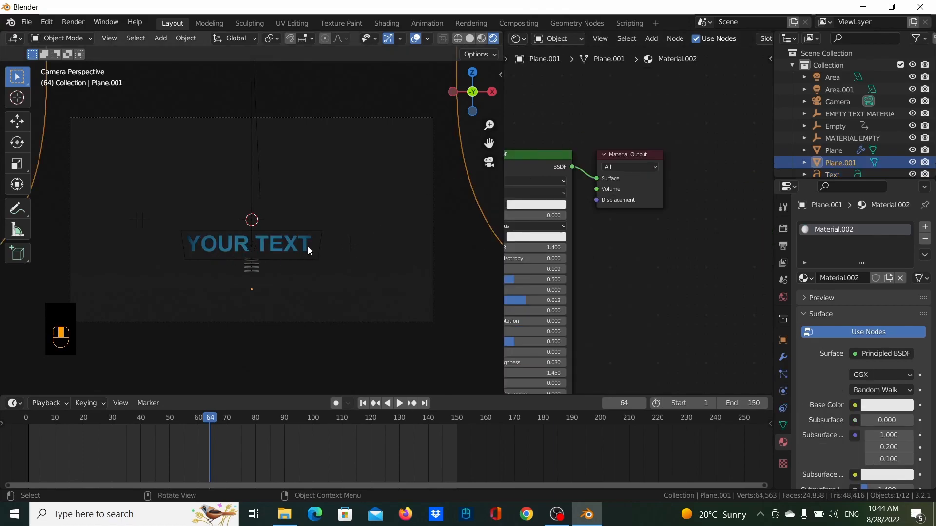
- Enlarge the text's area light to Size X about 18.9 m and Size Y about 5.58 m
{"action": "left_click", "coordinate": [319, 259]}
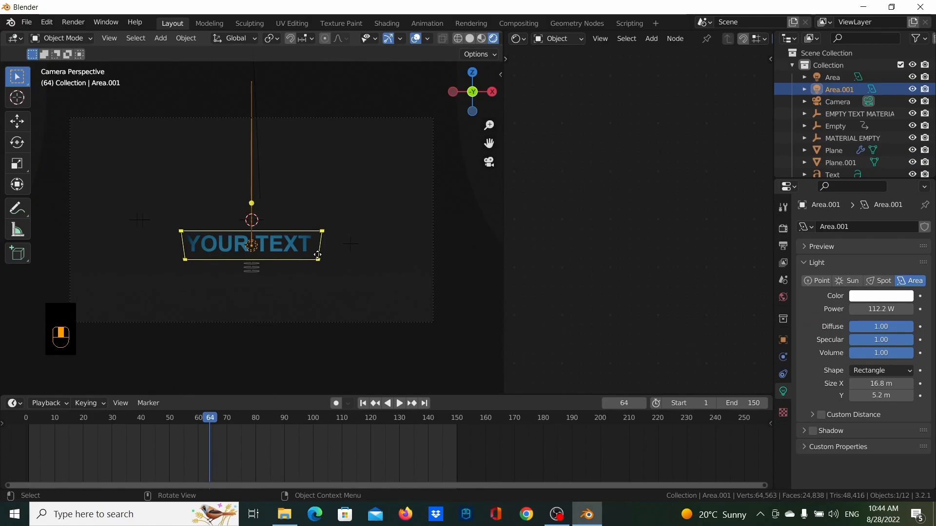
{"action": "mouse_move", "coordinate": [883, 385]}
{"action": "left_mouse_down"}
{"action": "mouse_move", "coordinate": [912, 385]}
{"action": "mouse_move", "coordinate": [886, 396]}
{"action": "left_mouse_up"}
{"action": "scroll", "coordinate": [464, 235], "scroll_direction": "down", "scroll_amount": 5}
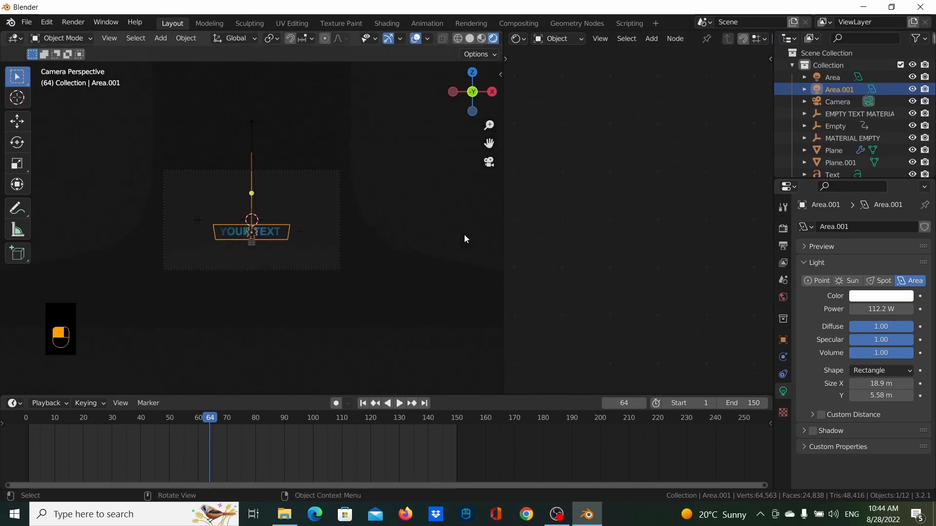
- Deselect the text's area light and play the animation from frame 0 to preview the logo and text reveal
{"action": "left_click", "coordinate": [441, 227]}
{"action": "scroll", "coordinate": [441, 227], "scroll_direction": "up", "scroll_amount": 3}
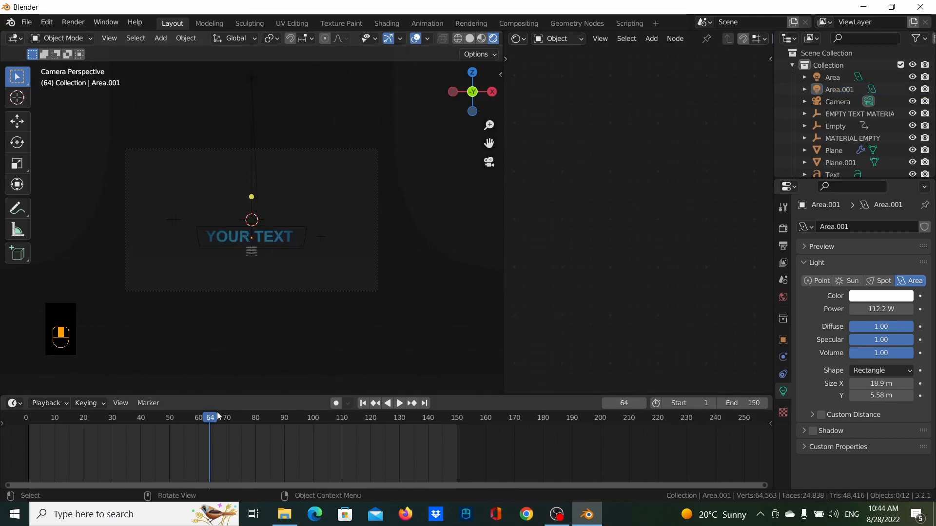
{"action": "left_click_drag", "start_coordinate": [151, 418], "coordinate": [7, 426]}
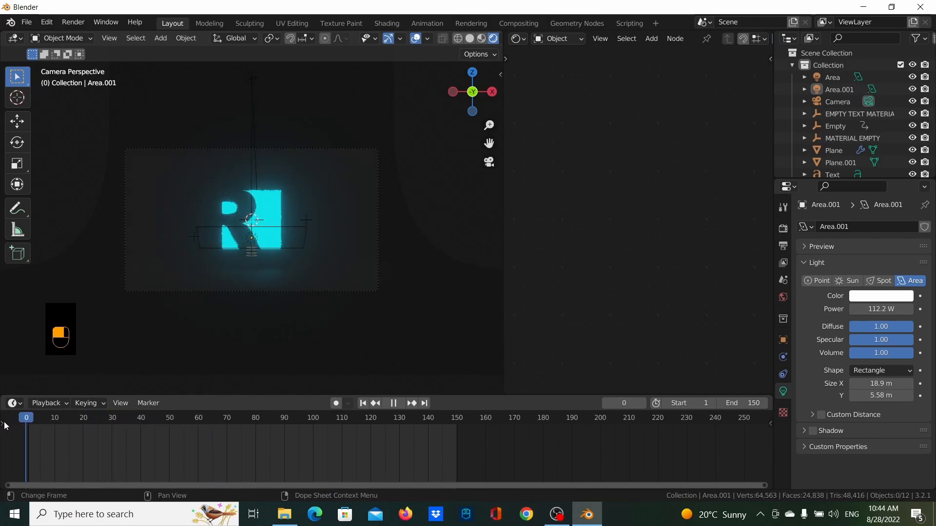
{"action": "key", "text": "space"}
{"action": "scroll", "coordinate": [412, 211], "scroll_direction": "down", "scroll_amount": 3}
{"action": "scroll", "coordinate": [416, 212], "scroll_direction": "up", "scroll_amount": 4}
{"action": "scroll", "coordinate": [416, 216], "scroll_direction": "up", "scroll_amount": 1}
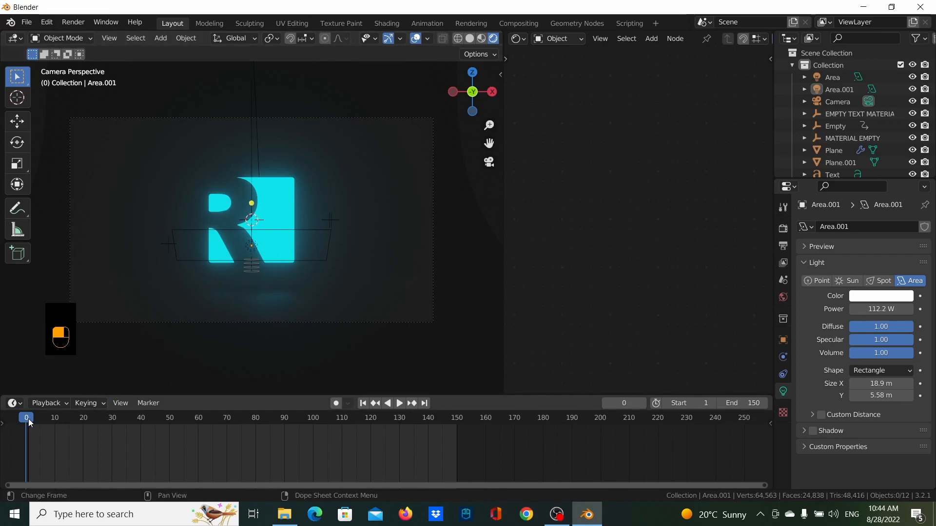
- Reset the timeline to frame 0 and merge the empty Shader Editor area into the 3D viewport
{"action": "mouse_move", "coordinate": [29, 422]}
{"action": "left_mouse_down"}
{"action": "mouse_move", "coordinate": [45, 419]}
{"action": "mouse_move", "coordinate": [26, 420]}
{"action": "left_mouse_up"}
{"action": "scroll", "coordinate": [409, 317], "scroll_direction": "up", "scroll_amount": 1}
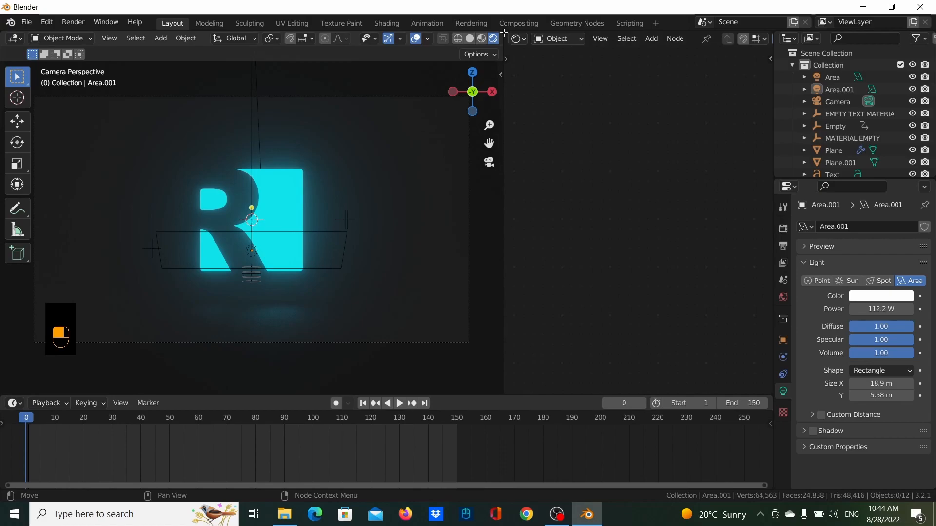
{"action": "left_click_drag", "start_coordinate": [504, 32], "coordinate": [520, 55]}
{"action": "left_click_drag", "start_coordinate": [570, 32], "coordinate": [609, 64]}
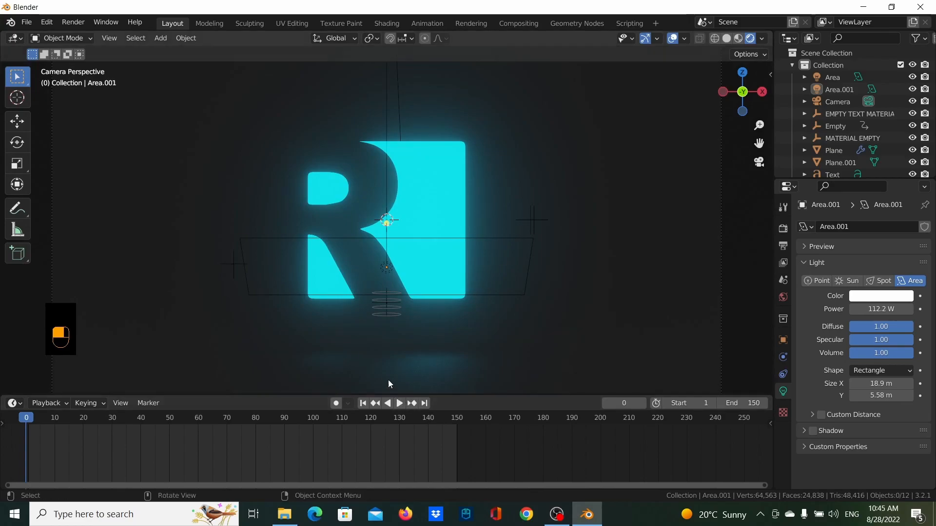
- Play the animation in the enlarged camera view and stop it at frame 93
{"action": "scroll", "coordinate": [387, 377], "scroll_direction": "down", "scroll_amount": 2}
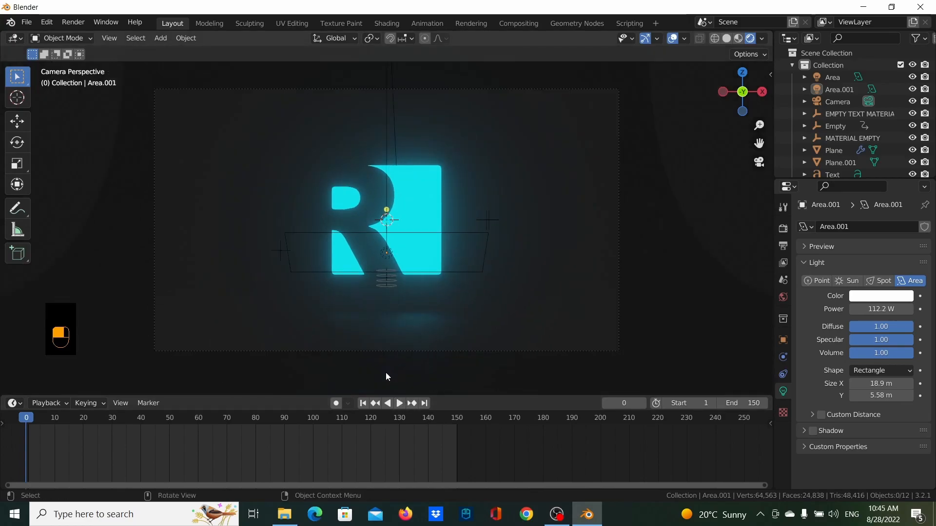
{"action": "left_click", "coordinate": [399, 403]}
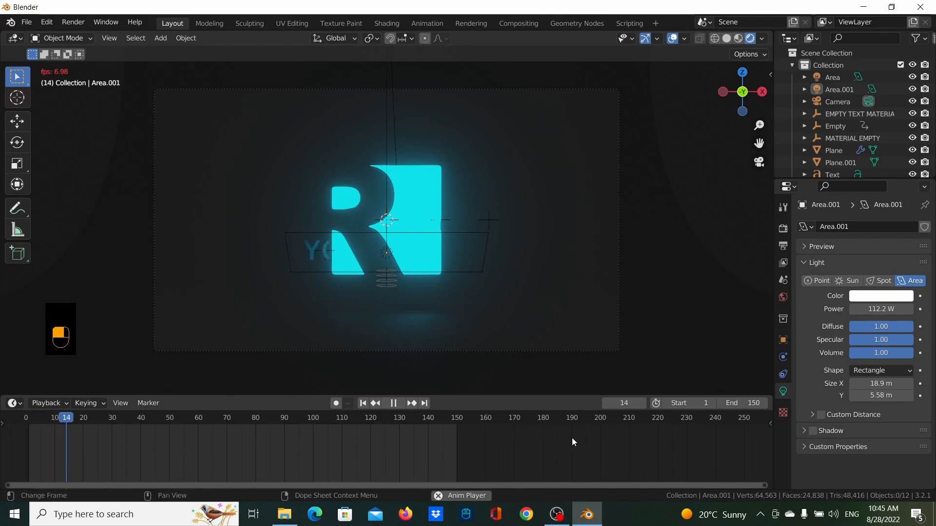
{"action": "scroll", "coordinate": [726, 326], "scroll_direction": "up", "scroll_amount": 2}
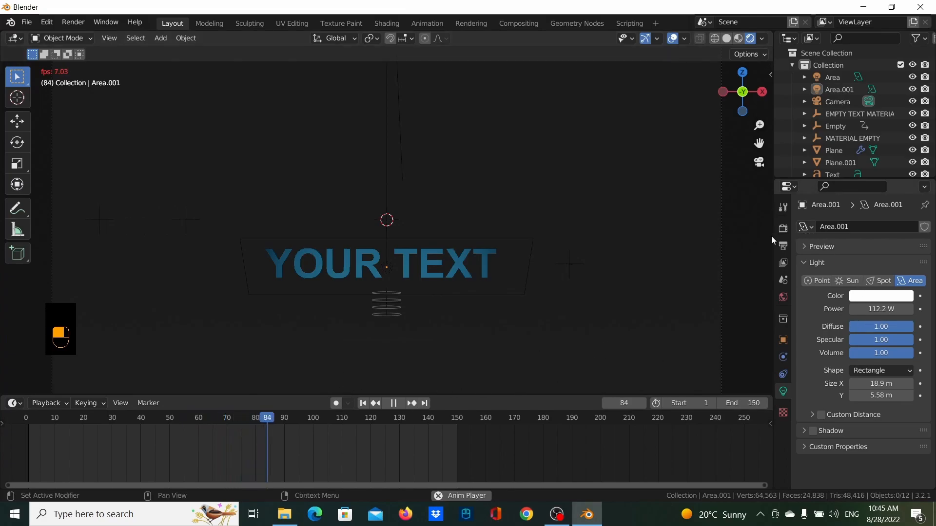
{"action": "key", "text": "space"}
- Set the render output's File Format to FFmpeg Video
{"action": "left_click", "coordinate": [782, 228]}
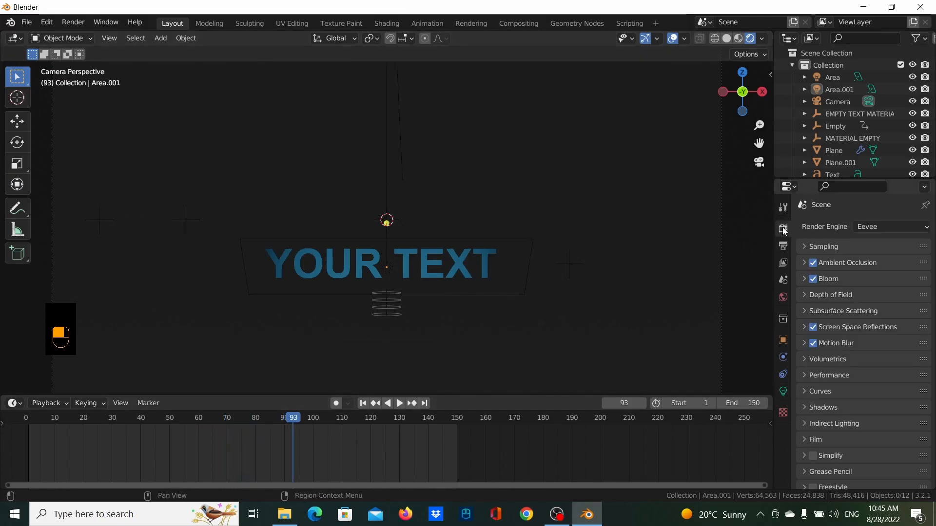
{"action": "scroll", "coordinate": [804, 293], "scroll_direction": "down", "scroll_amount": 1}
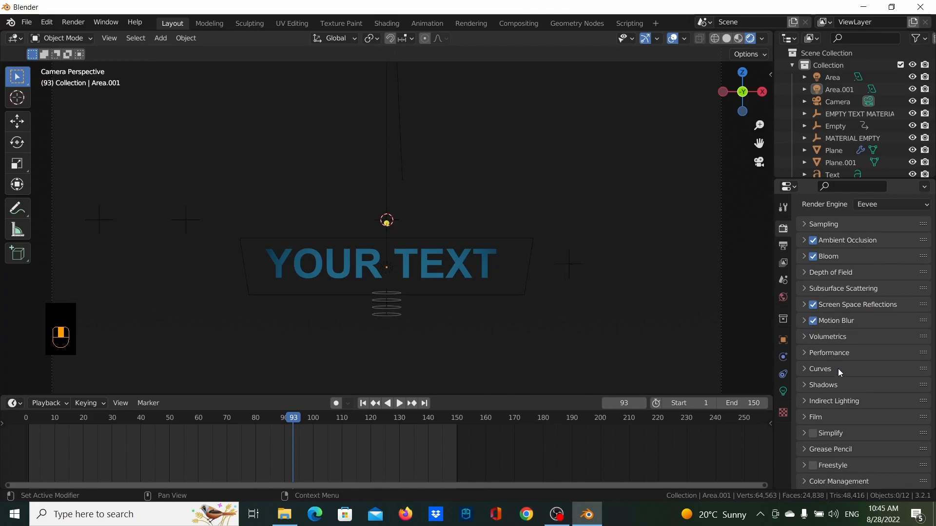
{"action": "scroll", "coordinate": [823, 429], "scroll_direction": "up", "scroll_amount": 1}
{"action": "left_click", "coordinate": [783, 245]}
{"action": "scroll", "coordinate": [877, 336], "scroll_direction": "down", "scroll_amount": 3}
{"action": "scroll", "coordinate": [890, 361], "scroll_direction": "down", "scroll_amount": 3}
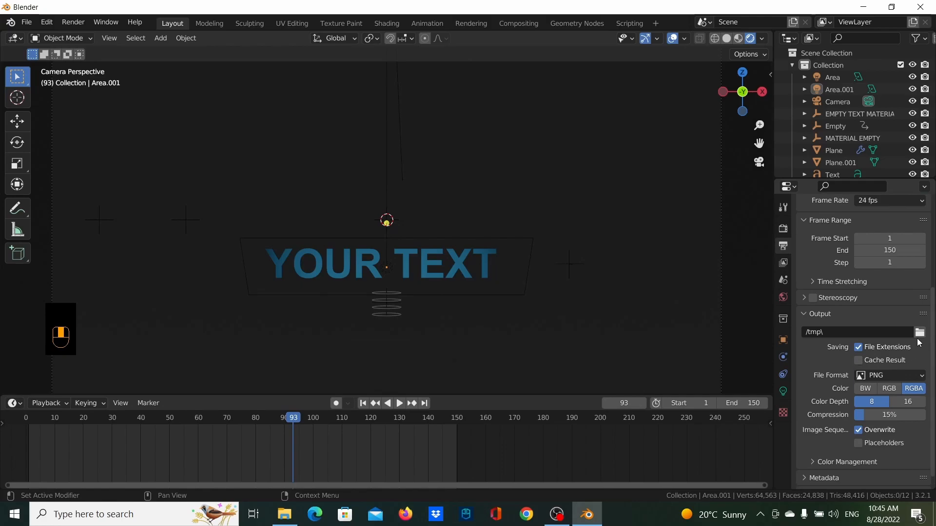
{"action": "scroll", "coordinate": [919, 339], "scroll_direction": "down", "scroll_amount": 1}
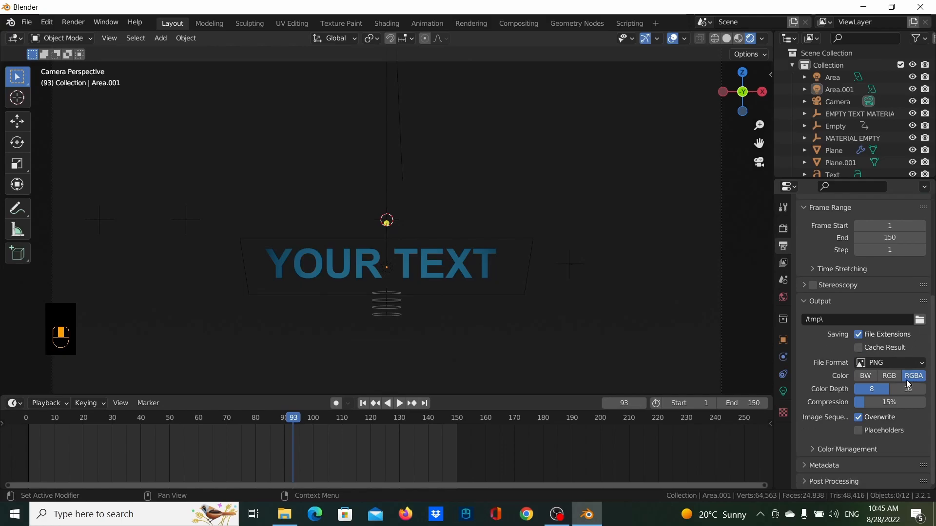
{"action": "left_click", "coordinate": [863, 362]}
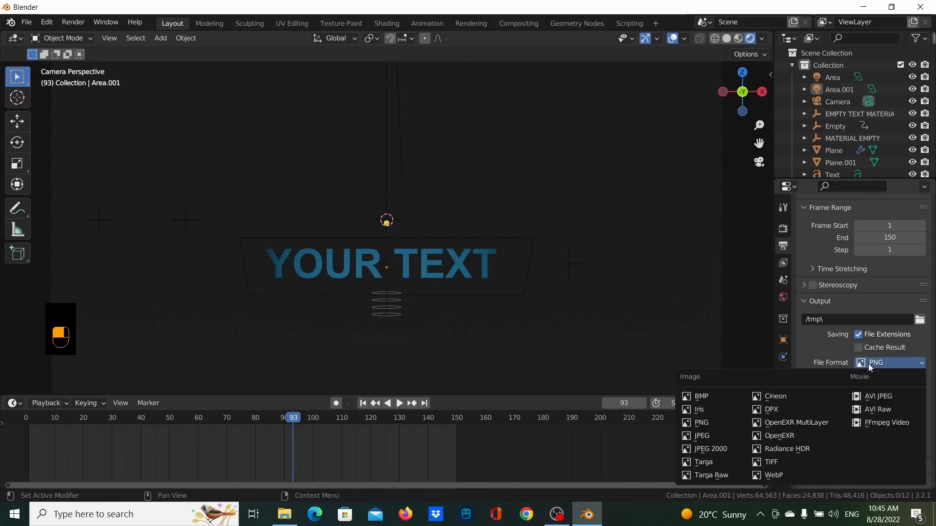
{"action": "left_click", "coordinate": [886, 423]}
{"action": "scroll", "coordinate": [885, 463], "scroll_direction": "down", "scroll_amount": 1}
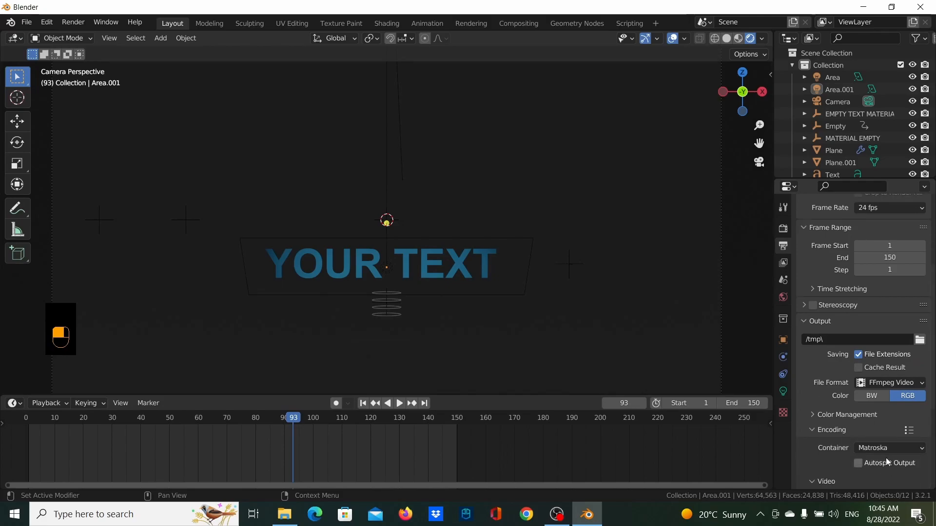
- Set the encoding Container to MPEG-4 and check the remaining video and audio encoding options
{"action": "left_click", "coordinate": [889, 448]}
{"action": "left_click", "coordinate": [878, 411]}
{"action": "scroll", "coordinate": [892, 437], "scroll_direction": "down", "scroll_amount": 5}
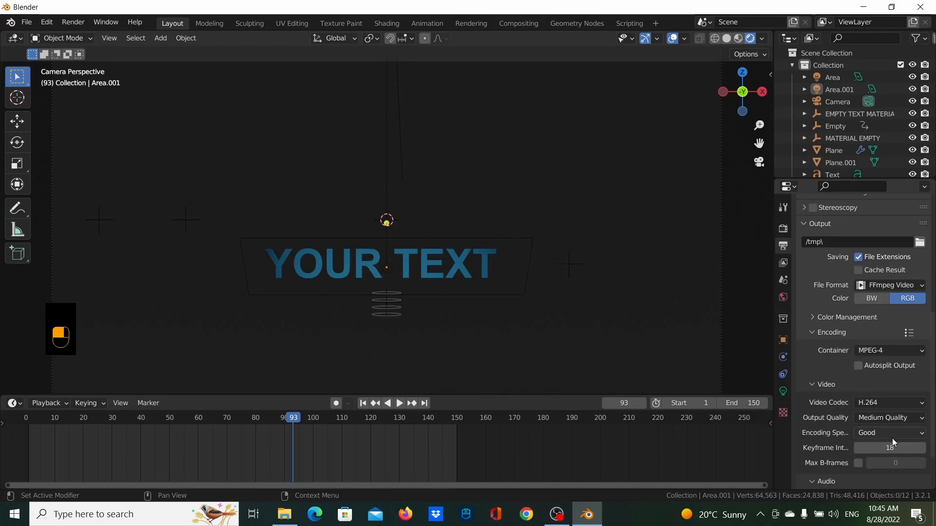
{"action": "scroll", "coordinate": [881, 400], "scroll_direction": "down", "scroll_amount": 3}
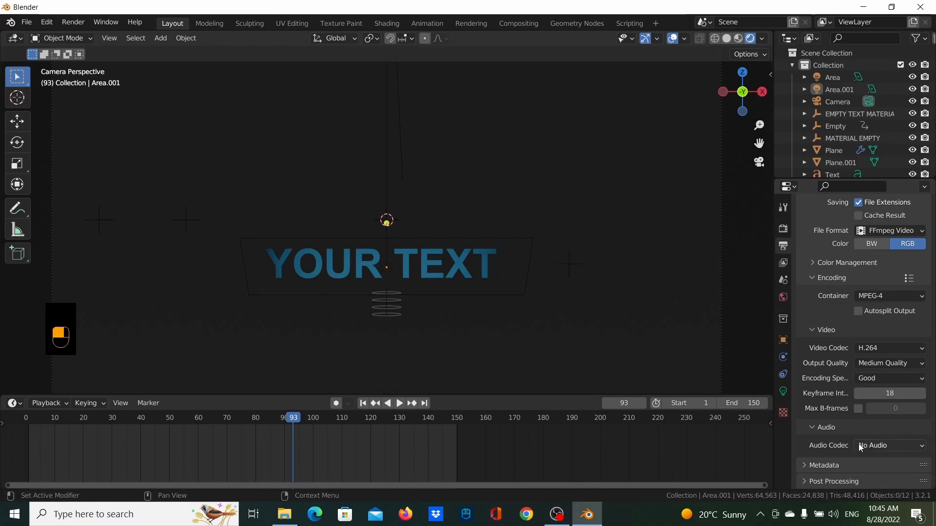
{"action": "scroll", "coordinate": [867, 448], "scroll_direction": "up", "scroll_amount": 6}
- Return to frame 0 and replay the full logo and text animation
{"action": "left_click_drag", "start_coordinate": [190, 418], "coordinate": [26, 420]}
{"action": "key", "text": "space"}
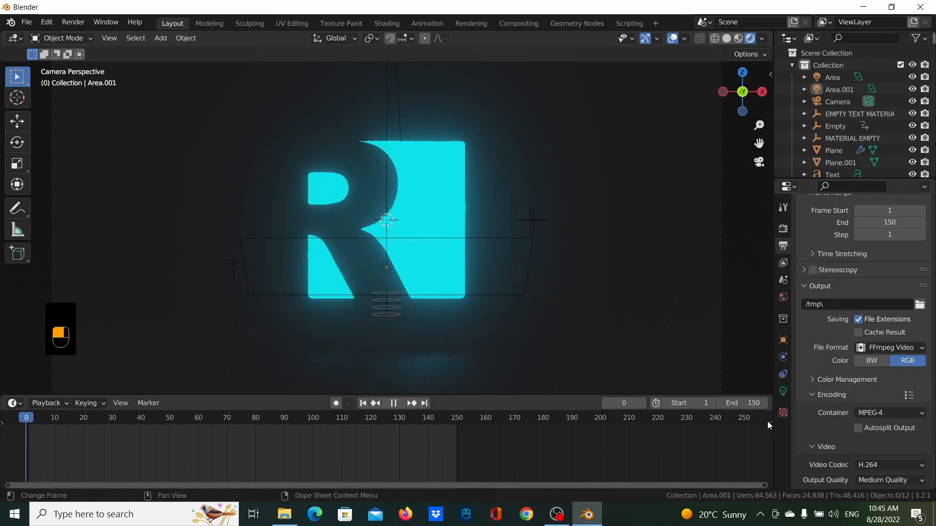